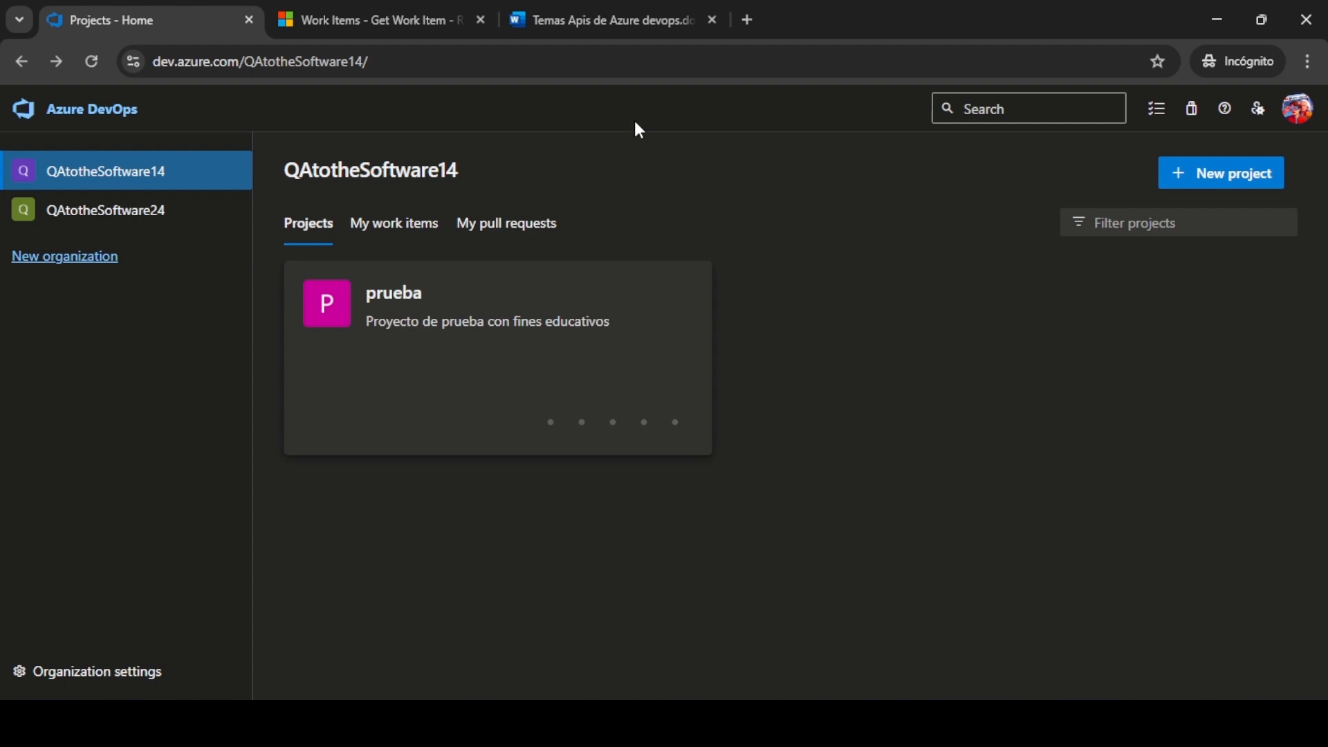
{"action": "left_click", "coordinate": [597, 20]}
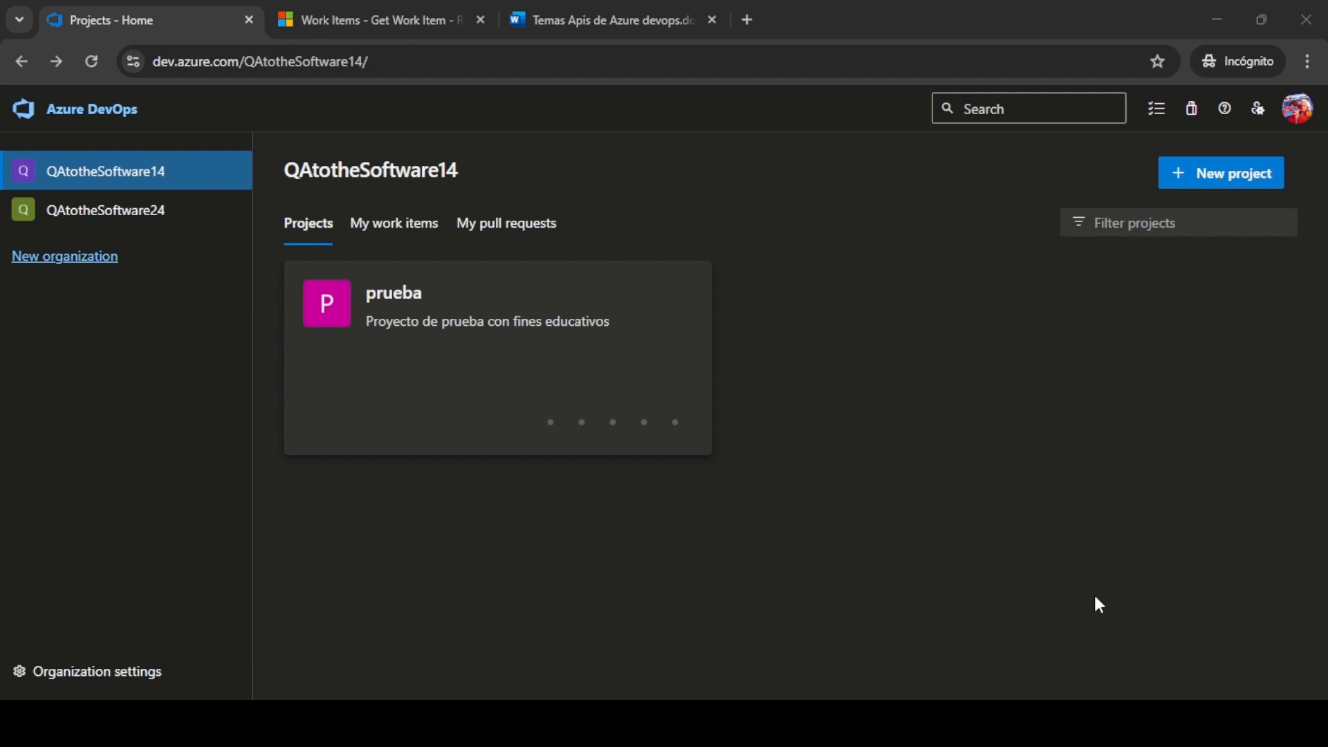
Start a new personal access token in the user settings and name it "prueba apis".
{"action": "left_click", "coordinate": [1254, 117]}
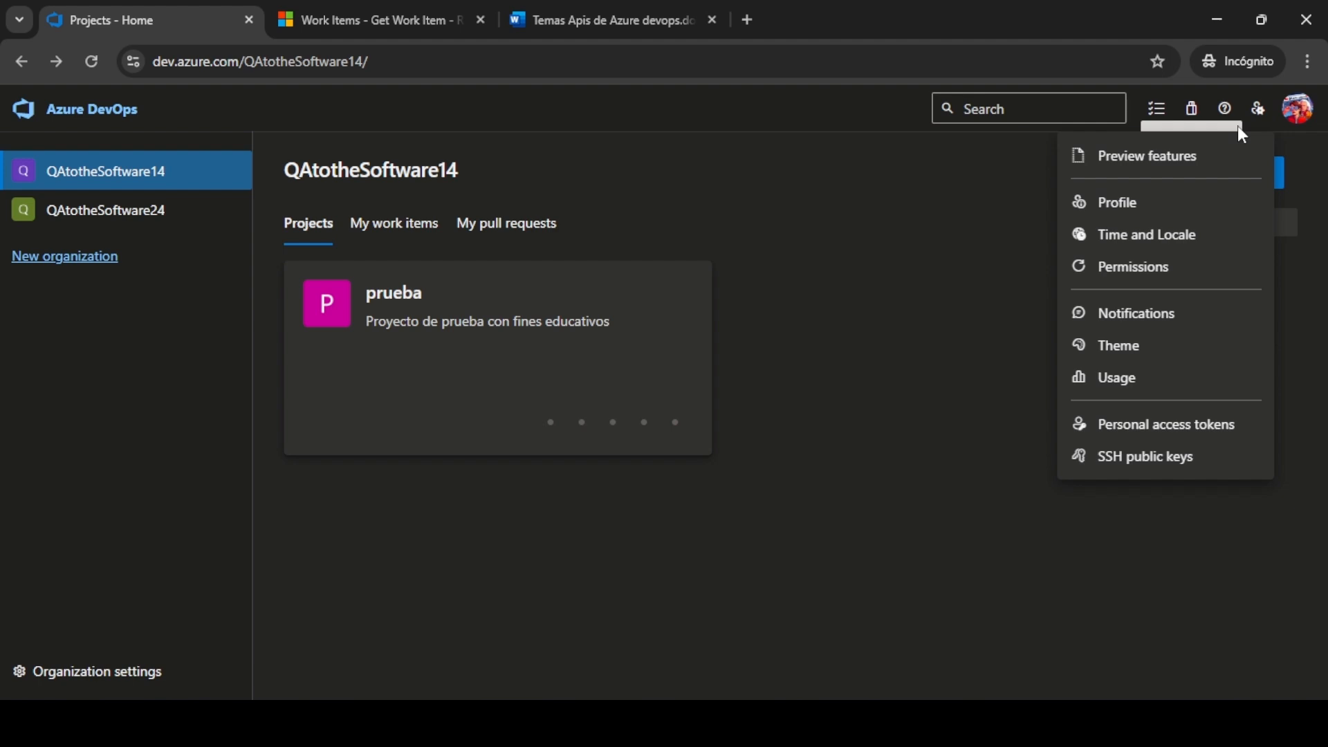
{"action": "left_click", "coordinate": [1143, 428]}
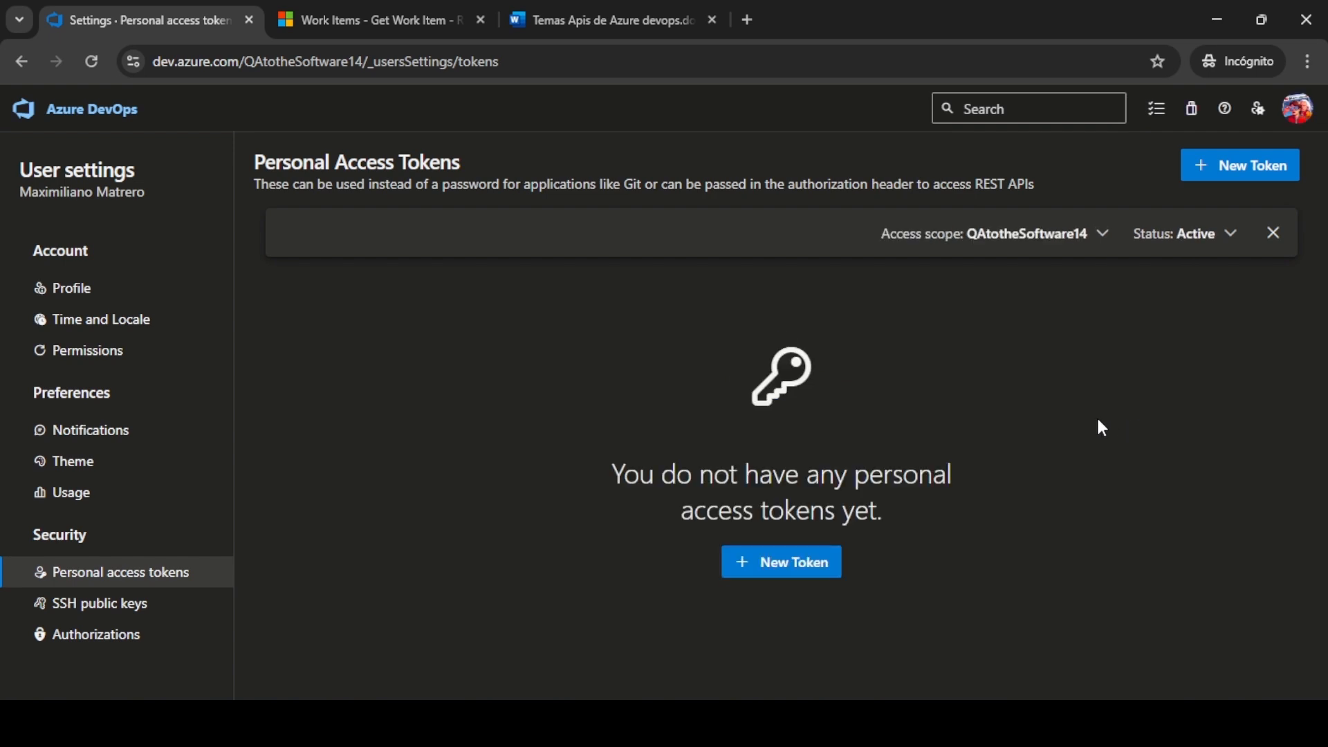
{"action": "left_click", "coordinate": [757, 579]}
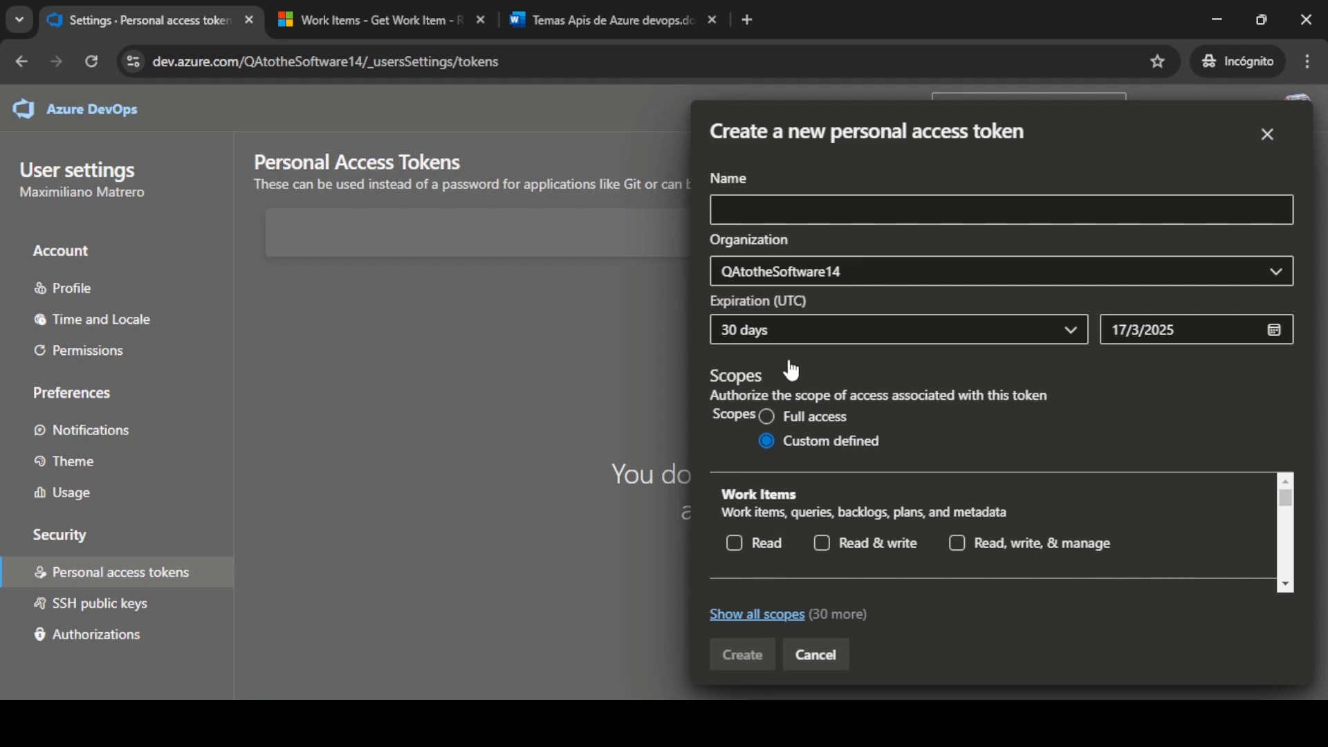
{"action": "left_click", "coordinate": [798, 207]}
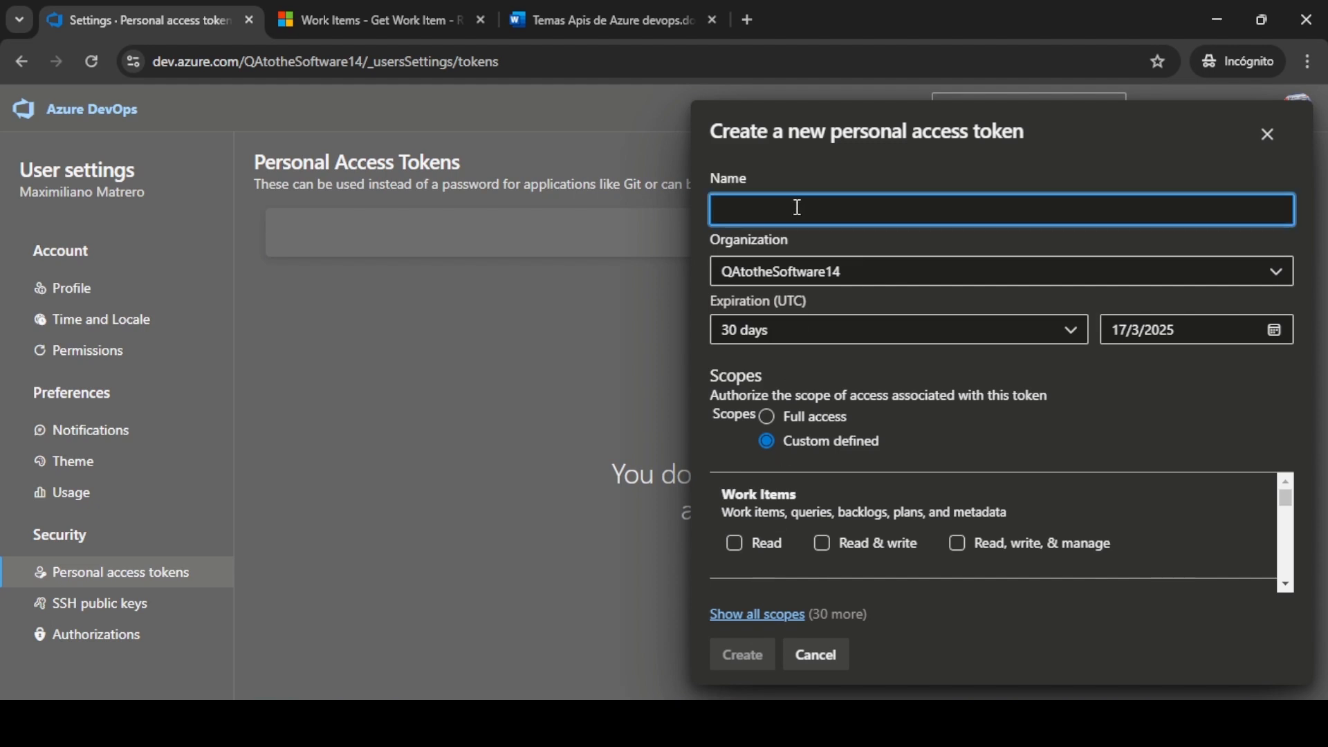
{"action": "type", "text": "prueba apis"}
Set the token's expiration to the custom date 14/2/2026.
{"action": "left_click", "coordinate": [1183, 331]}
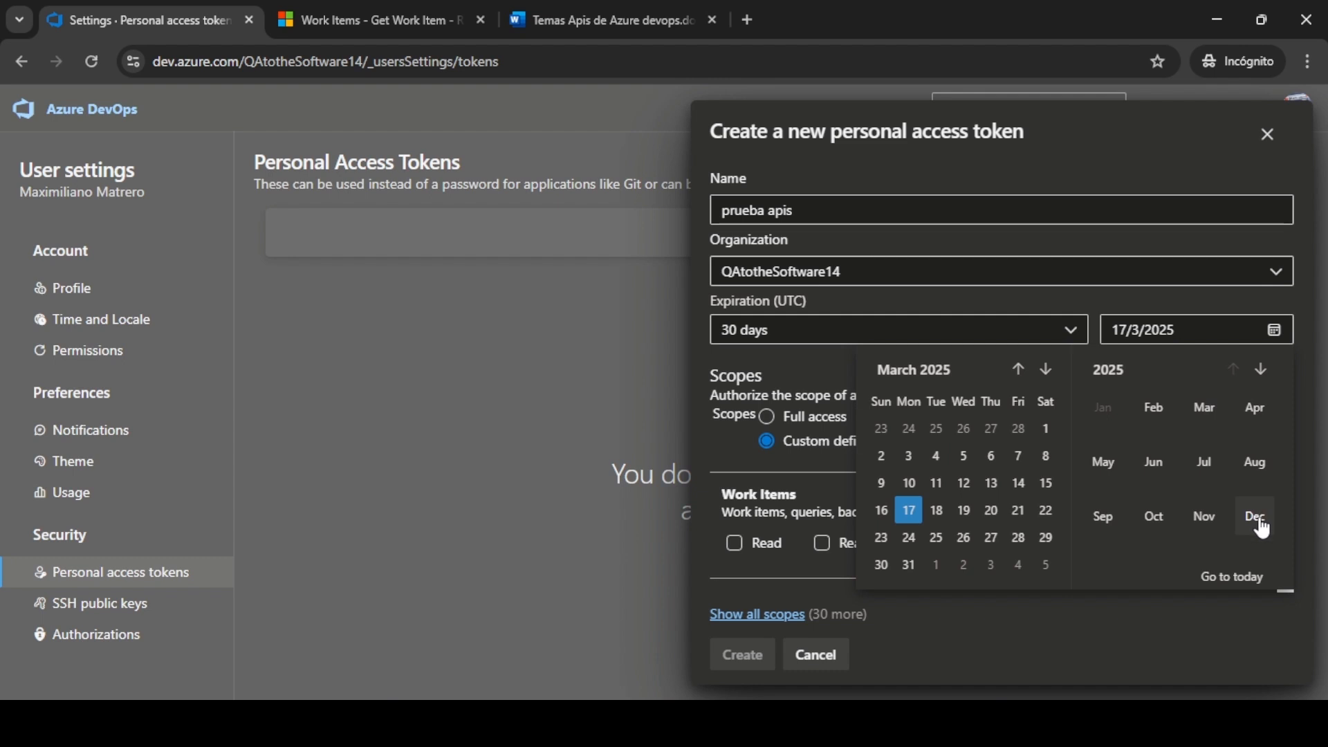
{"action": "left_click", "coordinate": [1264, 369]}
{"action": "left_click", "coordinate": [1157, 428]}
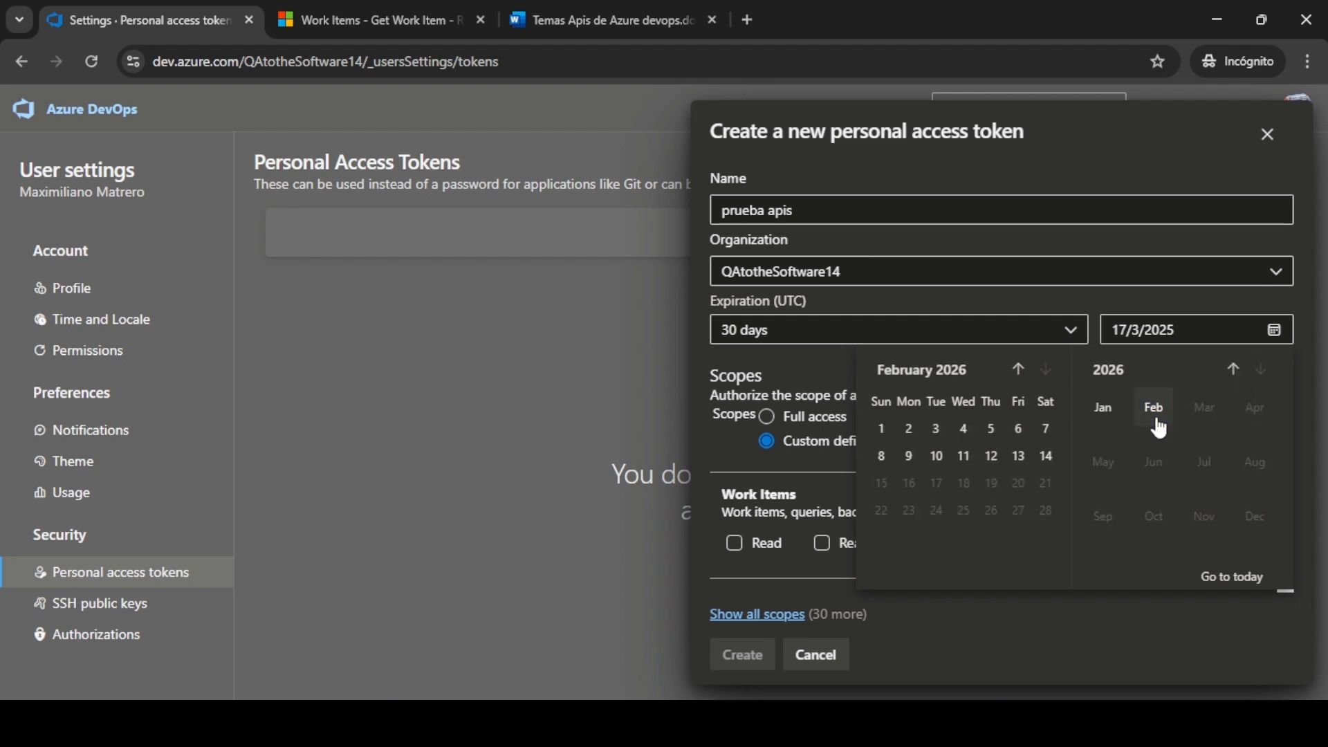
{"action": "left_click", "coordinate": [1047, 457]}
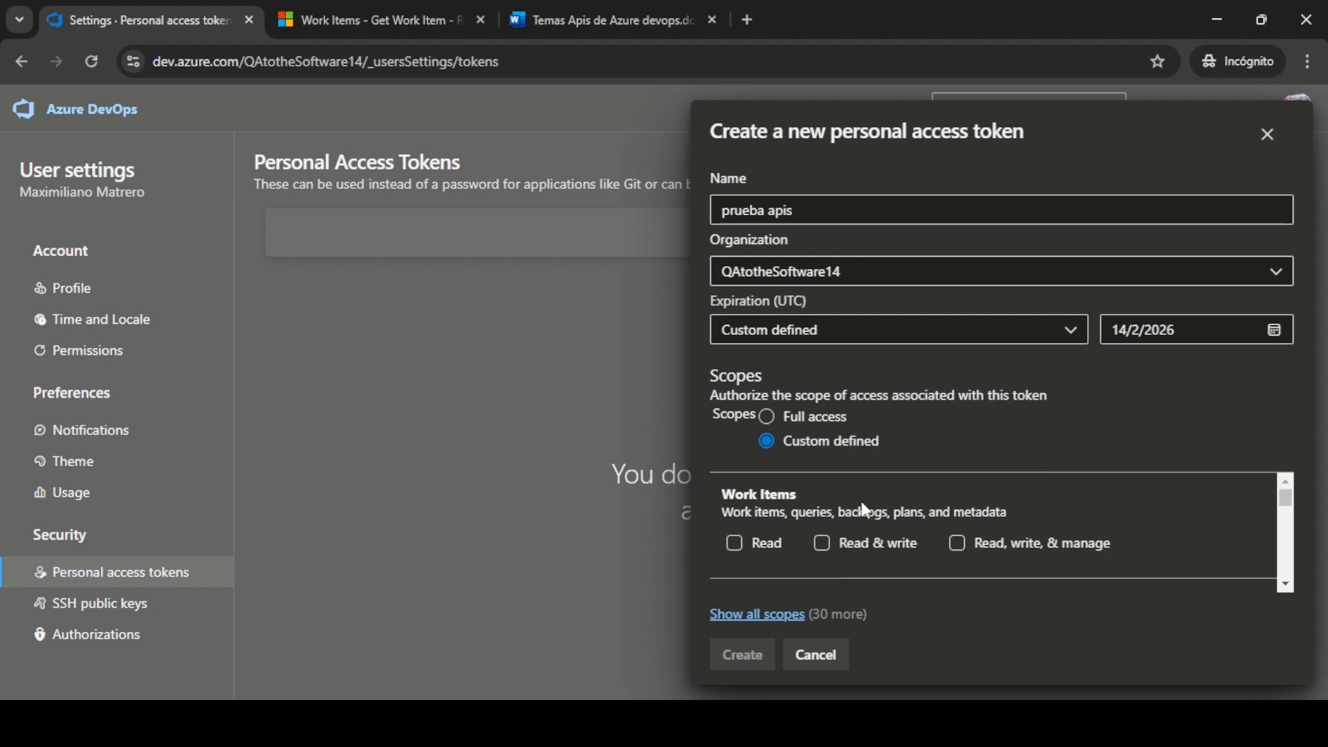
Grant the token the Read, Read & write, and Read, write, & manage scopes for Work Items.
{"action": "left_click", "coordinate": [737, 546]}
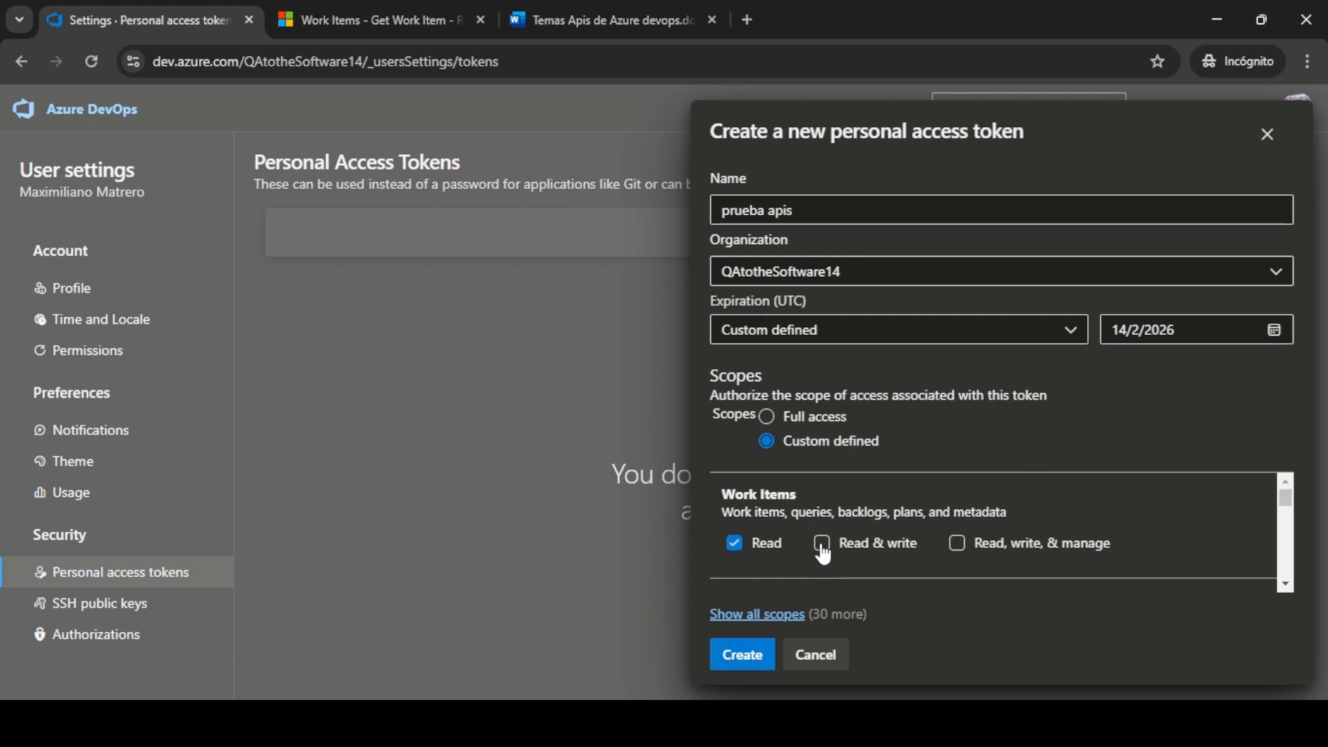
{"action": "left_click", "coordinate": [824, 550]}
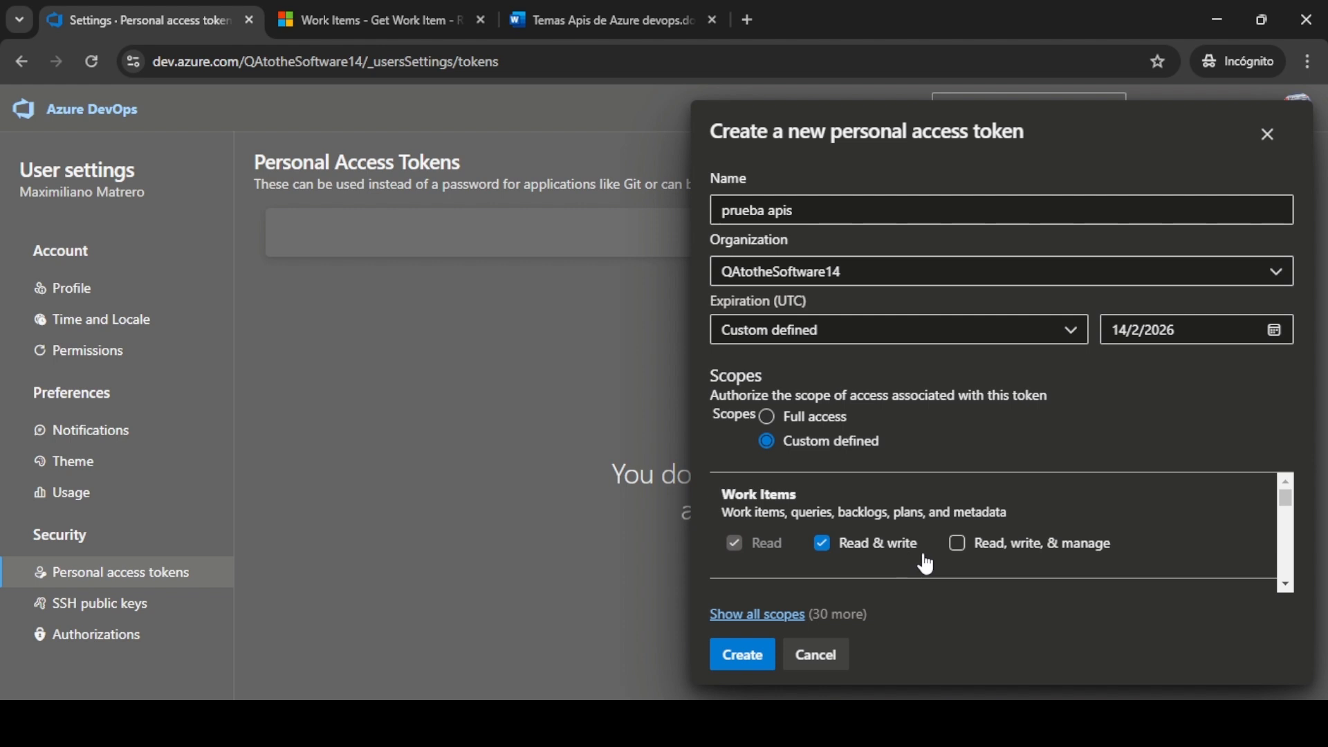
{"action": "left_click", "coordinate": [959, 550]}
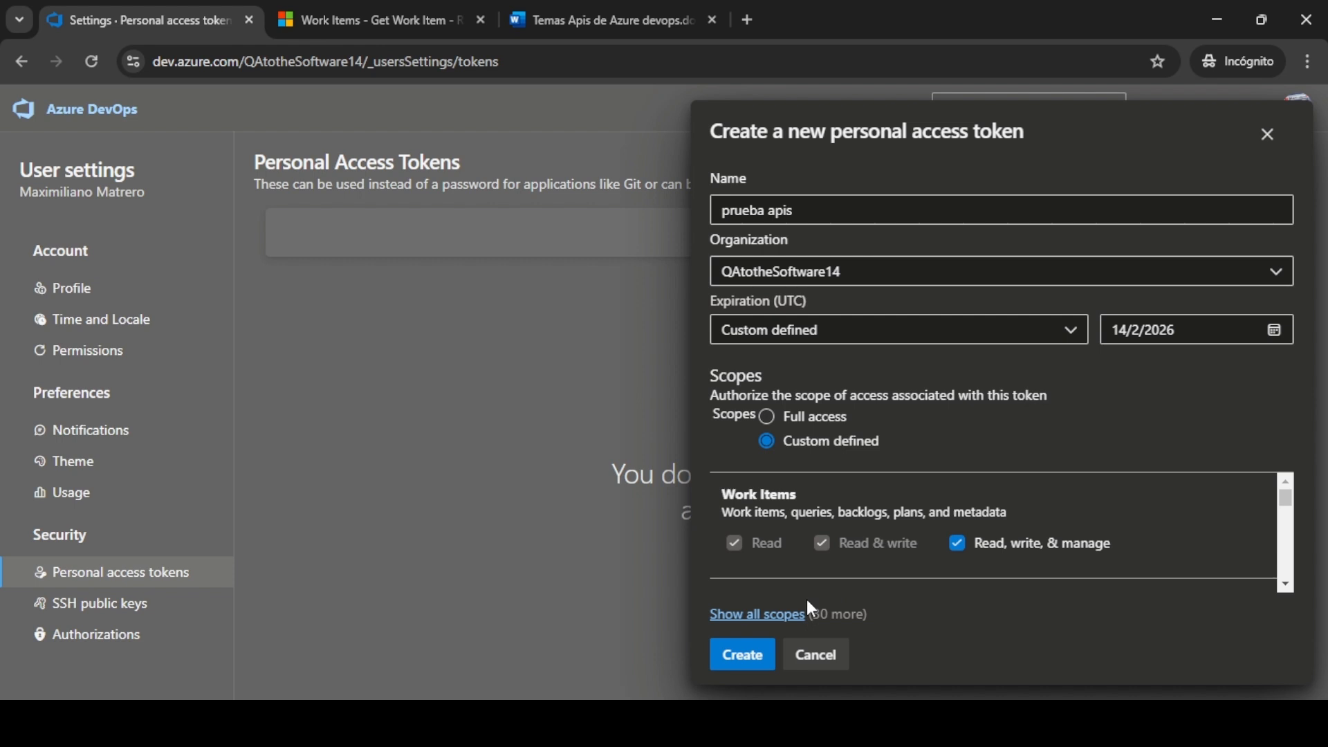
Create the personal access token and copy its generated value.
{"action": "left_click", "coordinate": [761, 663]}
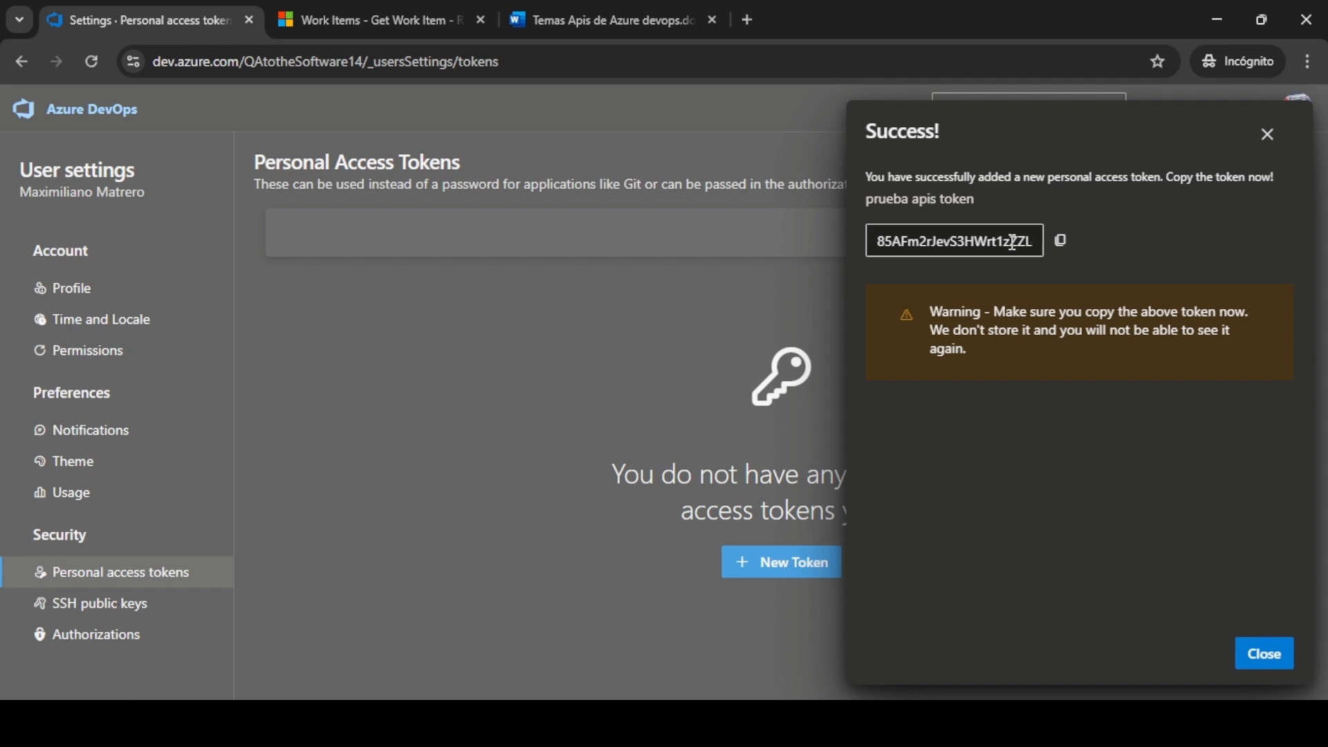
{"action": "left_click", "coordinate": [1063, 242]}
{"action": "left_click", "coordinate": [1259, 657]}
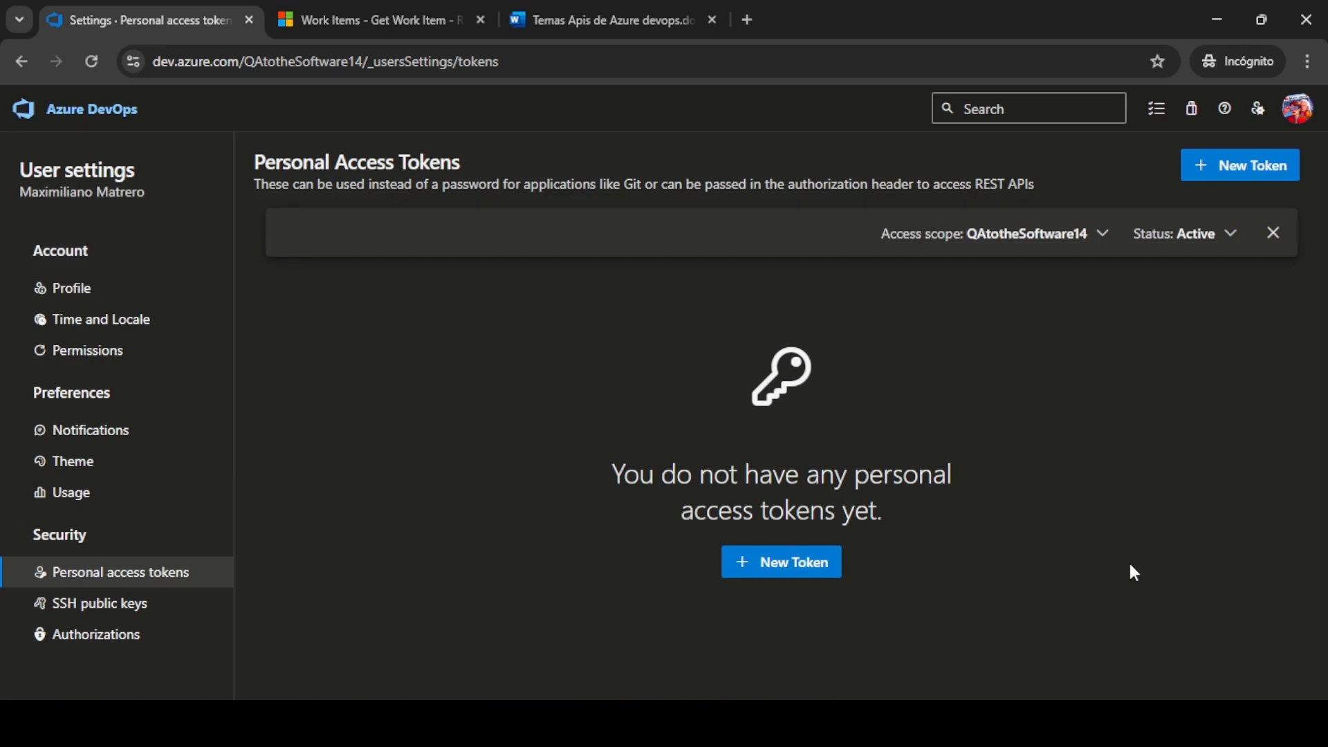
Return to the organization's projects home page.
{"action": "left_click", "coordinate": [539, 67]}
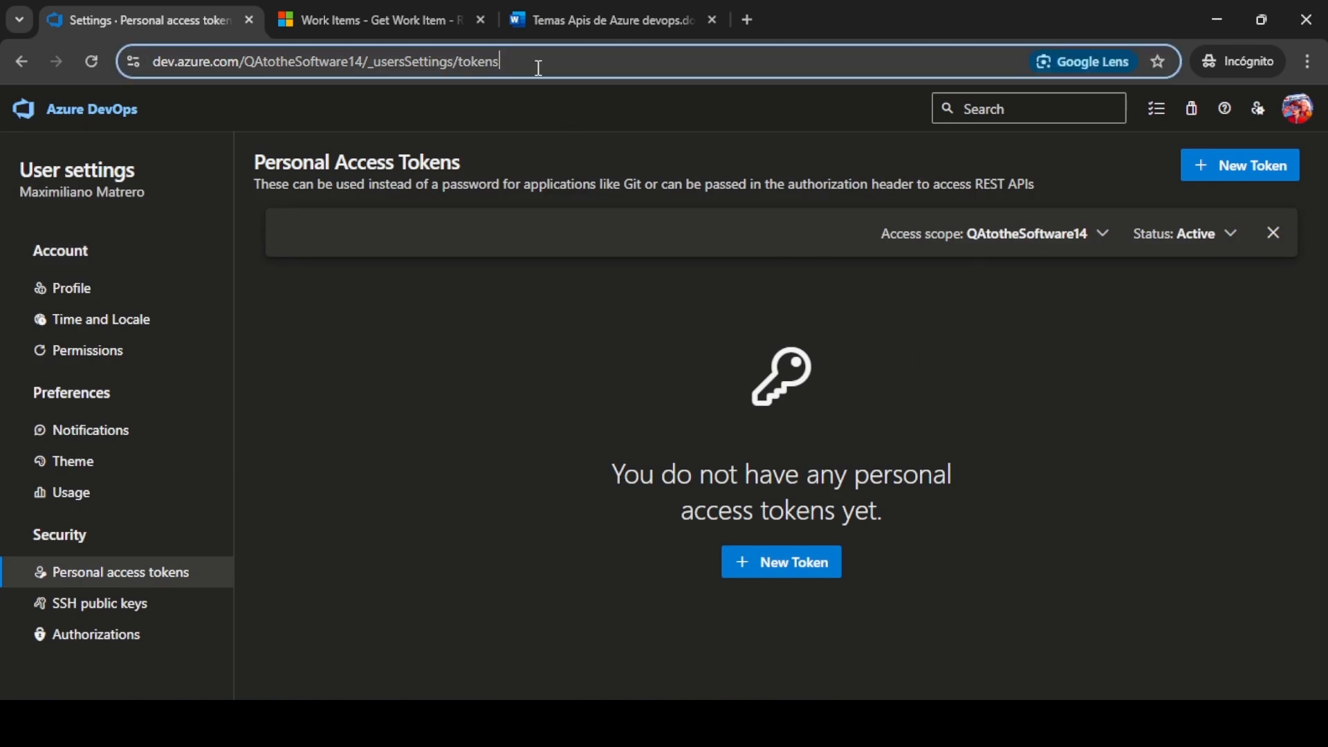
{"action": "key", "text": "Return"}
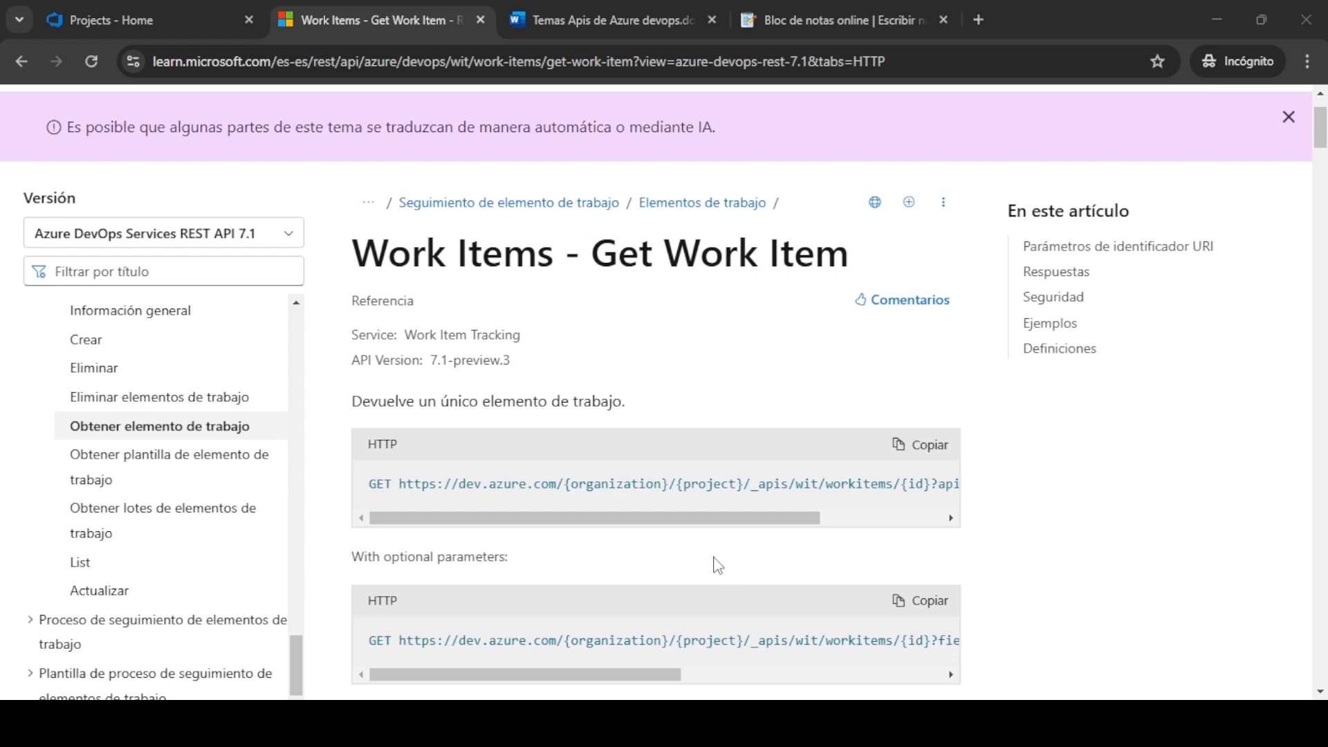
Choose REST API version 7.1 and review the Get Work Item reference's URI parameters, responses, security scopes, and sample request and response.
{"action": "left_click", "coordinate": [207, 243]}
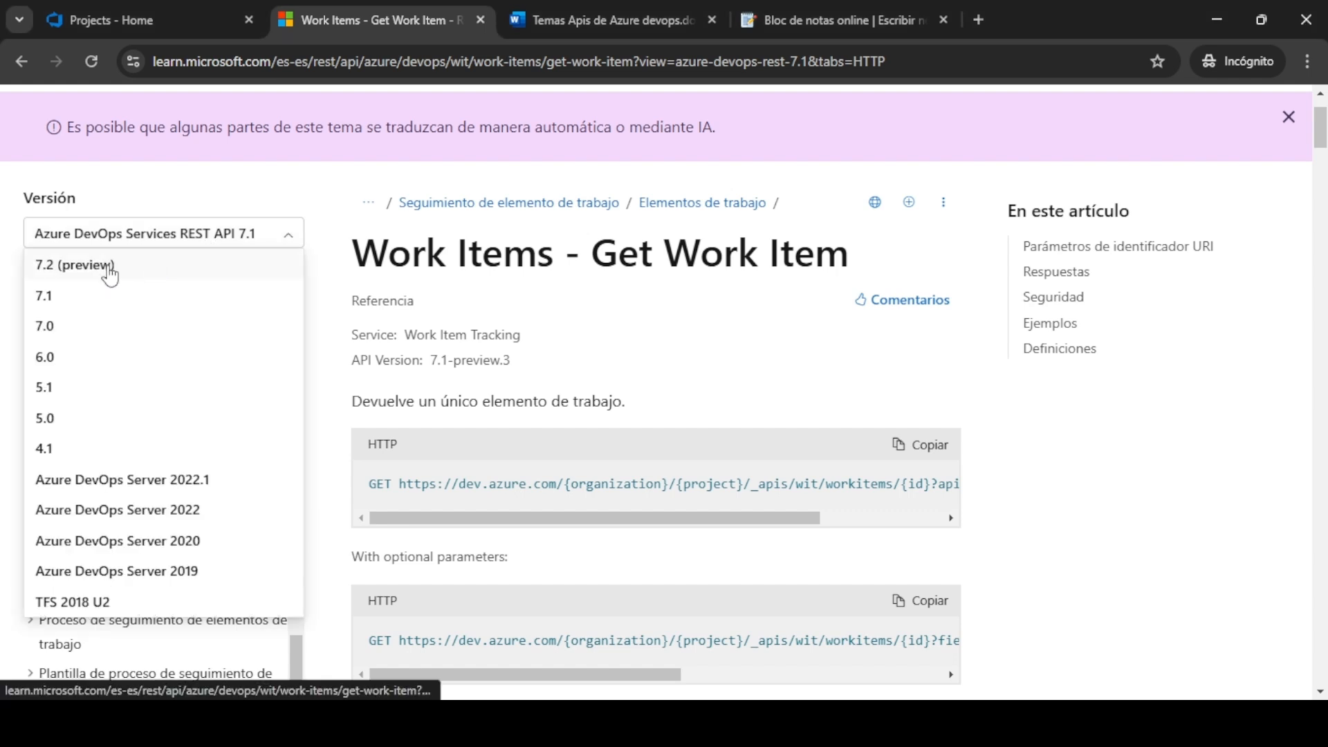
{"action": "left_click", "coordinate": [83, 305]}
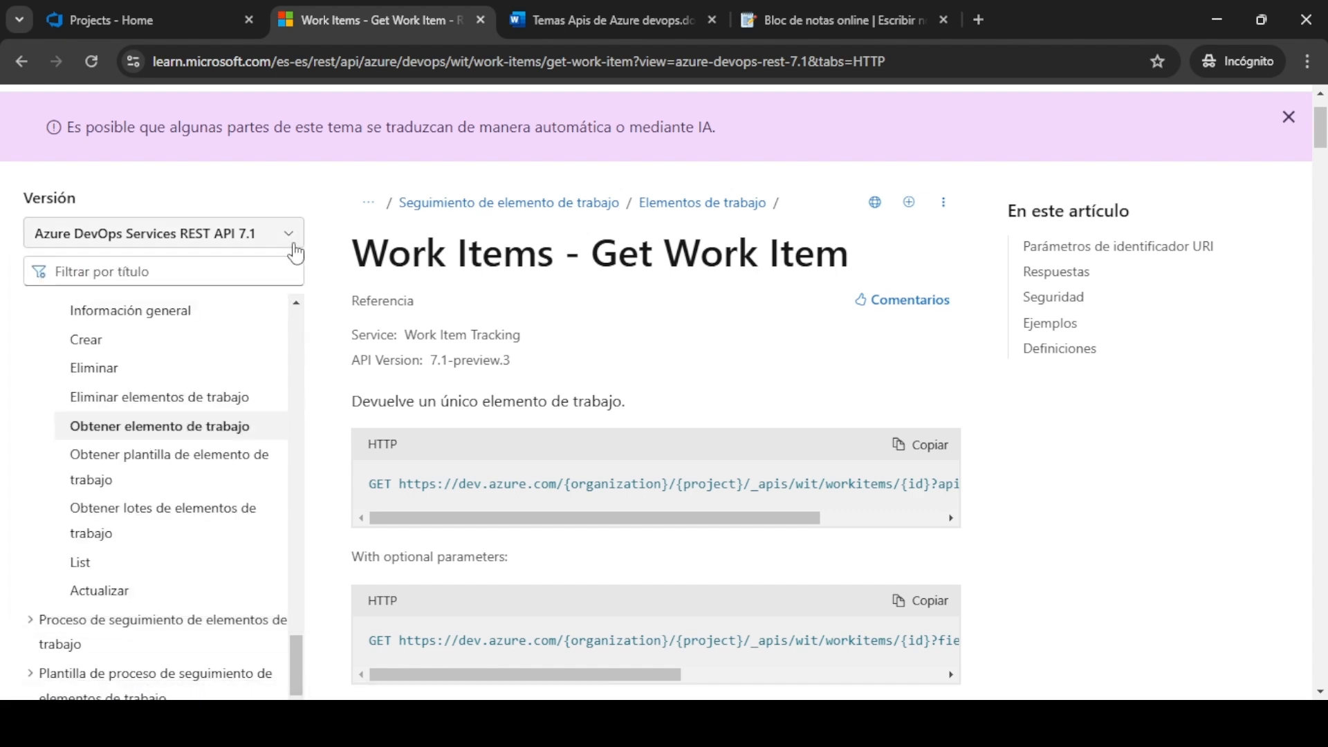
{"action": "scroll", "coordinate": [225, 392], "scroll_direction": "up", "scroll_amount": 1}
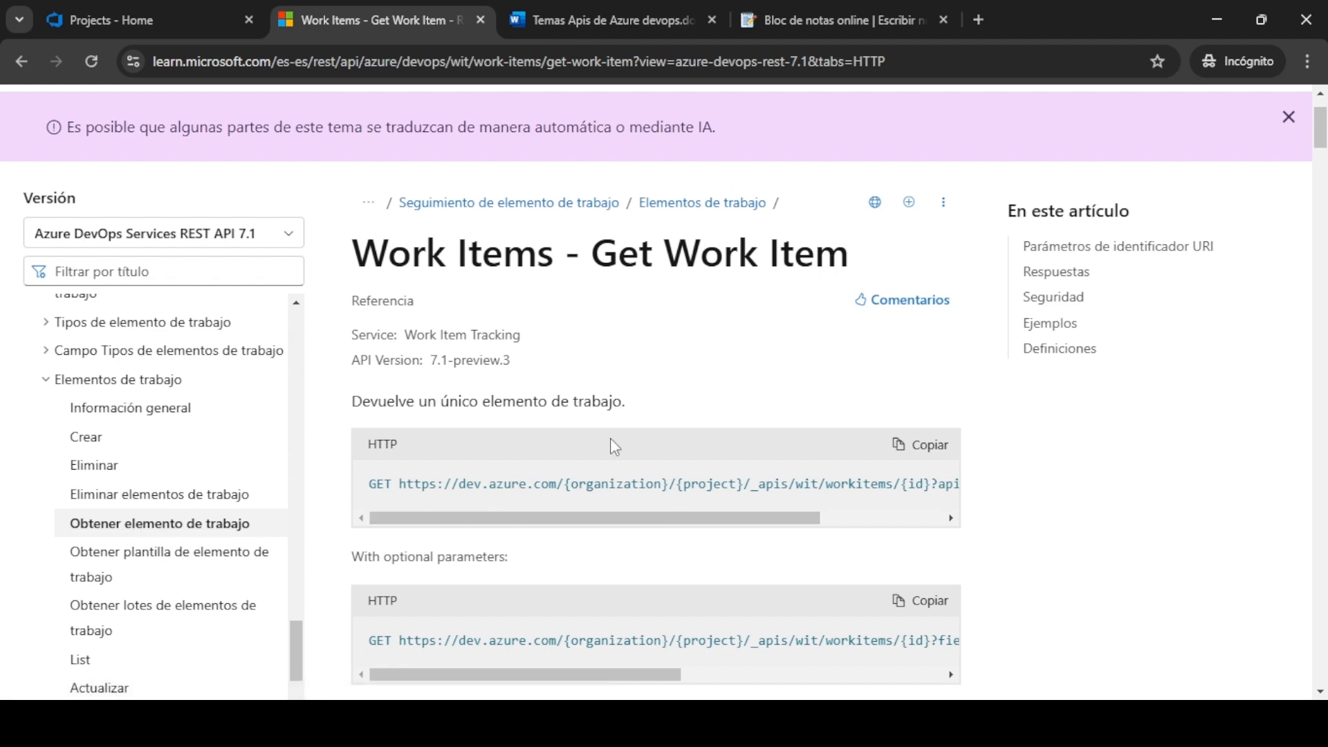
{"action": "scroll", "coordinate": [610, 438], "scroll_direction": "down", "scroll_amount": 5}
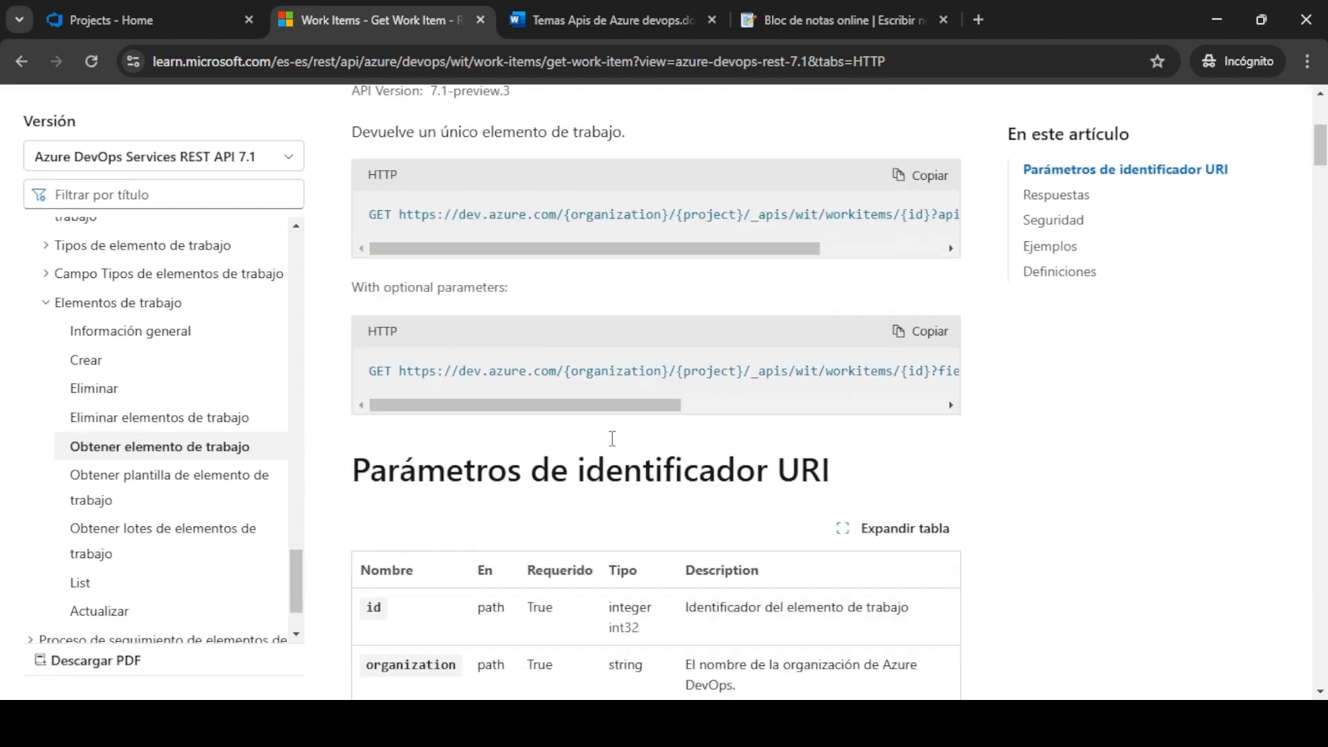
{"action": "scroll", "coordinate": [610, 442], "scroll_direction": "down", "scroll_amount": 3}
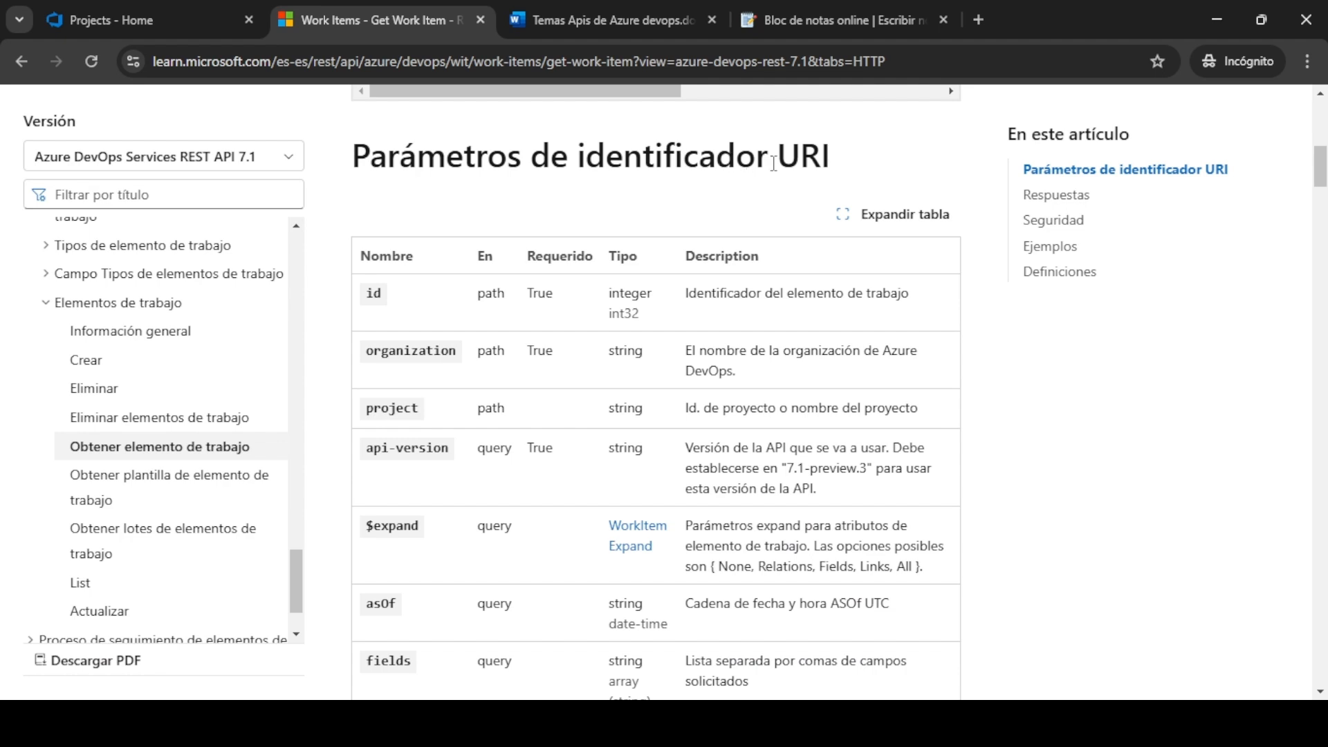
{"action": "scroll", "coordinate": [730, 330], "scroll_direction": "down", "scroll_amount": 7}
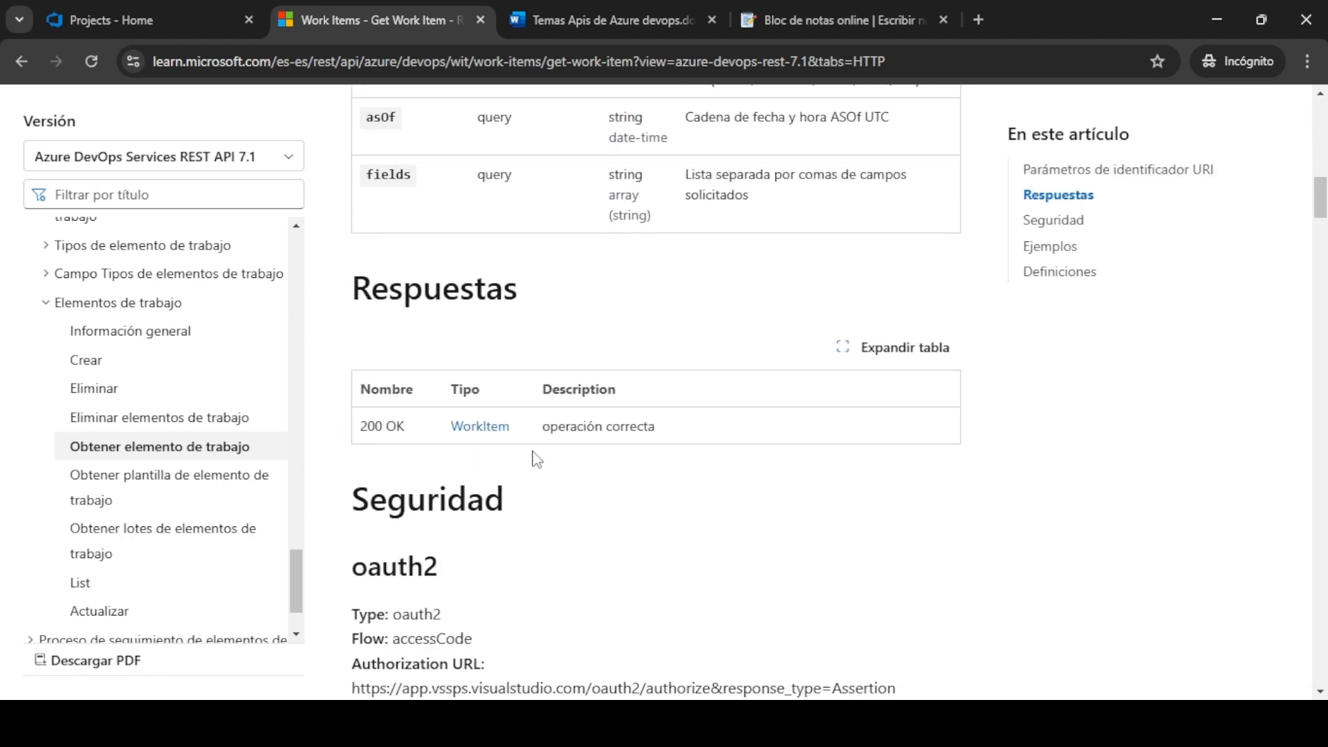
{"action": "scroll", "coordinate": [546, 459], "scroll_direction": "down", "scroll_amount": 5}
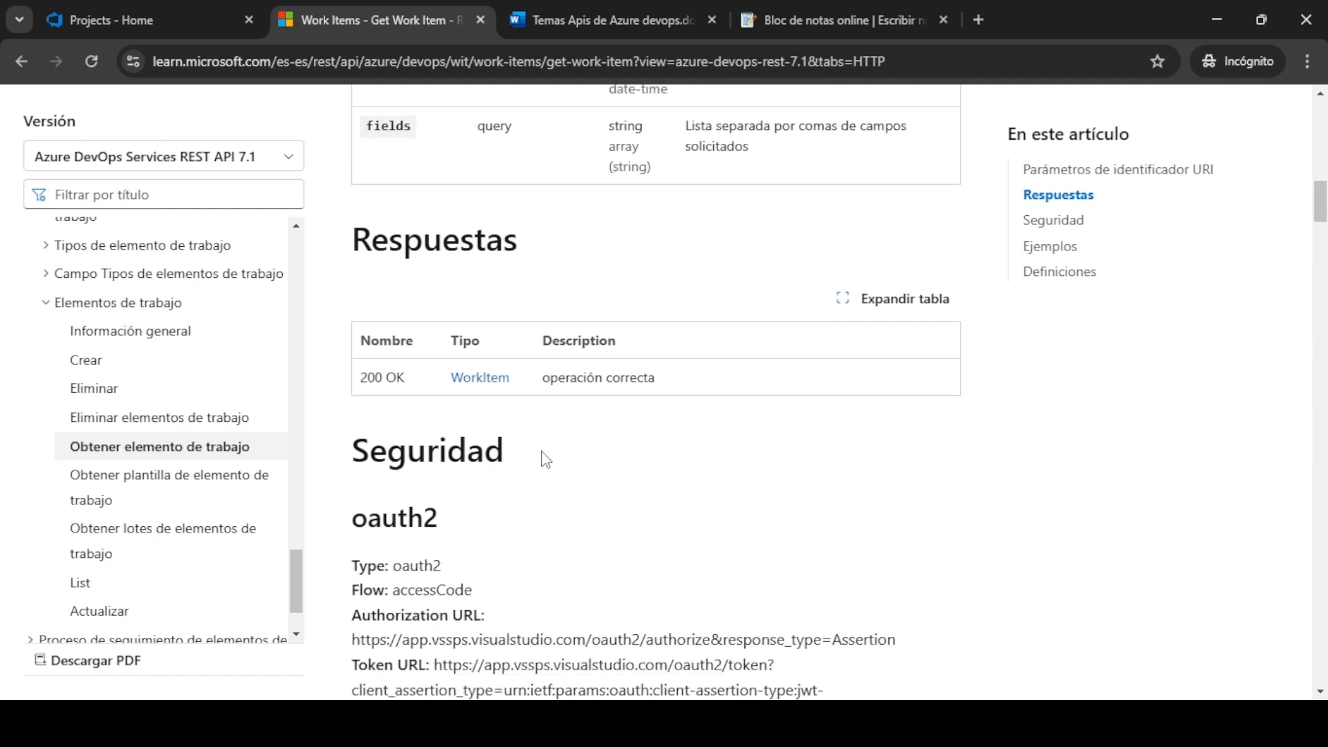
{"action": "scroll", "coordinate": [546, 459], "scroll_direction": "down", "scroll_amount": 7}
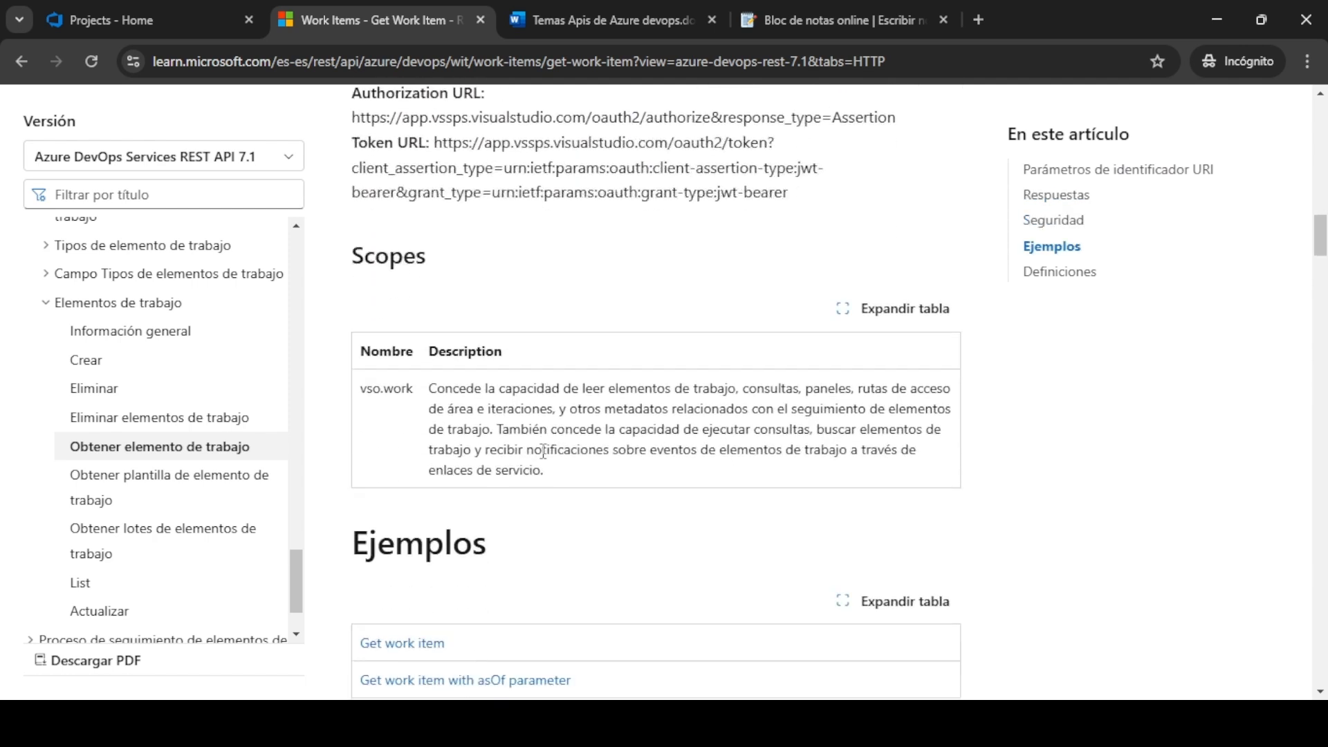
{"action": "scroll", "coordinate": [551, 400], "scroll_direction": "down", "scroll_amount": 9}
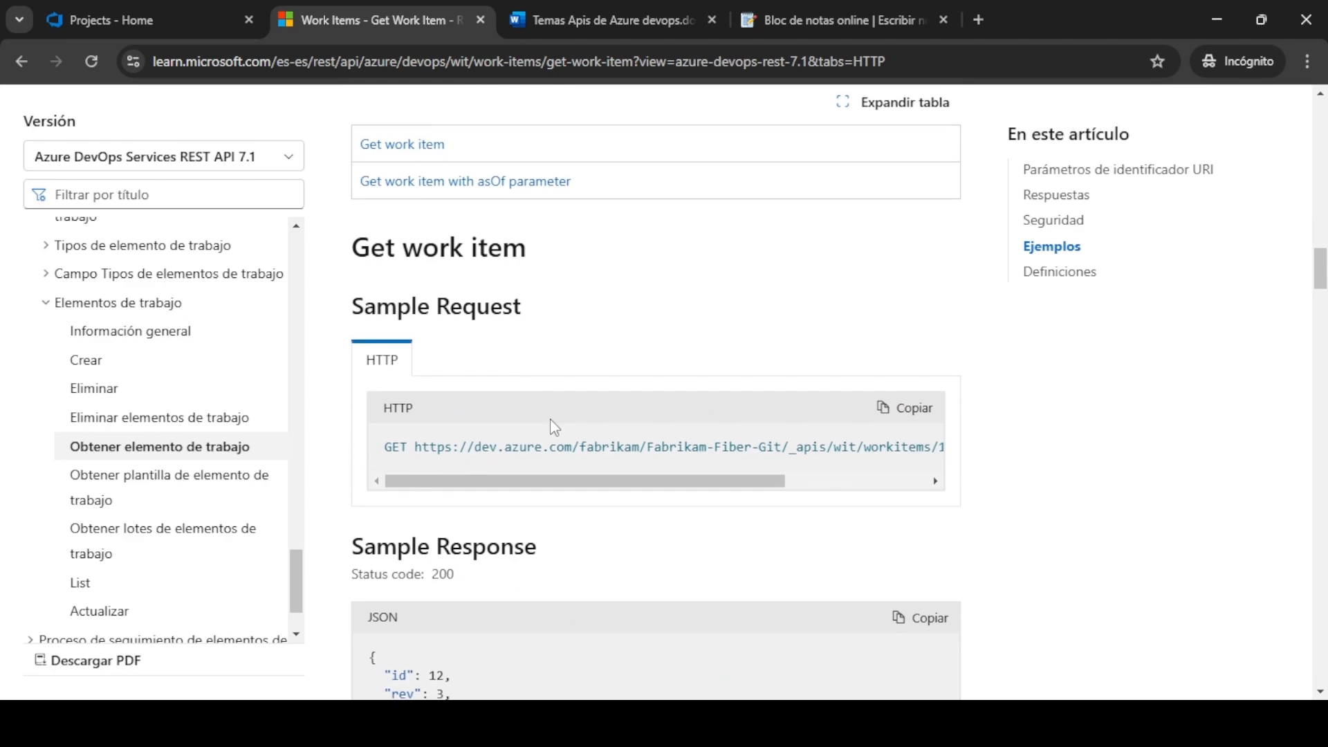
{"action": "scroll", "coordinate": [556, 443], "scroll_direction": "down", "scroll_amount": 11}
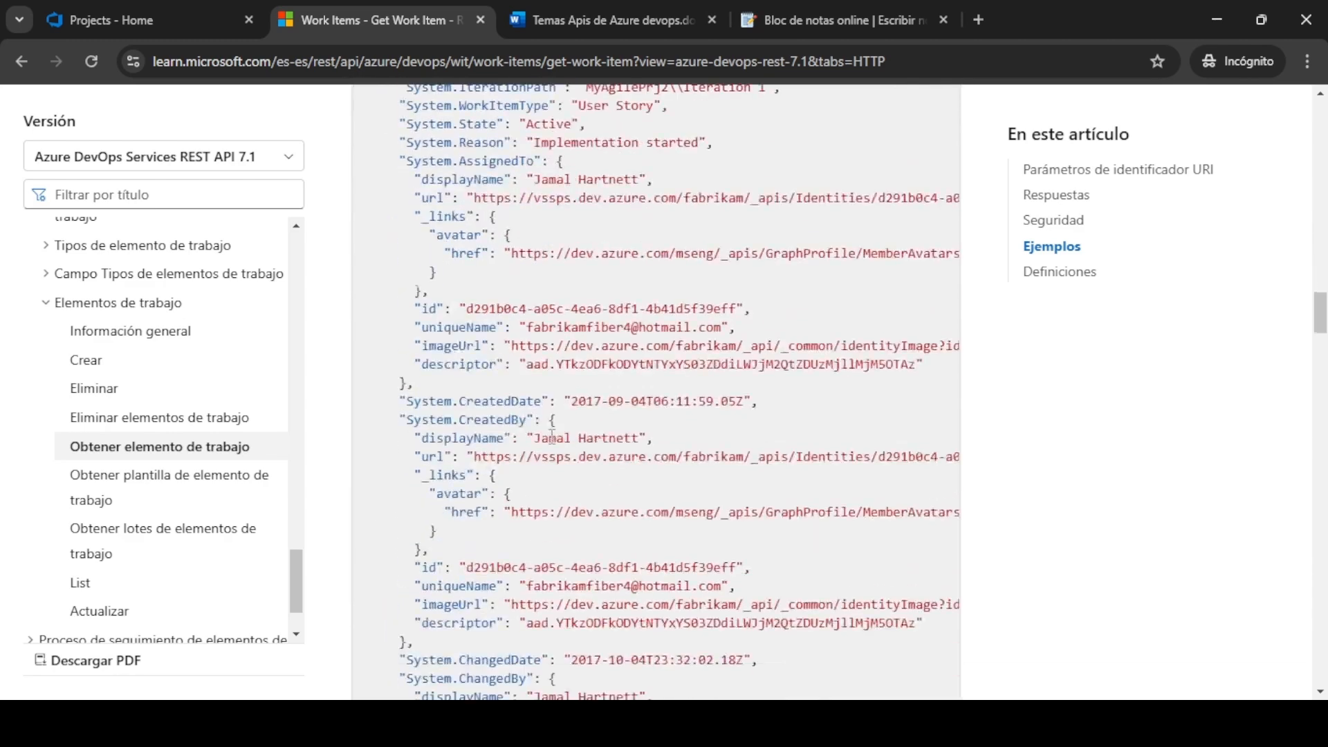
{"action": "scroll", "coordinate": [552, 435], "scroll_direction": "down", "scroll_amount": 14}
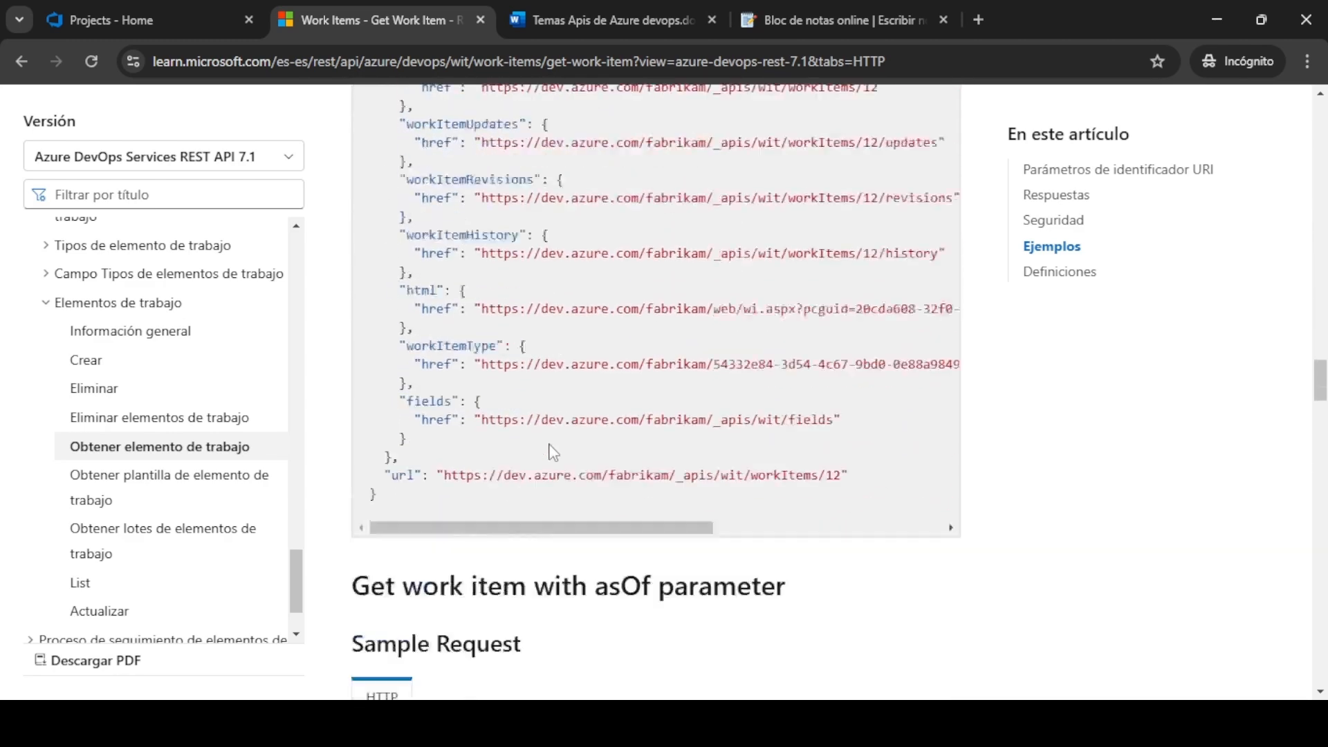
{"action": "scroll", "coordinate": [555, 444], "scroll_direction": "up", "scroll_amount": 11}
{"action": "scroll", "coordinate": [551, 446], "scroll_direction": "up", "scroll_amount": 20}
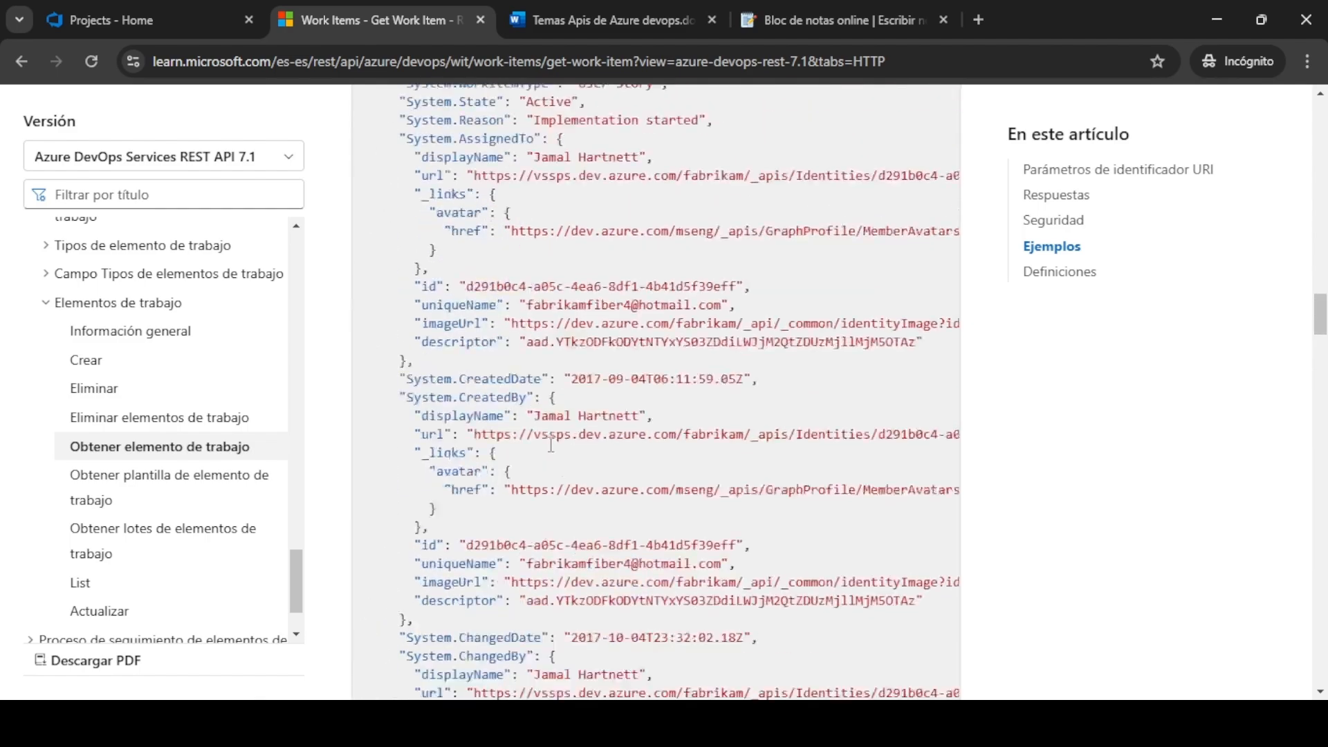
{"action": "scroll", "coordinate": [552, 443], "scroll_direction": "up", "scroll_amount": 20}
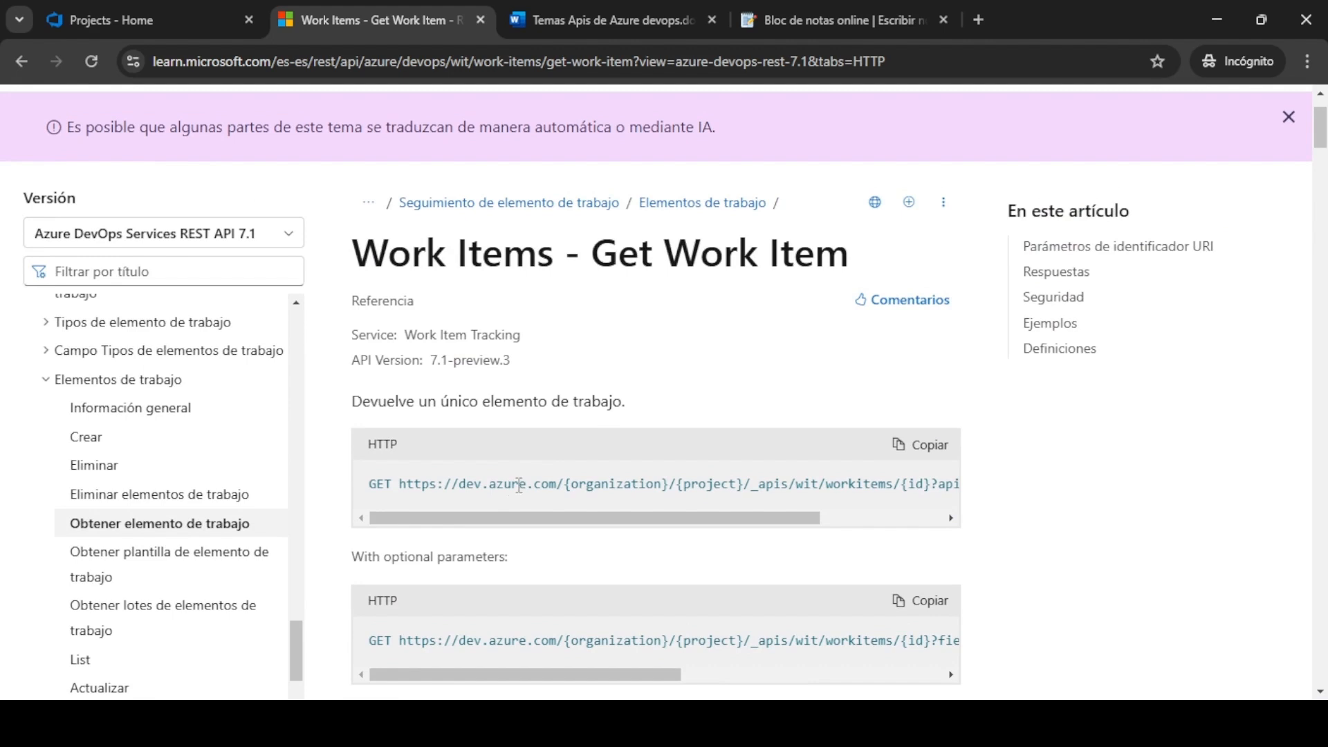
Copy the Get Work Item endpoint URL without optional parameters, from https up to "api-version=7.1".
{"action": "left_click", "coordinate": [451, 515]}
{"action": "left_click_drag", "start_coordinate": [403, 486], "coordinate": [976, 509]}
{"action": "key", "text": "ctrl+c"}
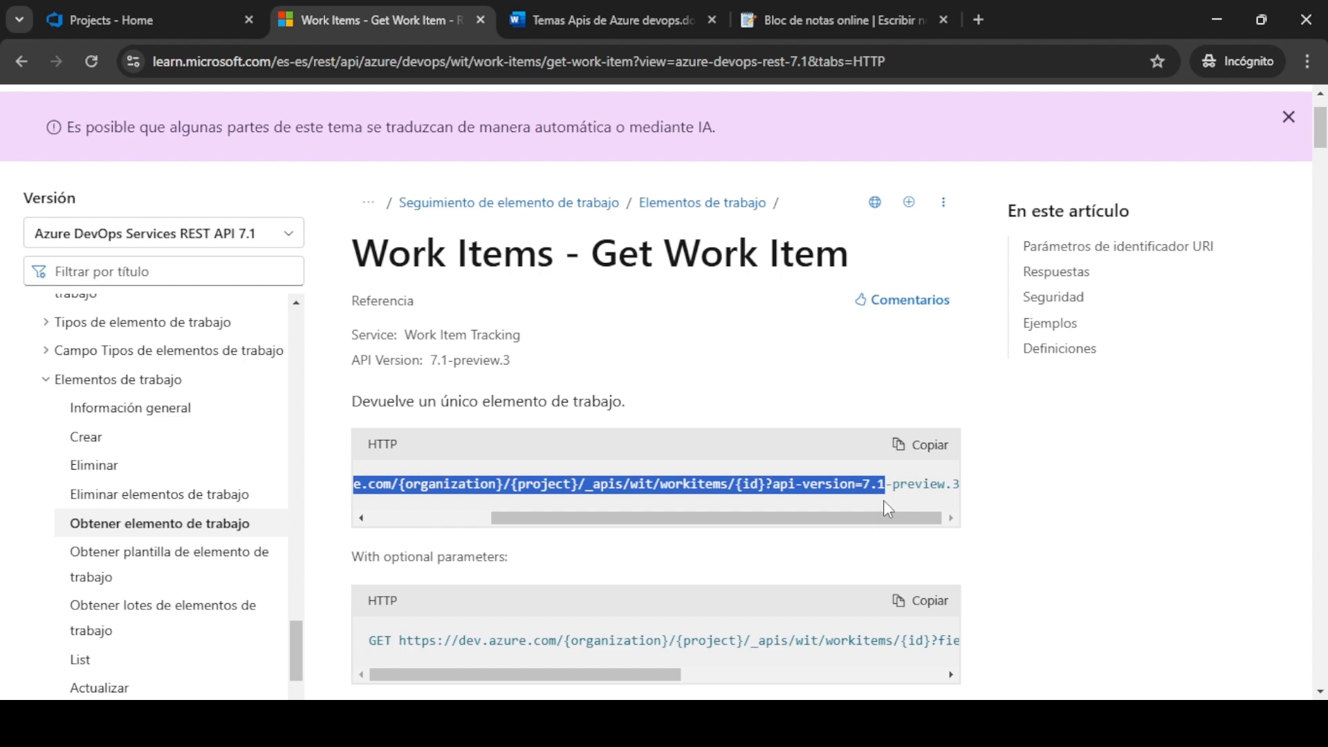
In Postman, add a new request to the GET folder and set its URL to the copied Get Work Item endpoint.
{"action": "left_click", "coordinate": [597, 723]}
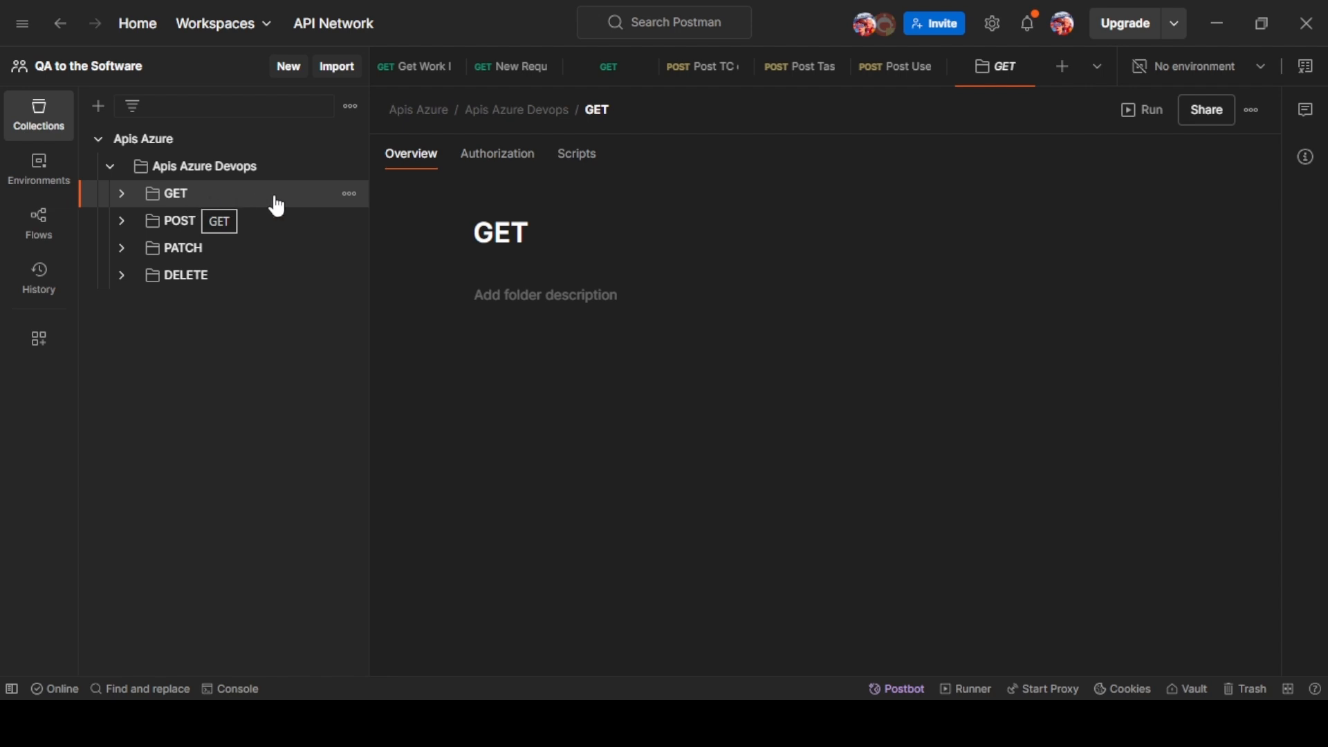
{"action": "left_click", "coordinate": [124, 197]}
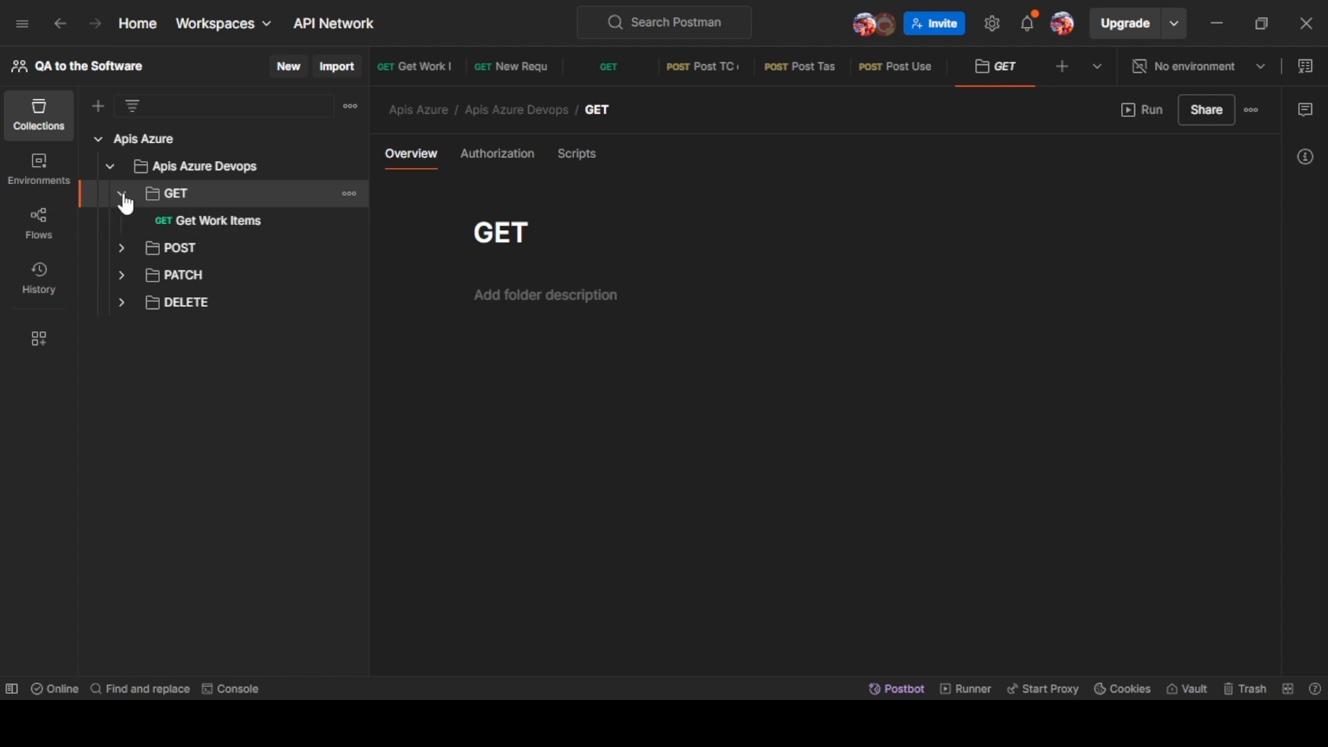
{"action": "left_click", "coordinate": [350, 195]}
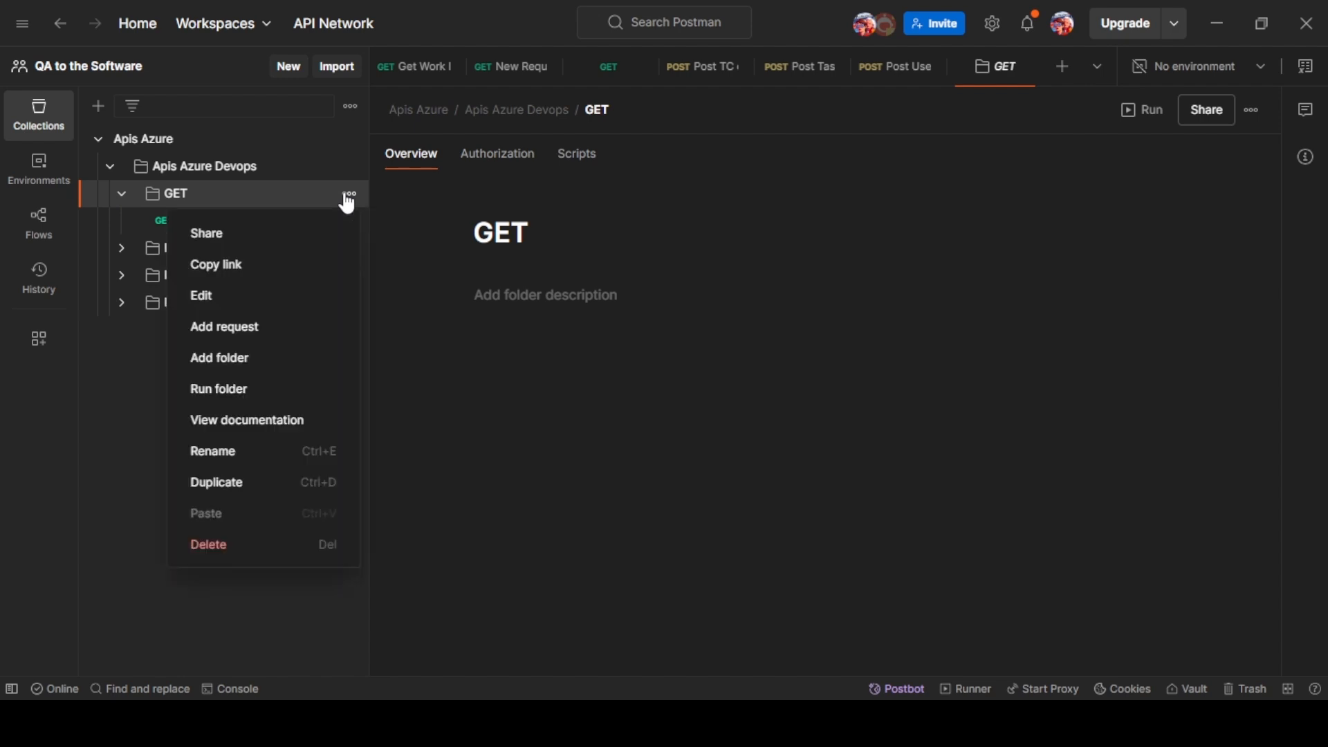
{"action": "left_click", "coordinate": [247, 341]}
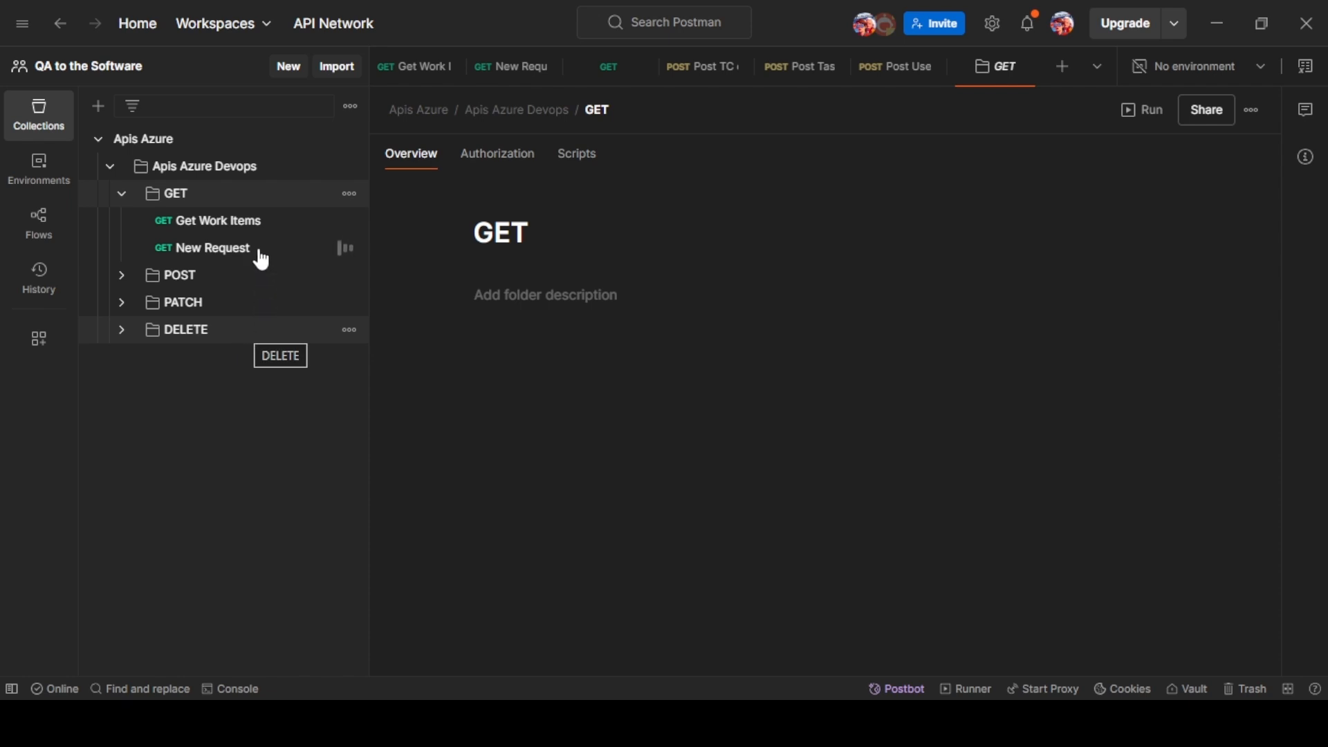
{"action": "left_click", "coordinate": [239, 250]}
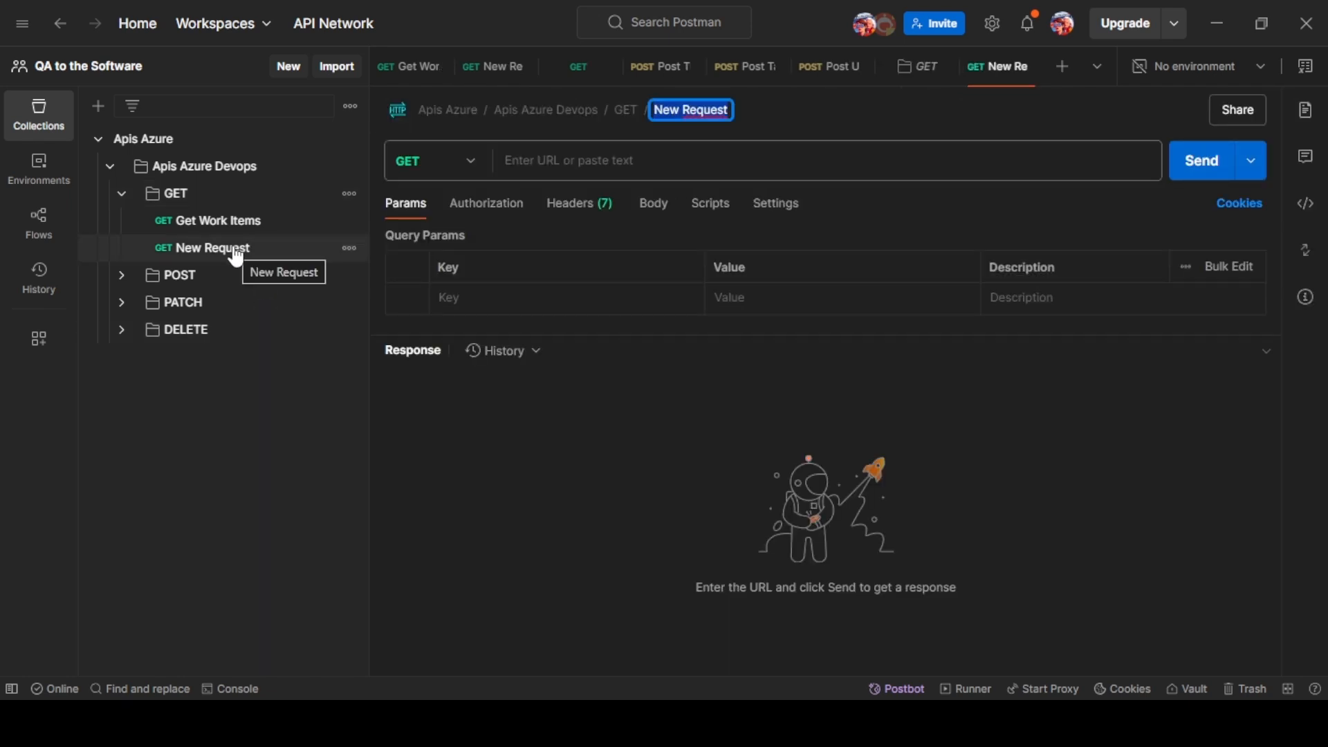
{"action": "left_click", "coordinate": [569, 158]}
{"action": "key", "text": "ctrl+v"}
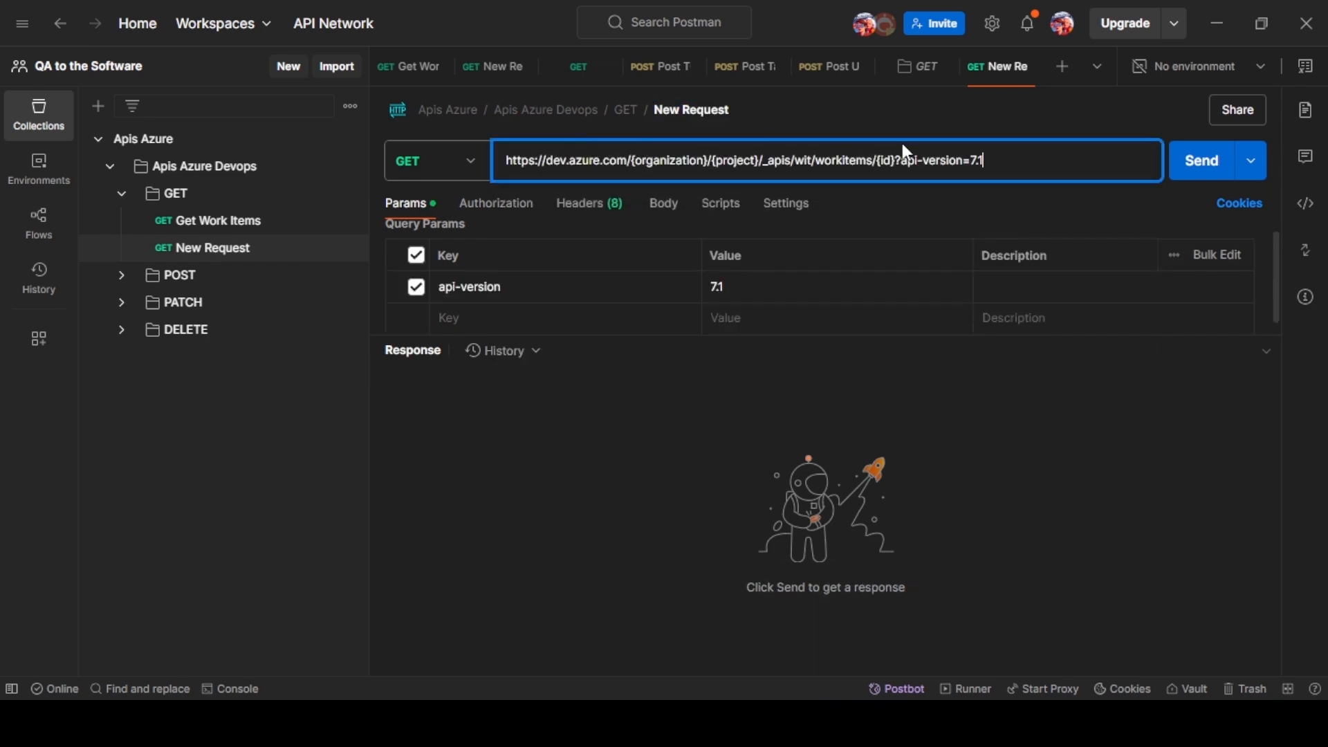
Switch to the Azure DevOps projects page and copy the organization name QAtotheSoftware14 from its web address.
{"action": "left_click", "coordinate": [816, 124]}
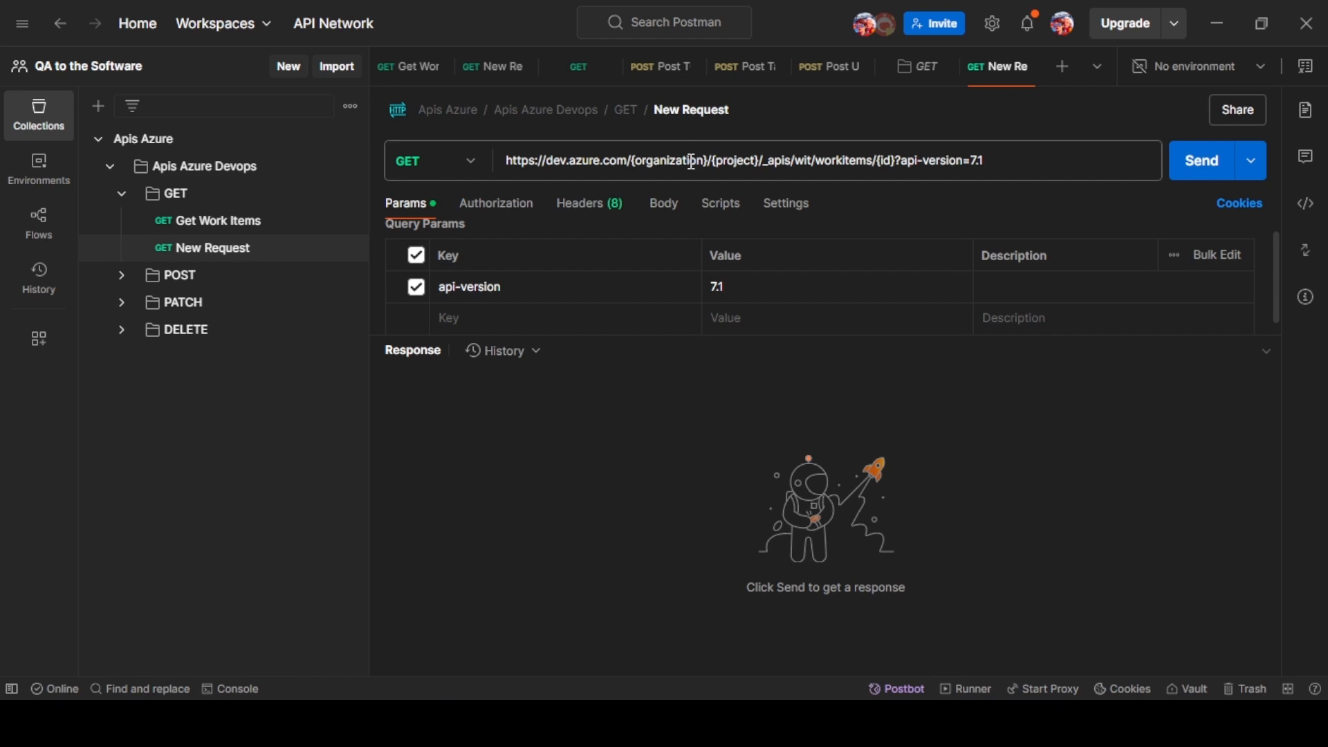
{"action": "left_click", "coordinate": [552, 602]}
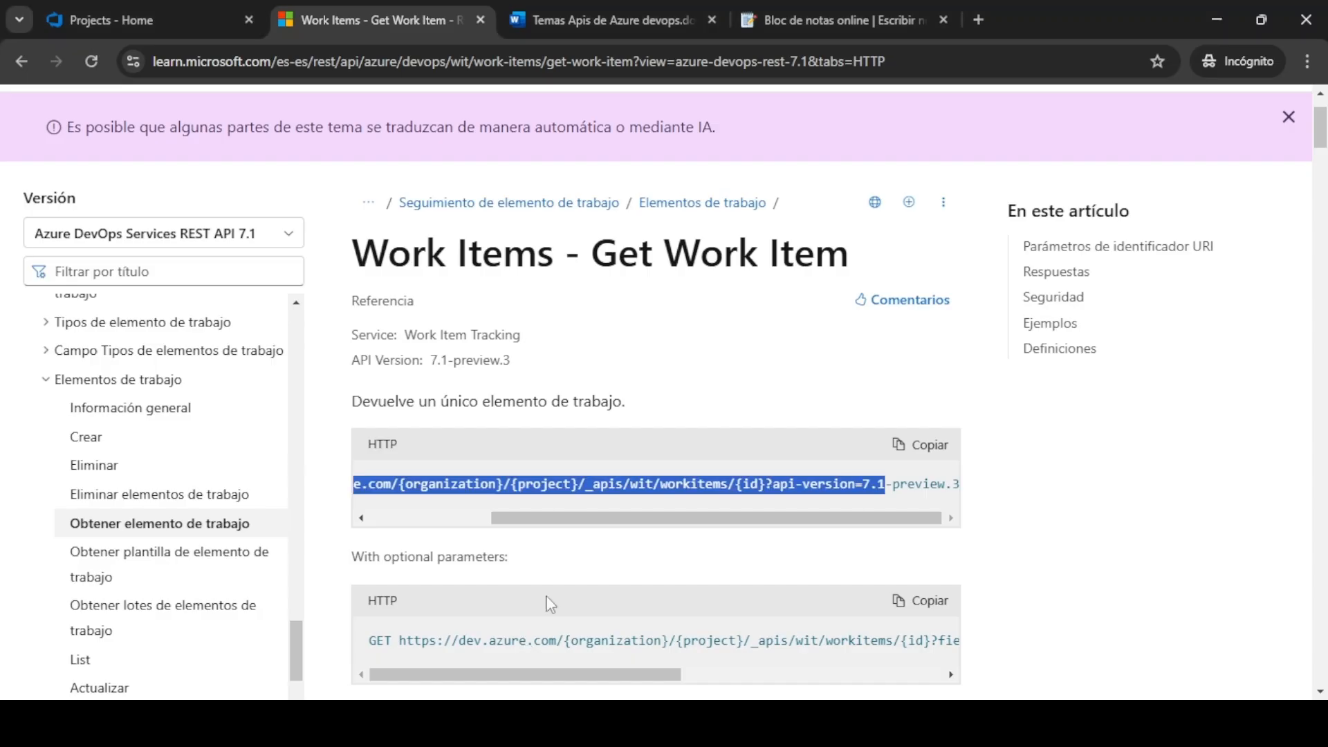
{"action": "left_click", "coordinate": [135, 26]}
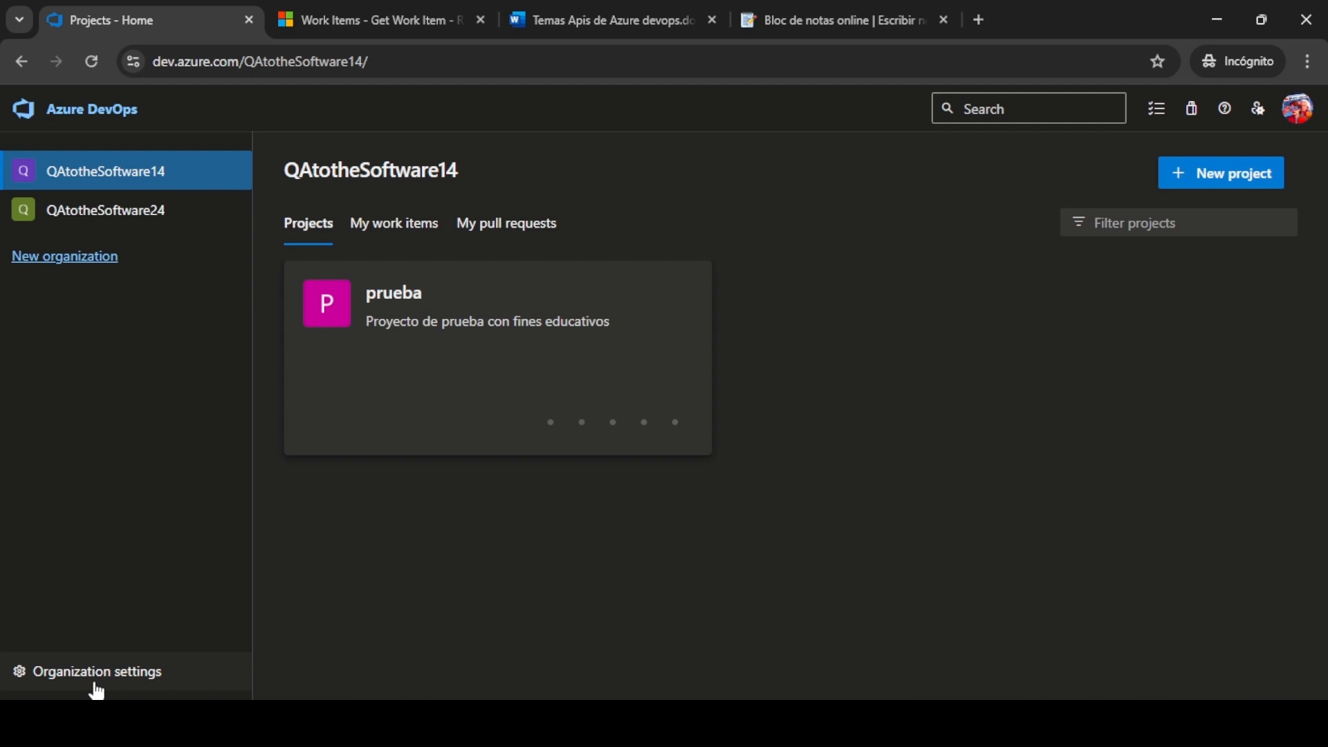
{"action": "left_click", "coordinate": [365, 62]}
{"action": "left_click_drag", "start_coordinate": [365, 62], "coordinate": [250, 68]}
{"action": "key", "text": "ctrl+c"}
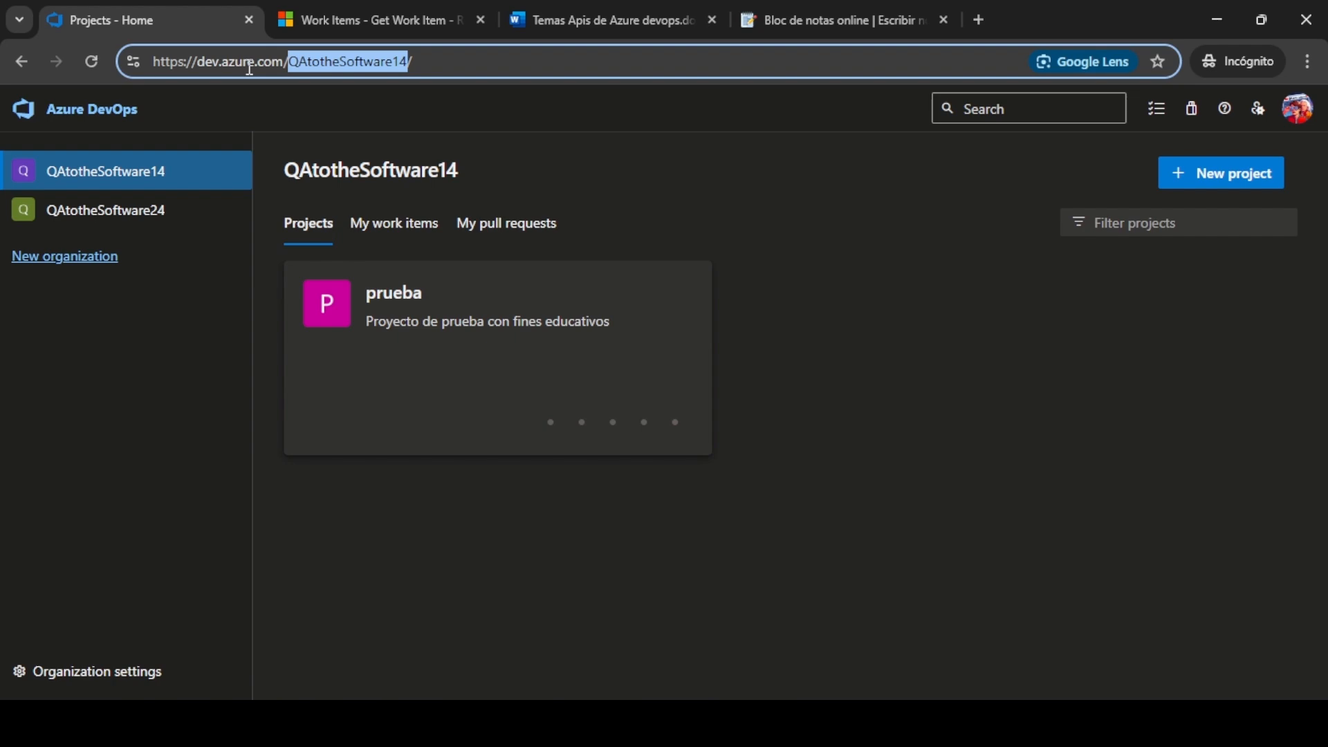
In Postman, replace the {organization} placeholder in the request URL with the copied name QAtotheSoftware14.
{"action": "key", "text": "alt+Tab"}
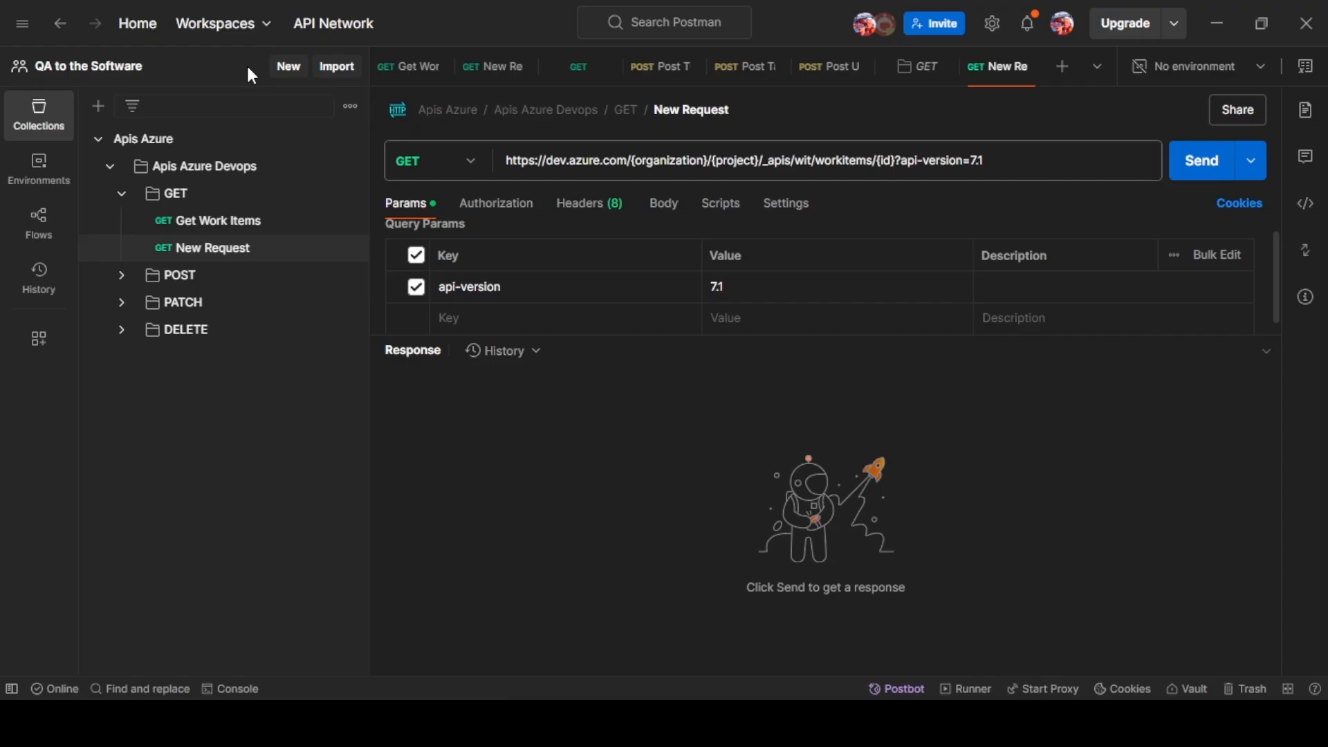
{"action": "left_click", "coordinate": [709, 161]}
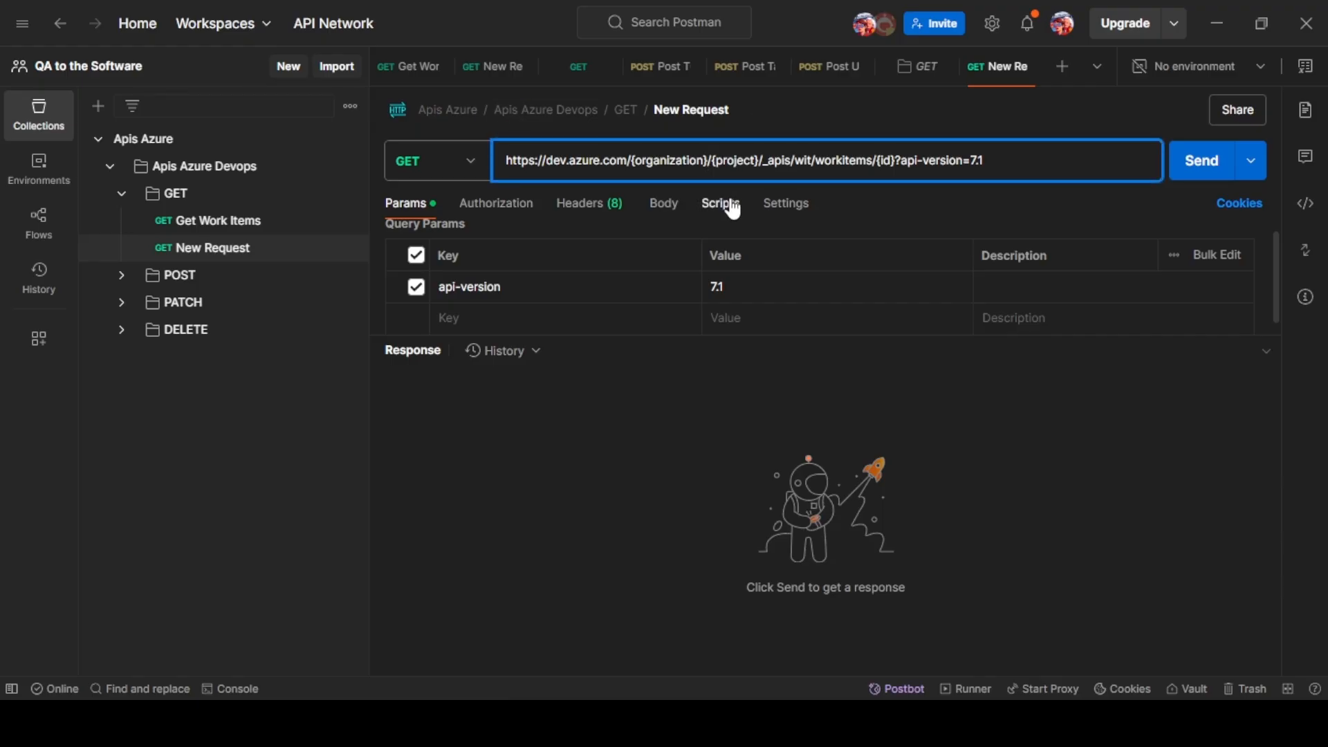
{"action": "key", "text": "BackSpace"}
{"action": "key", "text": "BackSpace"}
{"action": "key", "text": "BackSpace"}
{"action": "key", "text": "BackSpace"}
{"action": "key", "text": "BackSpace"}
{"action": "key", "text": "BackSpace"}
{"action": "key", "text": "BackSpace"}
{"action": "key", "text": "BackSpace"}
{"action": "key", "text": "BackSpace"}
{"action": "key", "text": "BackSpace"}
{"action": "key", "text": "BackSpace"}
{"action": "key", "text": "BackSpace"}
{"action": "key", "text": "BackSpace"}
{"action": "type", "text": "{"}
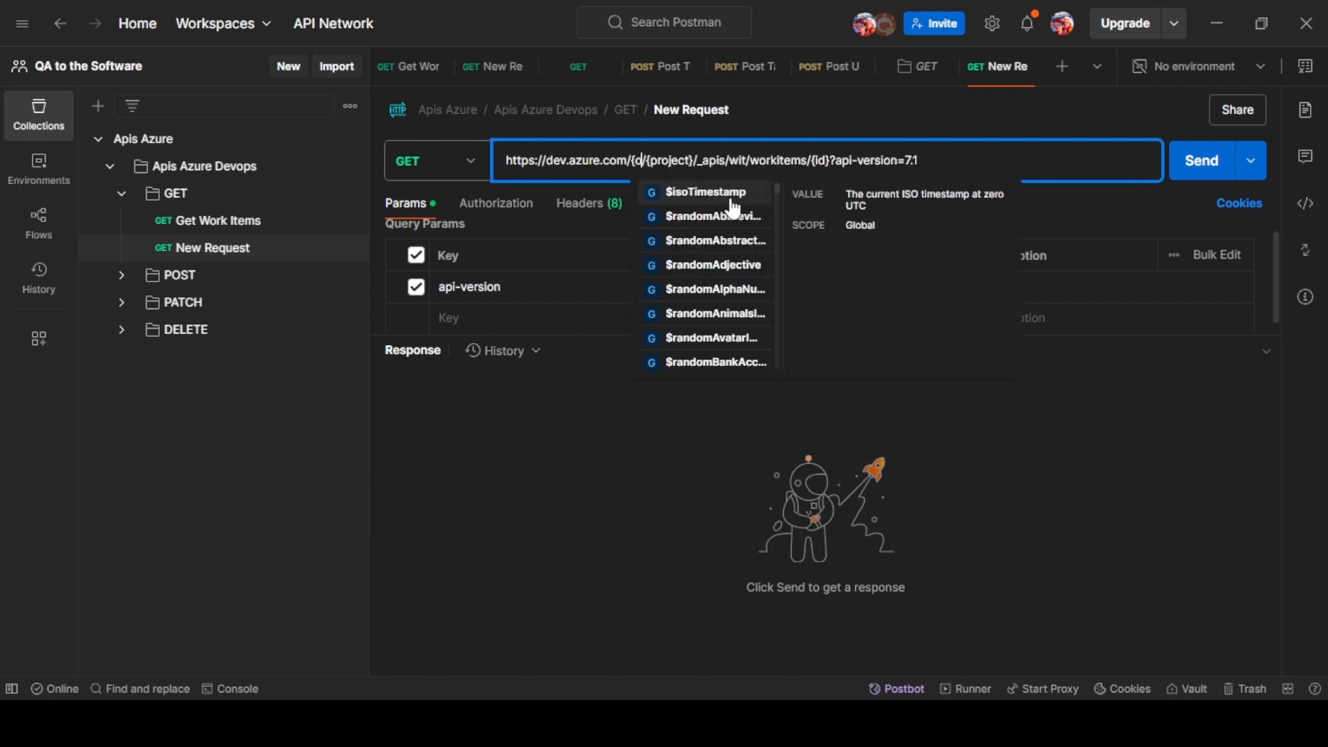
{"action": "key", "text": "BackSpace"}
{"action": "key", "text": "BackSpace"}
{"action": "key", "text": "ctrl+v"}
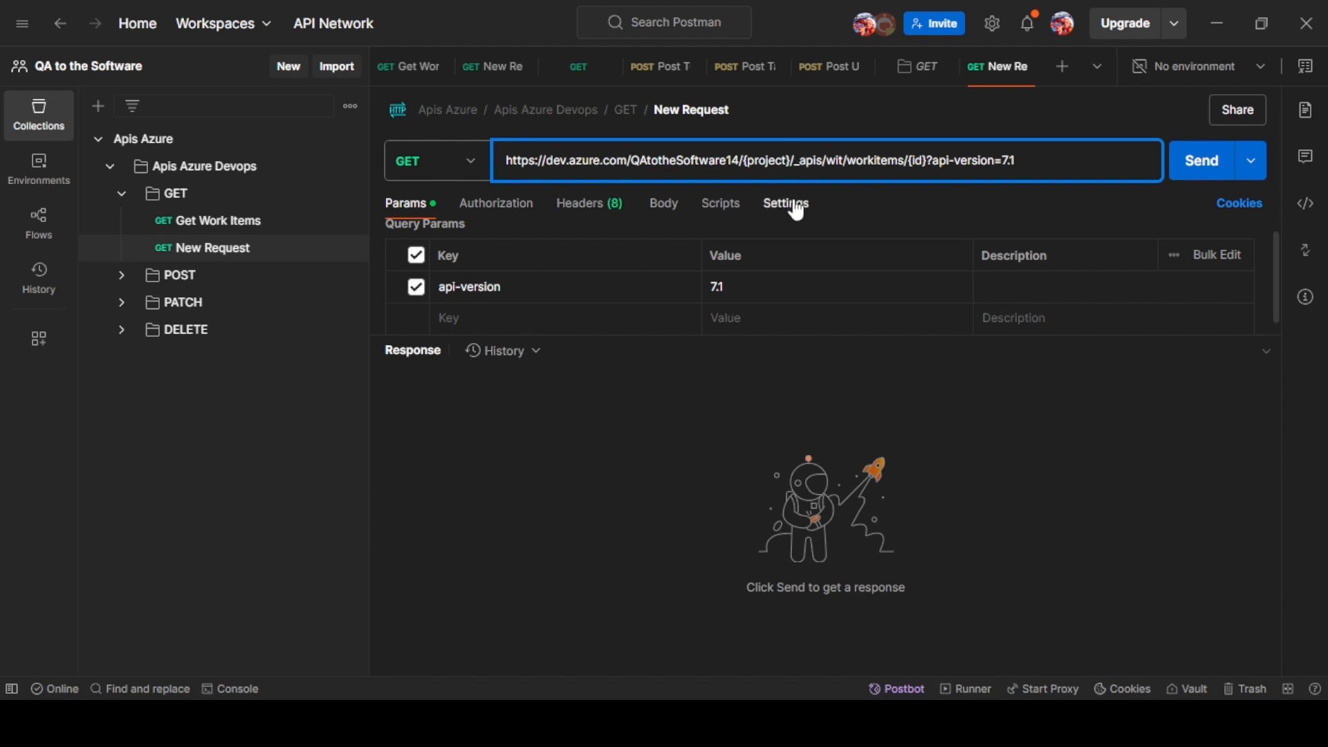
Replace the {project} placeholder in the request URL with prueba.
{"action": "key", "text": "BackSpace"}
{"action": "key", "text": "BackSpace"}
{"action": "key", "text": "BackSpace"}
{"action": "key", "text": "BackSpace"}
{"action": "key", "text": "BackSpace"}
{"action": "key", "text": "BackSpace"}
{"action": "key", "text": "BackSpace"}
{"action": "key", "text": "BackSpace"}
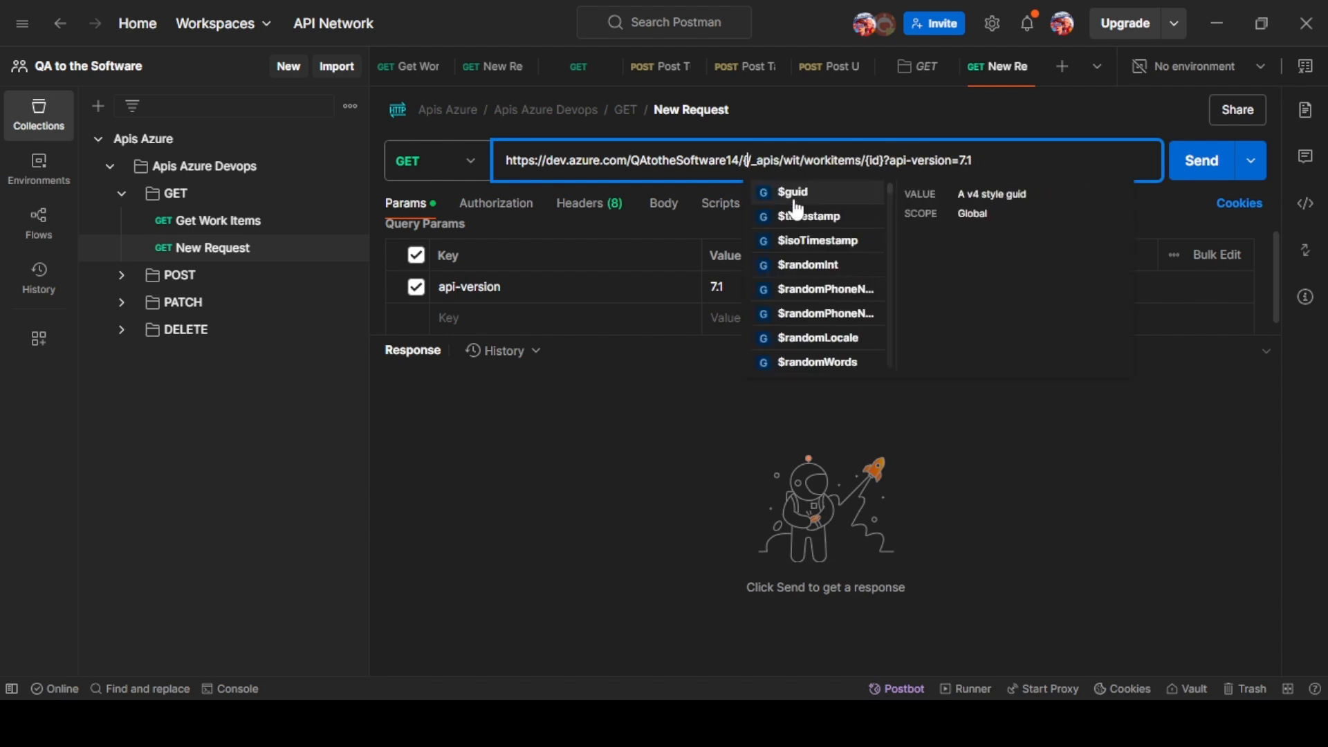
{"action": "key", "text": "BackSpace"}
{"action": "type", "text": "prueba/"}
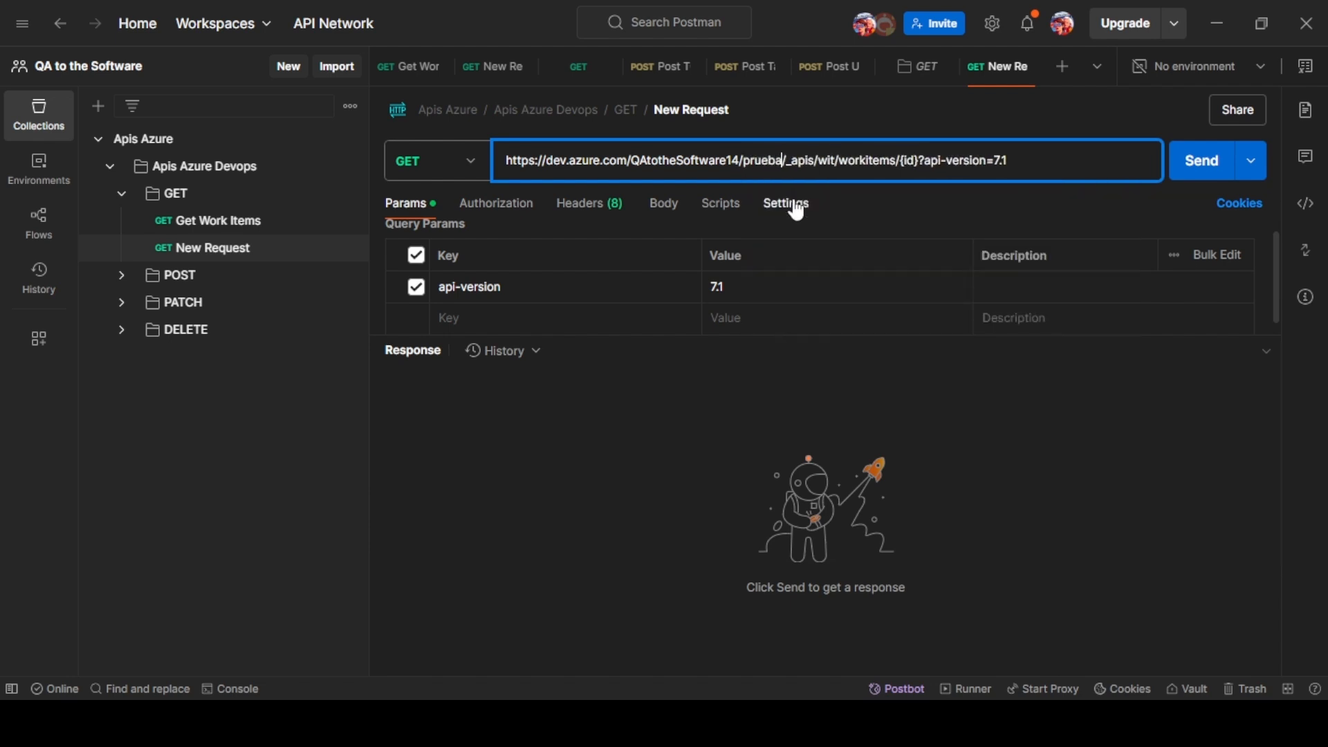
In Azure DevOps, open the prueba project's work items list to look up the ID of "Paginación en AcademyBugs".
{"action": "left_click", "coordinate": [917, 161]}
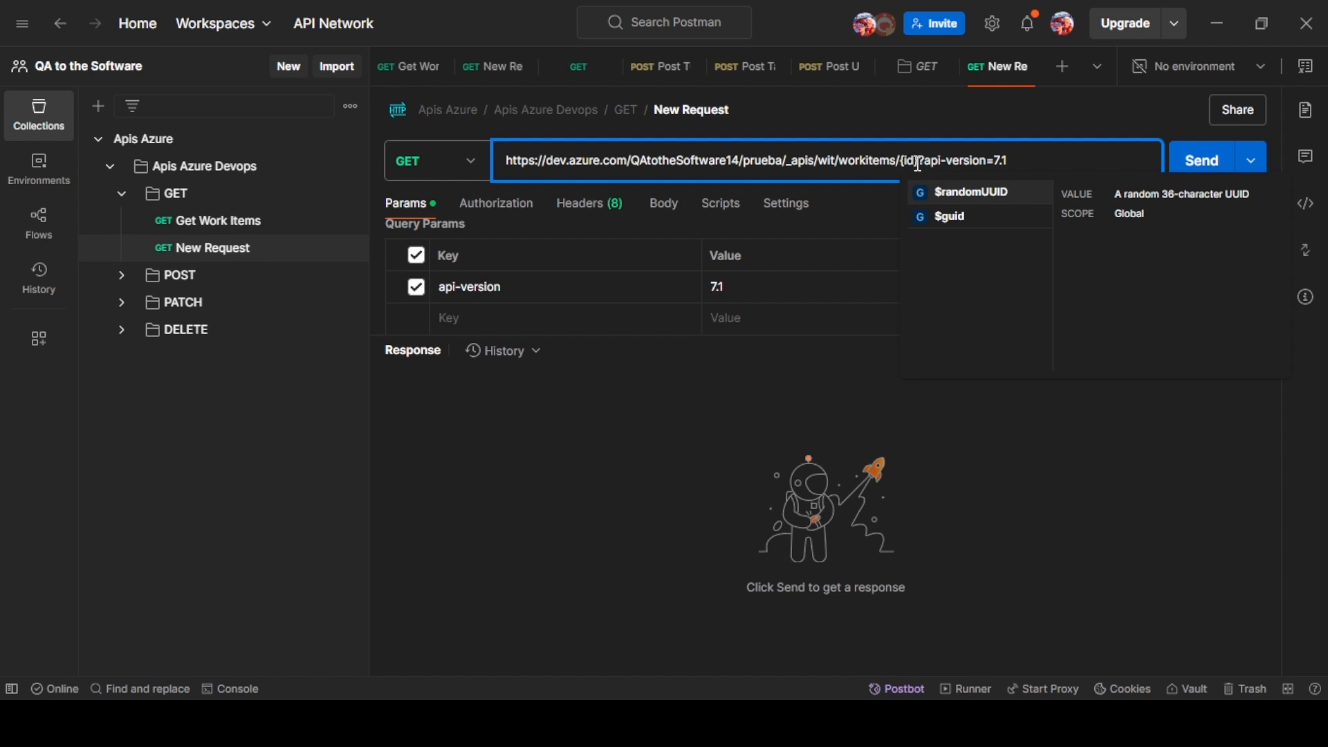
{"action": "key", "text": "alt+Tab"}
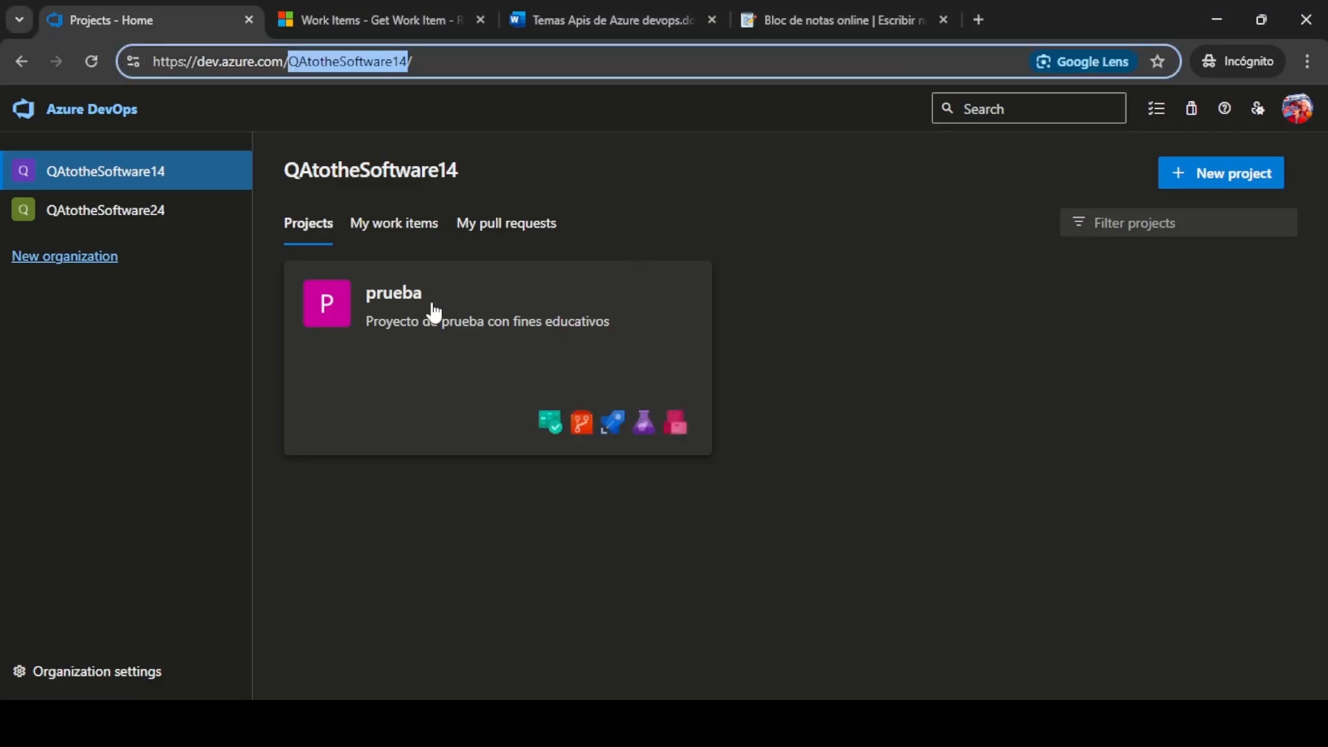
{"action": "left_click", "coordinate": [409, 313]}
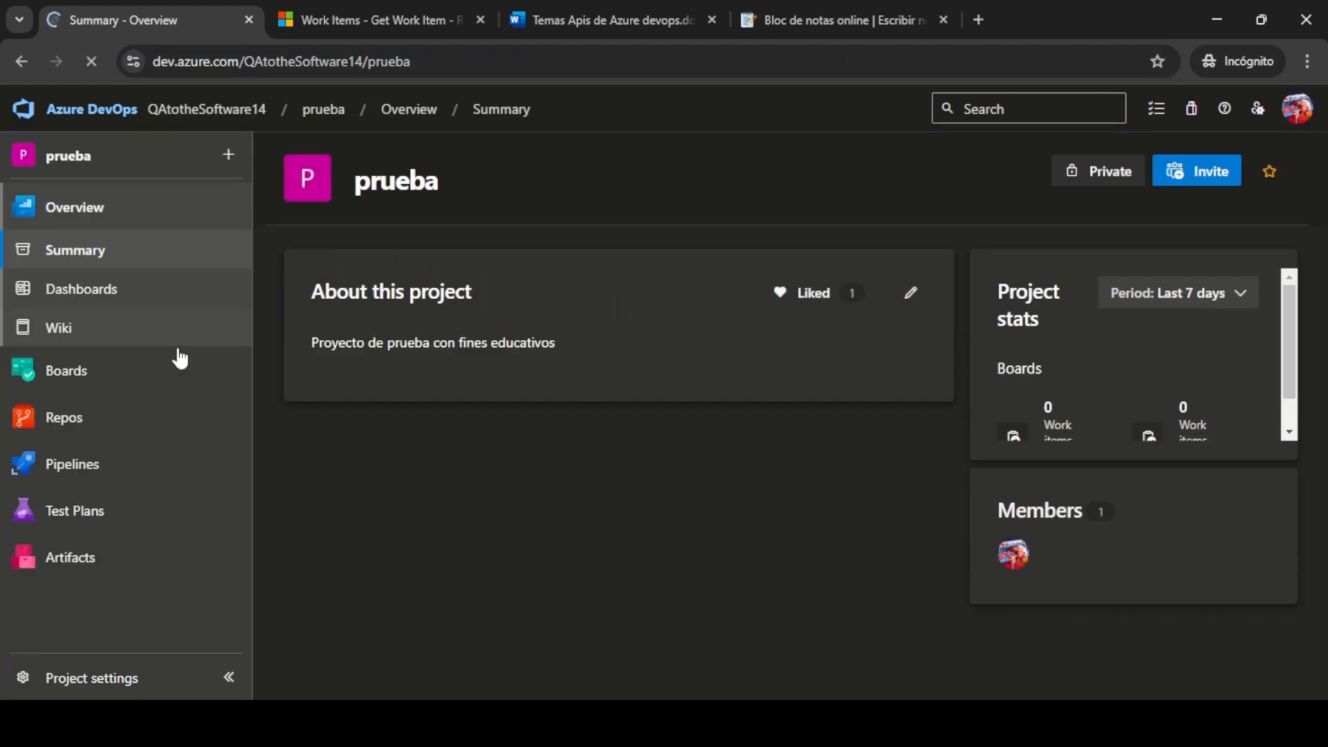
{"action": "left_click", "coordinate": [74, 373]}
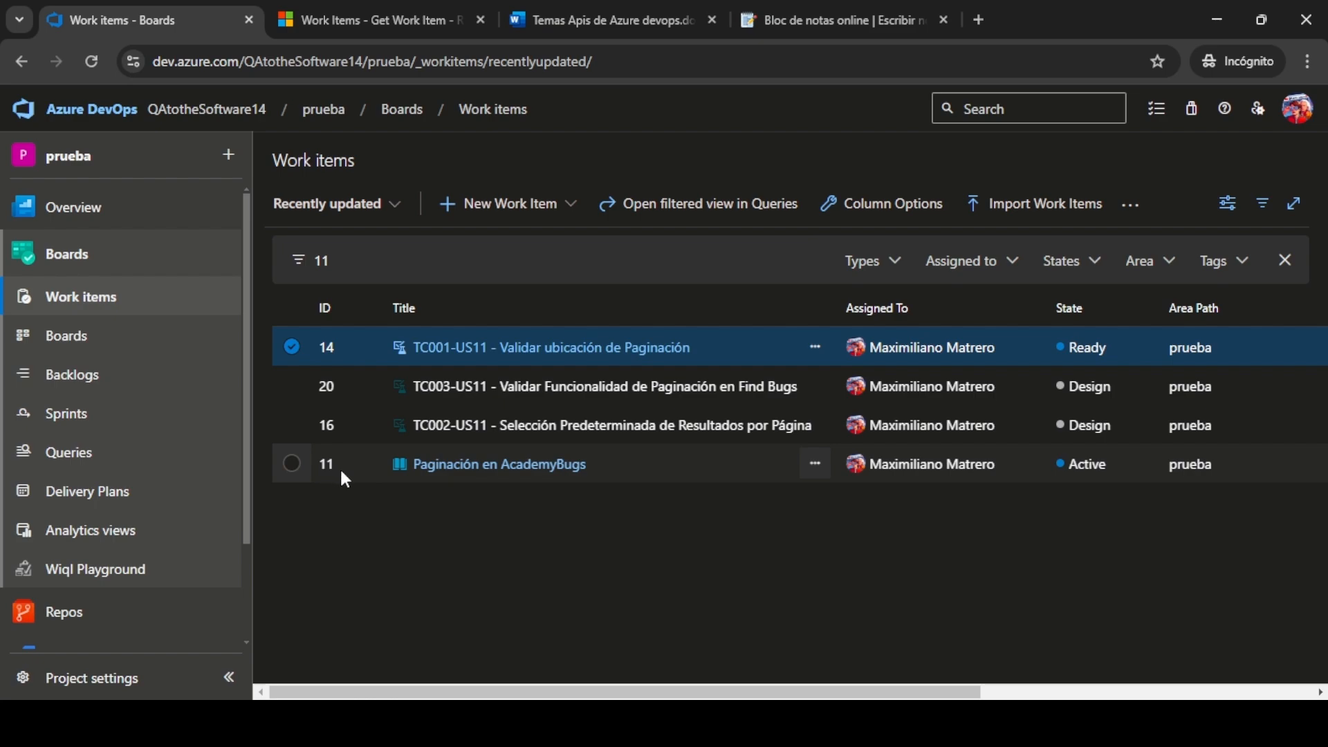
Back in Postman, replace the {id} placeholder with 11, send the request without authorization, and check the response status.
{"action": "key", "text": "alt+Tab"}
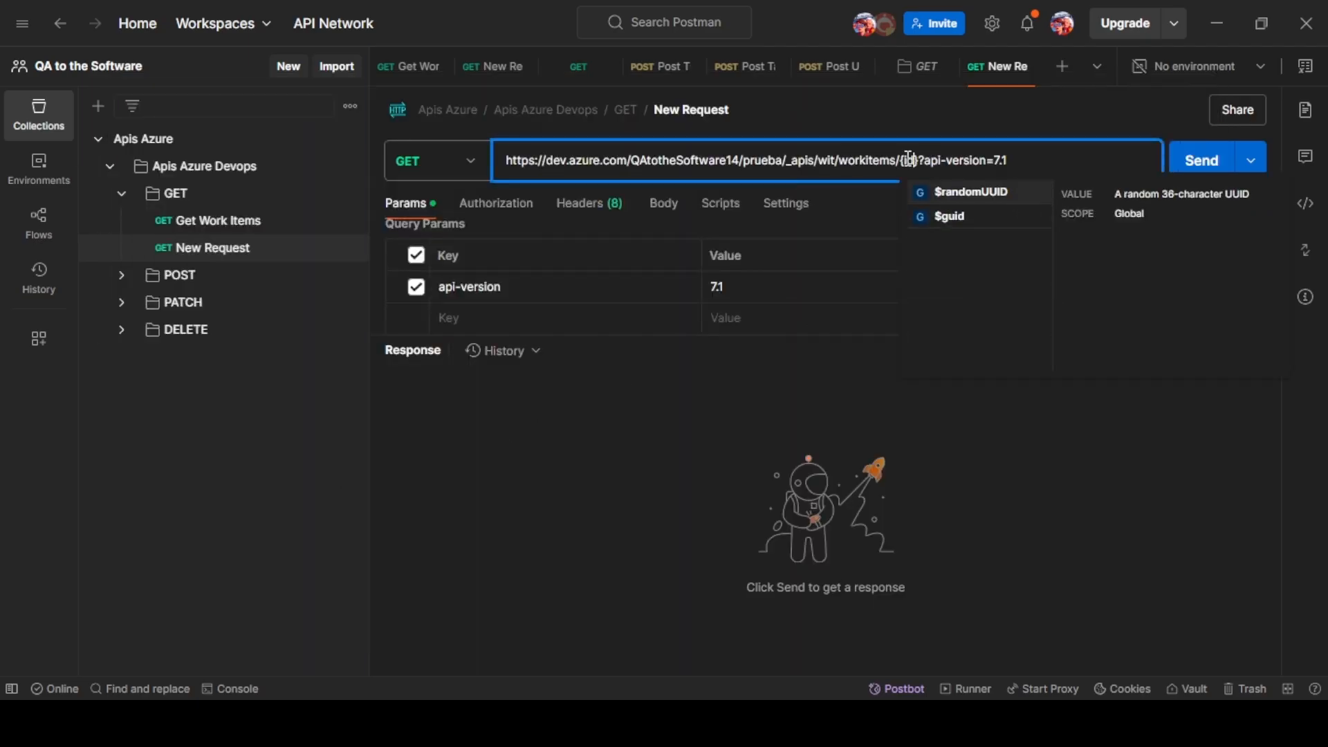
{"action": "key", "text": "BackSpace"}
{"action": "key", "text": "BackSpace"}
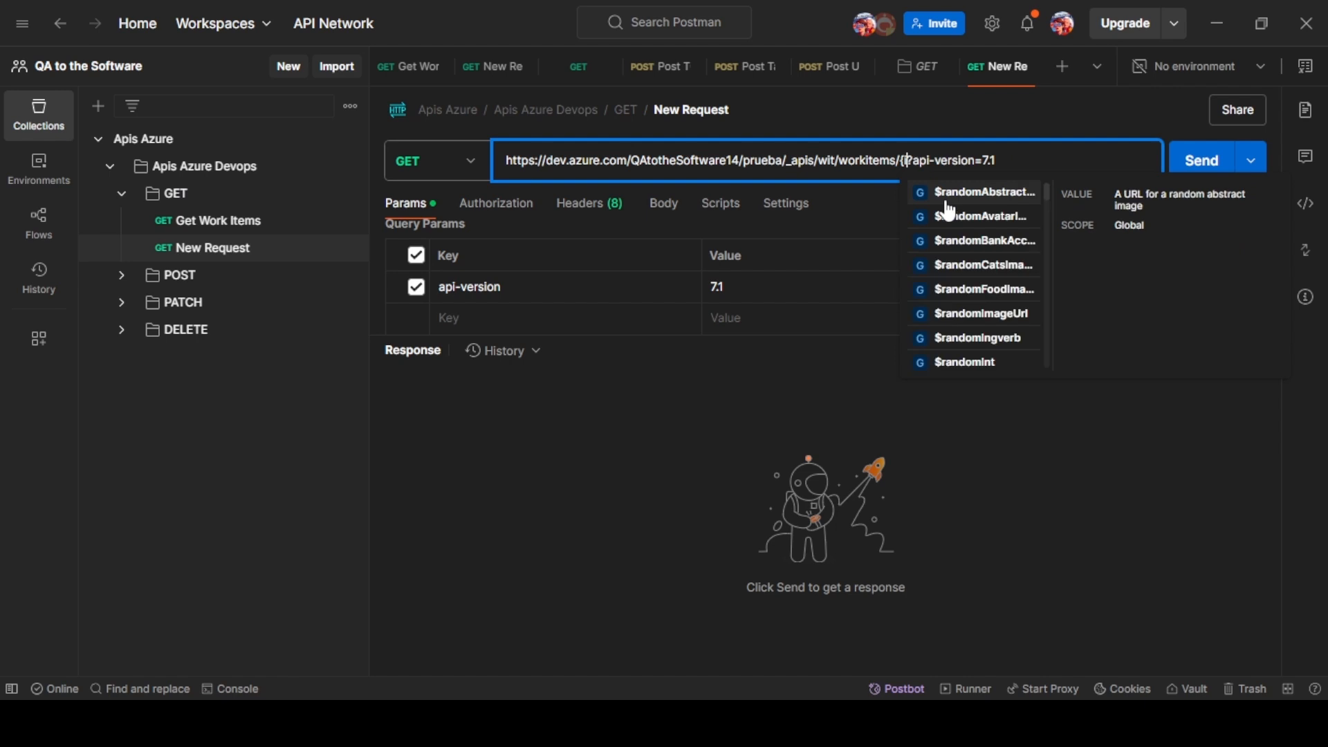
{"action": "key", "text": "BackSpace"}
{"action": "key", "text": "BackSpace"}
{"action": "type", "text": "11"}
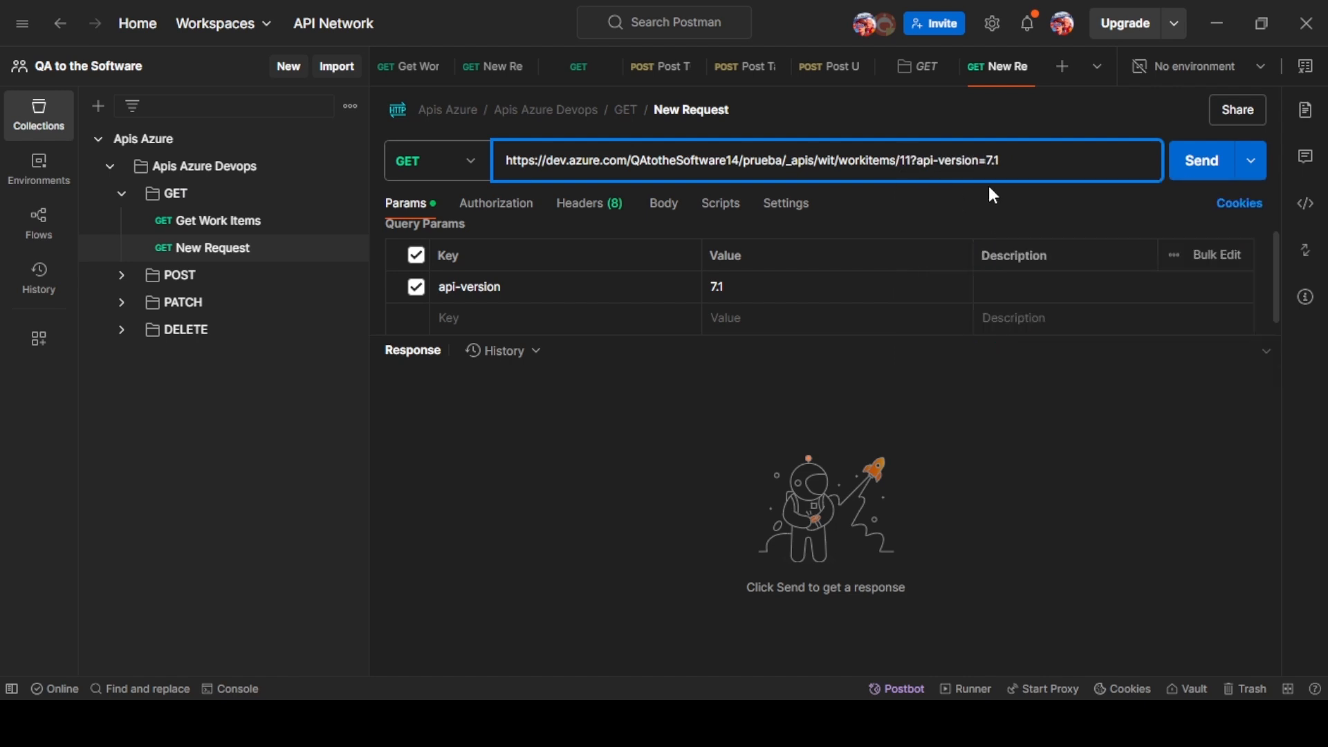
{"action": "left_click", "coordinate": [1194, 169]}
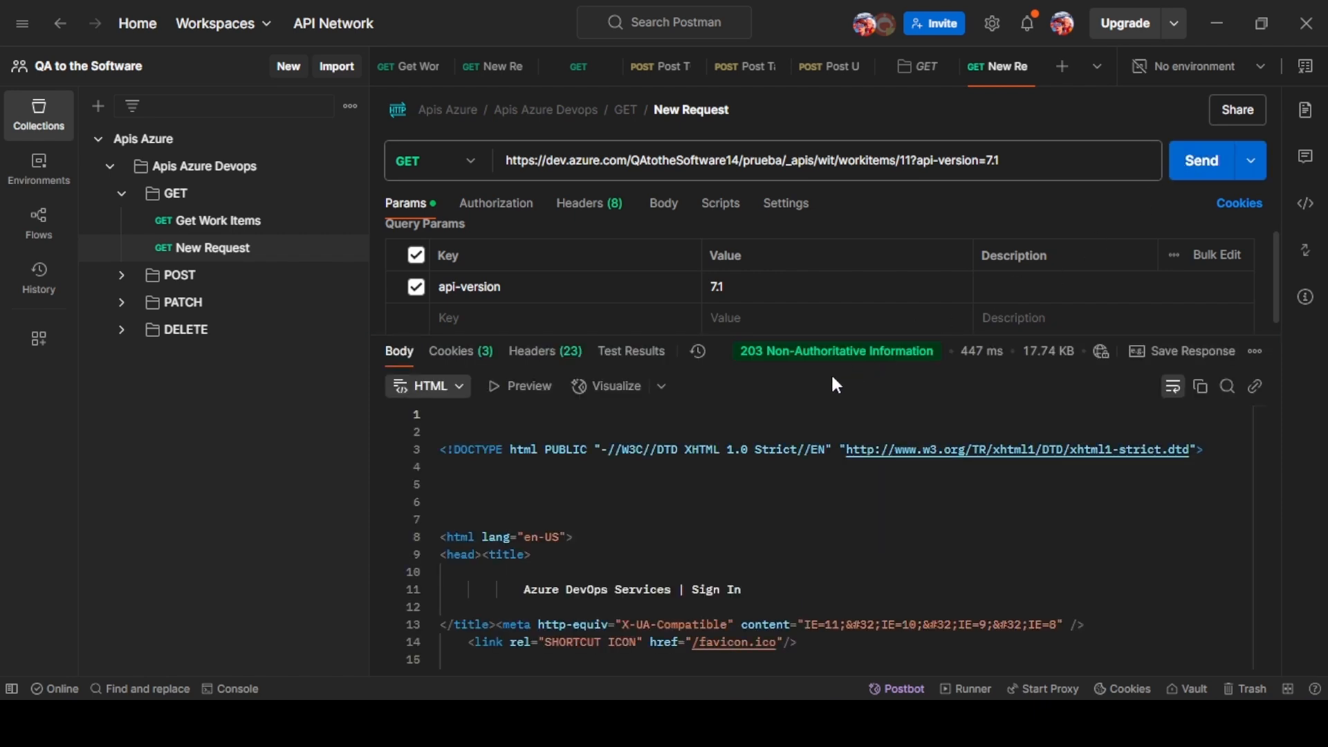
{"action": "mouse_move", "coordinate": [833, 361]}
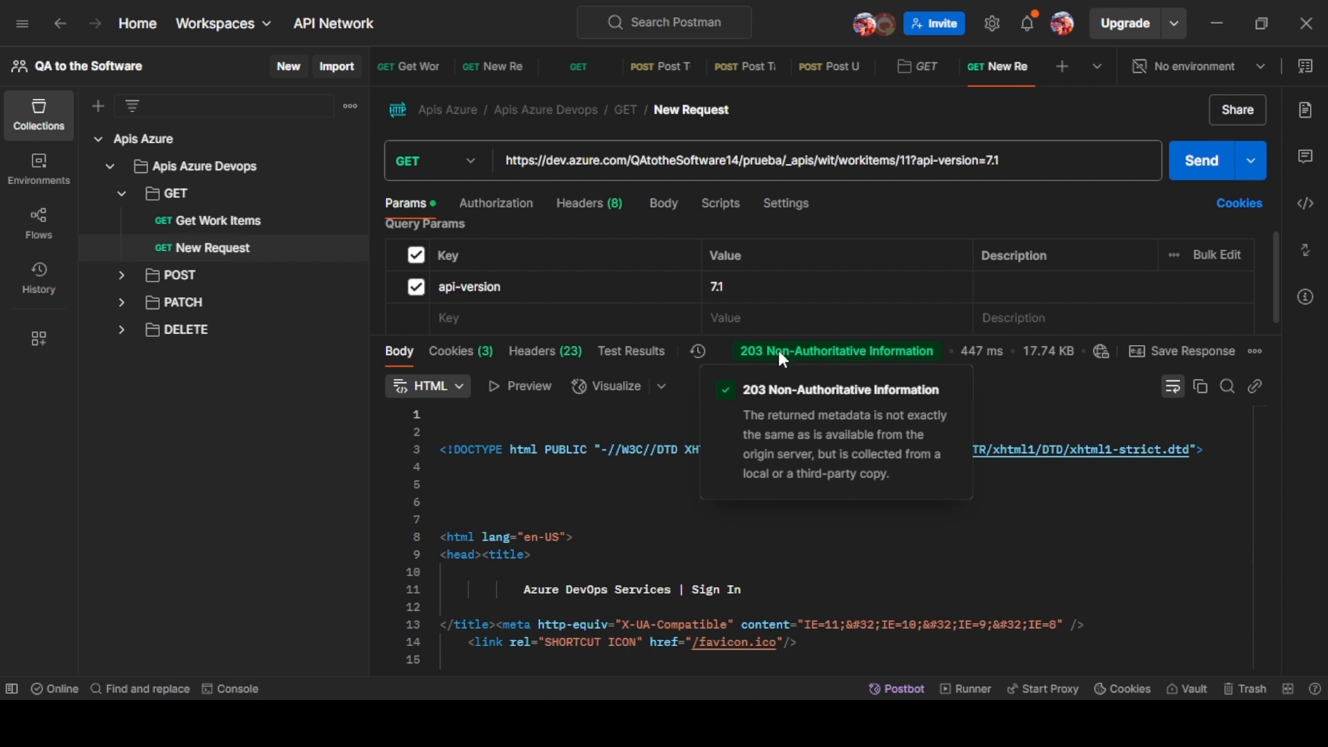
Set the request's authorization type to Basic Auth, enlarging the request area to show the settings.
{"action": "left_click", "coordinate": [517, 216]}
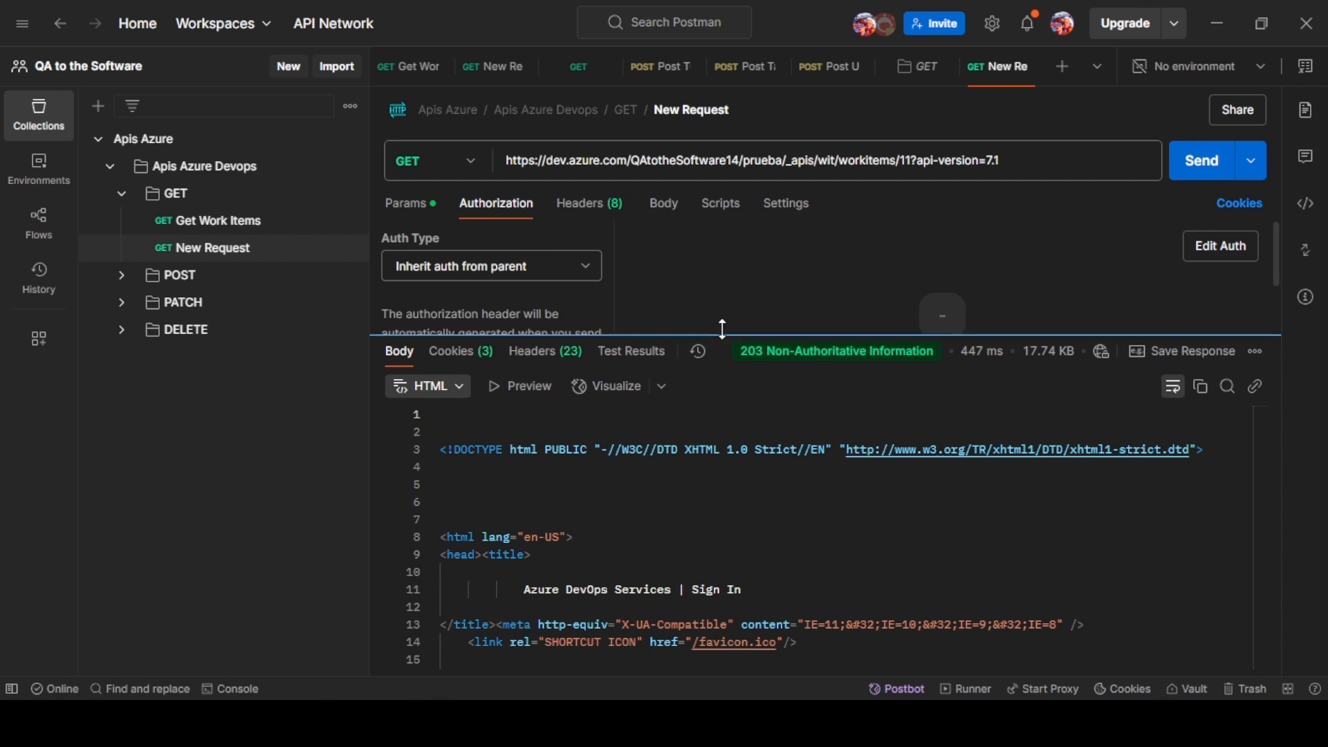
{"action": "left_click_drag", "start_coordinate": [721, 335], "coordinate": [719, 539]}
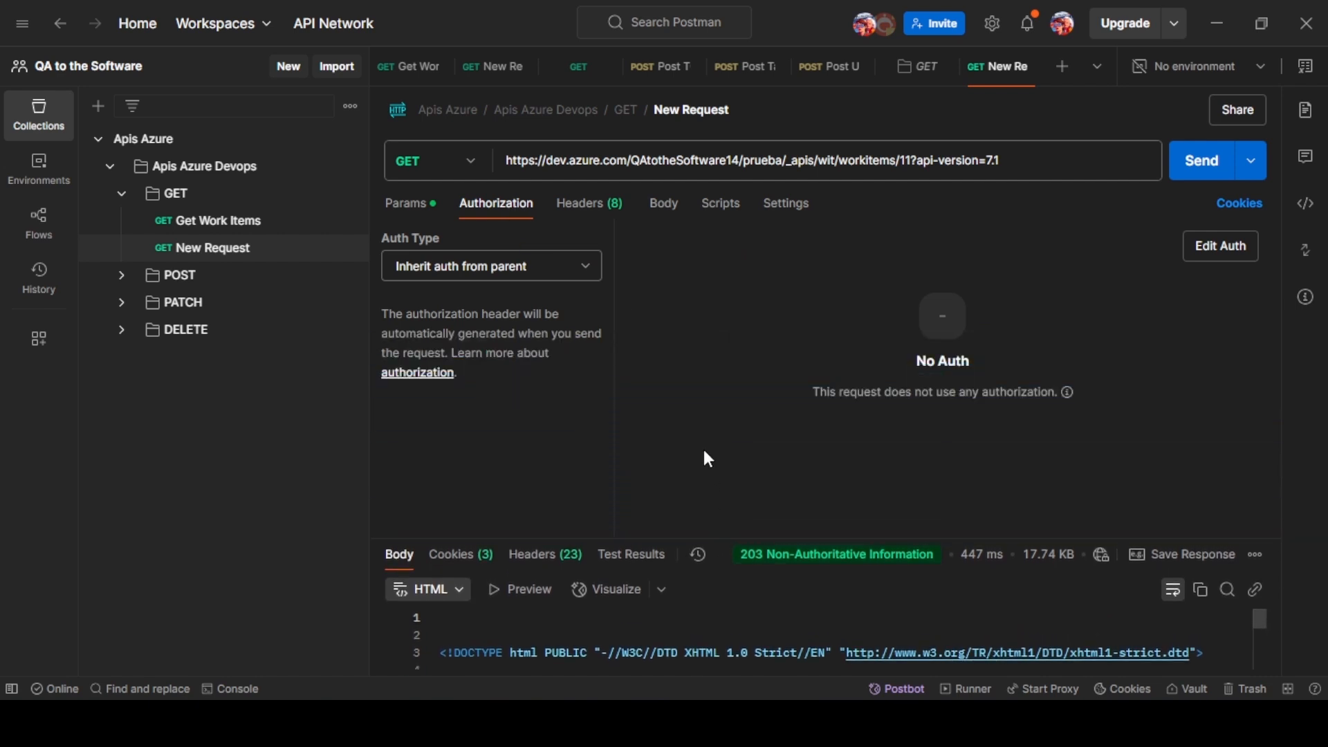
{"action": "left_click", "coordinate": [592, 267]}
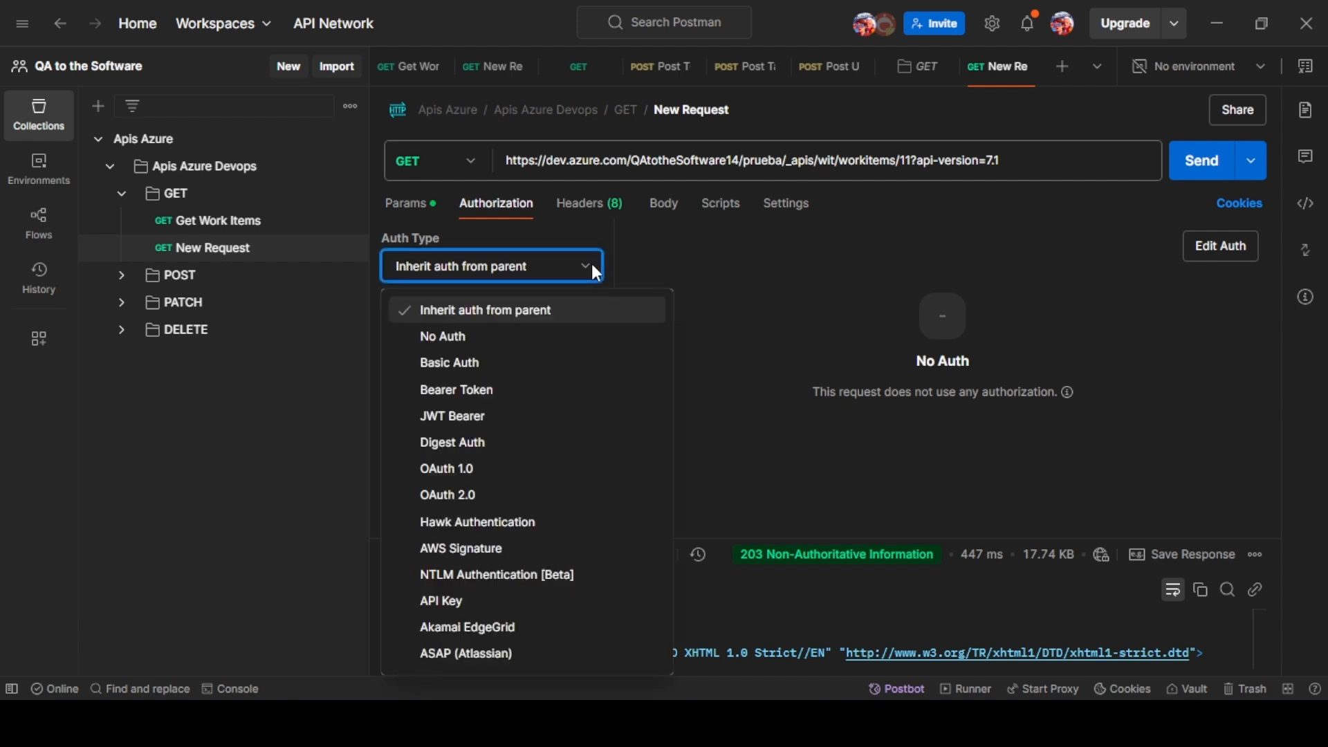
{"action": "left_click", "coordinate": [492, 377]}
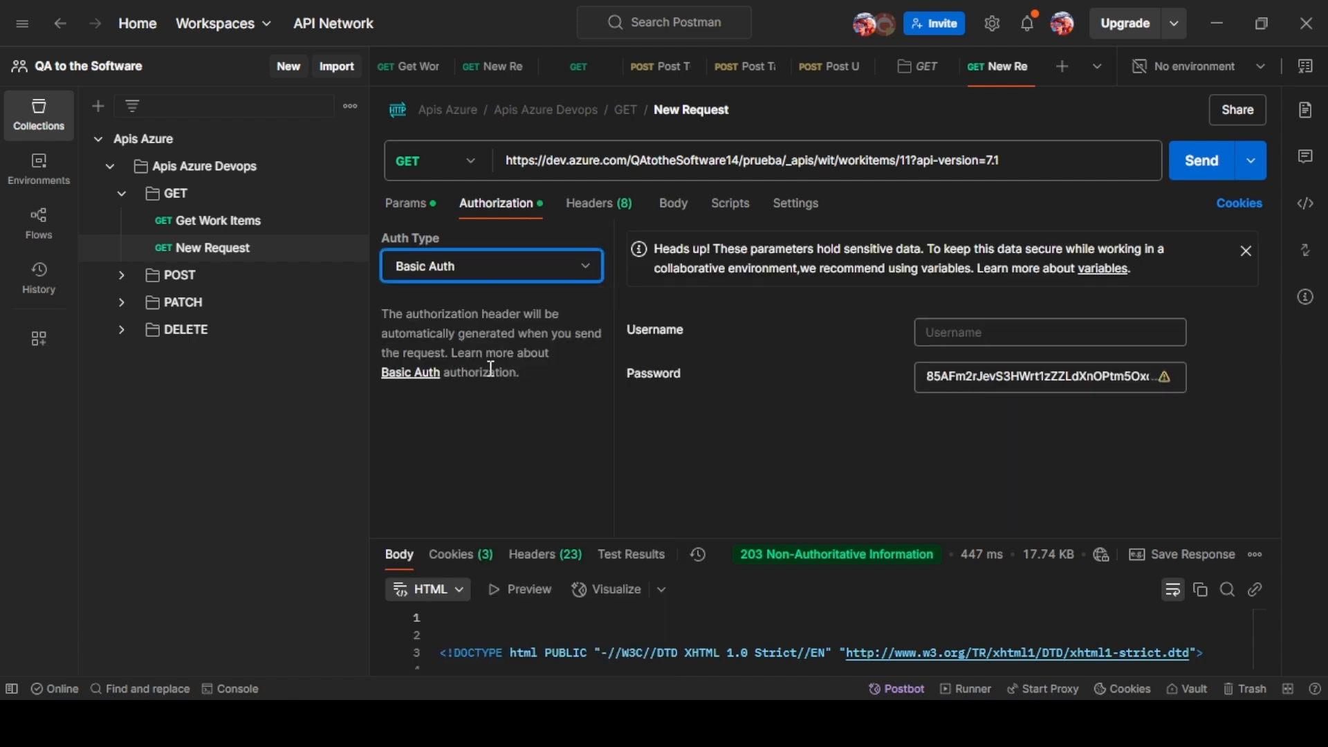
Copy the personal access token from the Online Notepad note and paste it into the request's Basic Auth password field.
{"action": "left_click", "coordinate": [981, 374]}
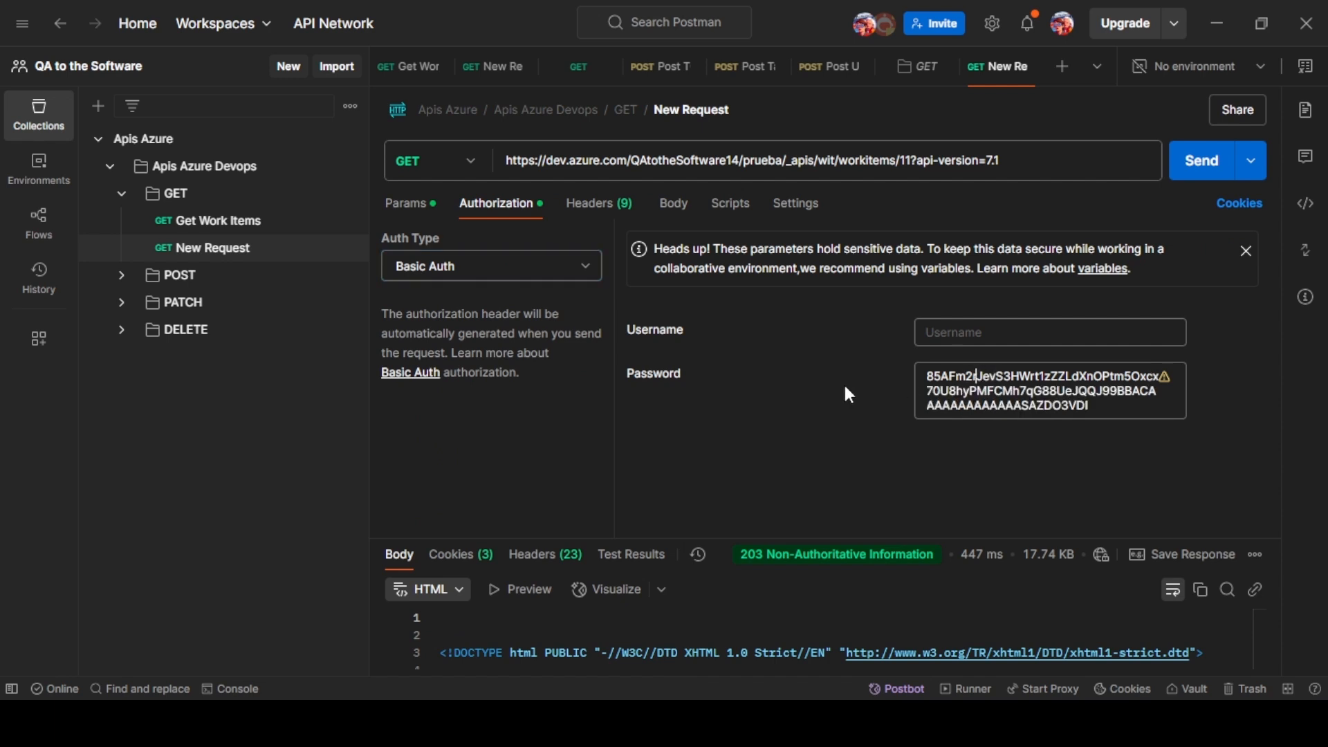
{"action": "key", "text": "alt+Tab"}
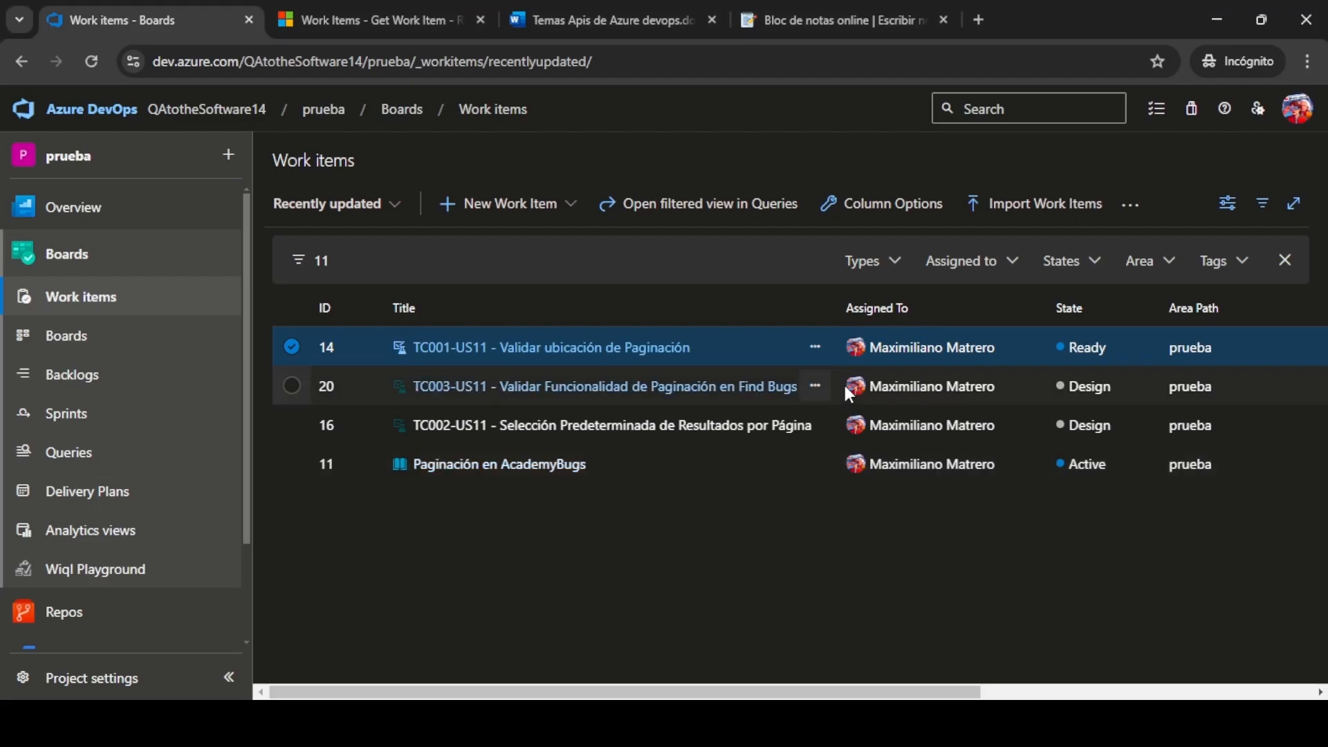
{"action": "left_click", "coordinate": [822, 18]}
{"action": "triple_click", "coordinate": [505, 275]}
{"action": "key", "text": "ctrl+c"}
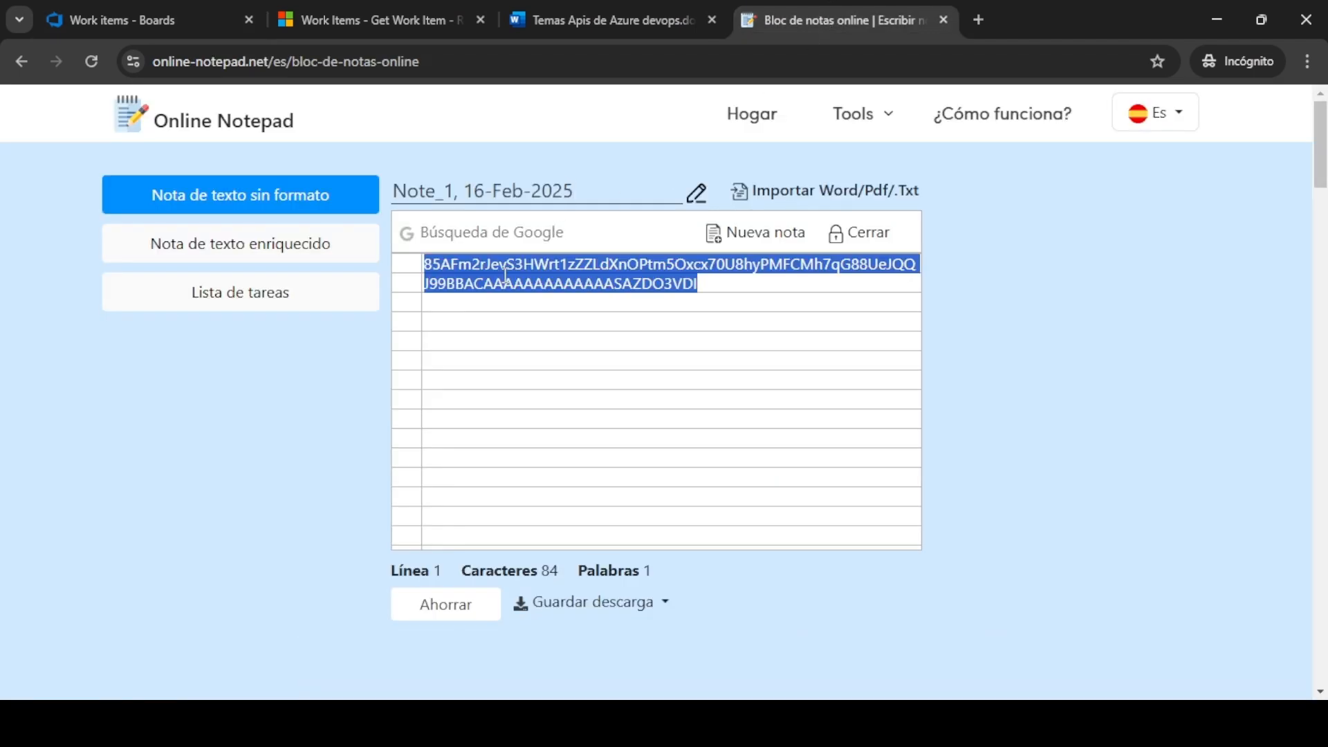
{"action": "key", "text": "alt+Tab"}
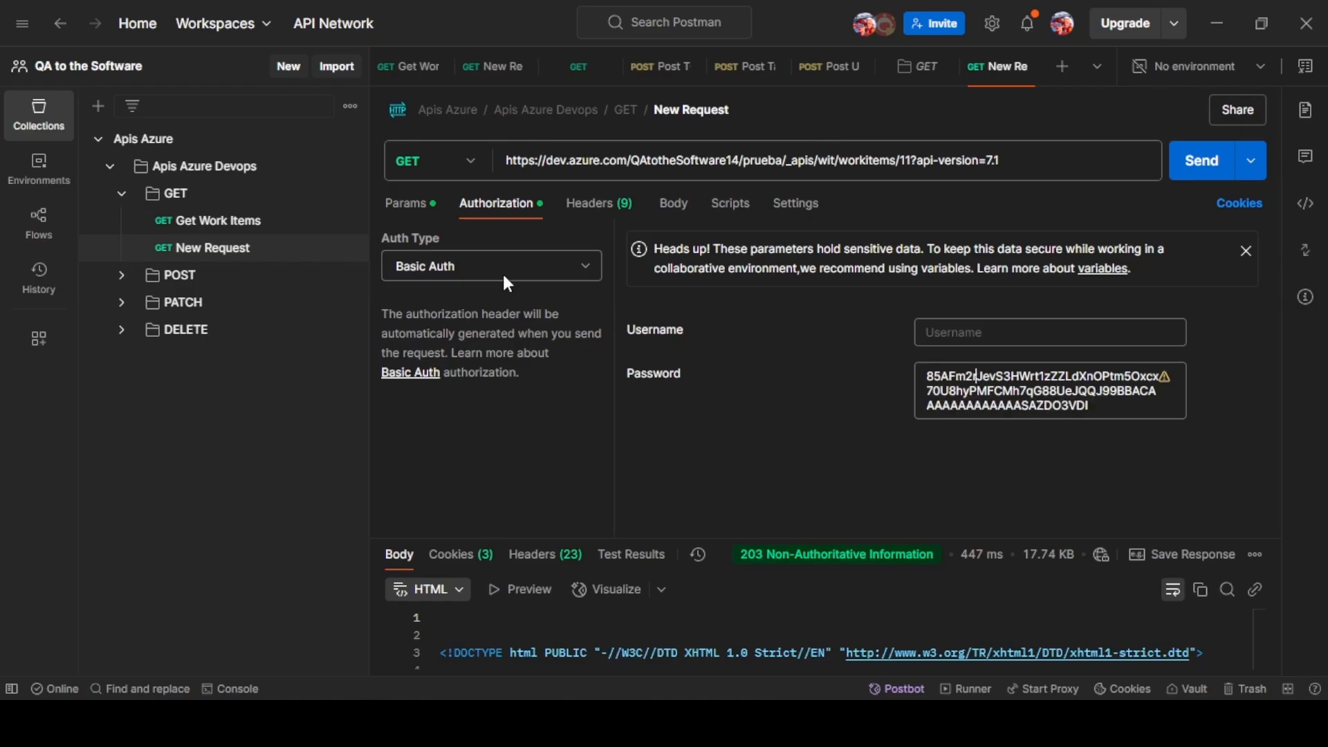
{"action": "triple_click", "coordinate": [1005, 391]}
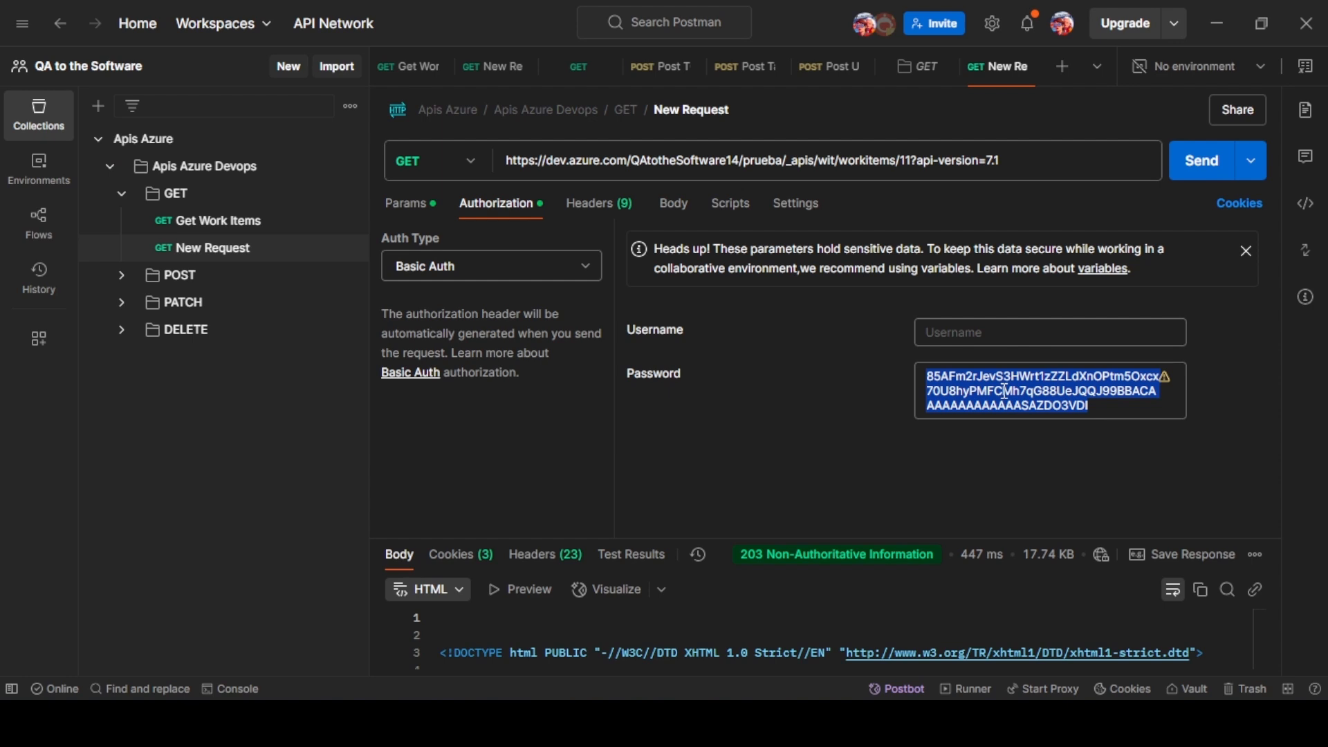
{"action": "key", "text": "ctrl+v"}
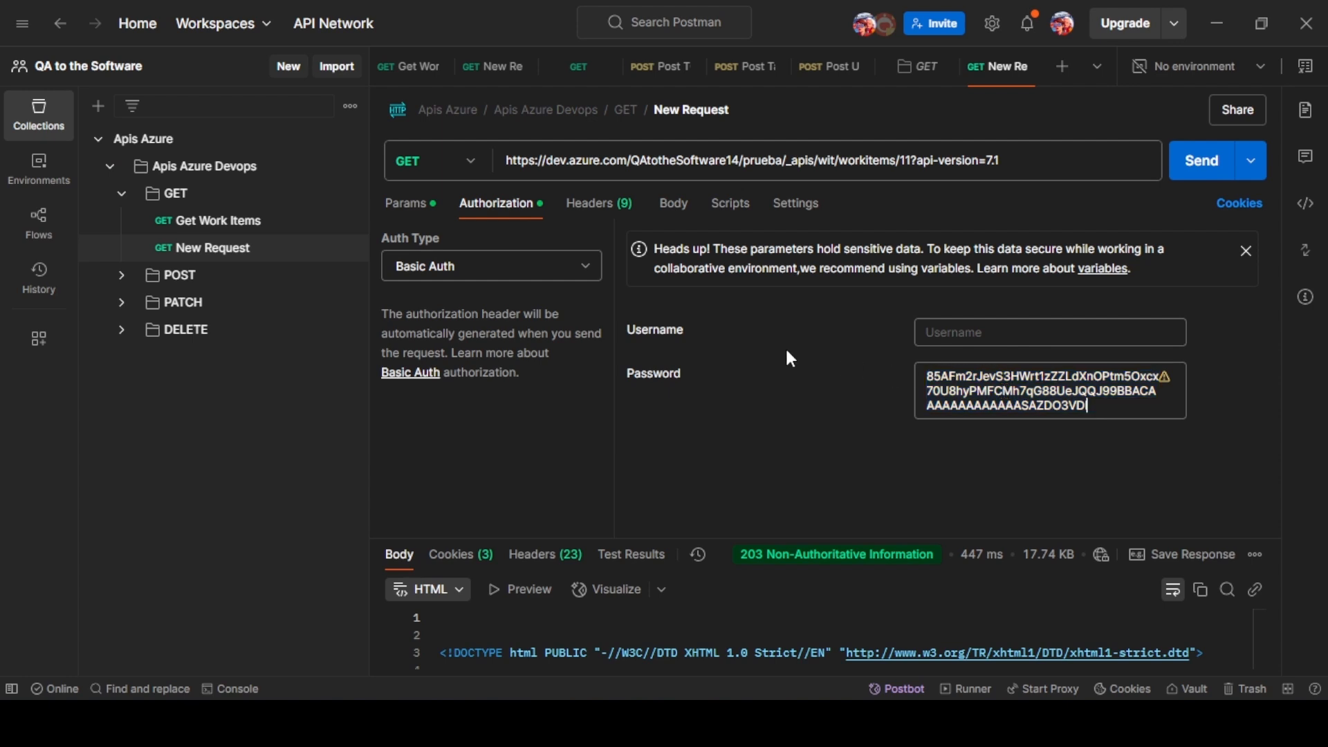
Check the request's parameters and body settings, send the authenticated request, and enlarge the response area to read the returned JSON.
{"action": "left_click", "coordinate": [419, 206]}
{"action": "left_click", "coordinate": [674, 207]}
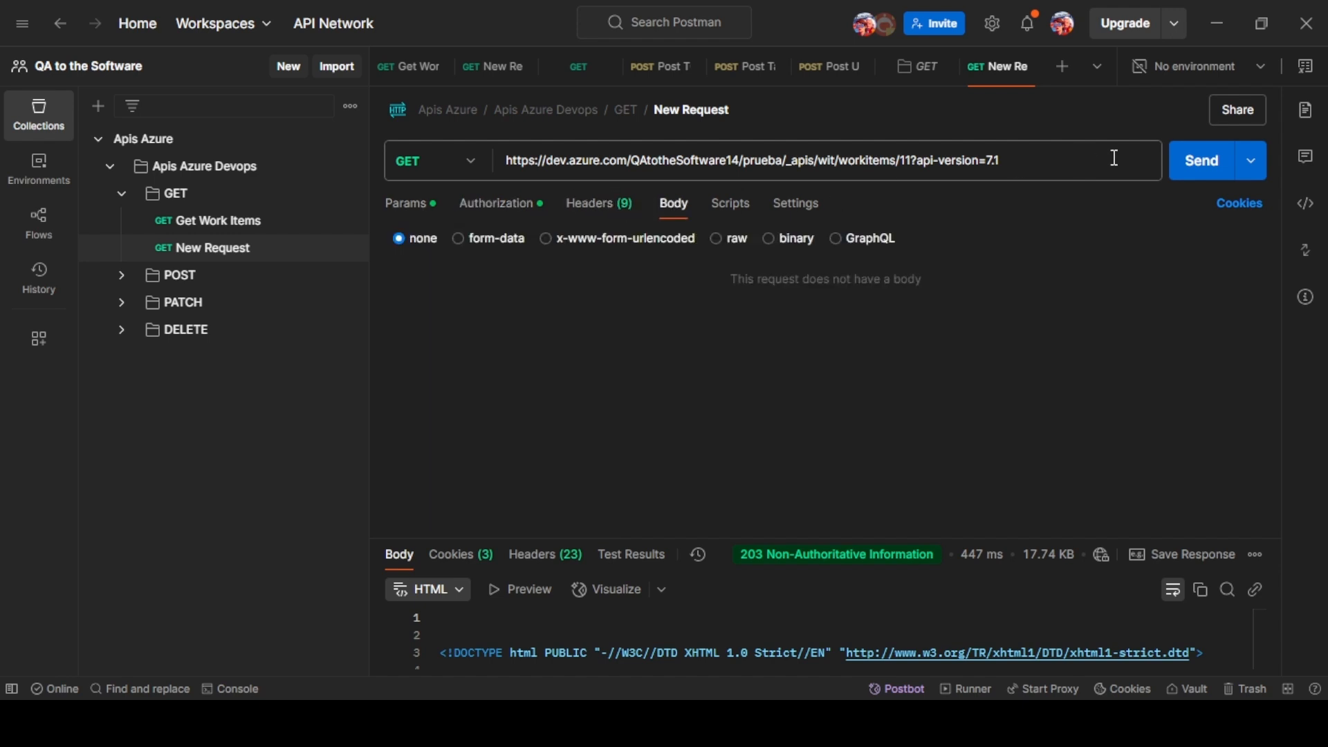
{"action": "left_click", "coordinate": [1191, 178]}
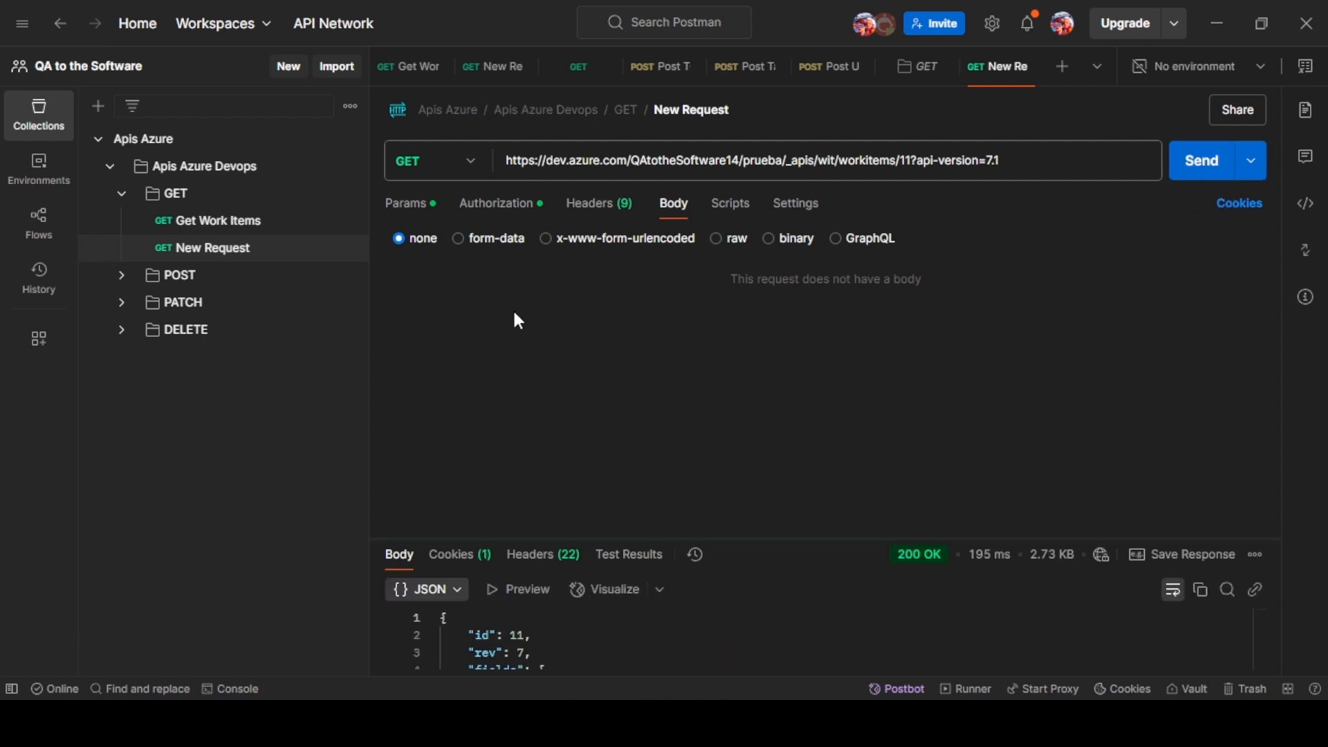
{"action": "left_click_drag", "start_coordinate": [679, 493], "coordinate": [809, 427]}
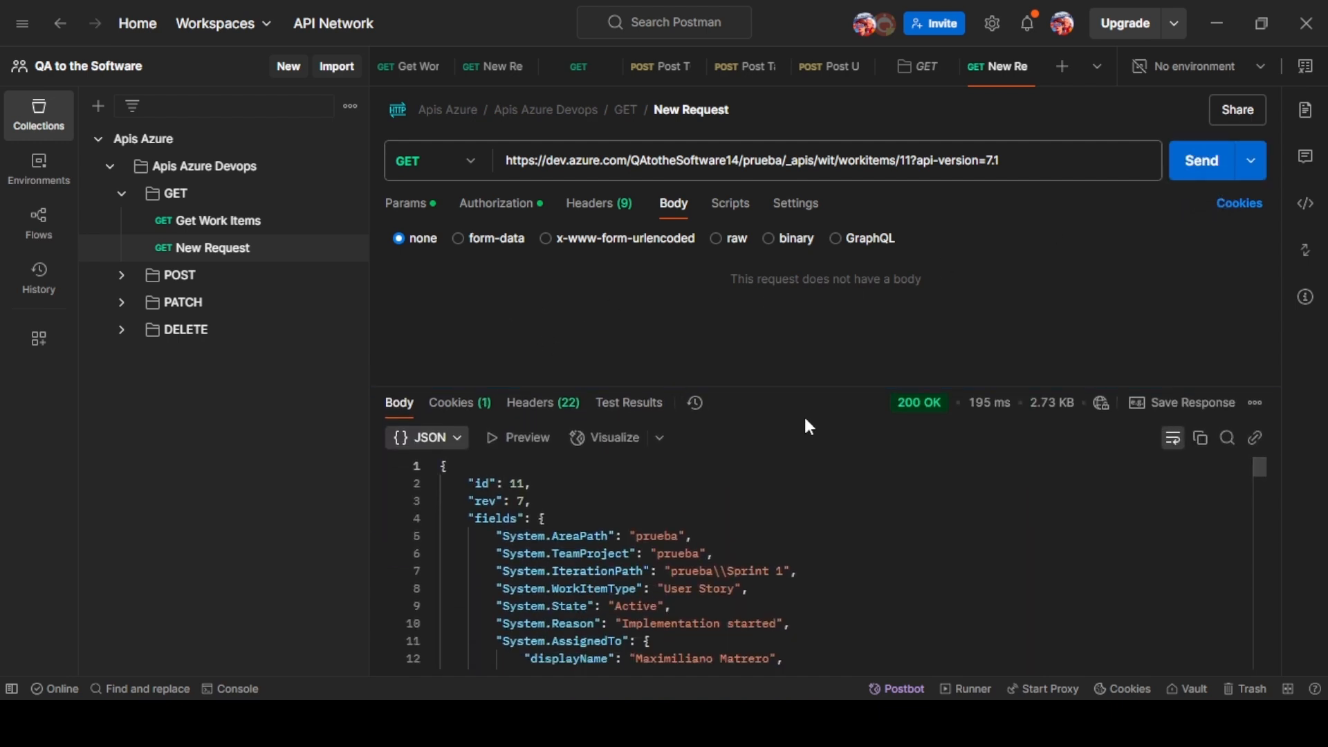
{"action": "left_click_drag", "start_coordinate": [745, 386], "coordinate": [739, 303]}
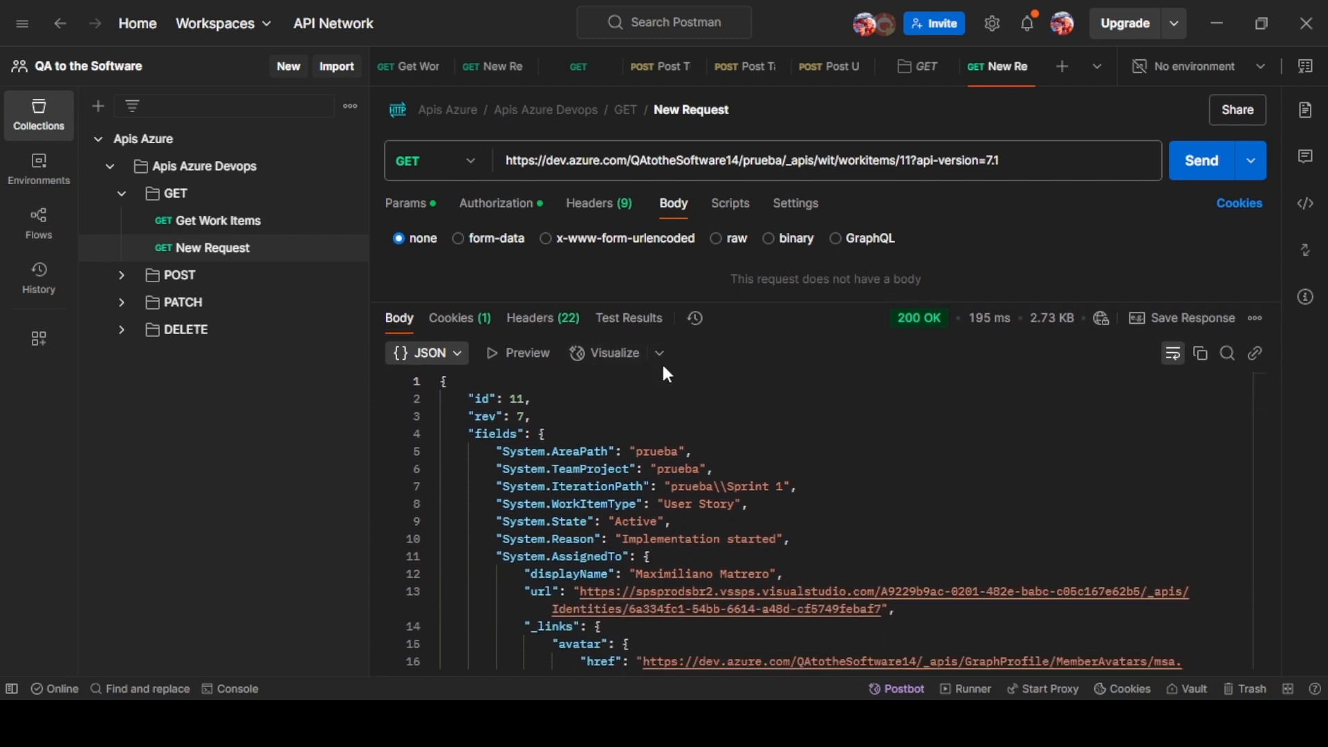
Switch to Azure DevOps and open user story 11, "Paginación en AcademyBugs", to check its state, reason, area and iteration.
{"action": "key", "text": "alt+Tab"}
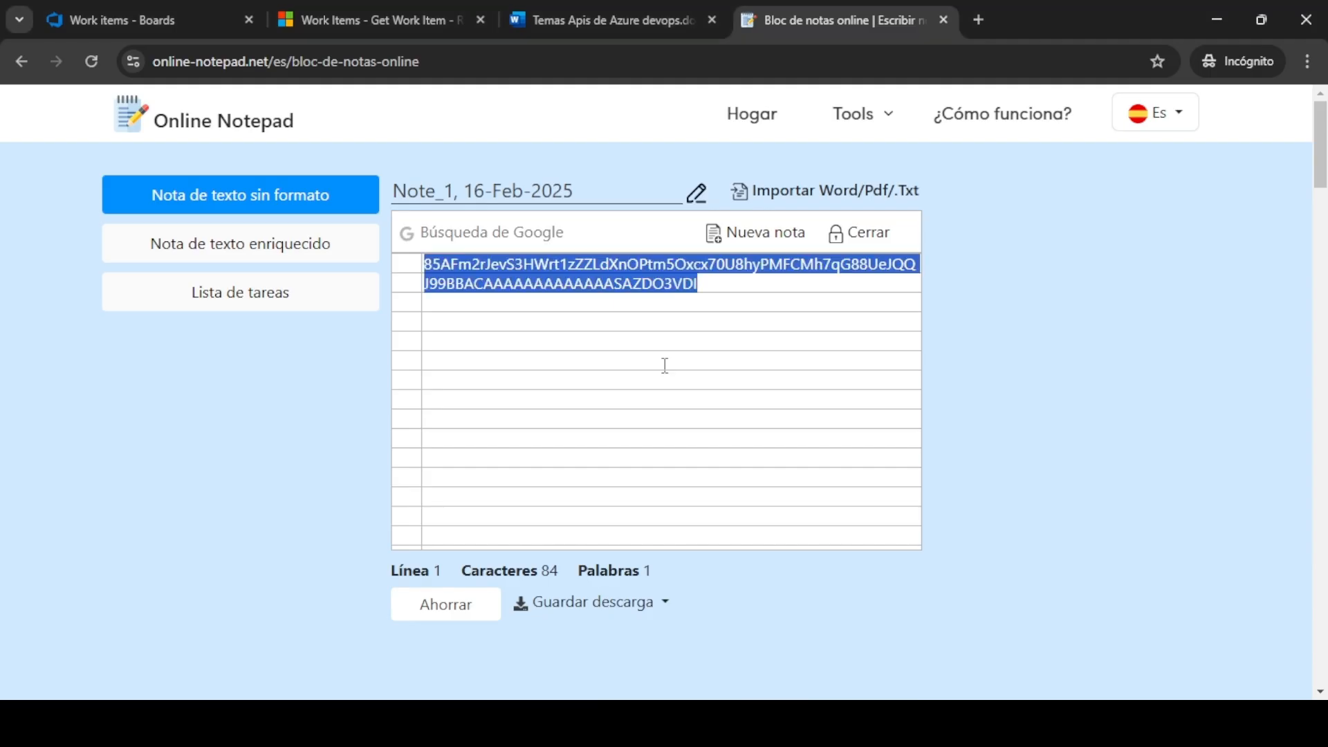
{"action": "left_click", "coordinate": [165, 22]}
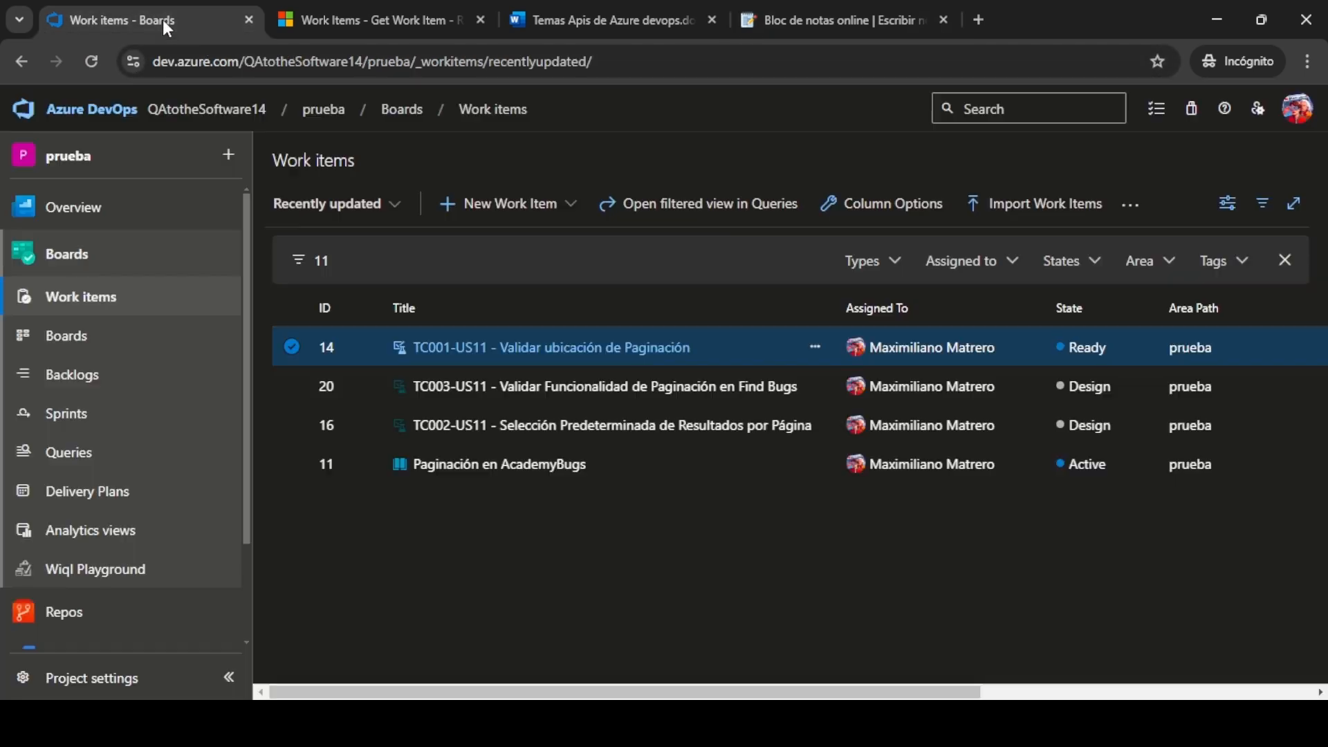
{"action": "left_click", "coordinate": [500, 471]}
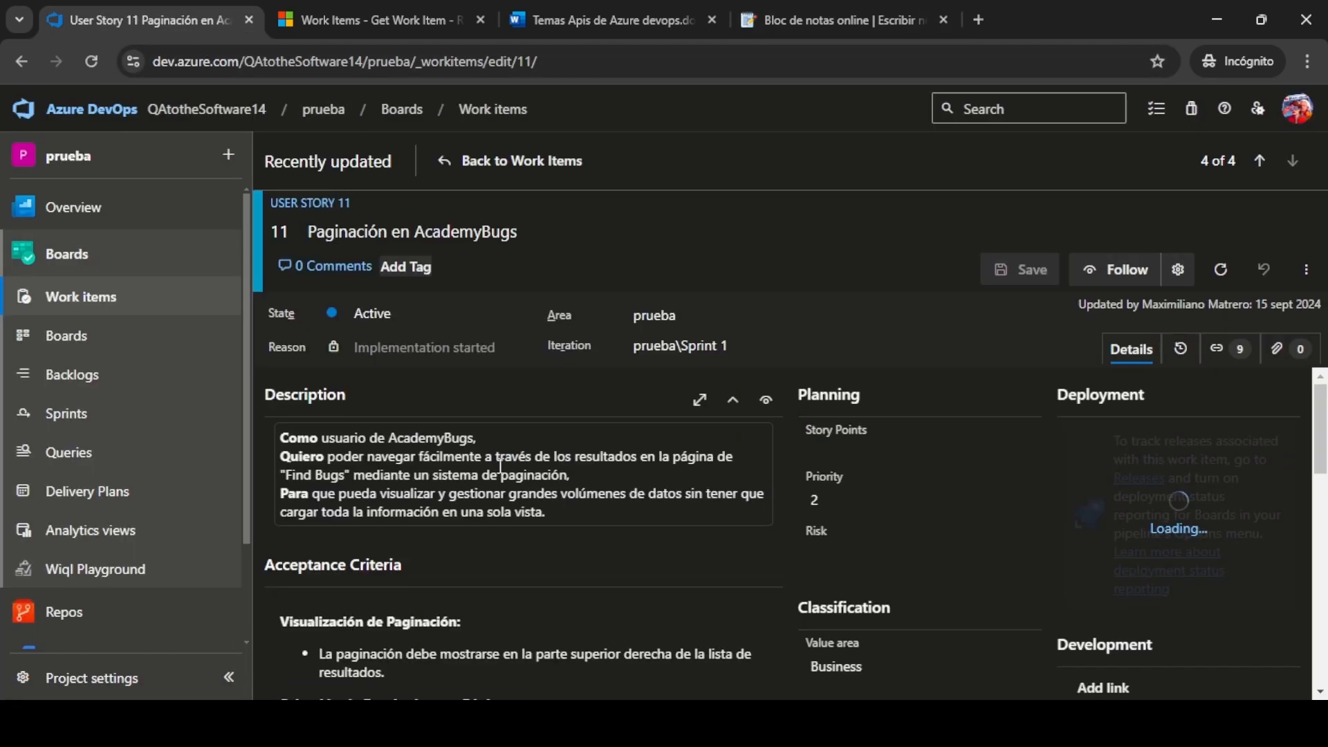
Back in Postman, read through the work item 11 JSON response and compare its fields with the user story in Azure DevOps.
{"action": "key", "text": "alt+Tab"}
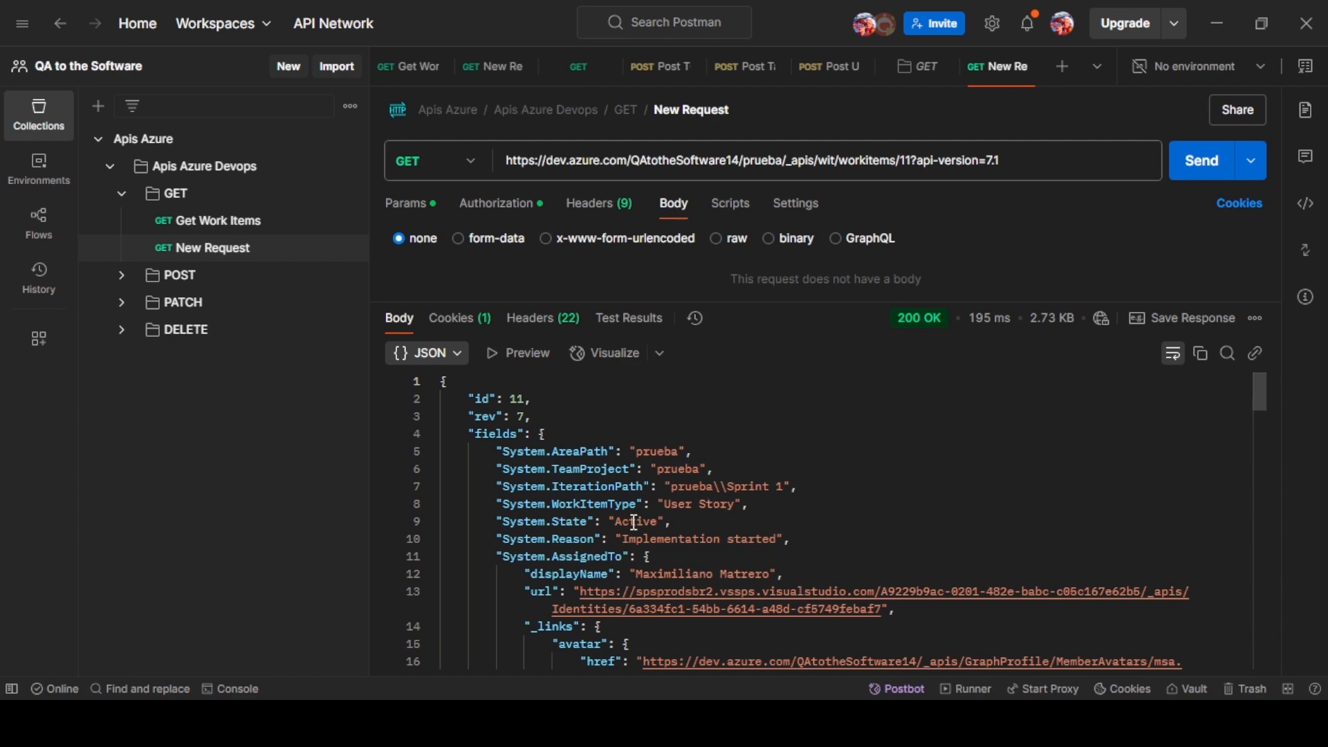
{"action": "scroll", "coordinate": [657, 545], "scroll_direction": "down", "scroll_amount": 1}
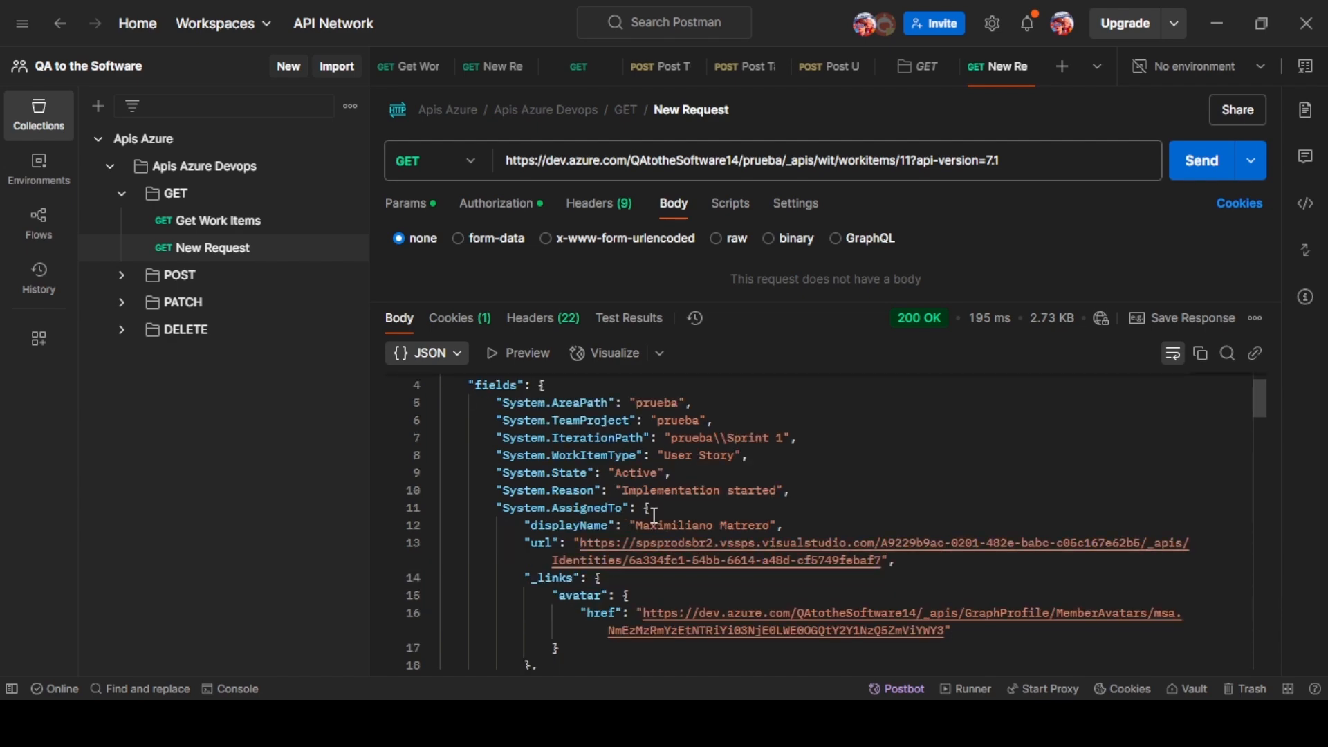
{"action": "scroll", "coordinate": [654, 526], "scroll_direction": "down", "scroll_amount": 3}
{"action": "scroll", "coordinate": [654, 516], "scroll_direction": "down", "scroll_amount": 5}
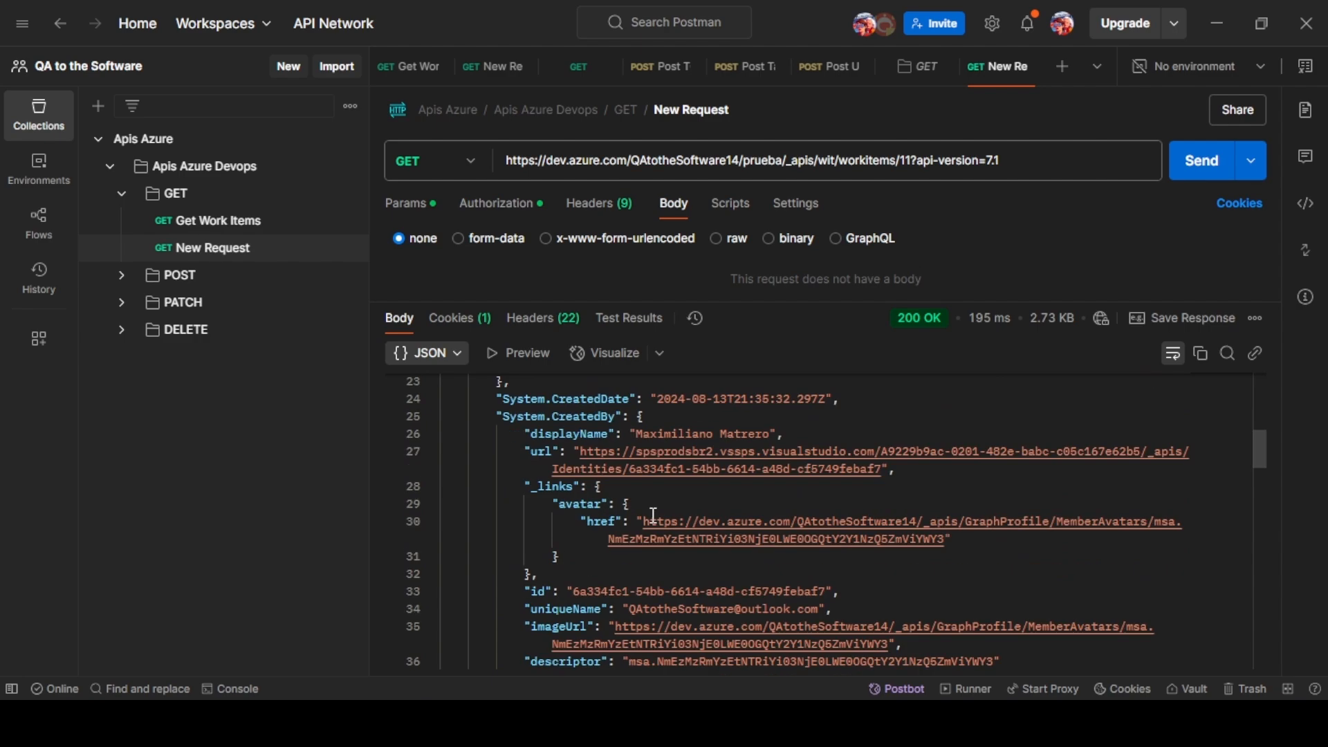
{"action": "scroll", "coordinate": [652, 518], "scroll_direction": "up", "scroll_amount": 1}
{"action": "scroll", "coordinate": [651, 518], "scroll_direction": "down", "scroll_amount": 3}
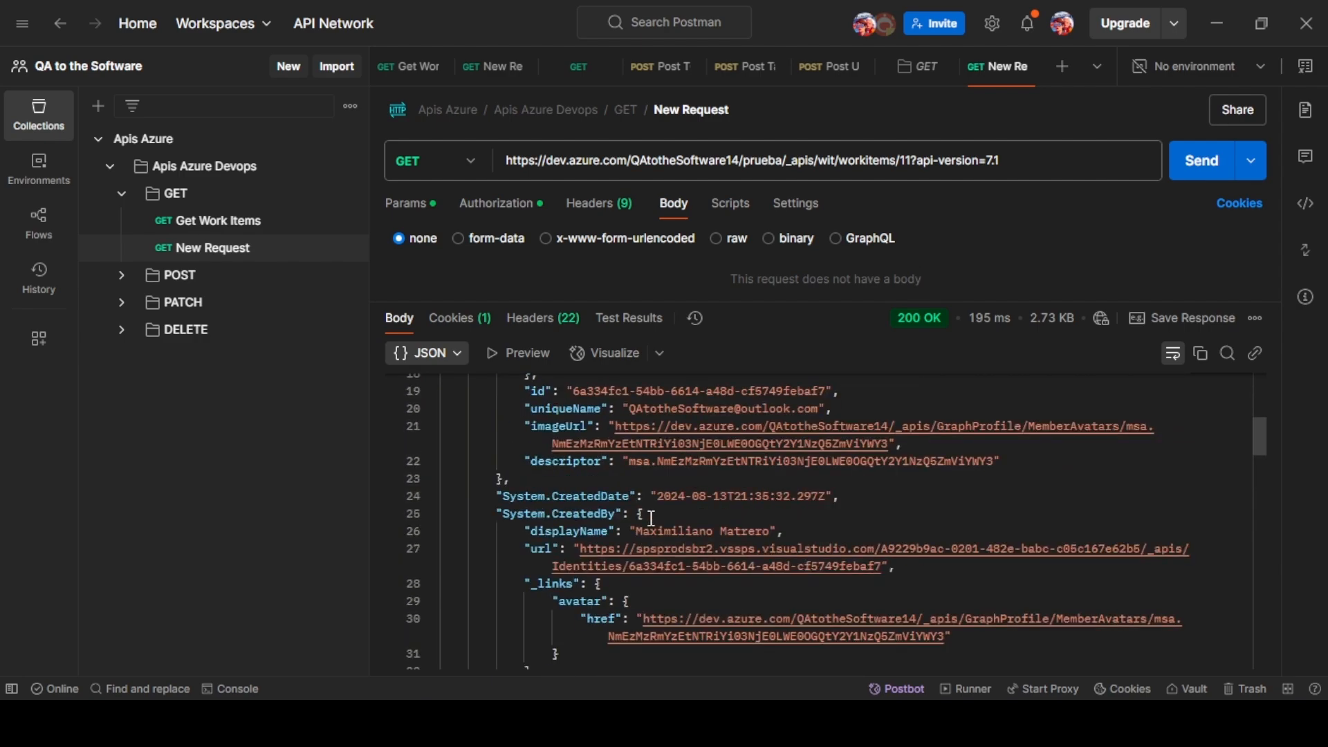
{"action": "scroll", "coordinate": [652, 518], "scroll_direction": "down", "scroll_amount": 6}
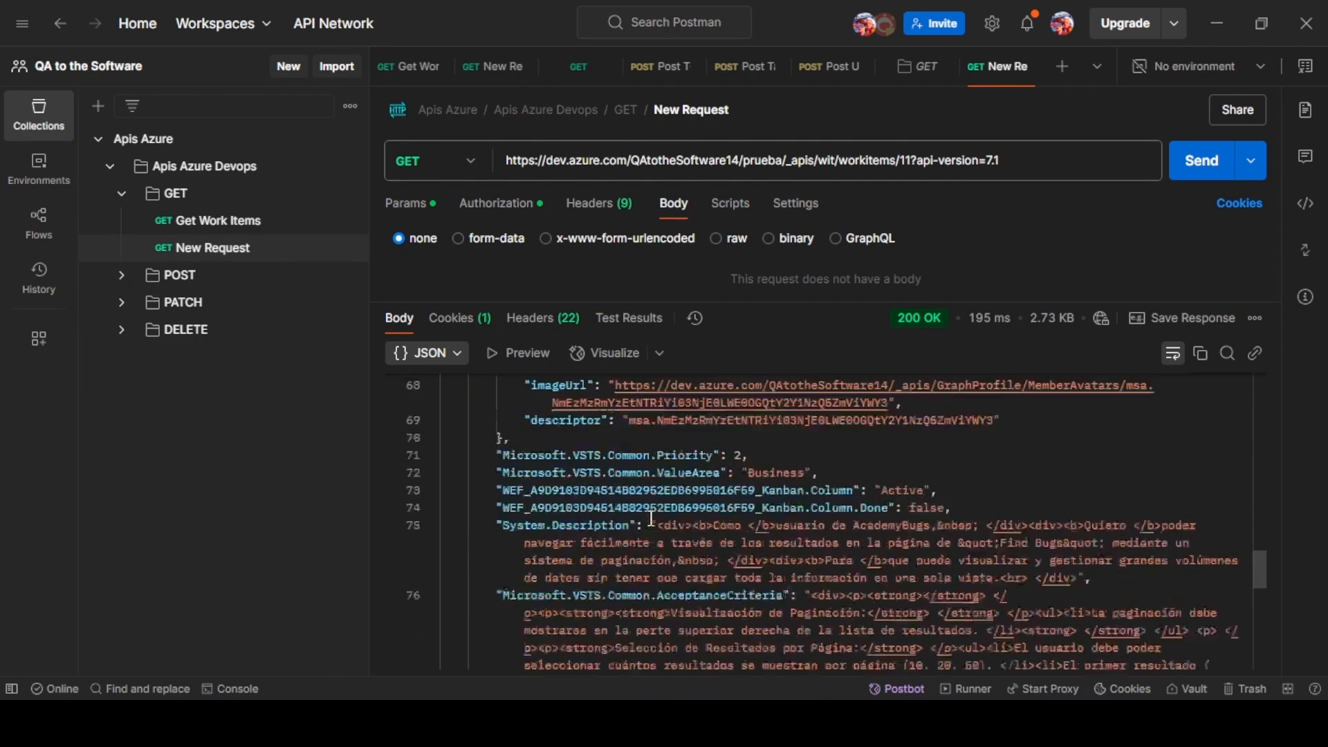
{"action": "scroll", "coordinate": [652, 518], "scroll_direction": "up", "scroll_amount": 10}
{"action": "scroll", "coordinate": [651, 518], "scroll_direction": "up", "scroll_amount": 8}
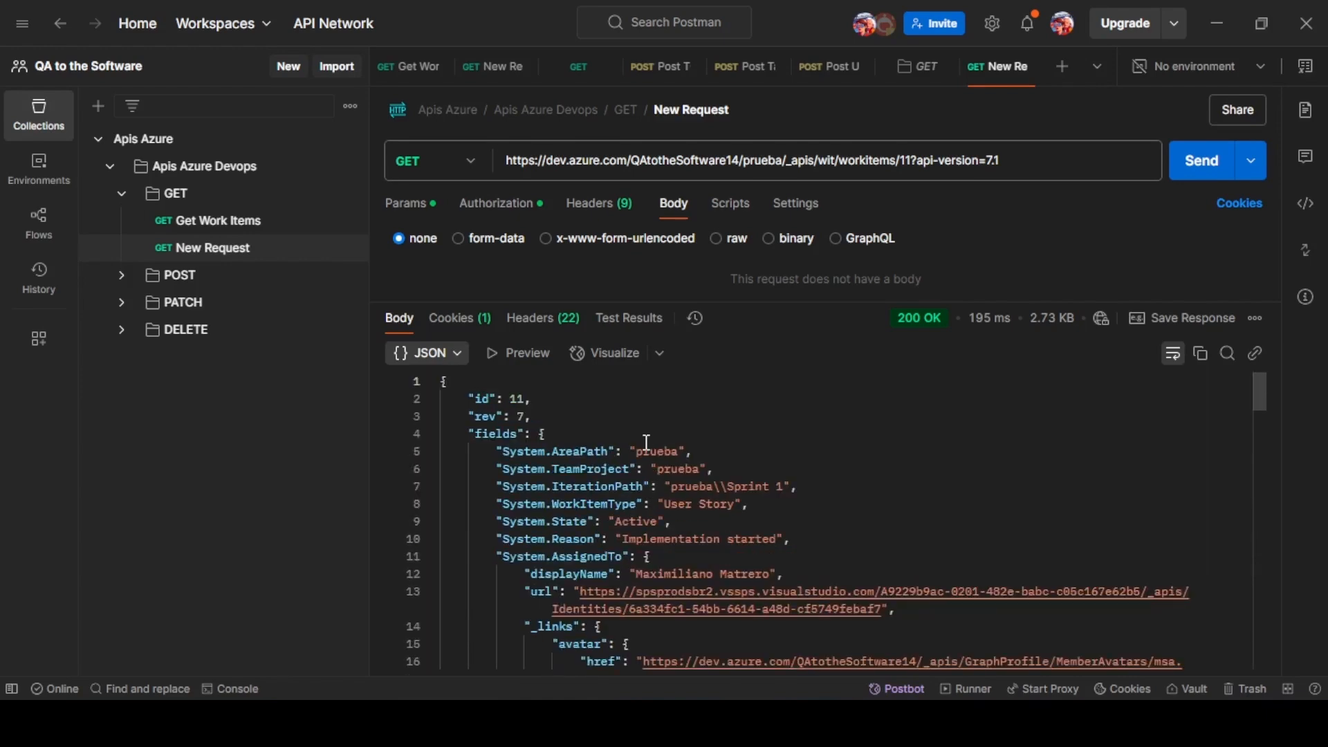
In Azure DevOps, expand the tasks of user story 11 on the prueba Team board and open "Test-Analisis y Diseño de TC".
{"action": "key", "text": "alt+Tab"}
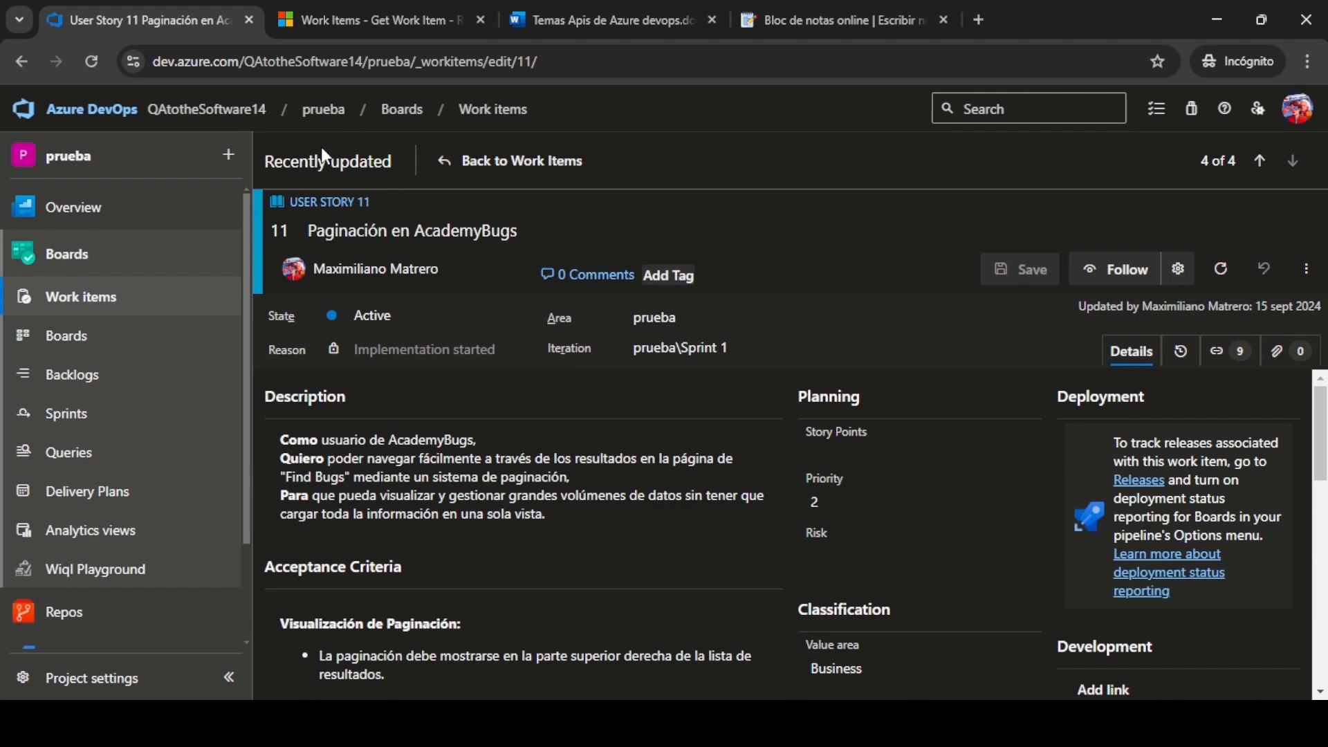
{"action": "left_click", "coordinate": [81, 299]}
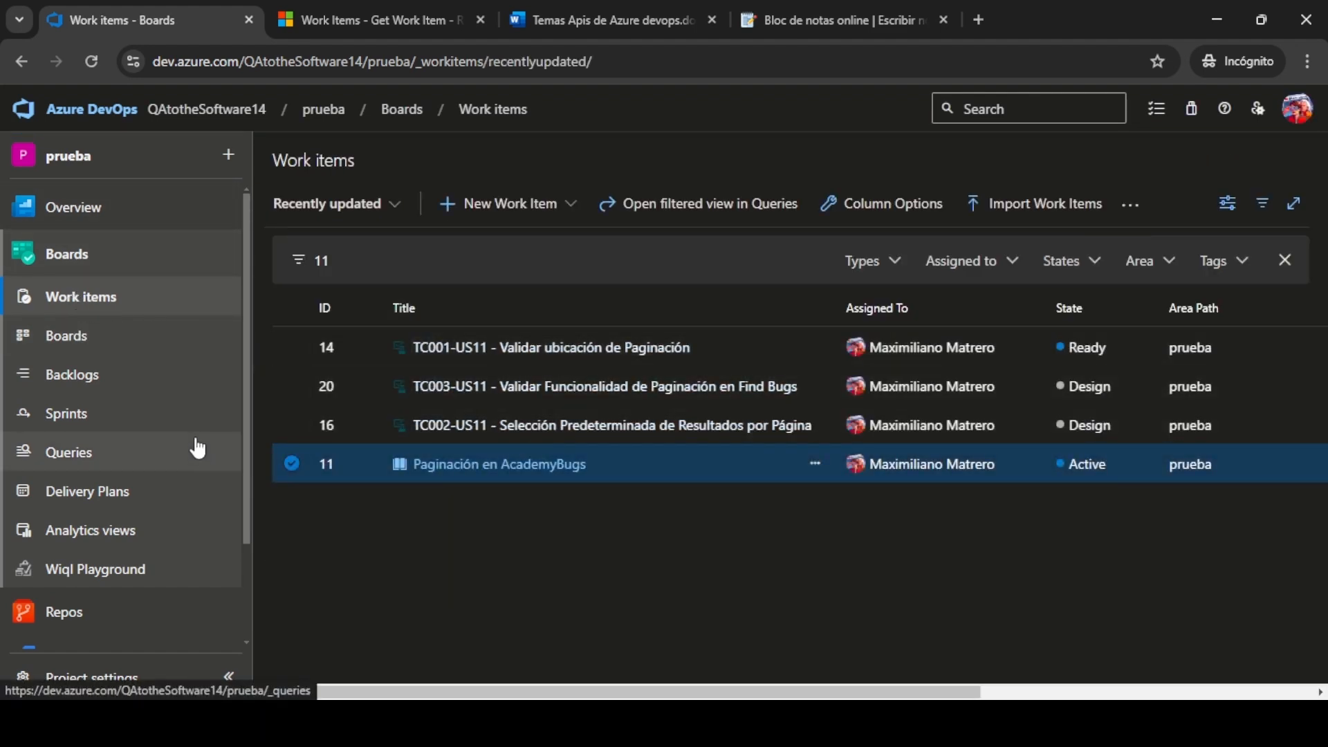
{"action": "left_click", "coordinate": [83, 335]}
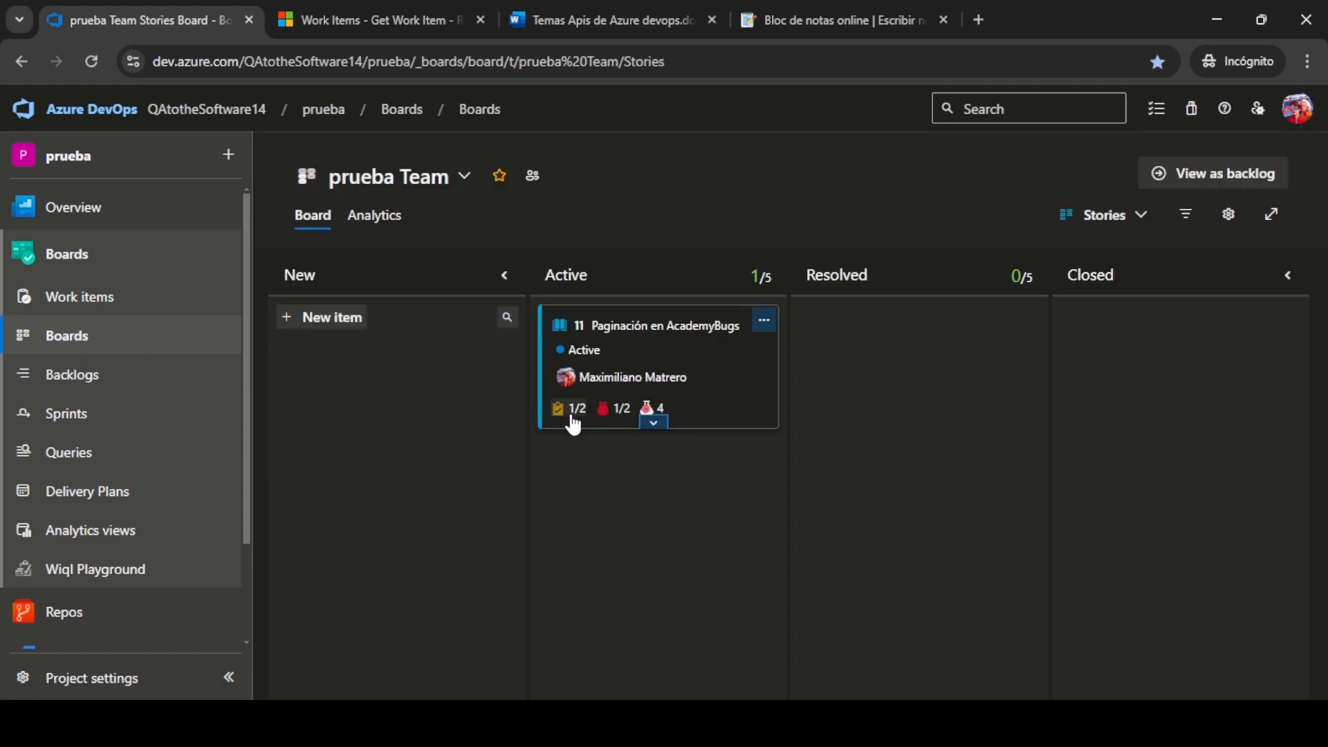
{"action": "left_click", "coordinate": [575, 422]}
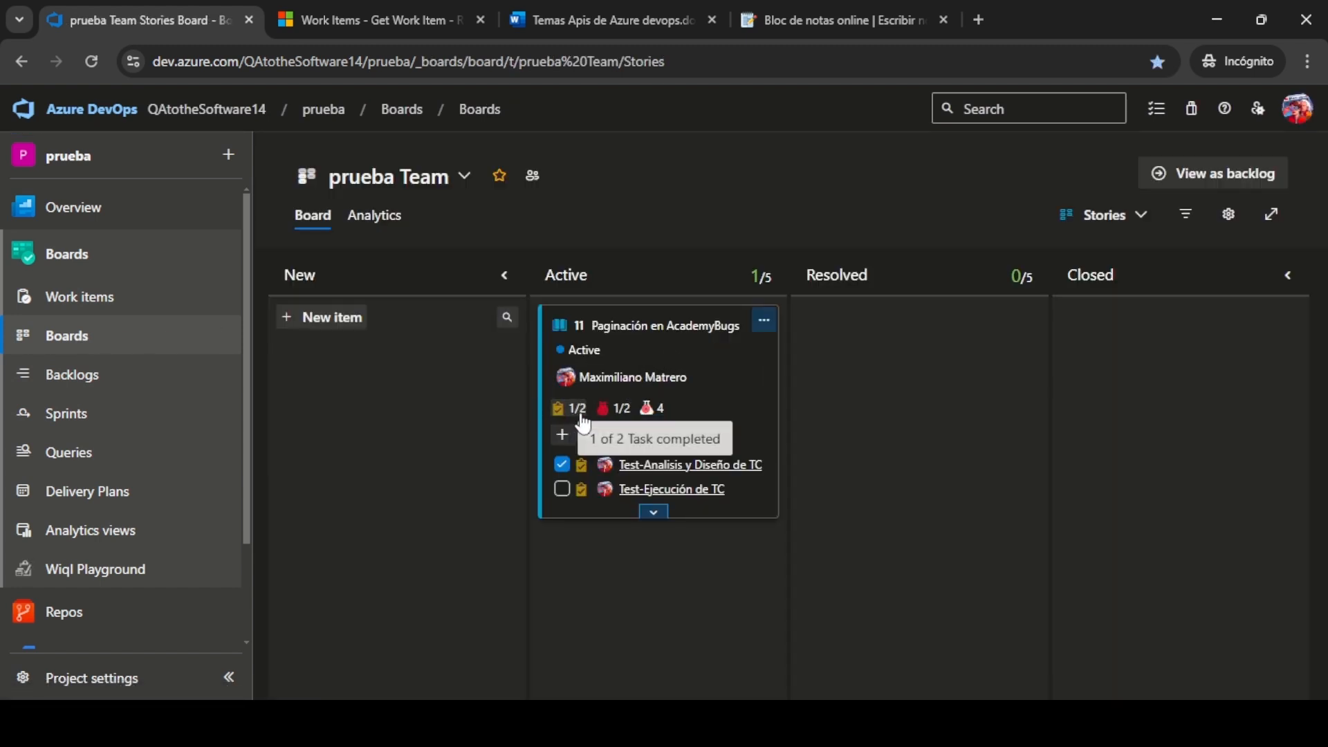
{"action": "left_click", "coordinate": [633, 467]}
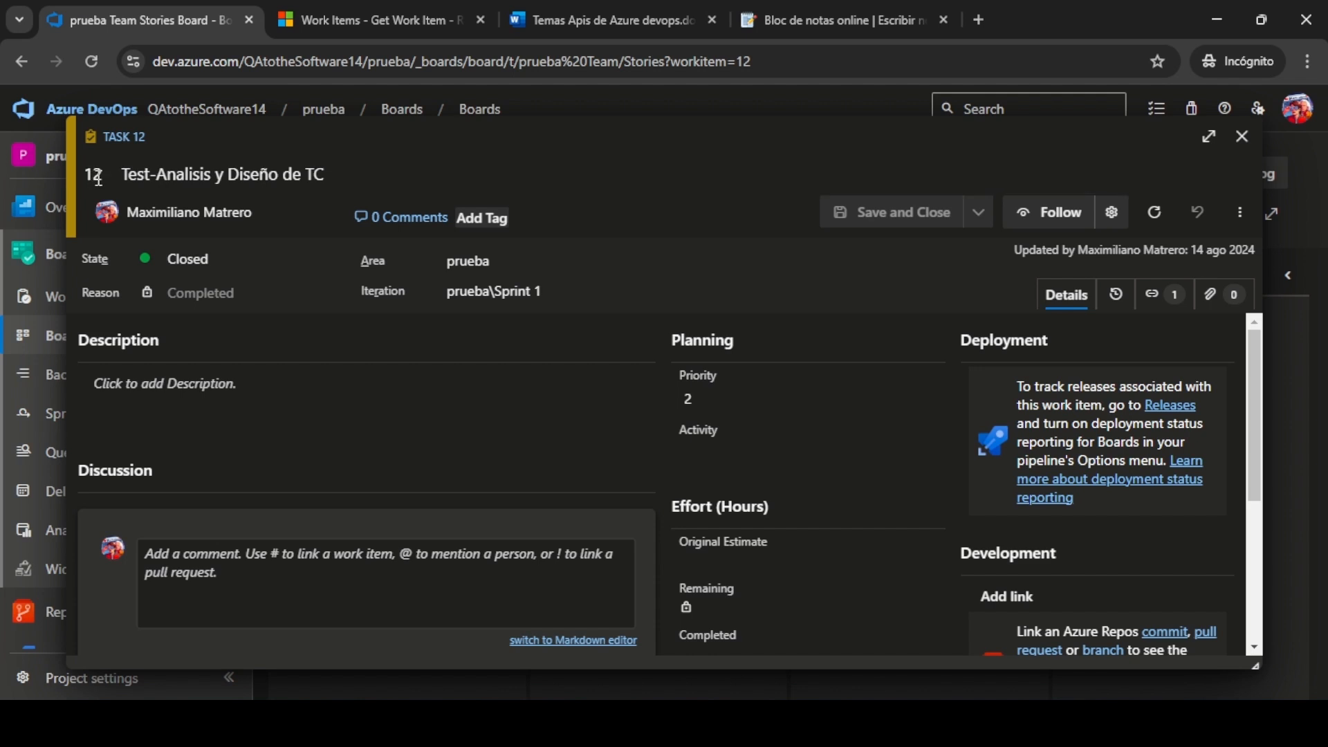
In Postman, change the work item ID in the request URL to 12, send the request, and check the returned WorkItemType.
{"action": "key", "text": "alt+Tab"}
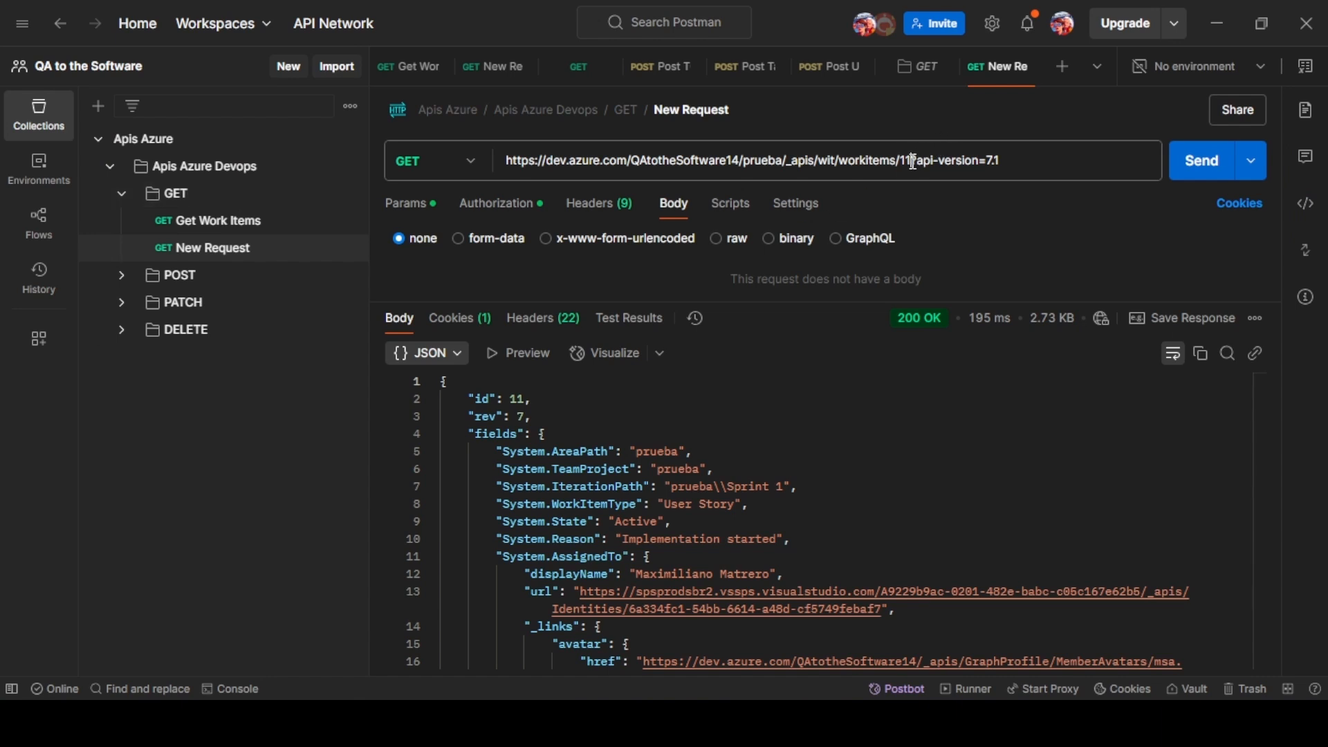
{"action": "left_click", "coordinate": [913, 161]}
{"action": "key", "text": "BackSpace"}
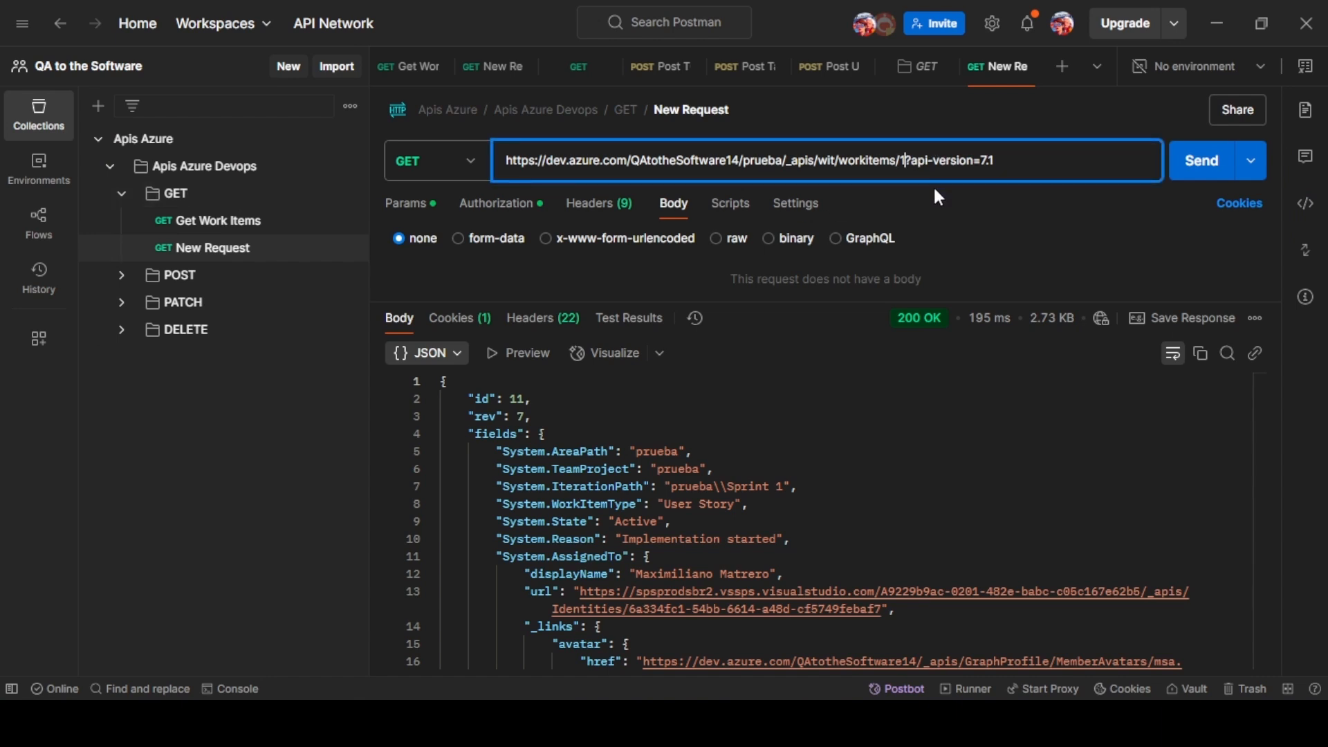
{"action": "type", "text": "2"}
{"action": "left_click", "coordinate": [1201, 177]}
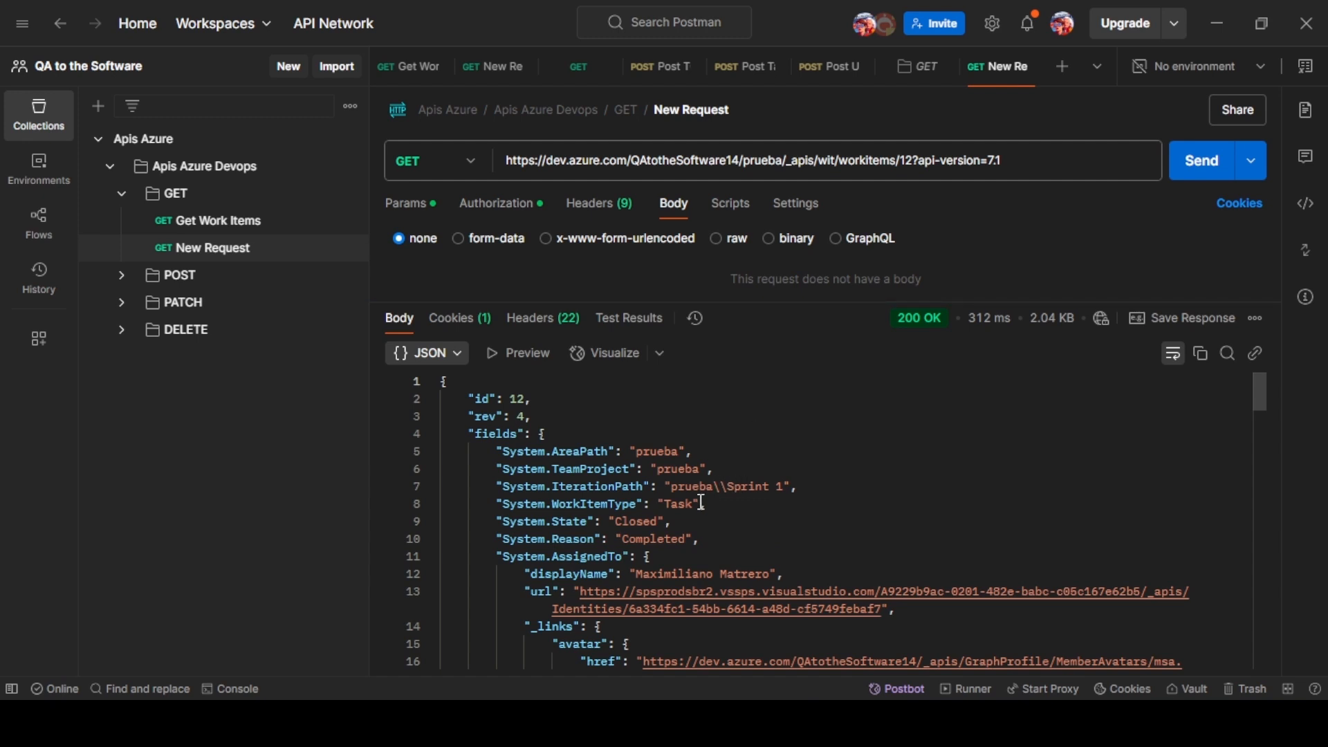
{"action": "double_click", "coordinate": [593, 511]}
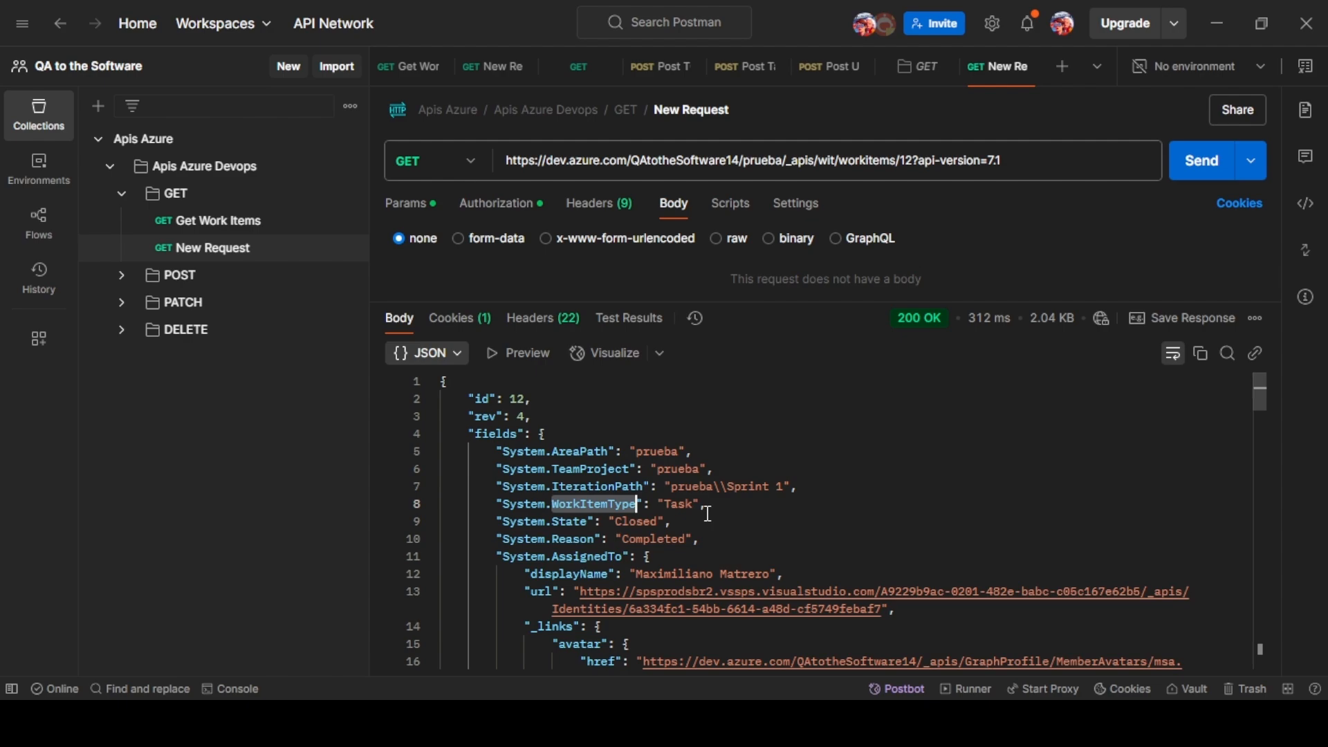
Back in Azure DevOps, close the task, open the story's bug "[Find Bugs] - Ubicación incorrecta de la paginación" and check its ID.
{"action": "key", "text": "alt+Tab"}
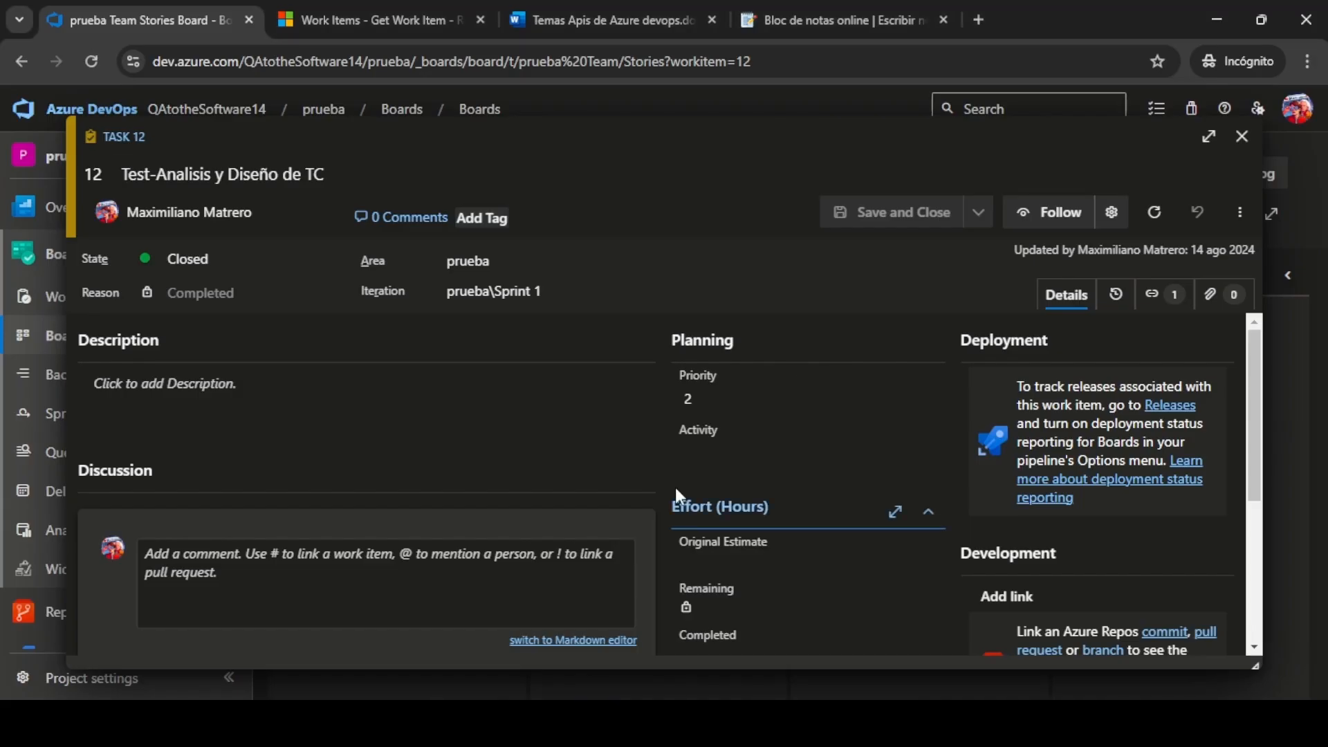
{"action": "left_click", "coordinate": [1243, 136]}
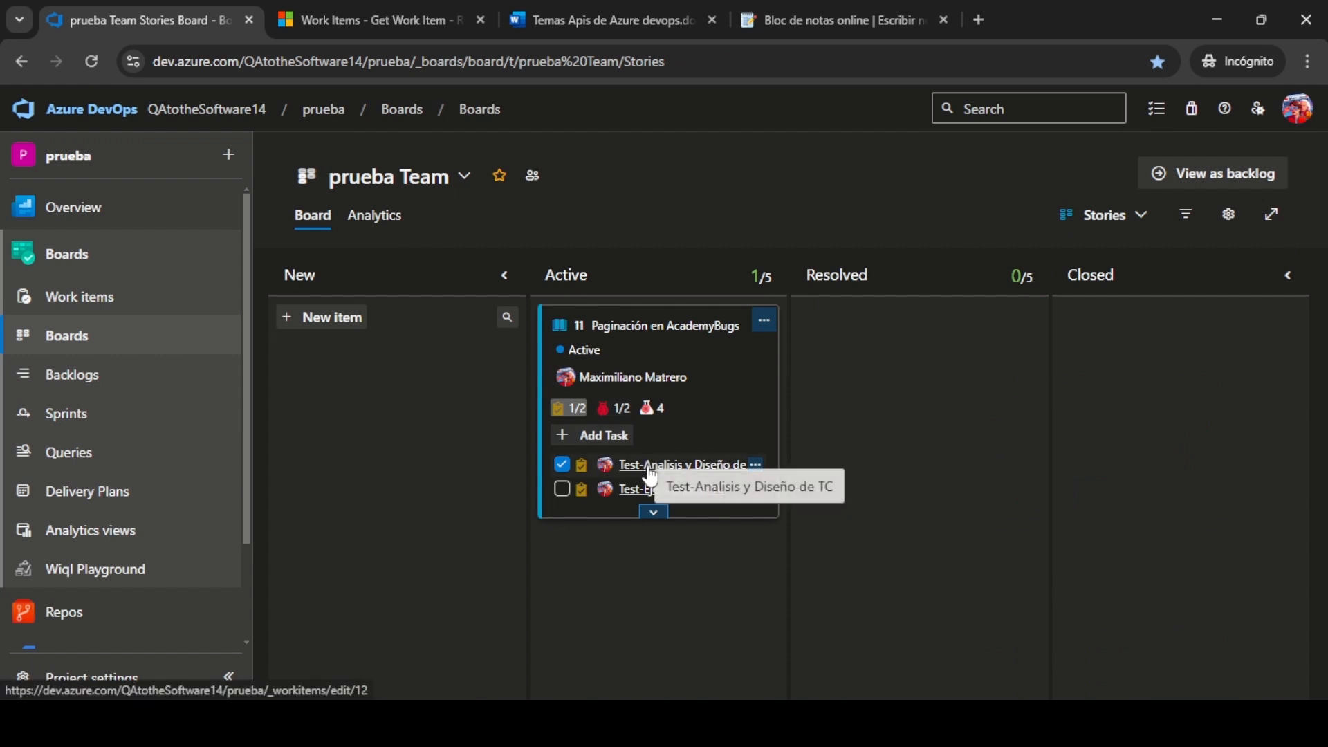
{"action": "left_click", "coordinate": [622, 411]}
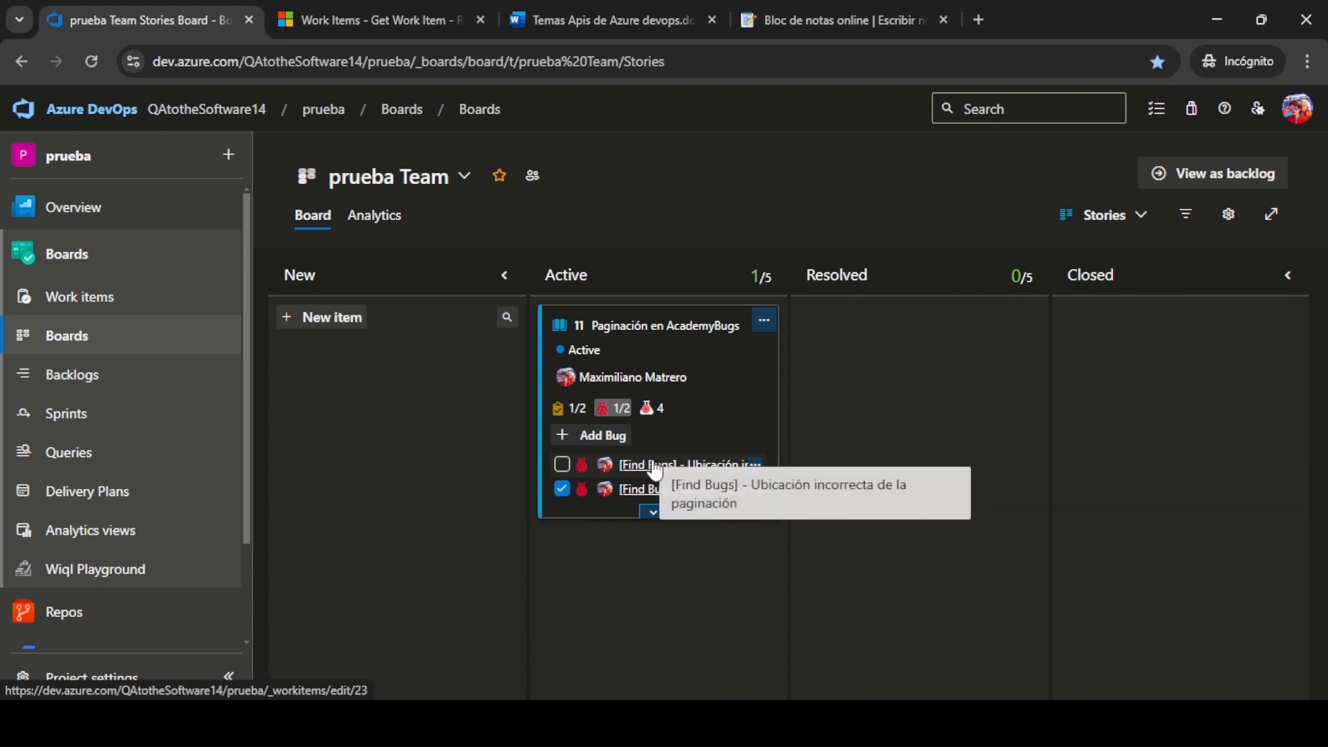
{"action": "left_click", "coordinate": [630, 465]}
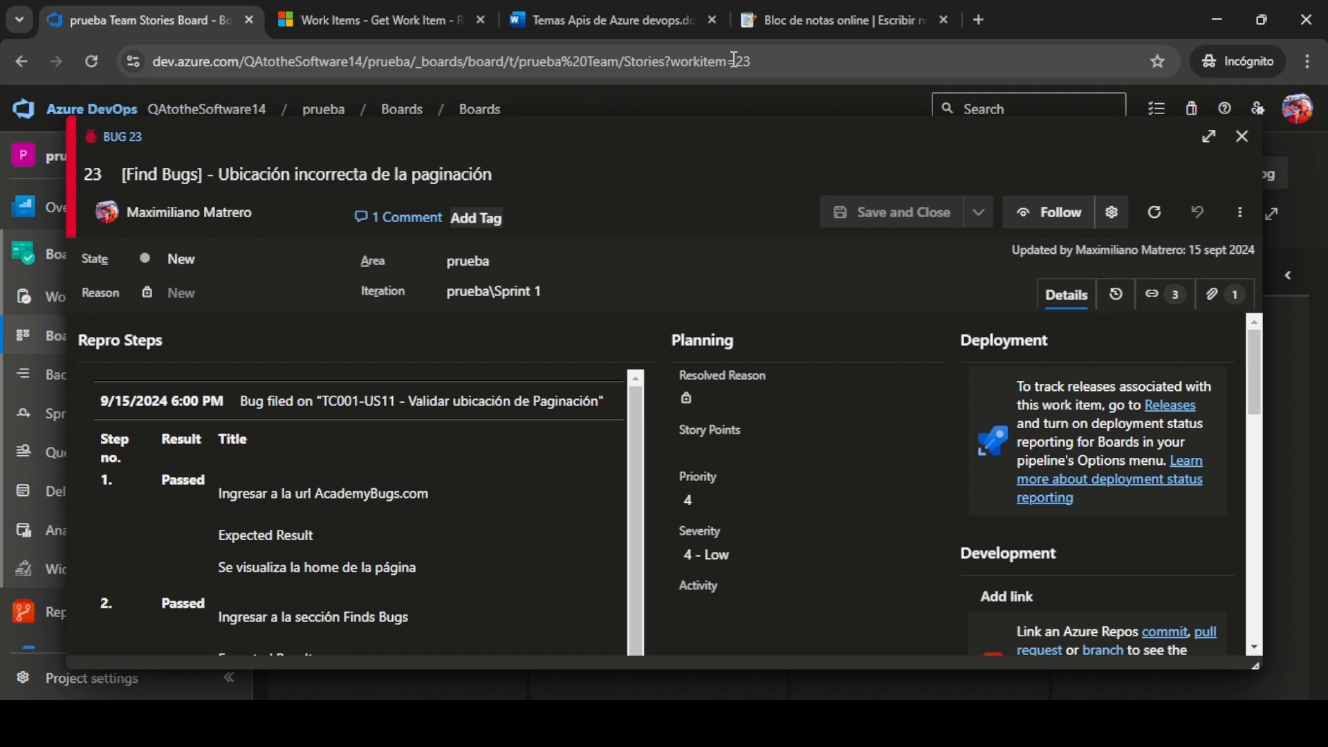
{"action": "left_click", "coordinate": [759, 61]}
{"action": "left_click", "coordinate": [759, 62]}
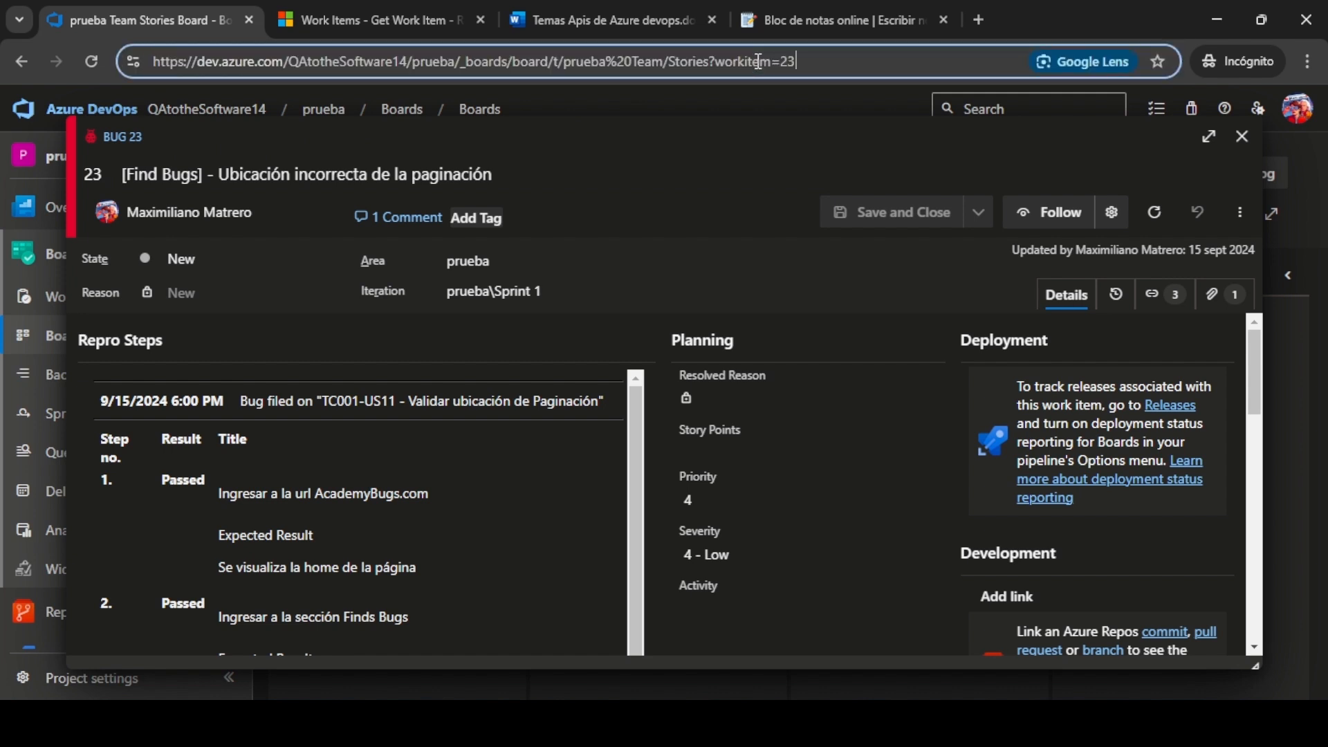
In Postman, change the work item ID in the request URL to 23 and send the request.
{"action": "key", "text": "alt+Tab"}
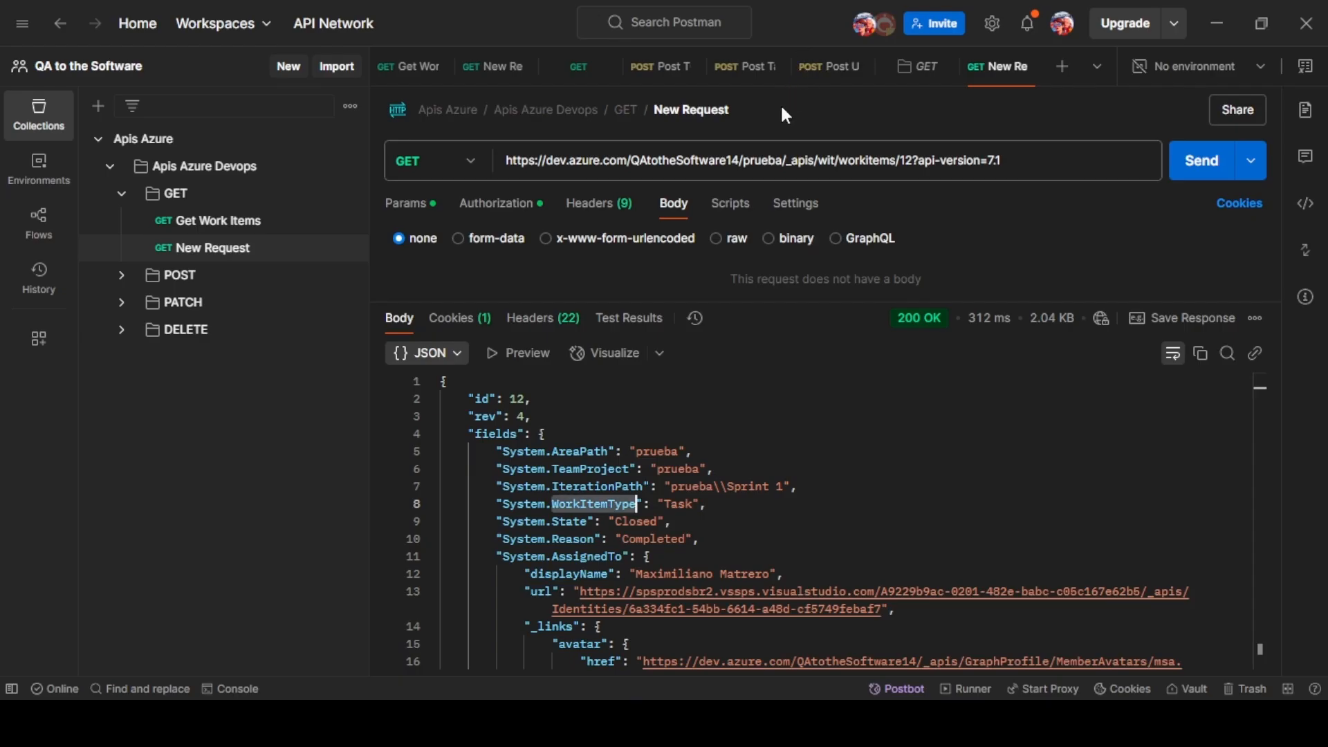
{"action": "left_click", "coordinate": [915, 164]}
{"action": "key", "text": "BackSpace"}
{"action": "key", "text": "BackSpace"}
{"action": "type", "text": "2"}
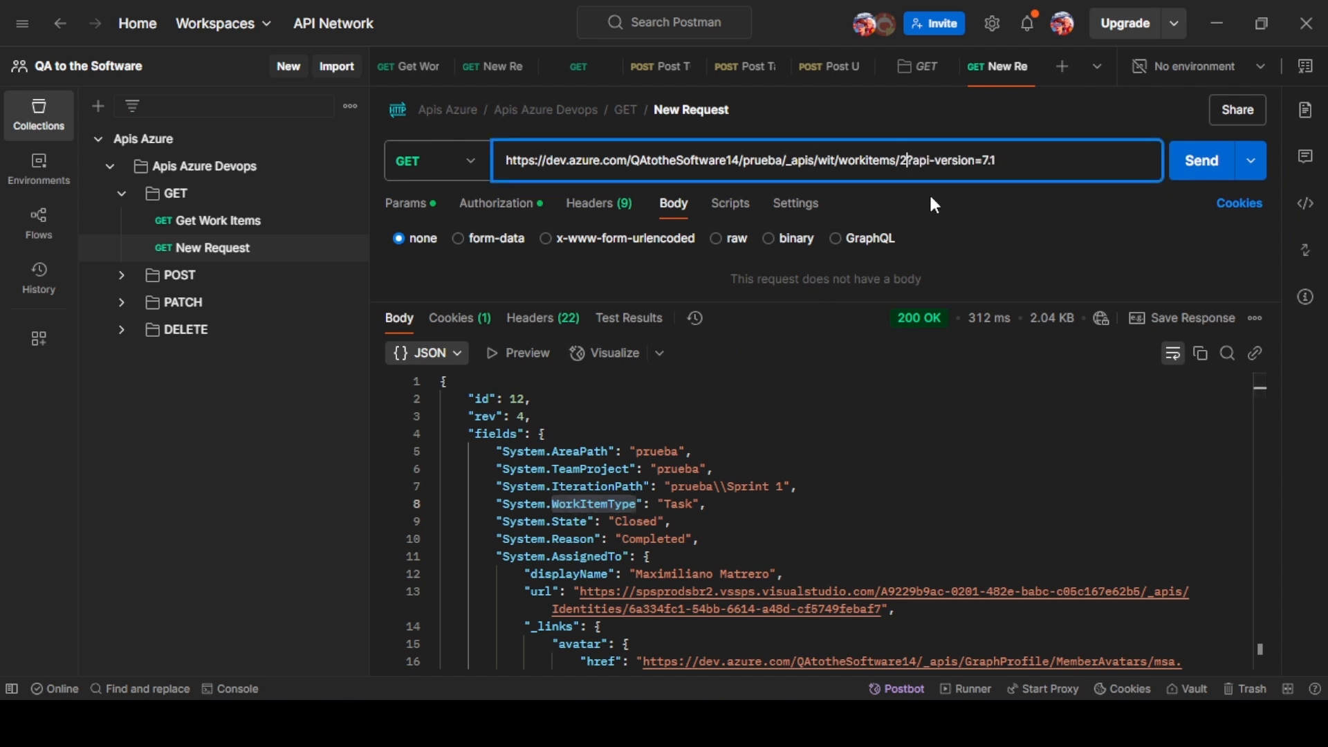
{"action": "type", "text": "3"}
{"action": "left_click", "coordinate": [1202, 166]}
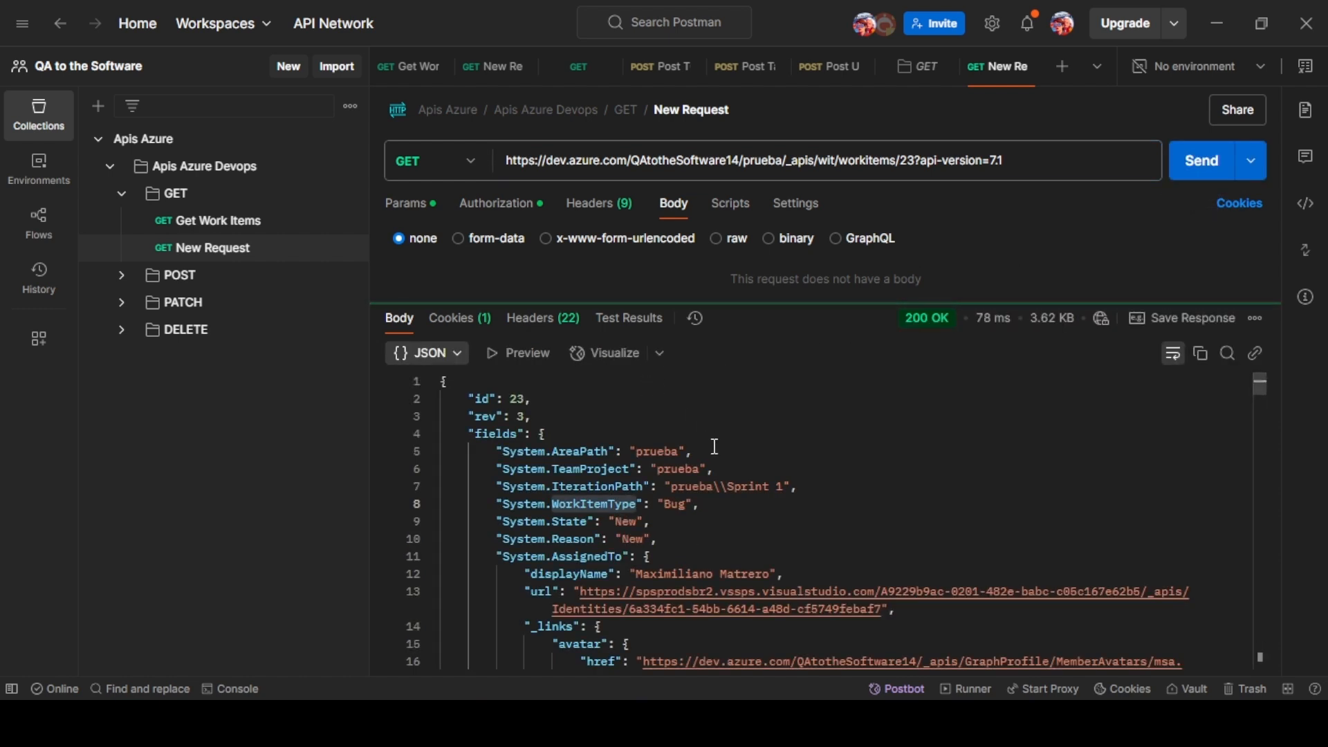
Review the bug's JSON response, including its type, state, title, priority, severity and system information.
{"action": "scroll", "coordinate": [640, 497], "scroll_direction": "down", "scroll_amount": 3}
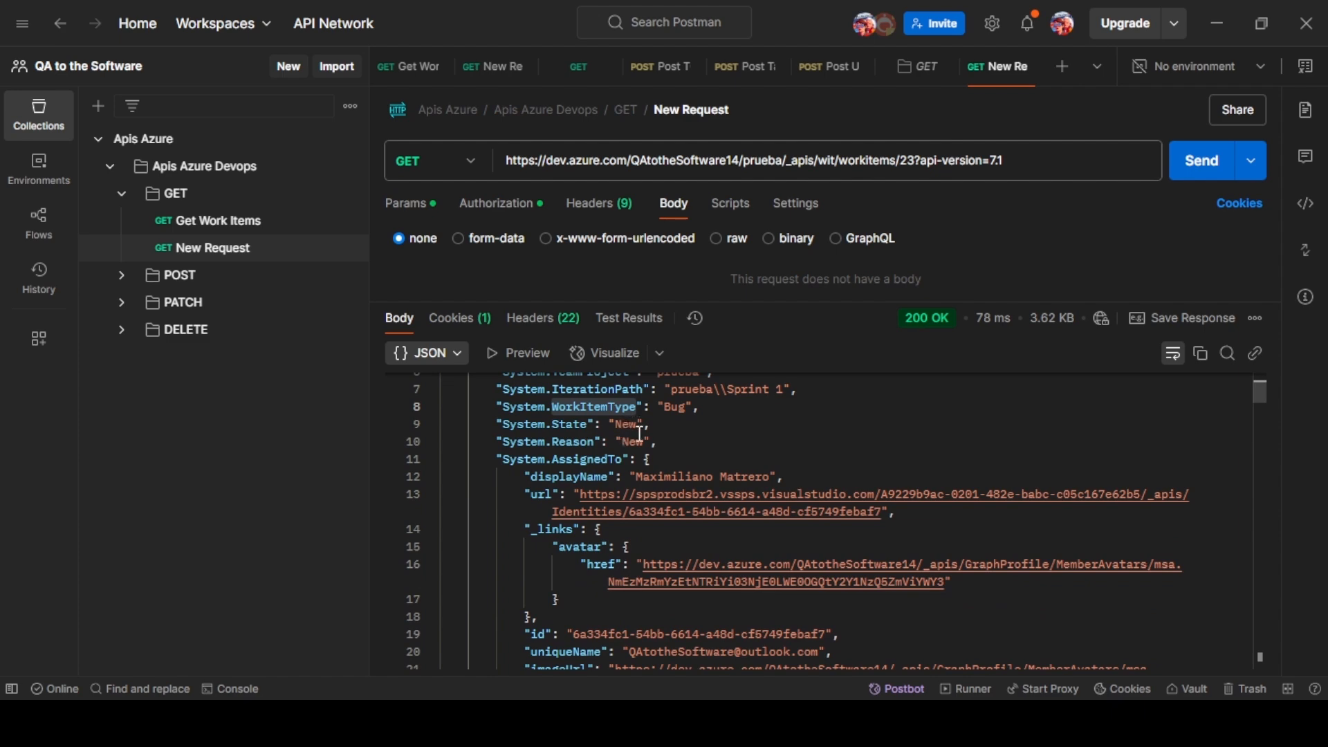
{"action": "scroll", "coordinate": [640, 434], "scroll_direction": "down", "scroll_amount": 9}
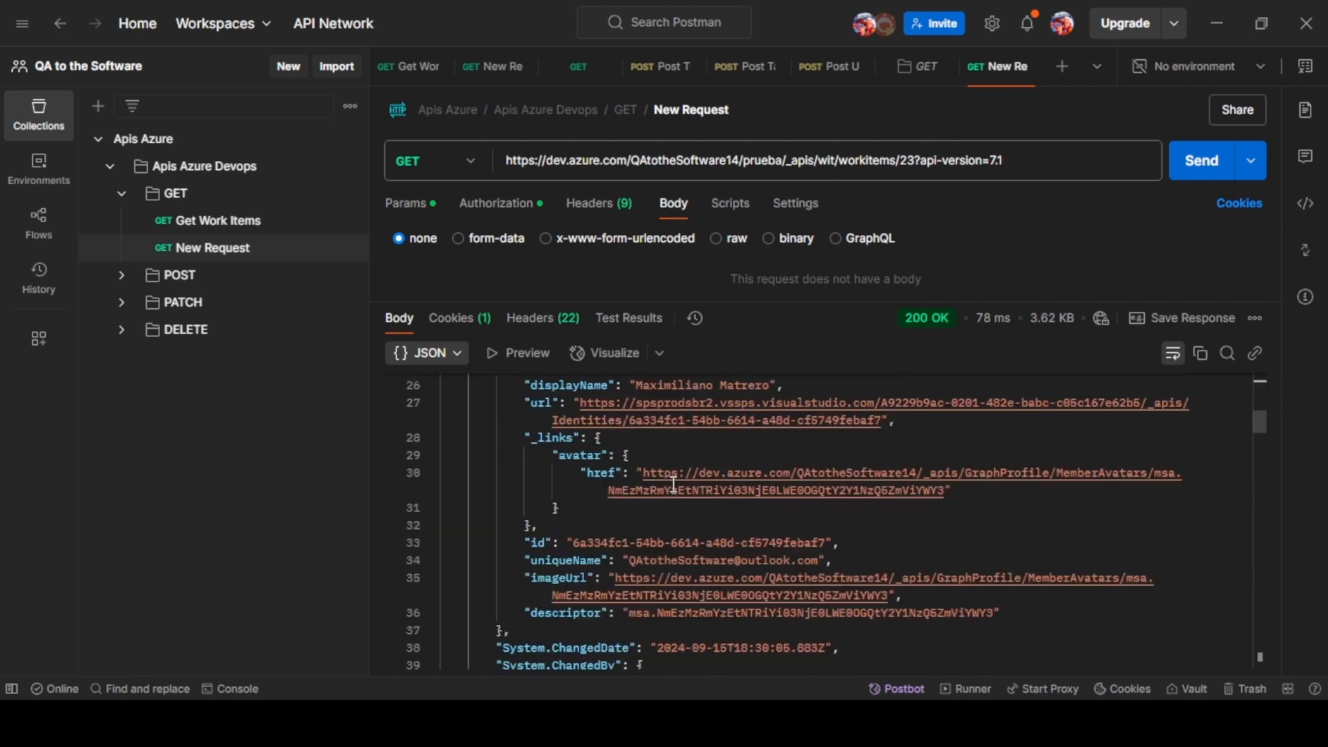
{"action": "scroll", "coordinate": [674, 484], "scroll_direction": "down", "scroll_amount": 4}
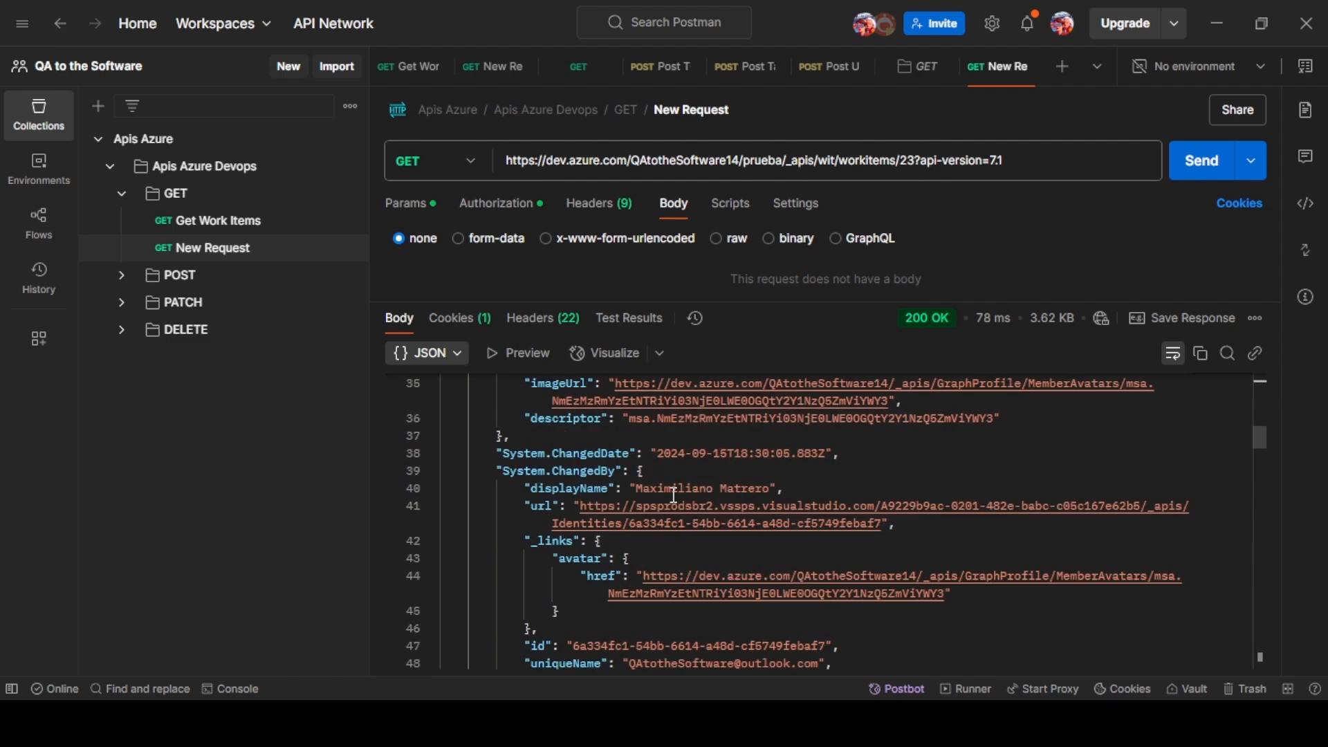
{"action": "scroll", "coordinate": [674, 495], "scroll_direction": "down", "scroll_amount": 6}
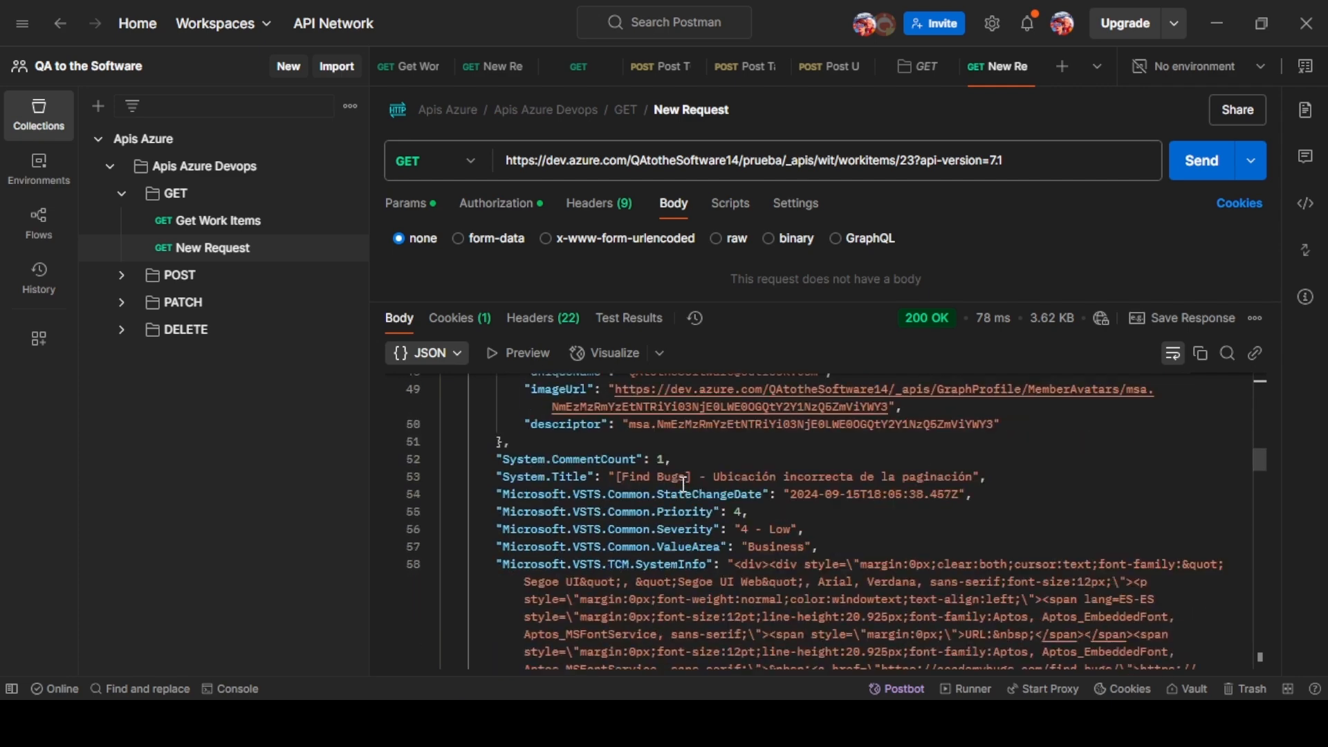
{"action": "scroll", "coordinate": [661, 479], "scroll_direction": "down", "scroll_amount": 1}
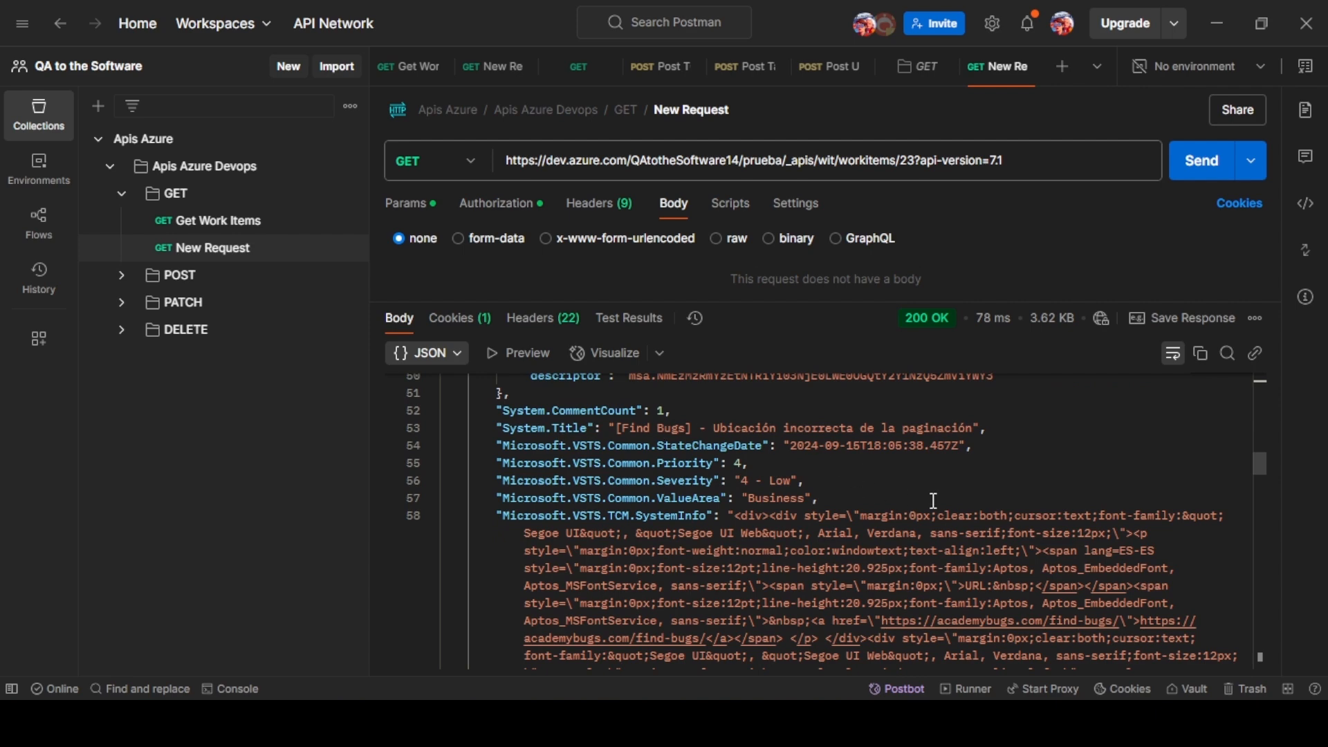
{"action": "scroll", "coordinate": [771, 520], "scroll_direction": "down", "scroll_amount": 8}
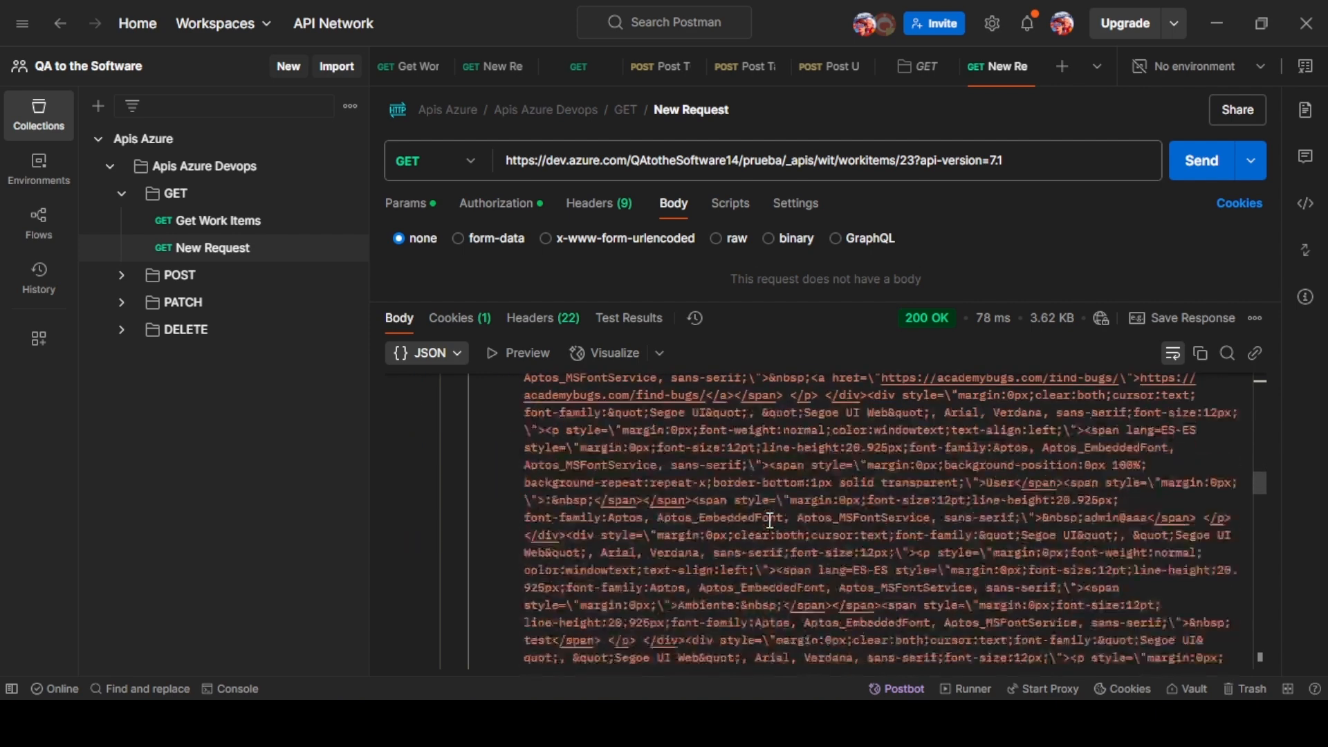
{"action": "scroll", "coordinate": [771, 520], "scroll_direction": "up", "scroll_amount": 15}
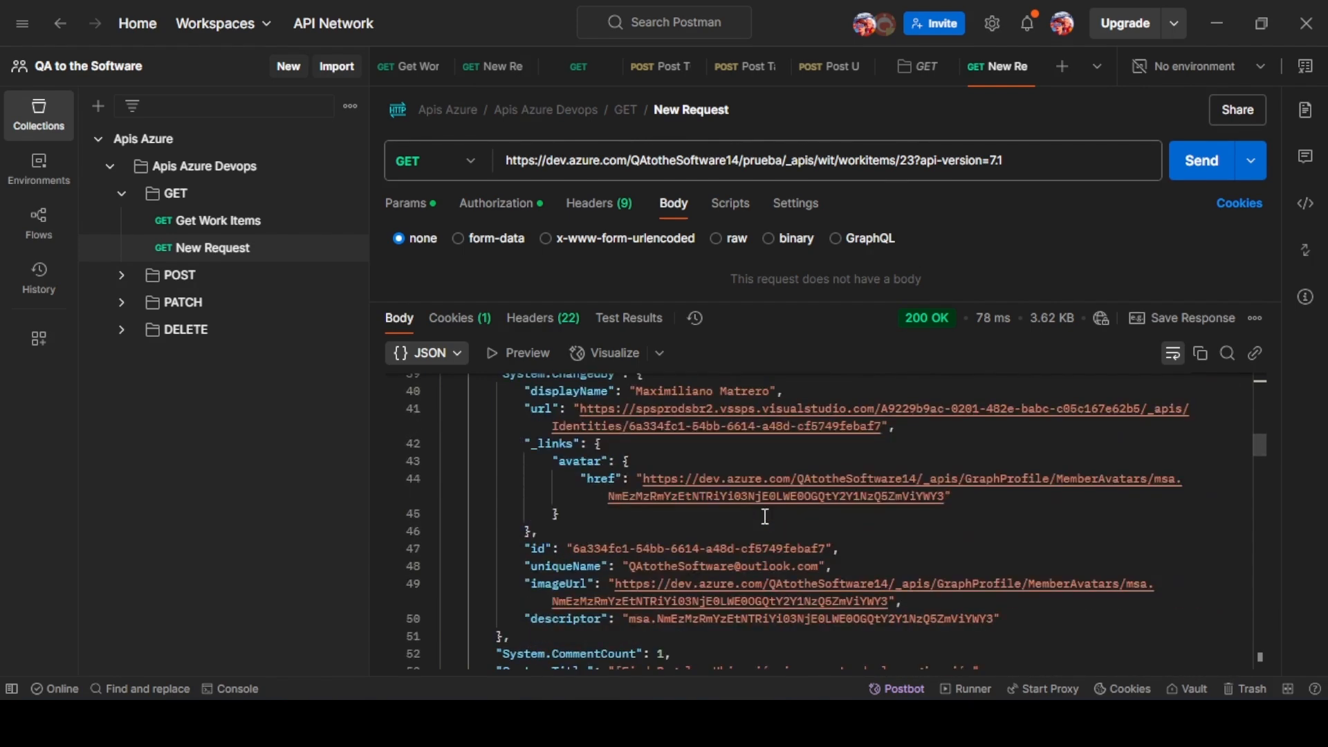
Back in Azure DevOps, close the bug, list story 11's test cases and open "TC001-US11 - Validar ubicación de Paginación" to check its ID.
{"action": "key", "text": "alt+Tab"}
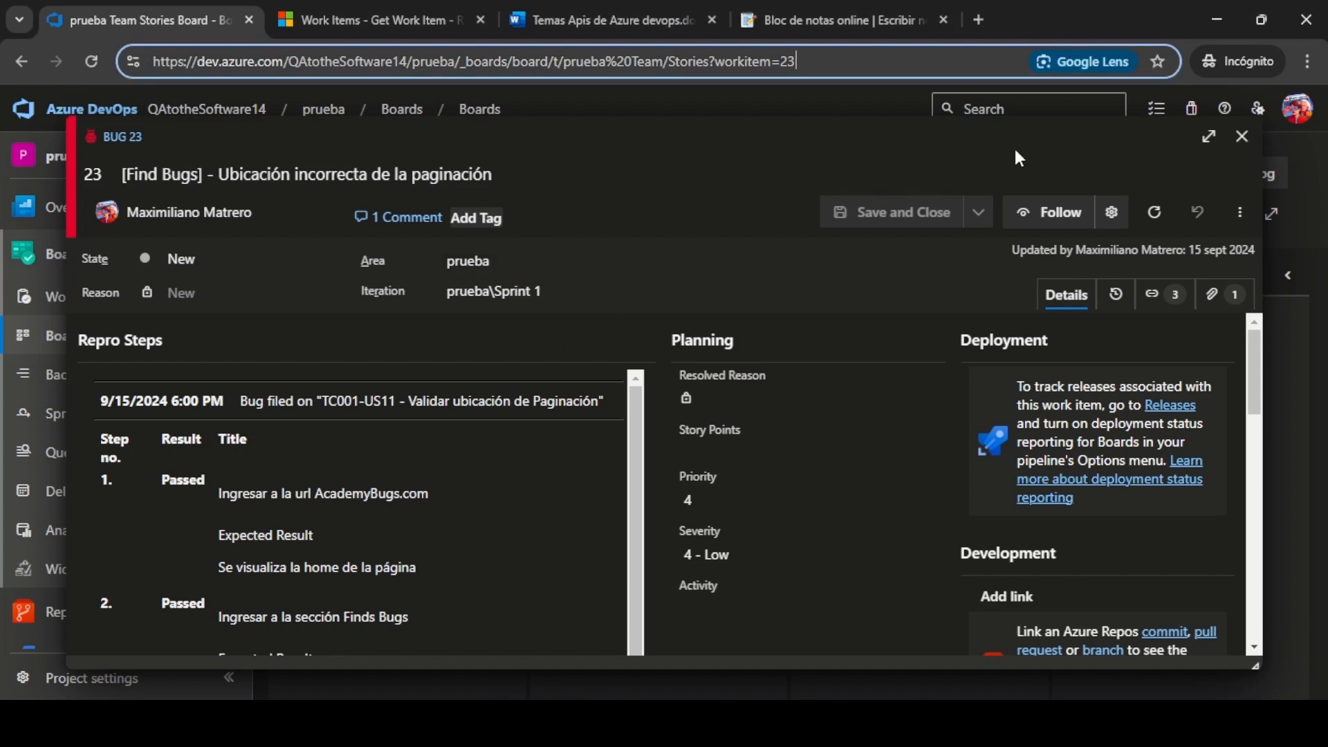
{"action": "left_click", "coordinate": [1243, 137]}
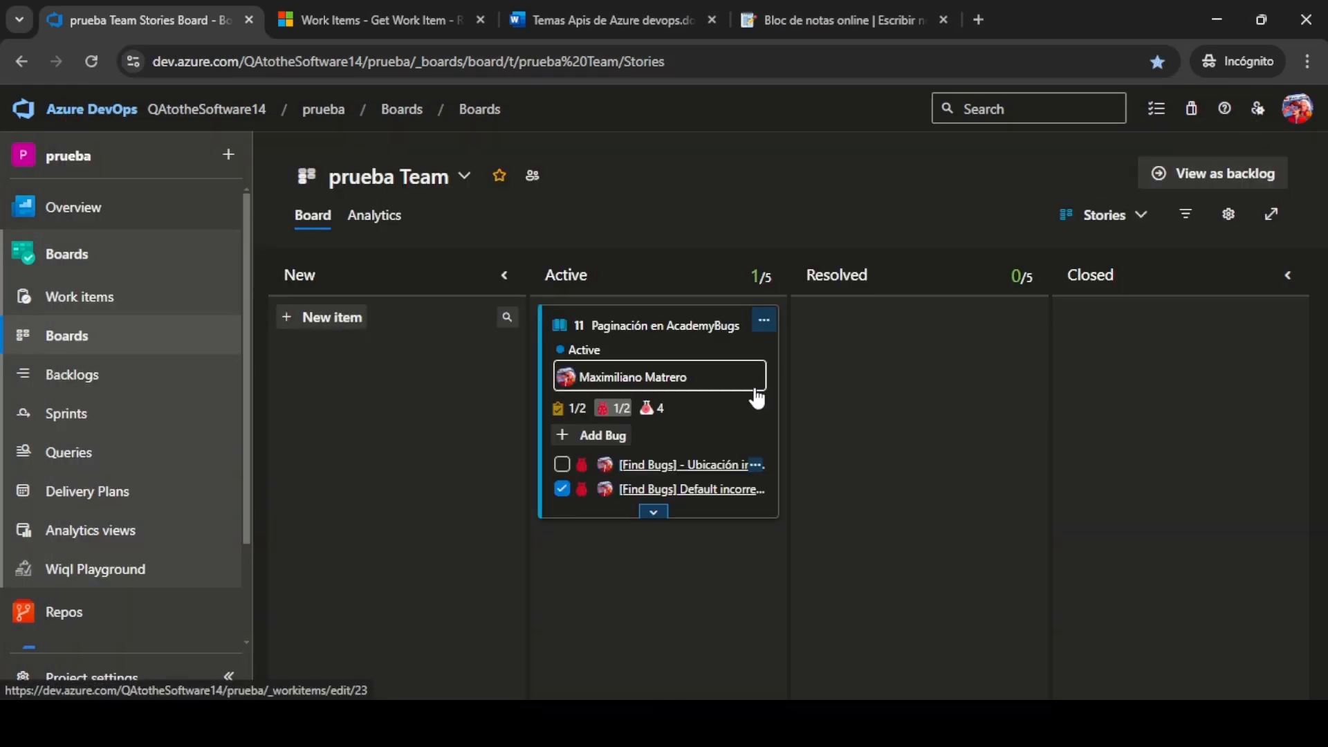
{"action": "left_click", "coordinate": [649, 408]}
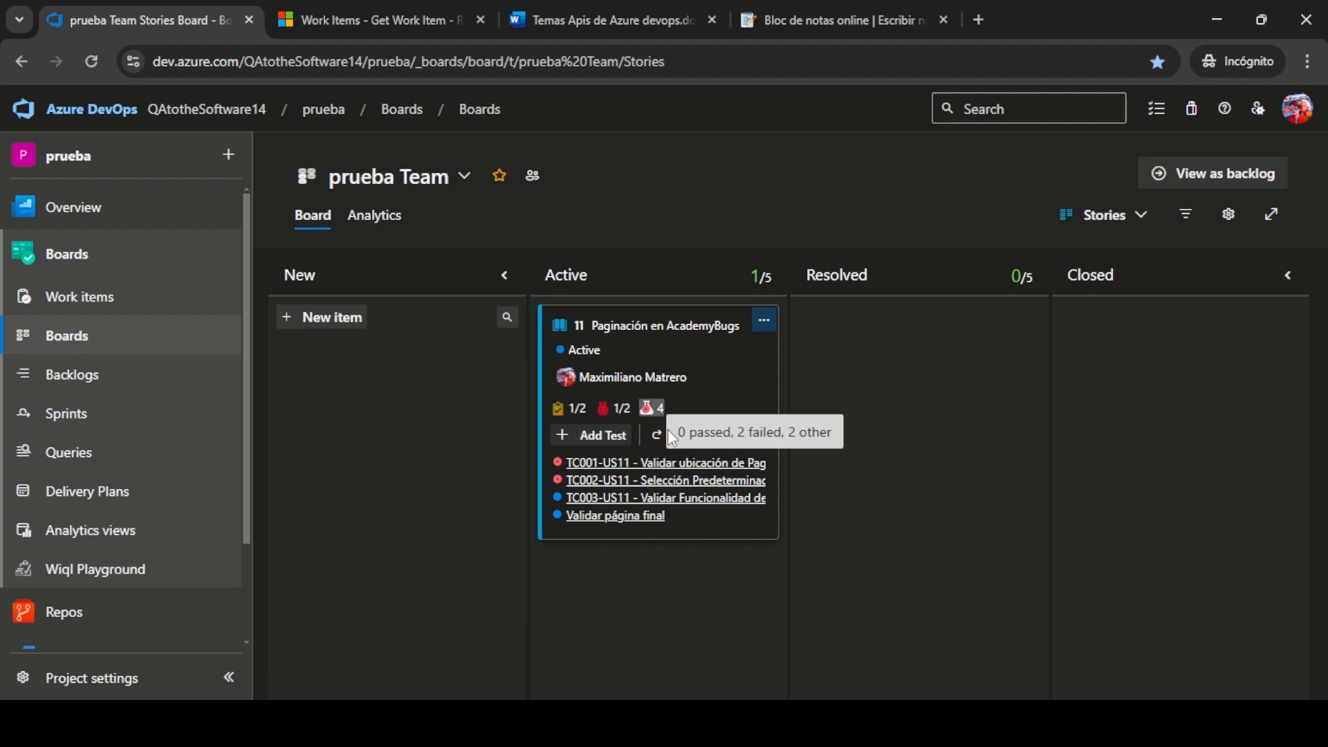
{"action": "left_click", "coordinate": [624, 464]}
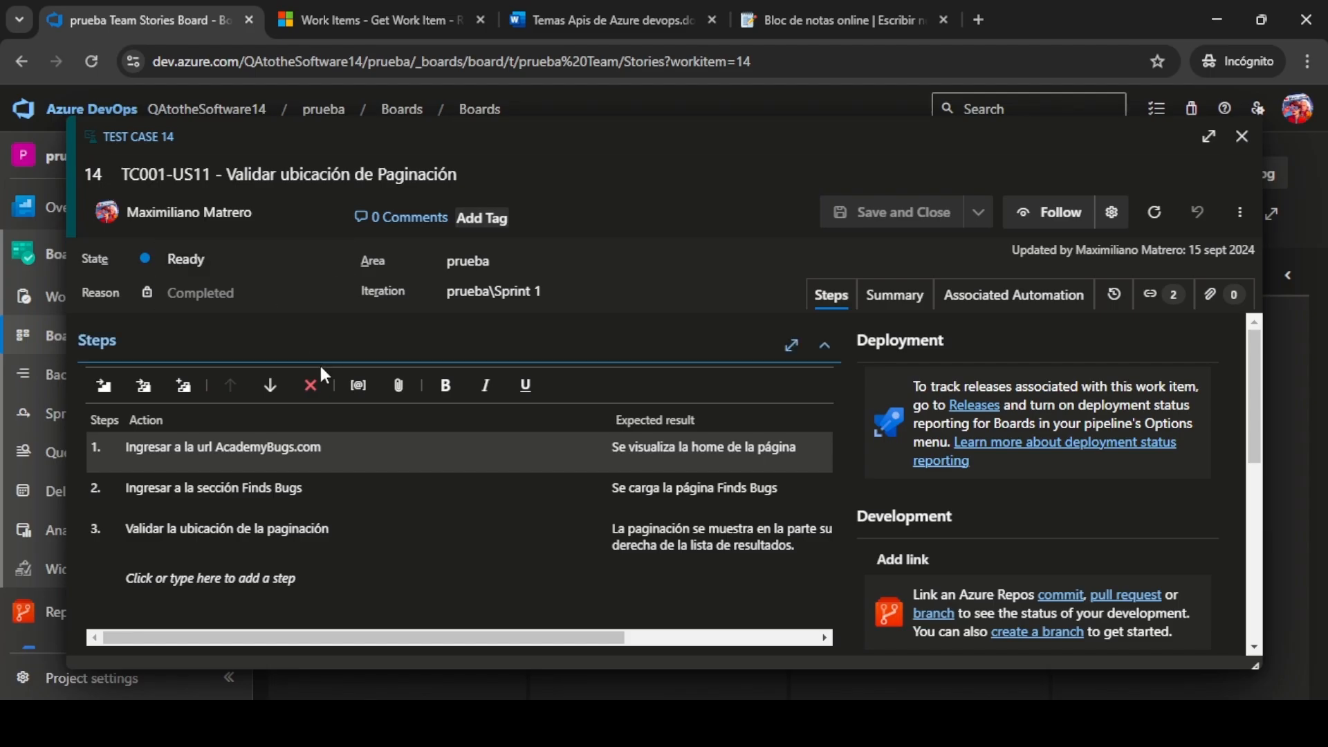
In Postman, change the work item ID in the GET request URL to 14 and send the request.
{"action": "key", "text": "alt+Tab"}
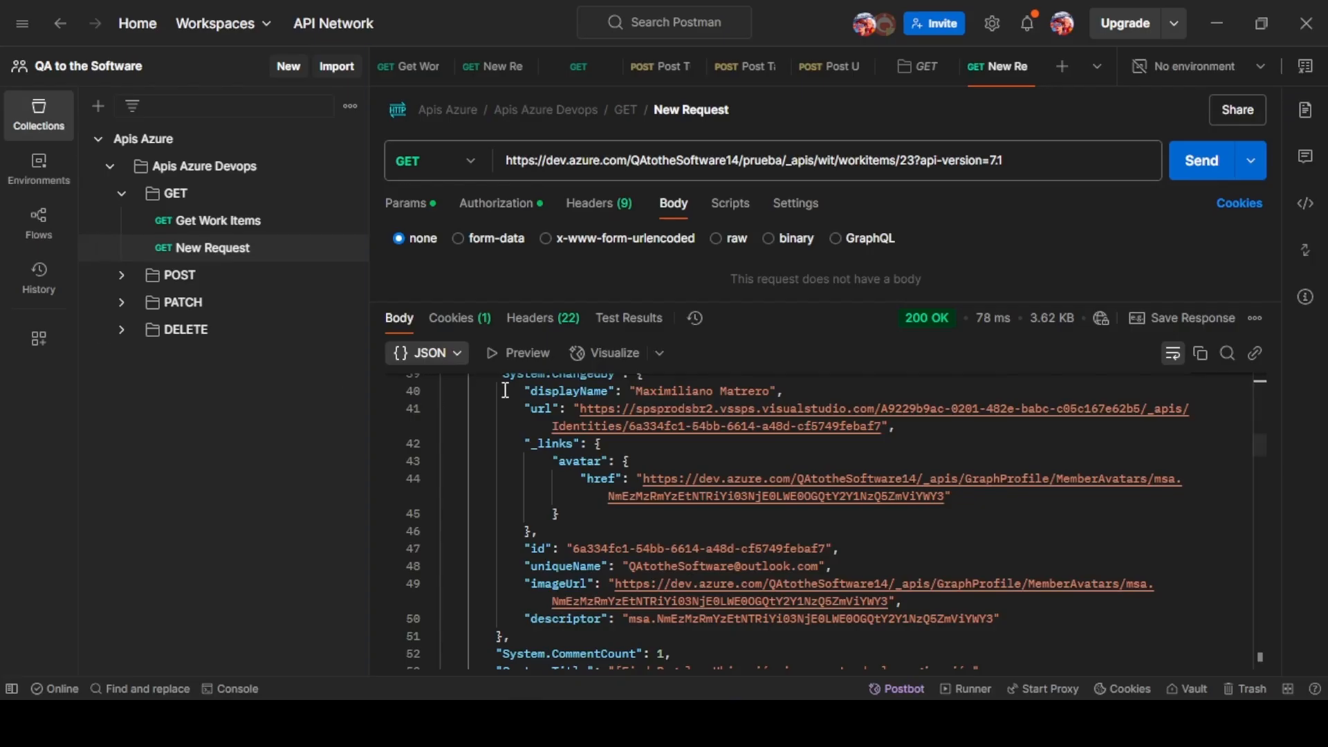
{"action": "left_click", "coordinate": [919, 159]}
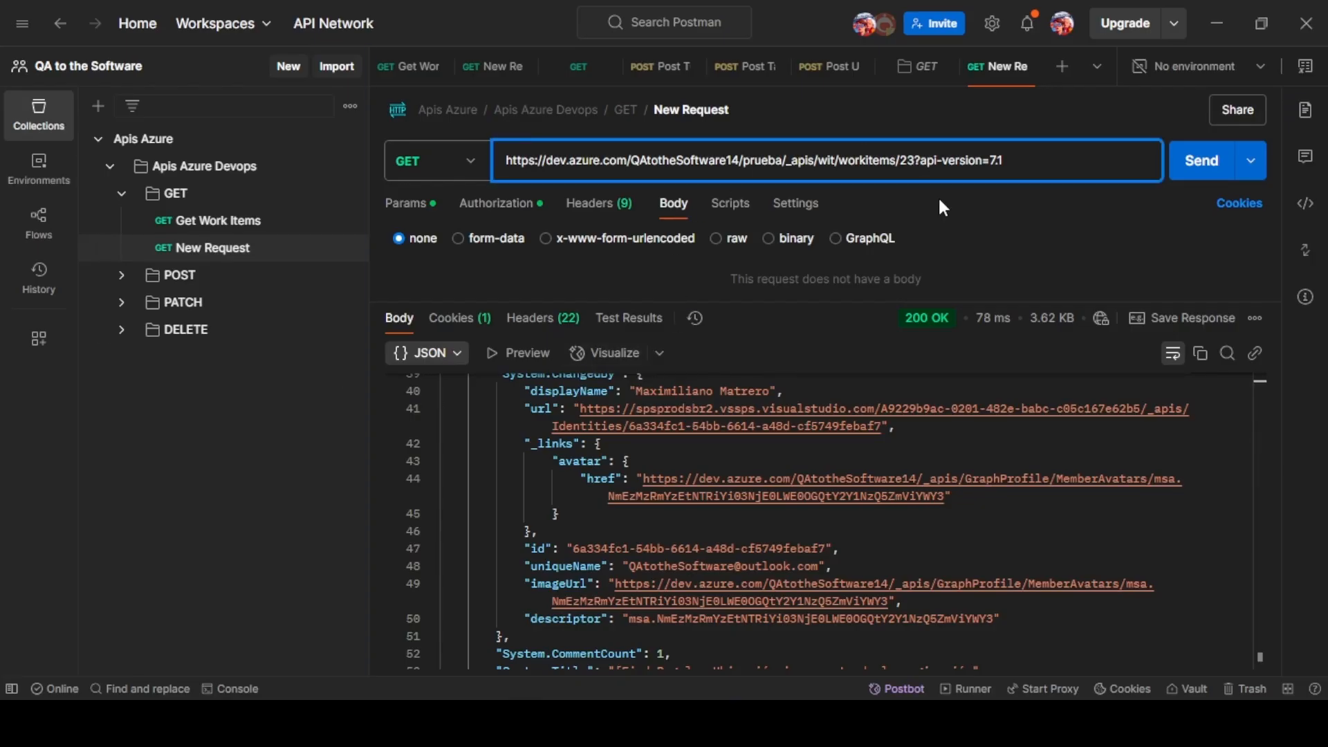
{"action": "key", "text": "BackSpace"}
{"action": "key", "text": "BackSpace"}
{"action": "type", "text": "14"}
{"action": "left_click", "coordinate": [1193, 172]}
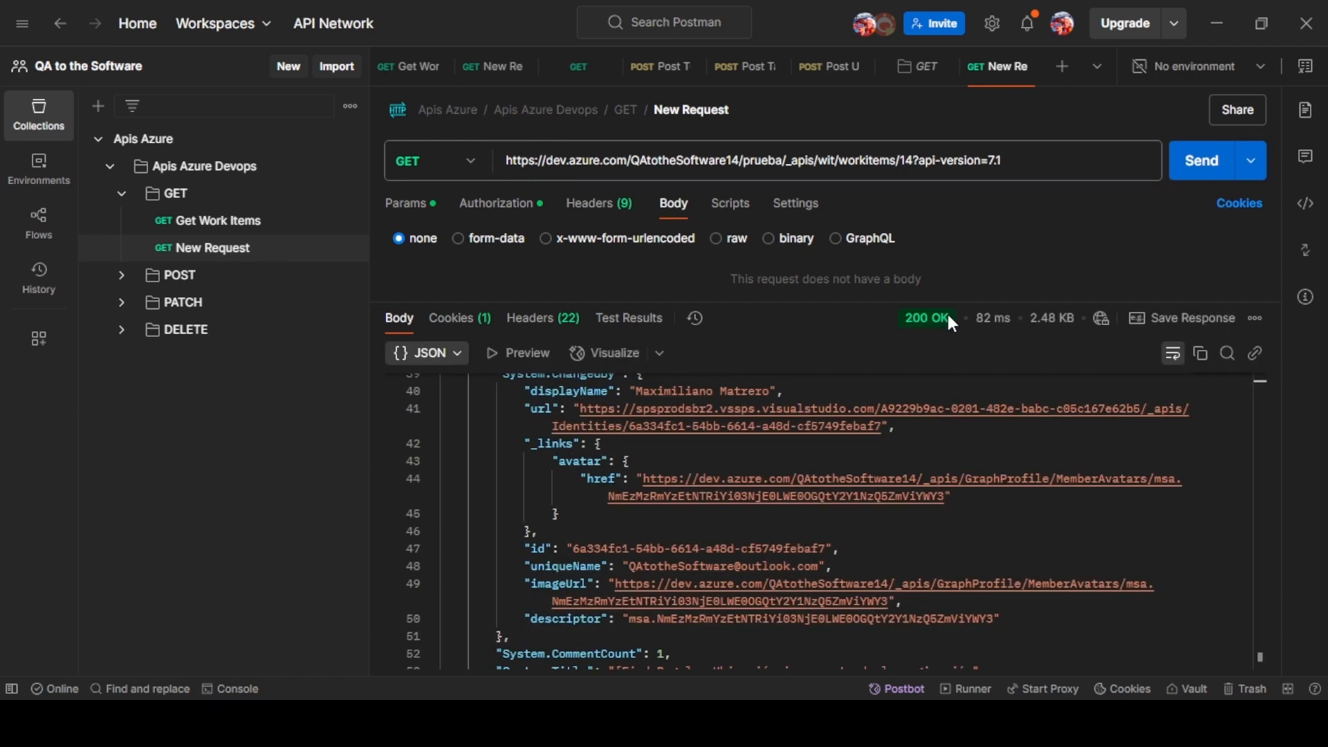
Review the test case's JSON response, including its ID, WorkItemType, state and reason.
{"action": "scroll", "coordinate": [700, 505], "scroll_direction": "up", "scroll_amount": 1}
{"action": "scroll", "coordinate": [700, 505], "scroll_direction": "down", "scroll_amount": 2}
{"action": "scroll", "coordinate": [777, 504], "scroll_direction": "up", "scroll_amount": 15}
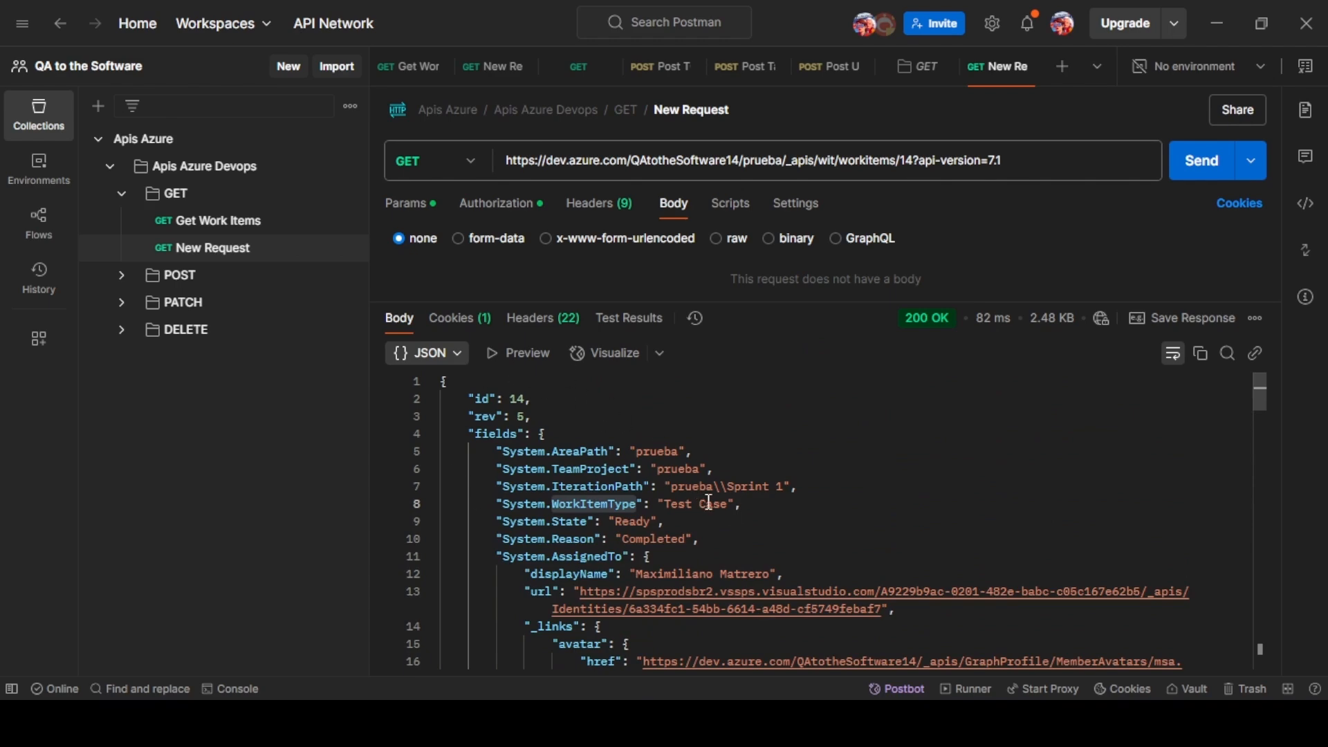
{"action": "scroll", "coordinate": [687, 530], "scroll_direction": "down", "scroll_amount": 4}
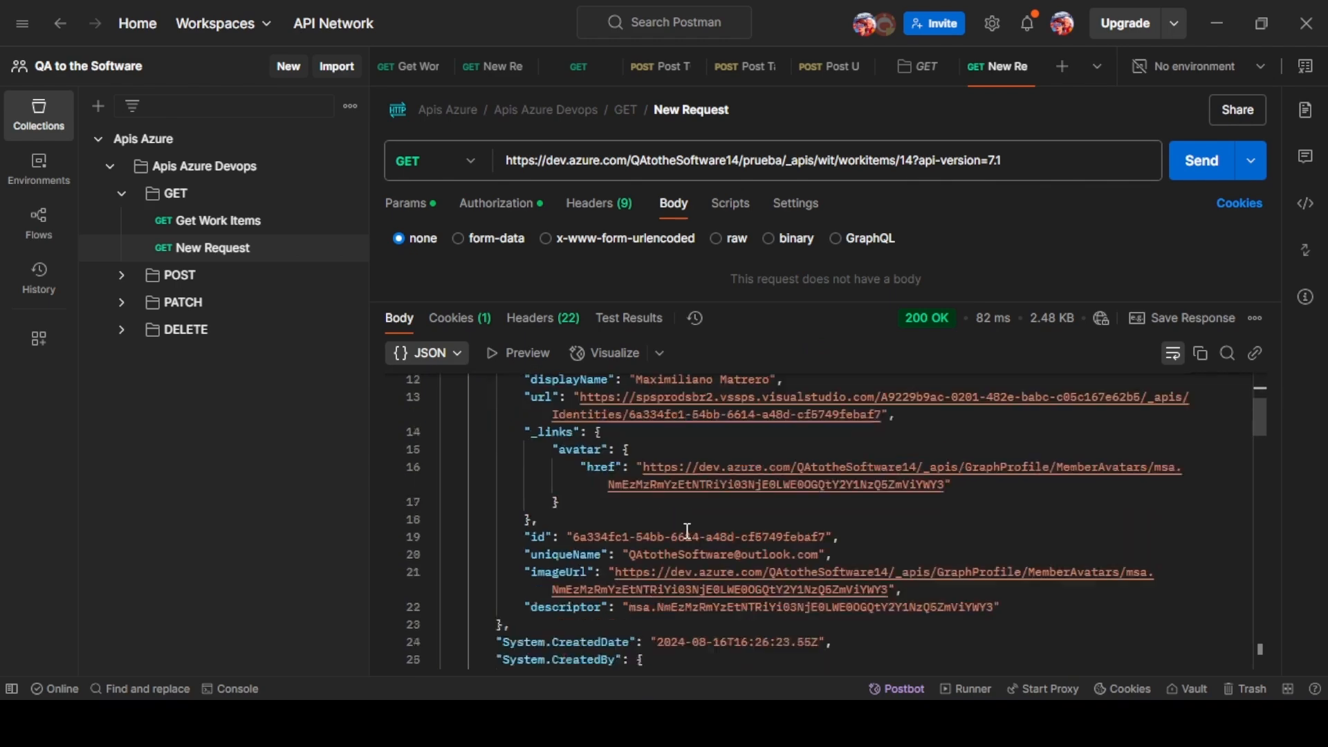
{"action": "scroll", "coordinate": [688, 530], "scroll_direction": "up", "scroll_amount": 4}
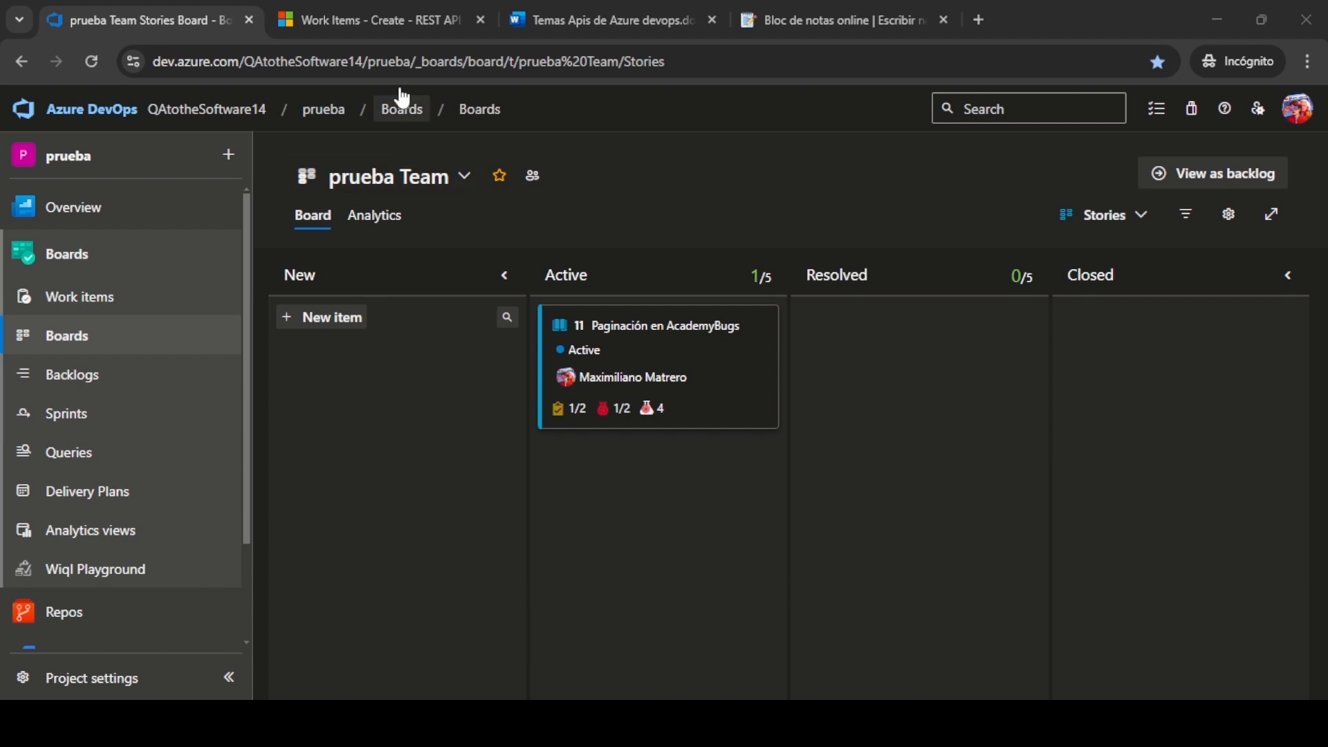
In the browser, read the "Work Items - Create" REST API reference: URI parameters, request body media type, responses, security scopes and the sample request.
{"action": "left_click", "coordinate": [386, 21]}
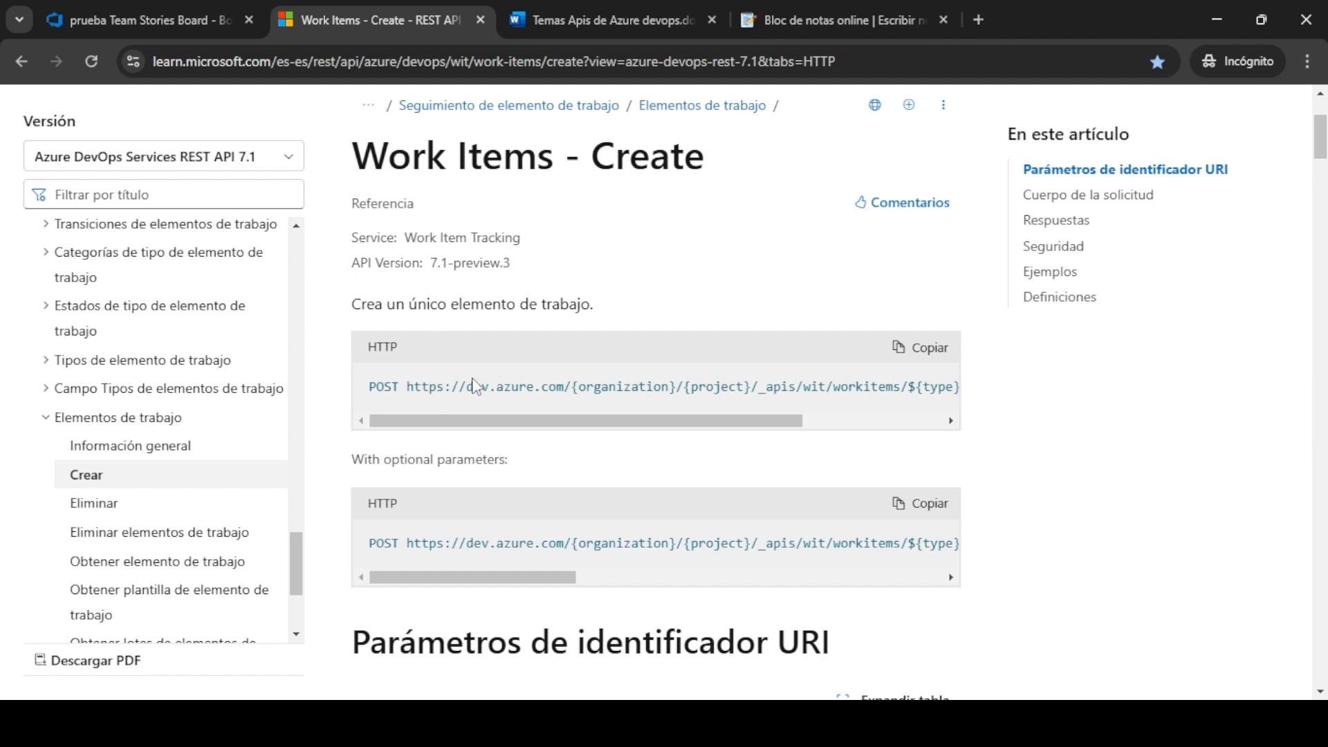
{"action": "scroll", "coordinate": [481, 391], "scroll_direction": "down", "scroll_amount": 4}
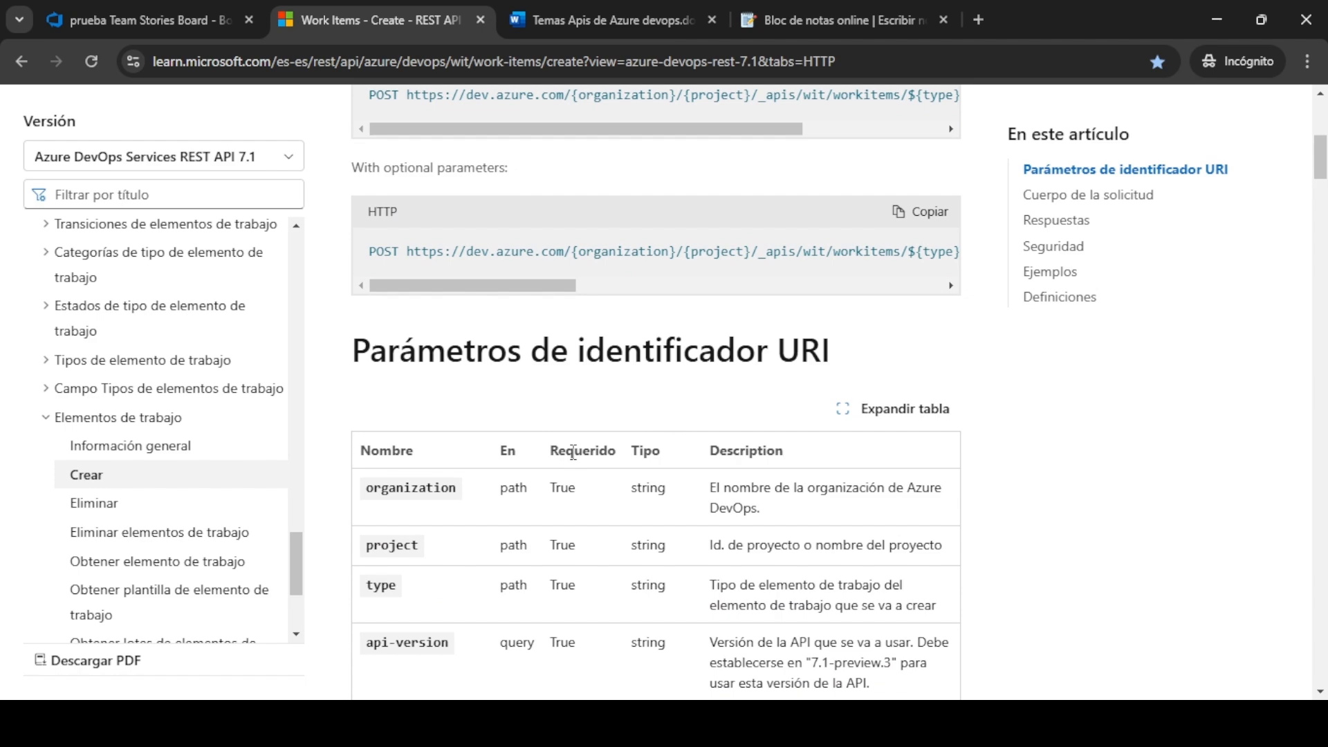
{"action": "scroll", "coordinate": [573, 453], "scroll_direction": "down", "scroll_amount": 10}
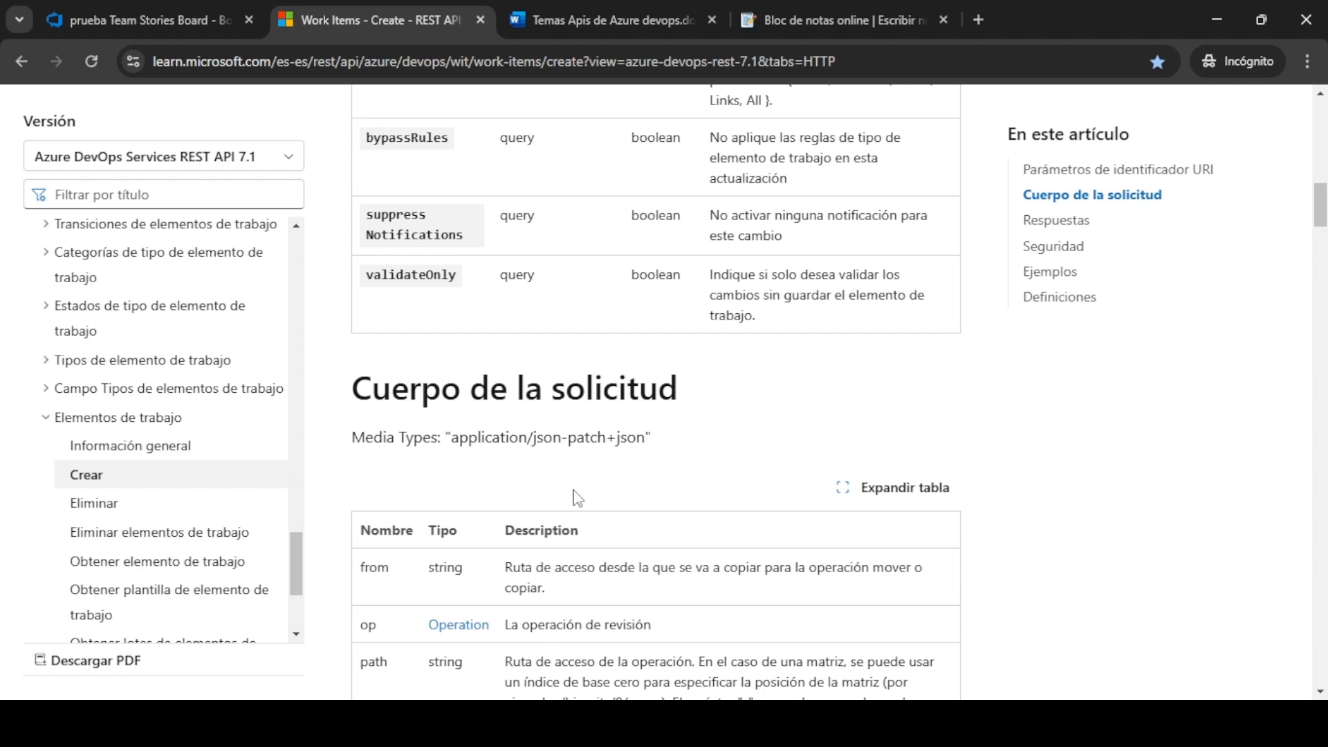
{"action": "scroll", "coordinate": [584, 477], "scroll_direction": "down", "scroll_amount": 1}
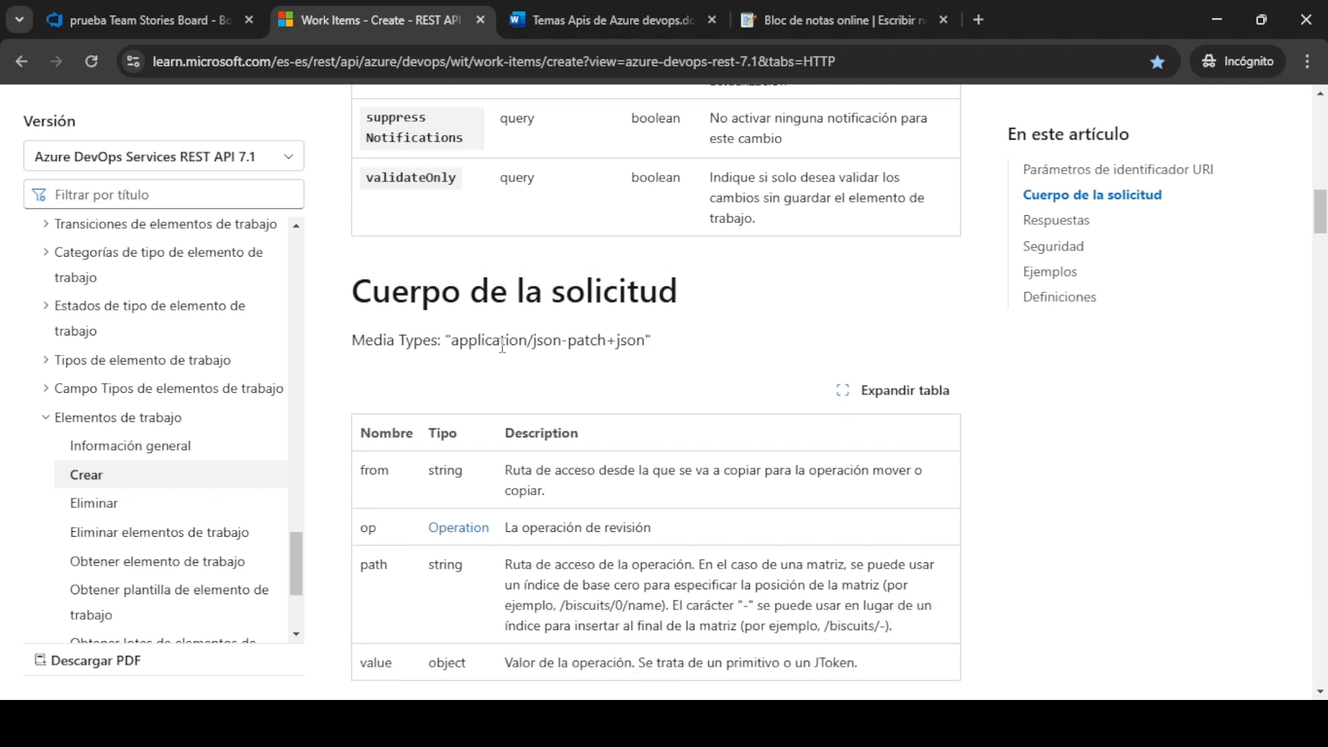
{"action": "scroll", "coordinate": [524, 386], "scroll_direction": "down", "scroll_amount": 5}
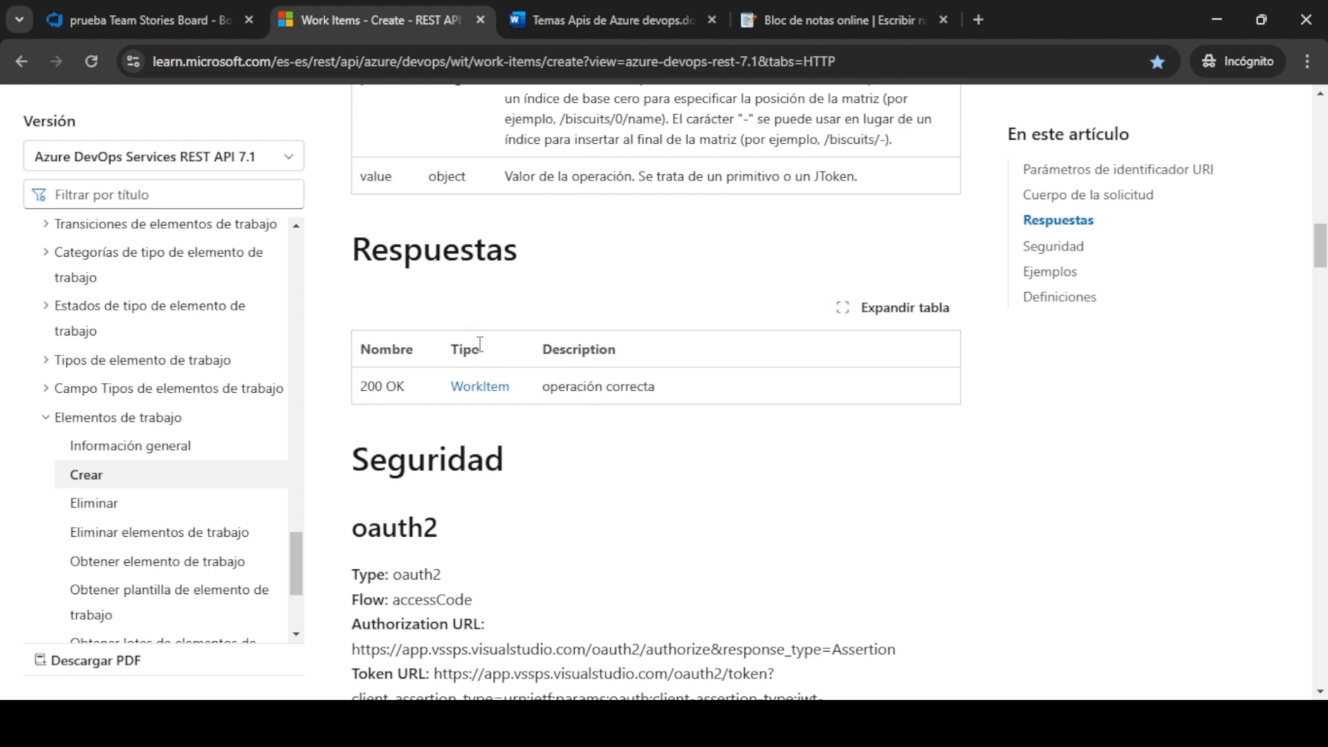
{"action": "scroll", "coordinate": [537, 398], "scroll_direction": "down", "scroll_amount": 2}
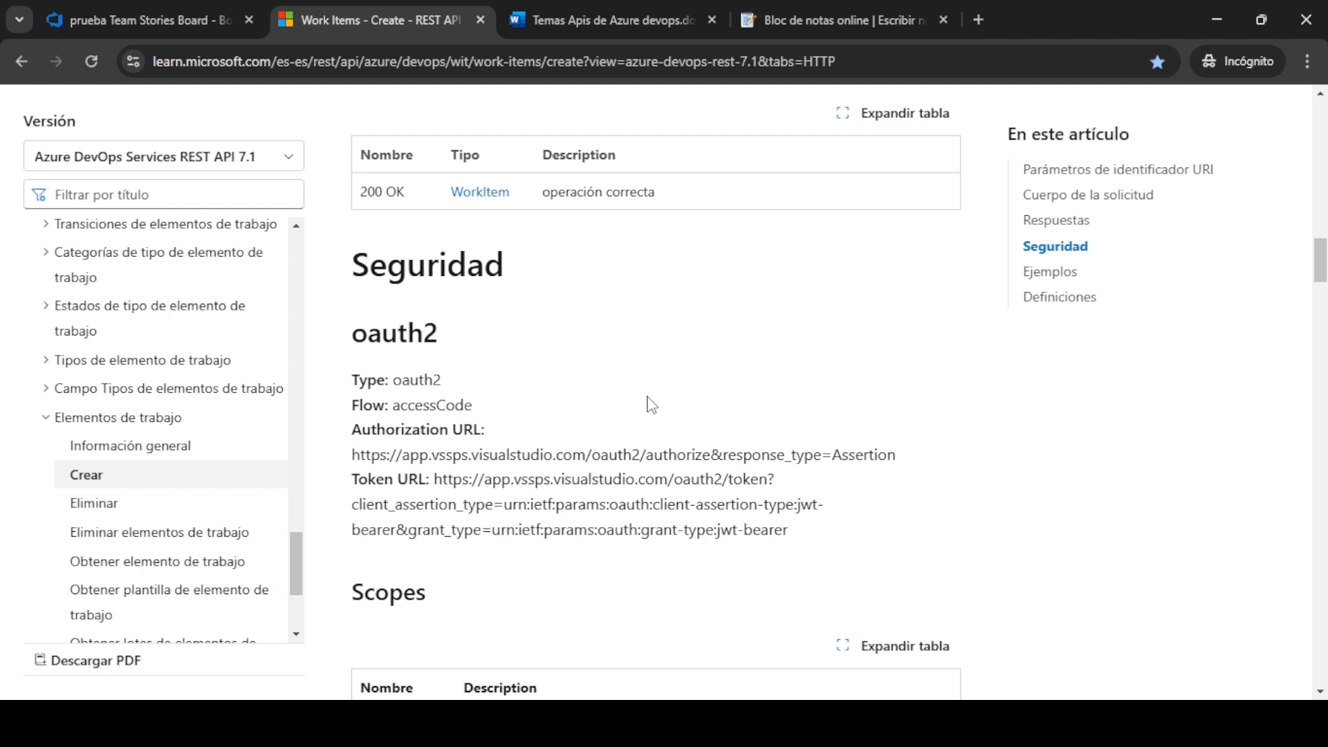
{"action": "scroll", "coordinate": [652, 405], "scroll_direction": "down", "scroll_amount": 2}
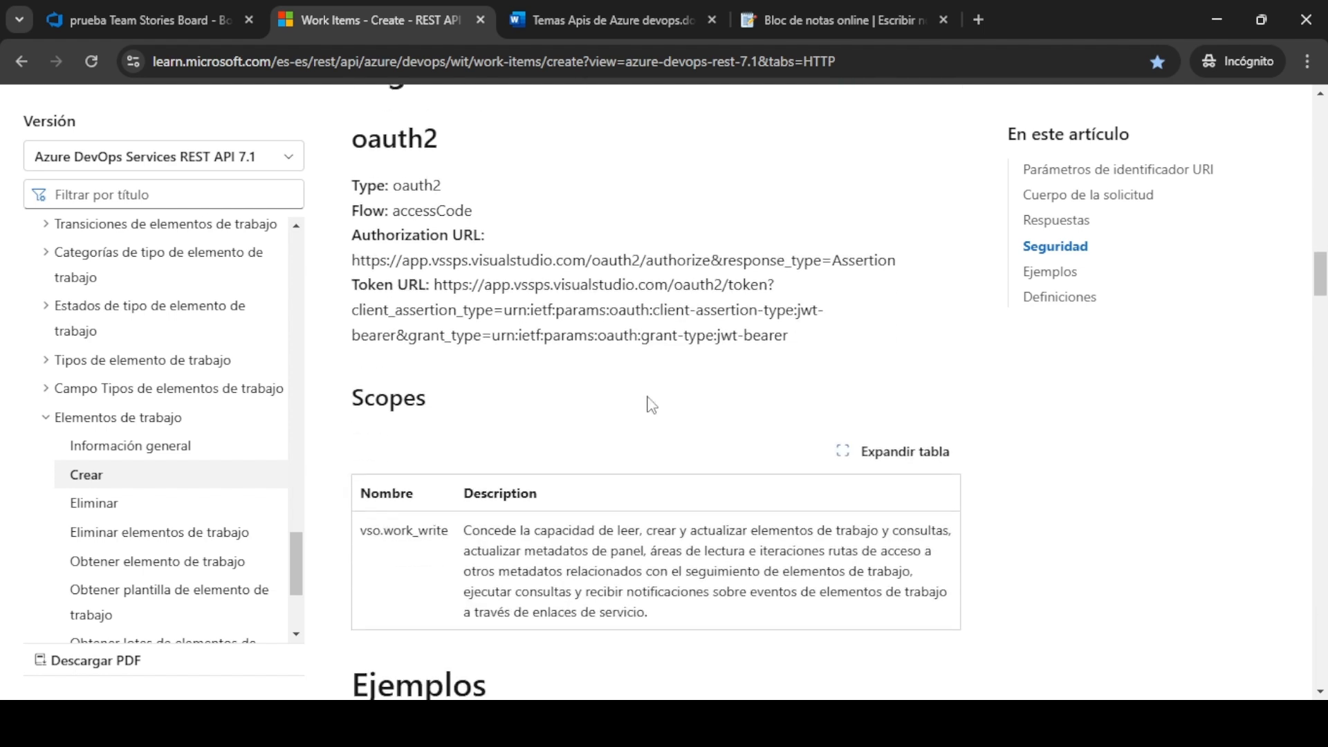
{"action": "scroll", "coordinate": [651, 405], "scroll_direction": "down", "scroll_amount": 6}
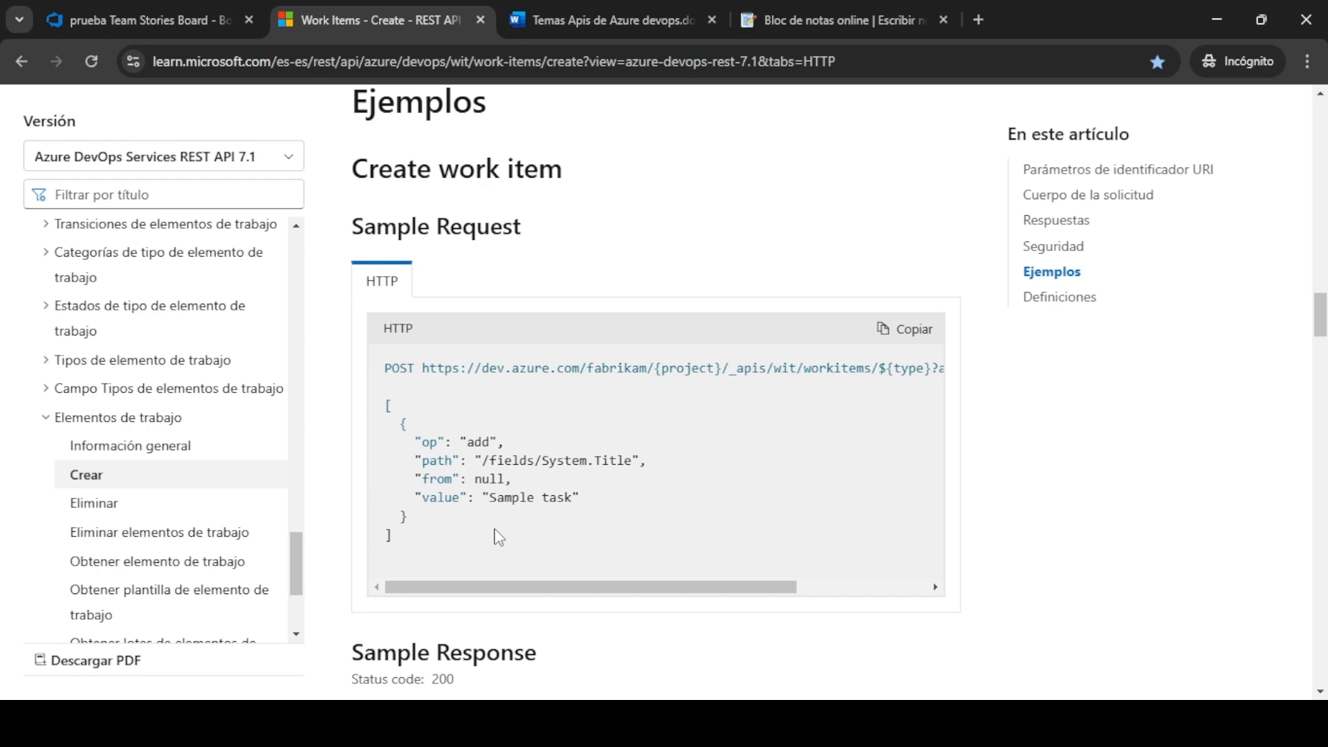
{"action": "scroll", "coordinate": [497, 534], "scroll_direction": "down", "scroll_amount": 1}
{"action": "scroll", "coordinate": [496, 532], "scroll_direction": "up", "scroll_amount": 4}
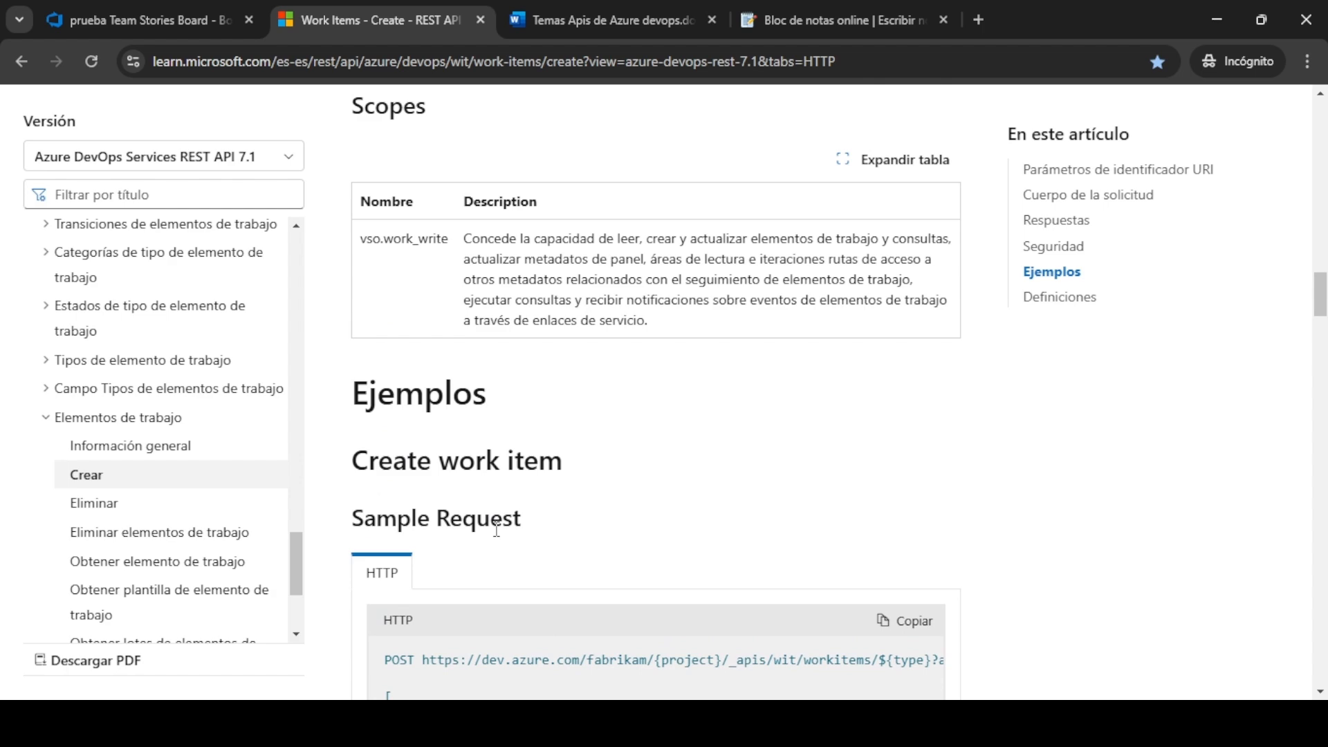
Switch to Postman, expand the POST folder and open its "Post User Story" request.
{"action": "key", "text": "alt+Tab"}
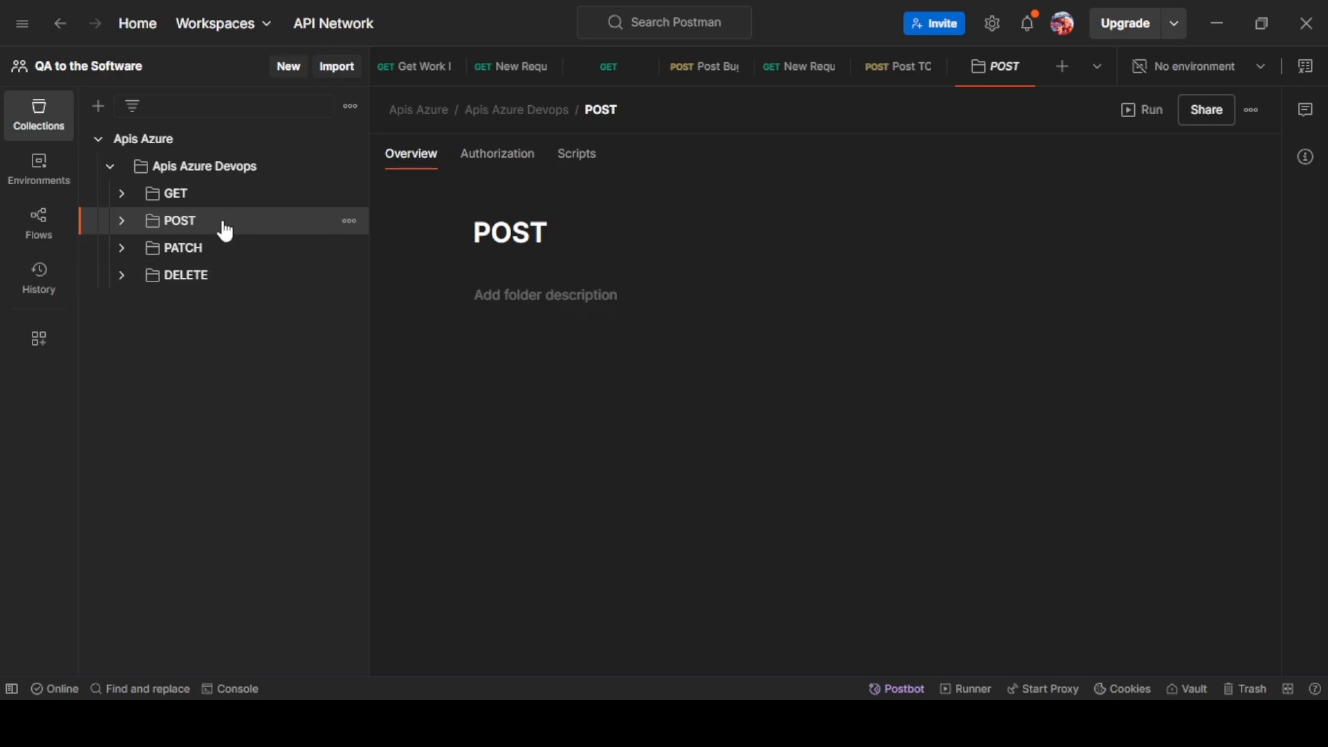
{"action": "left_click", "coordinate": [123, 223]}
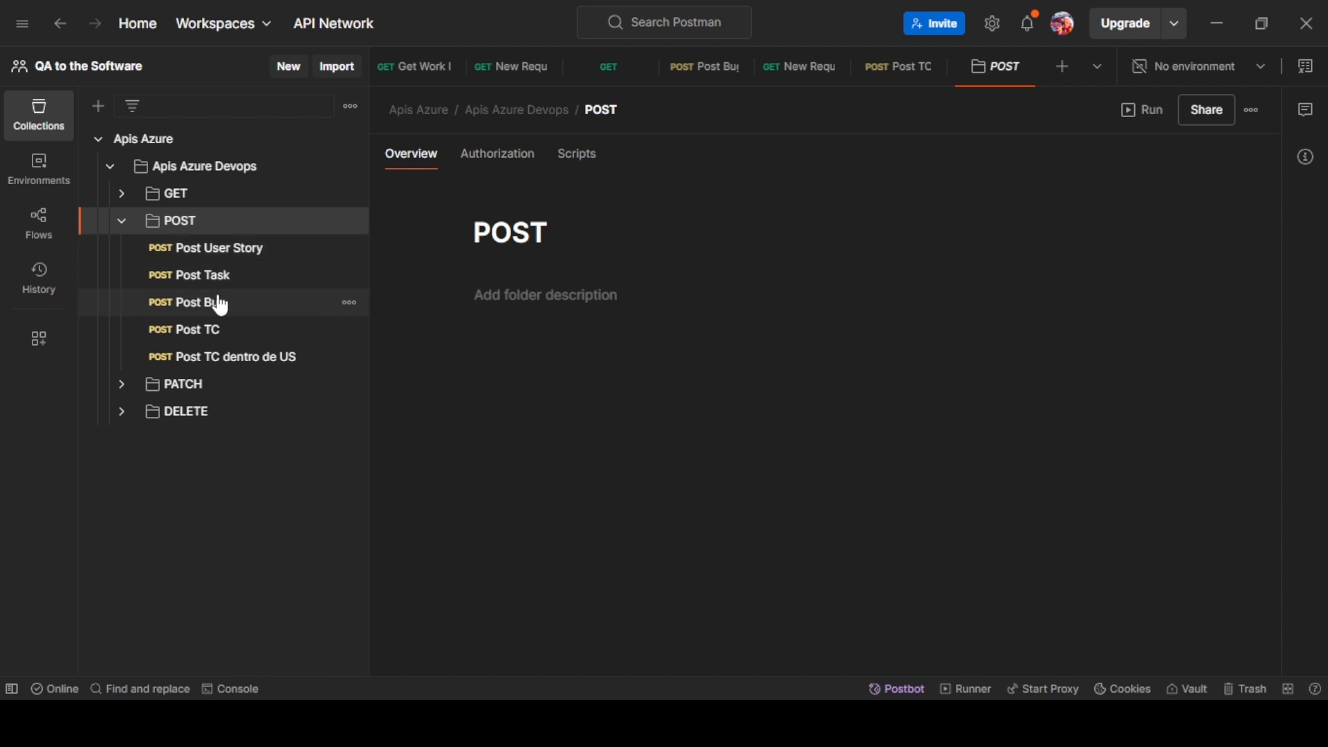
{"action": "left_click", "coordinate": [246, 252]}
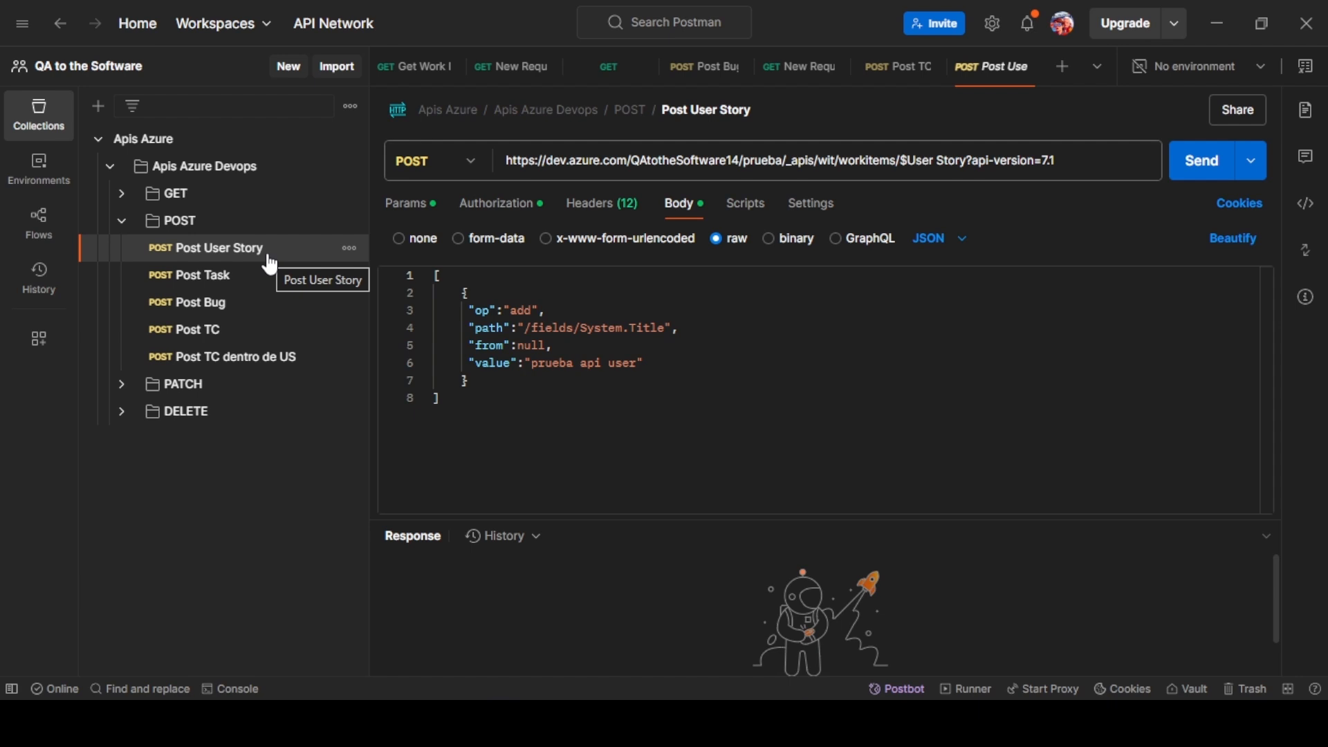
Examine the organization, project and work item type in the POST URL, and the title value in the JSON body.
{"action": "double_click", "coordinate": [652, 163]}
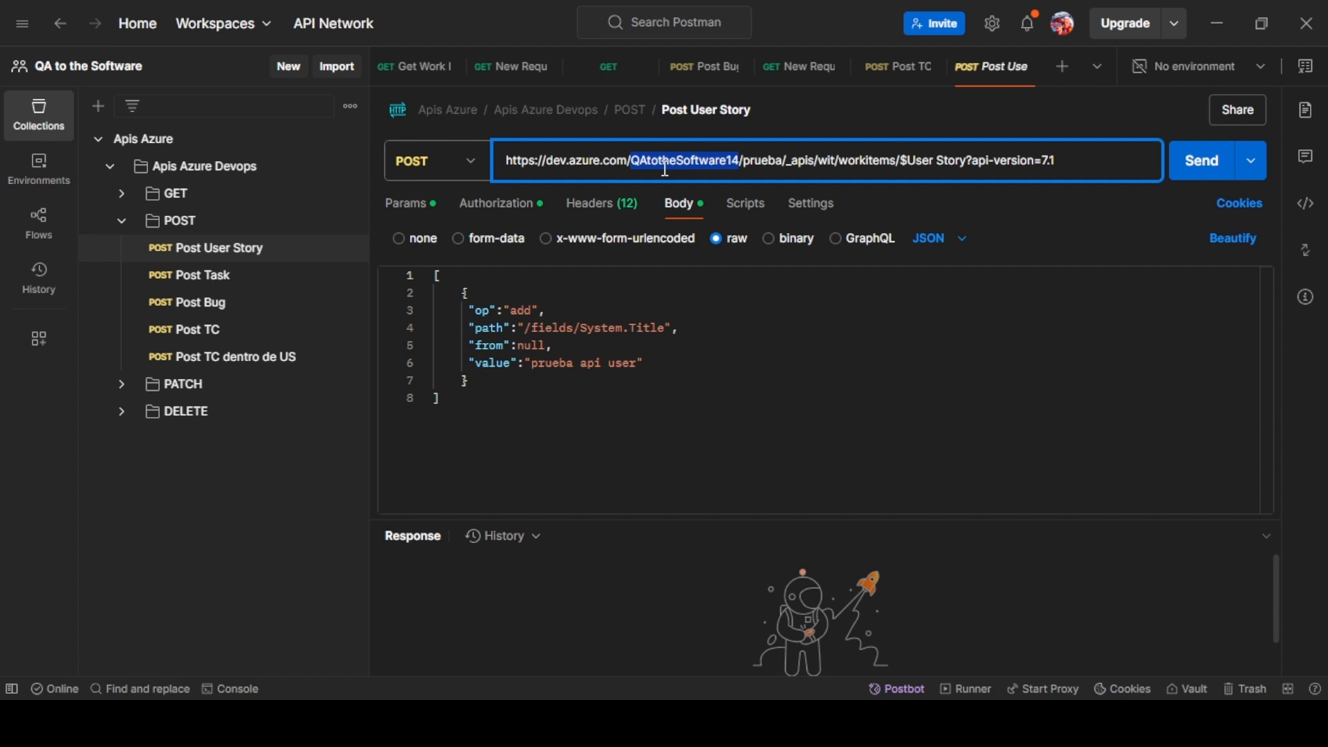
{"action": "double_click", "coordinate": [761, 161]}
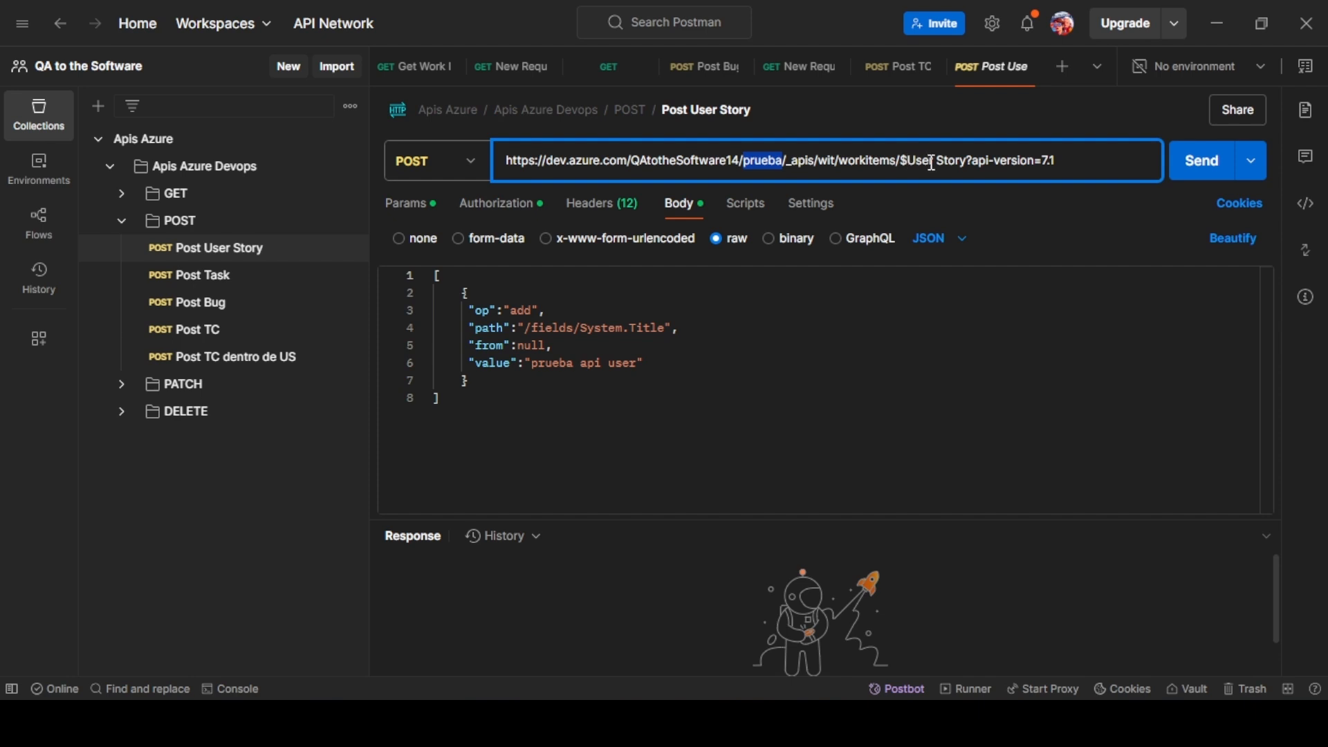
{"action": "left_click", "coordinate": [967, 163]}
{"action": "left_click", "coordinate": [637, 364]}
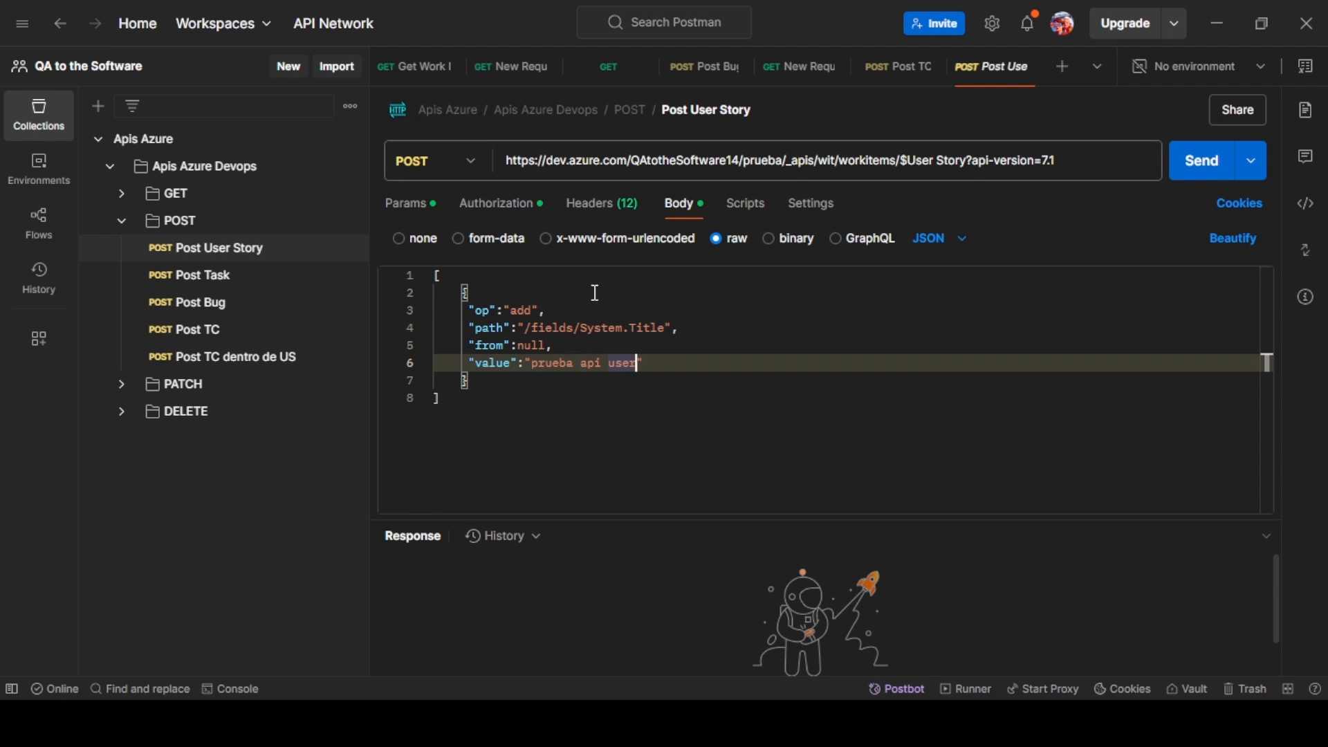
Check the POST request's Basic Auth setup, Content-Type header, api-version parameter and raw JSON body.
{"action": "left_click", "coordinate": [521, 208]}
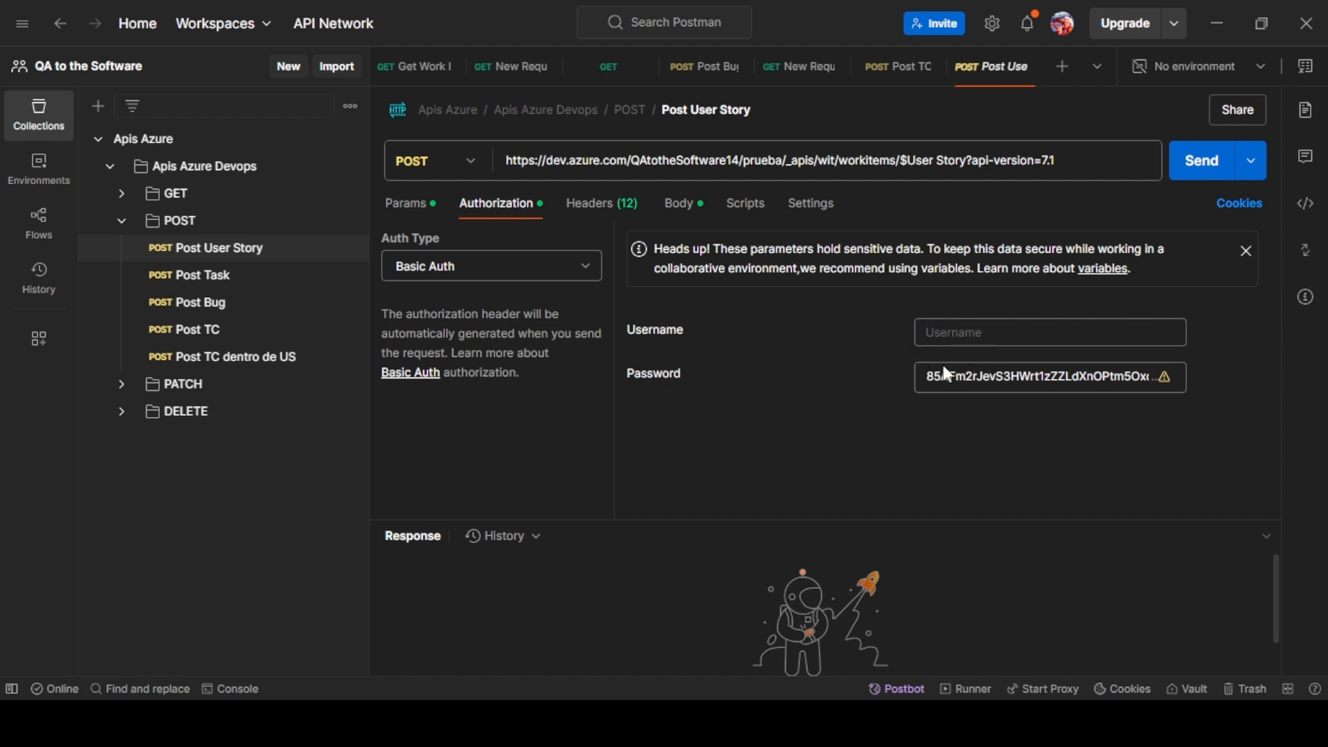
{"action": "left_click", "coordinate": [681, 205]}
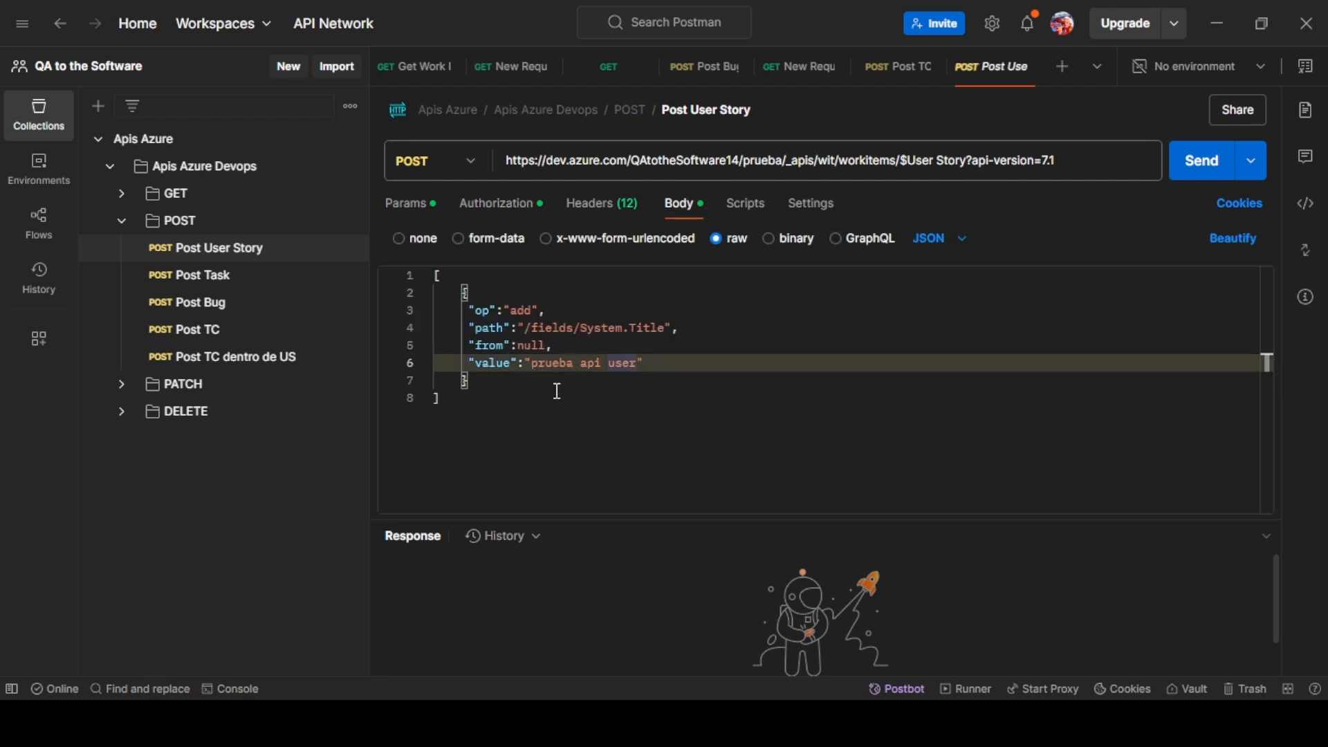
{"action": "left_click", "coordinate": [595, 218]}
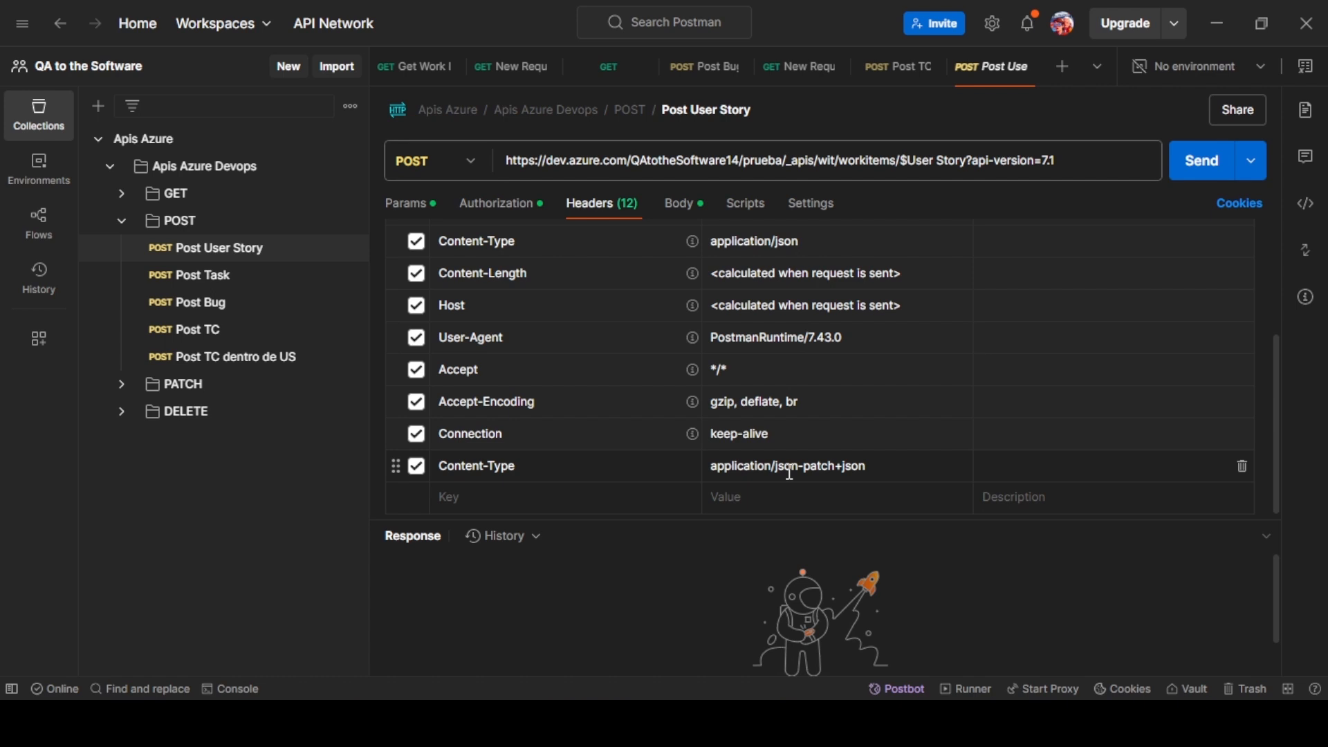
{"action": "left_click", "coordinate": [427, 209]}
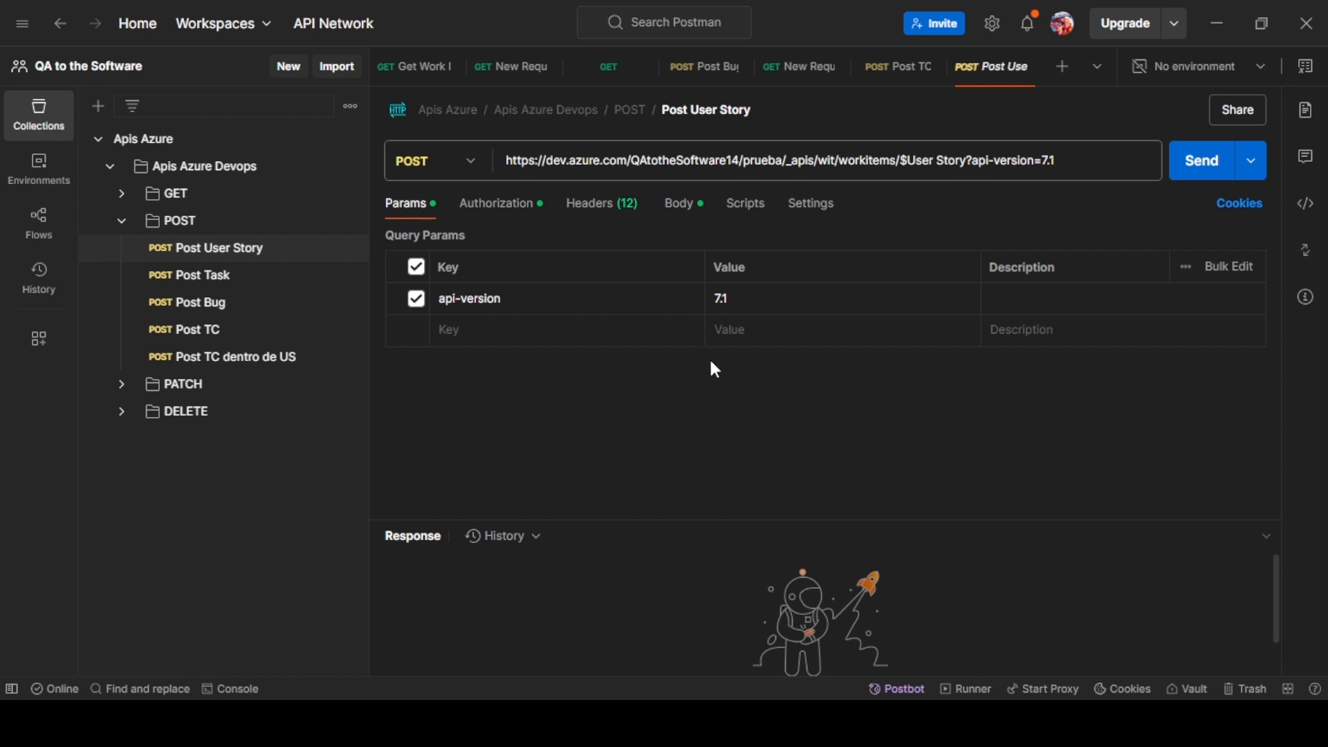
{"action": "left_click", "coordinate": [676, 219]}
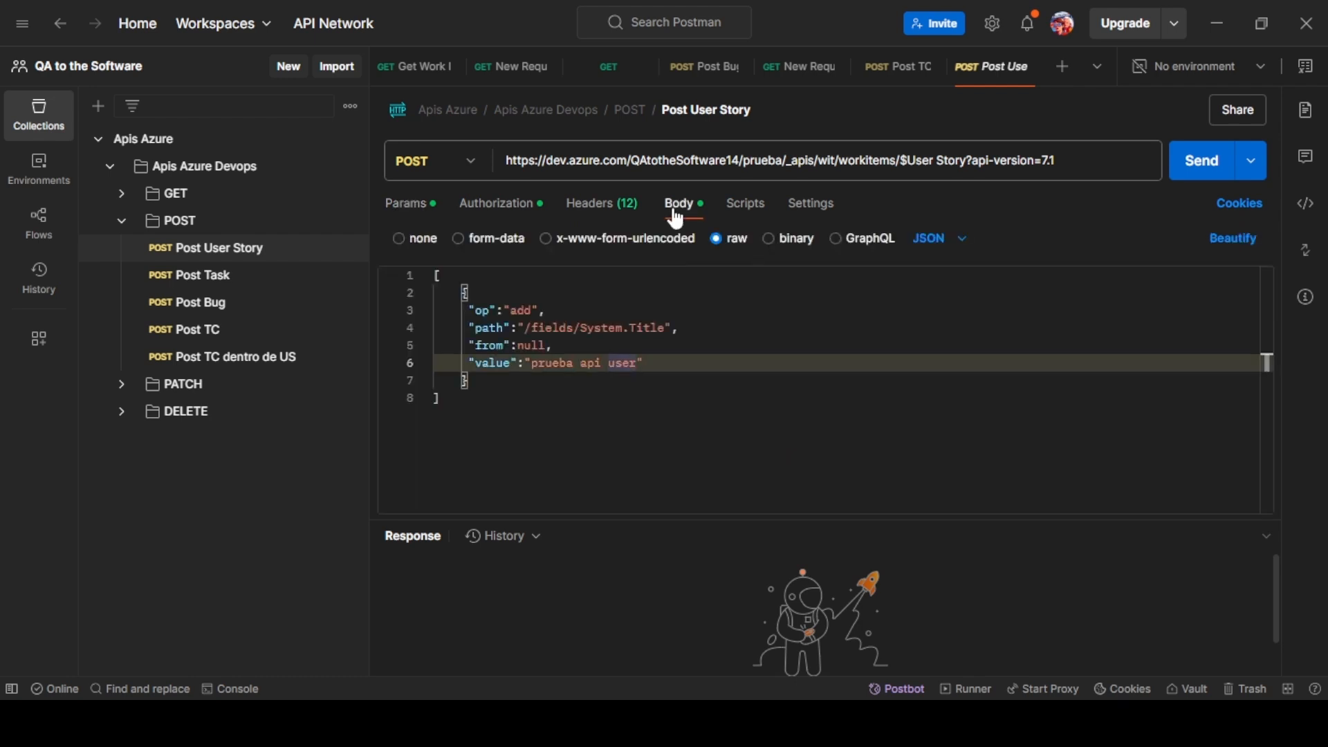
{"action": "left_click", "coordinate": [616, 397]}
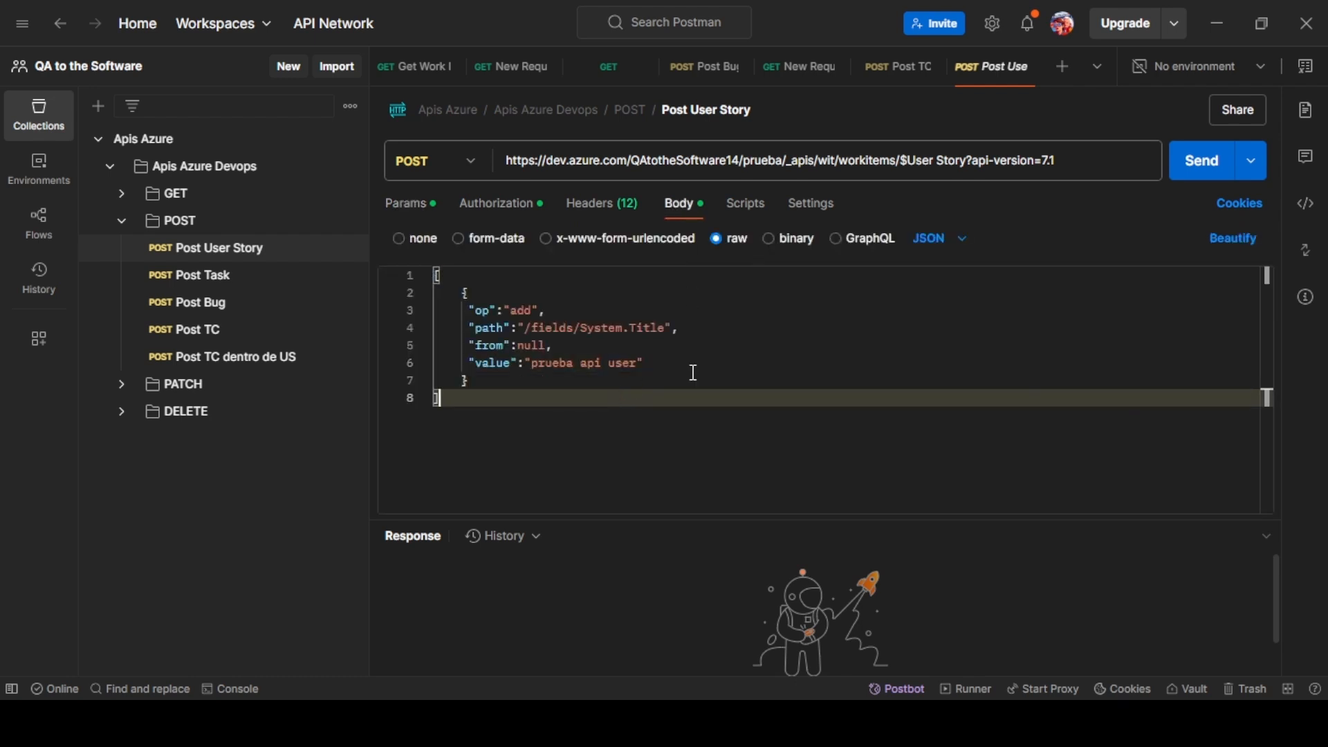
Send the Post User Story request, enlarge the response area and review the created item's ID, type, state and creation details.
{"action": "left_click", "coordinate": [1201, 181]}
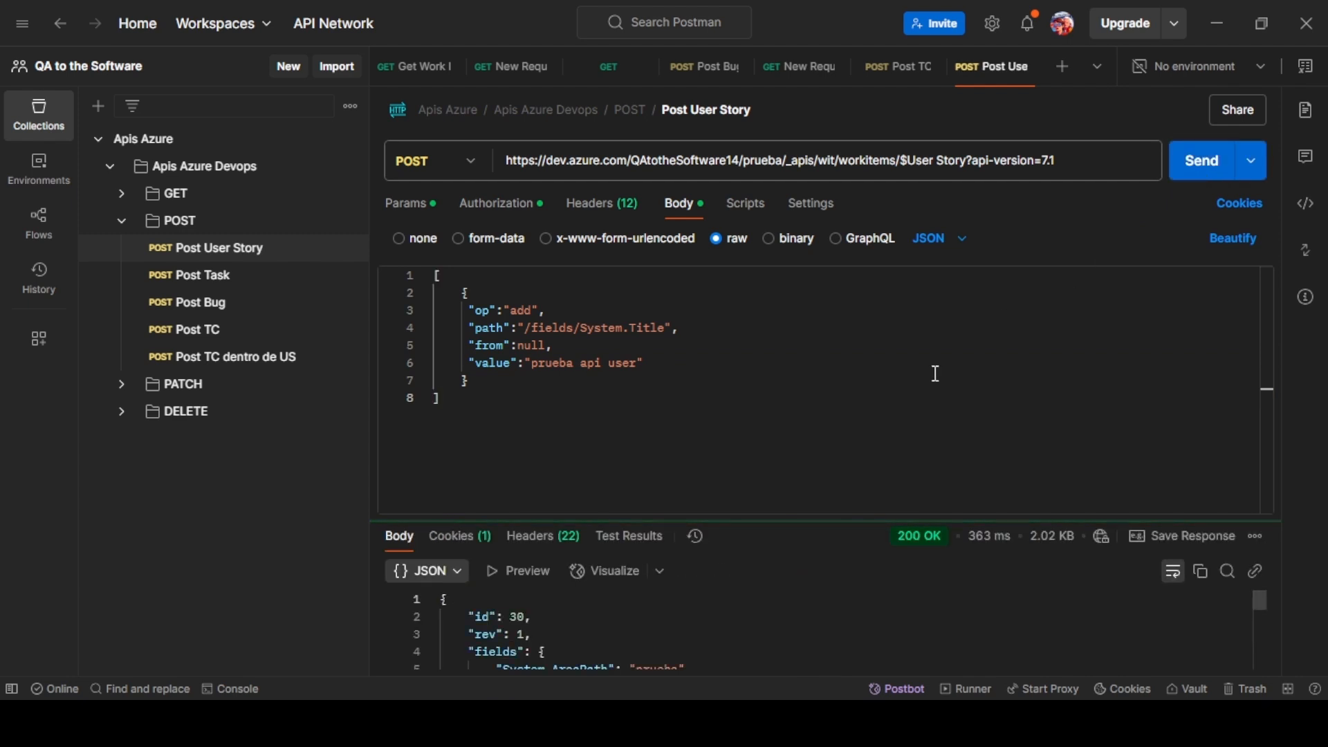
{"action": "left_click_drag", "start_coordinate": [785, 517], "coordinate": [775, 392]}
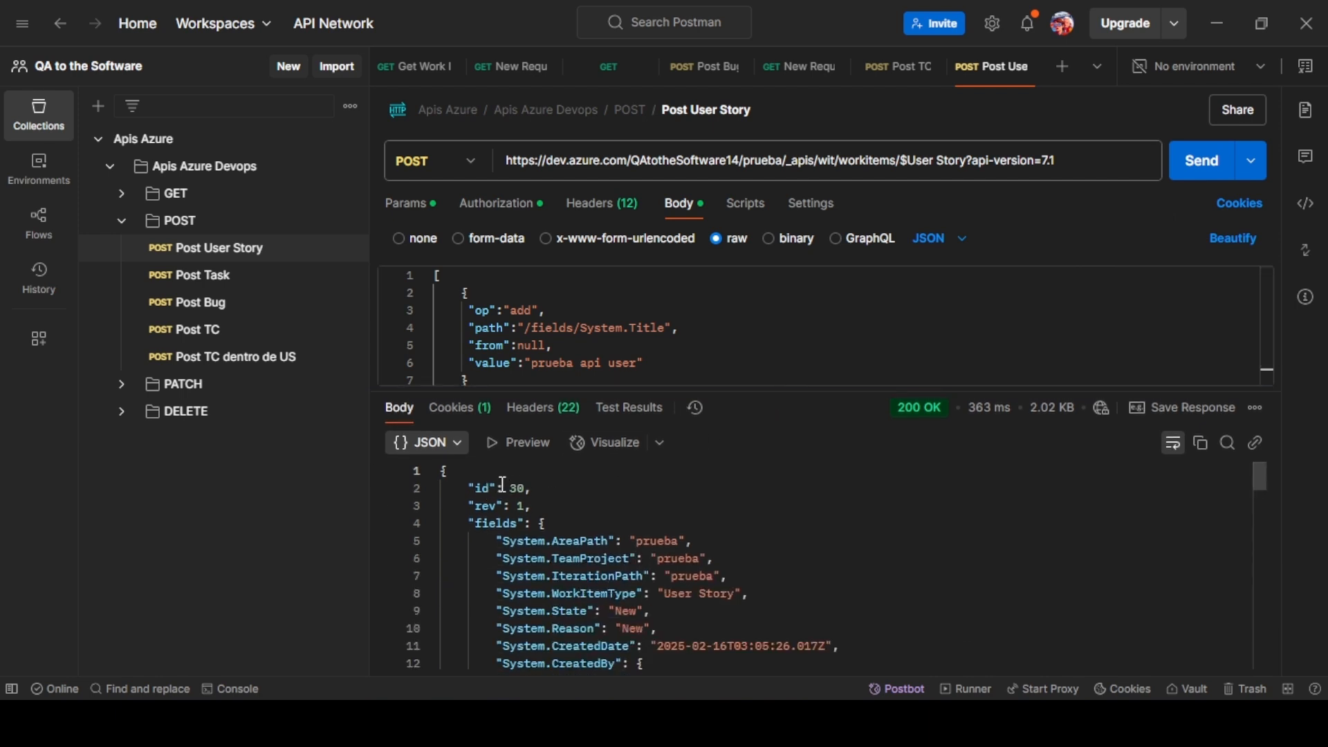
{"action": "scroll", "coordinate": [736, 521], "scroll_direction": "down", "scroll_amount": 1}
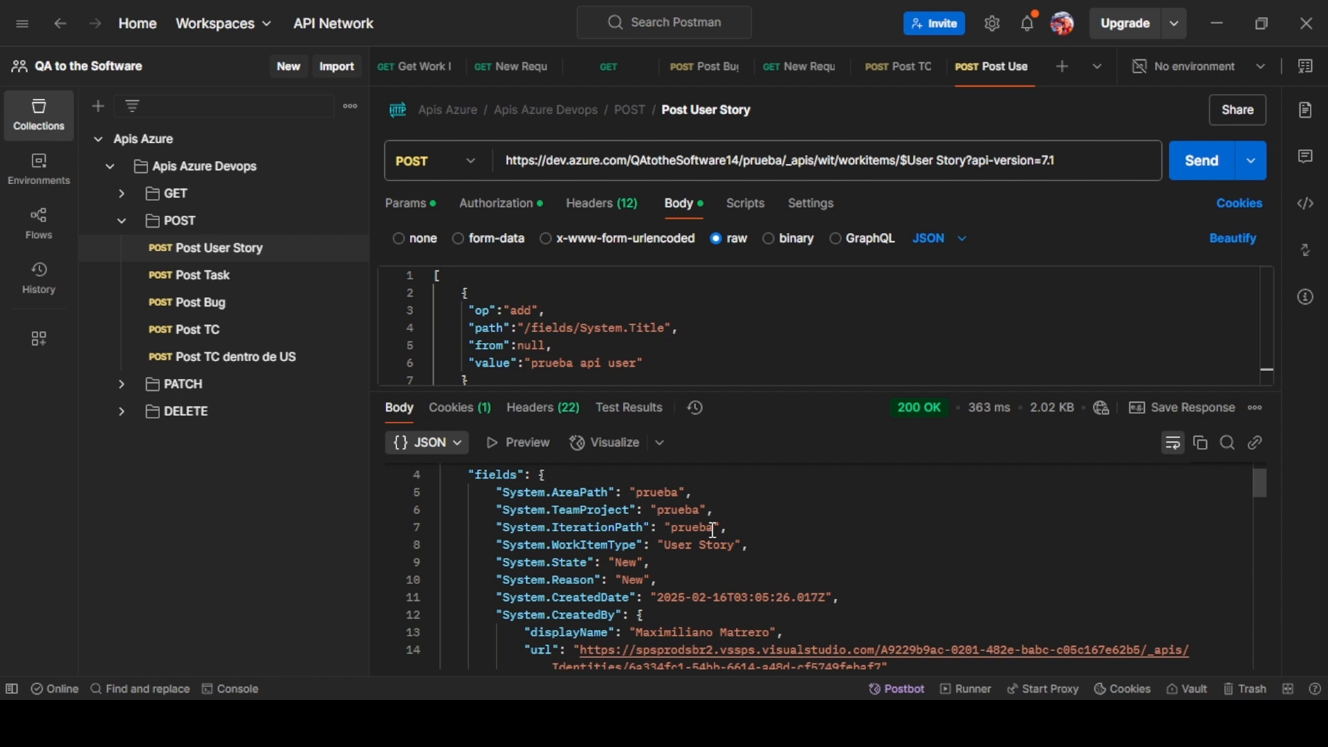
{"action": "scroll", "coordinate": [714, 531], "scroll_direction": "down", "scroll_amount": 3}
{"action": "scroll", "coordinate": [713, 531], "scroll_direction": "up", "scroll_amount": 2}
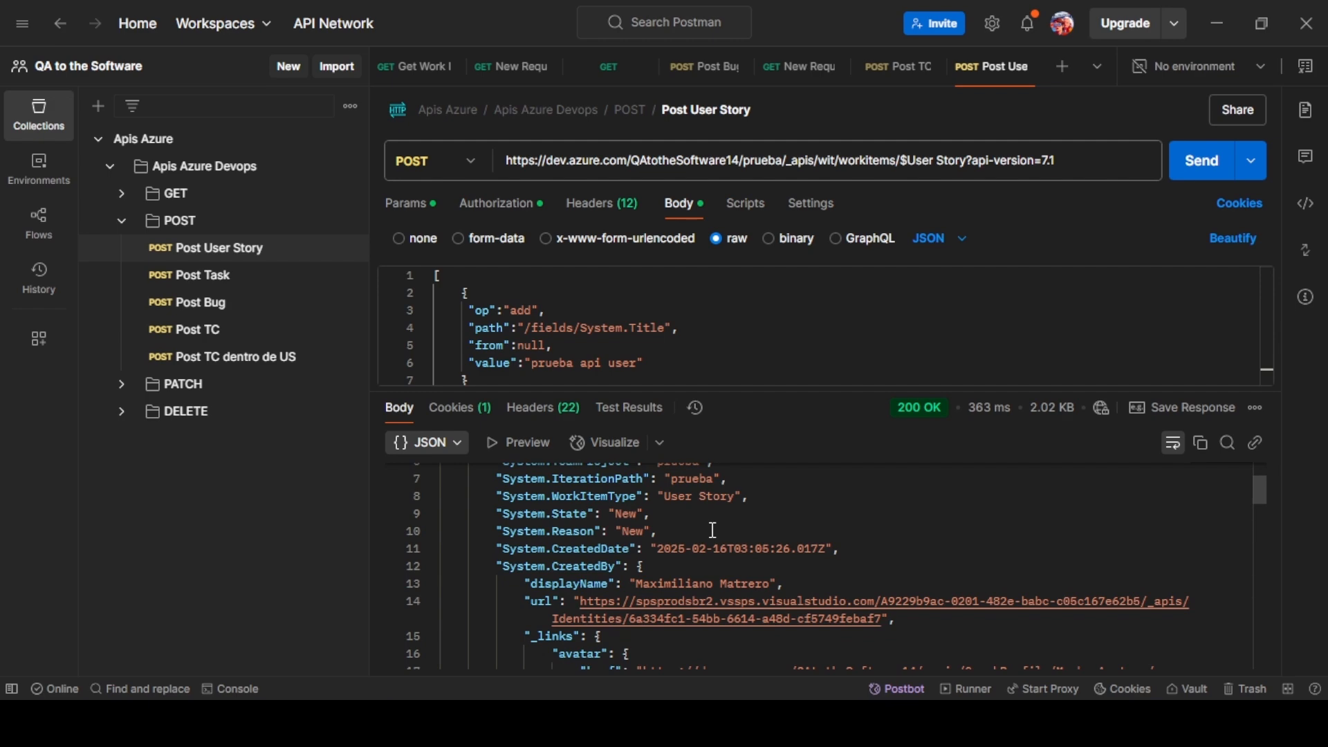
Switch to Azure DevOps in the browser and check the prueba Team board for the "prueba api user" story.
{"action": "key", "text": "alt+Tab"}
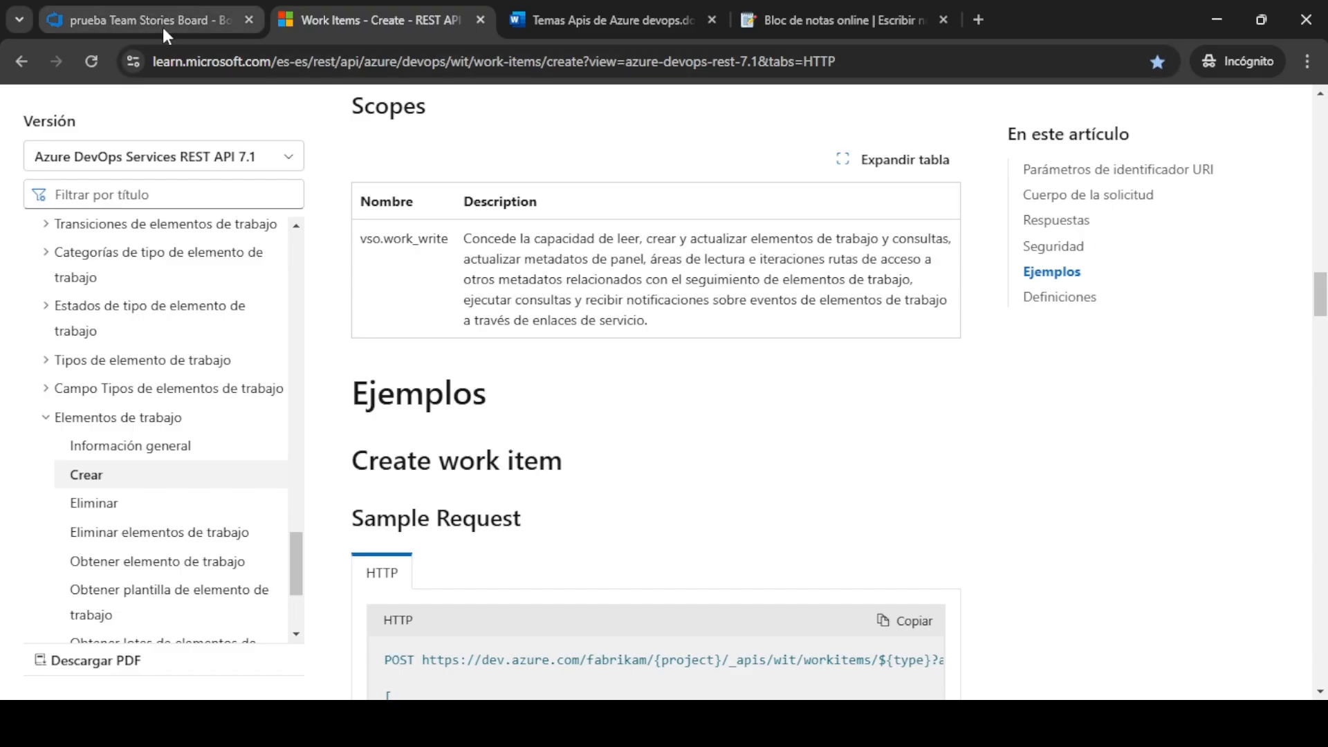
{"action": "left_click", "coordinate": [163, 26]}
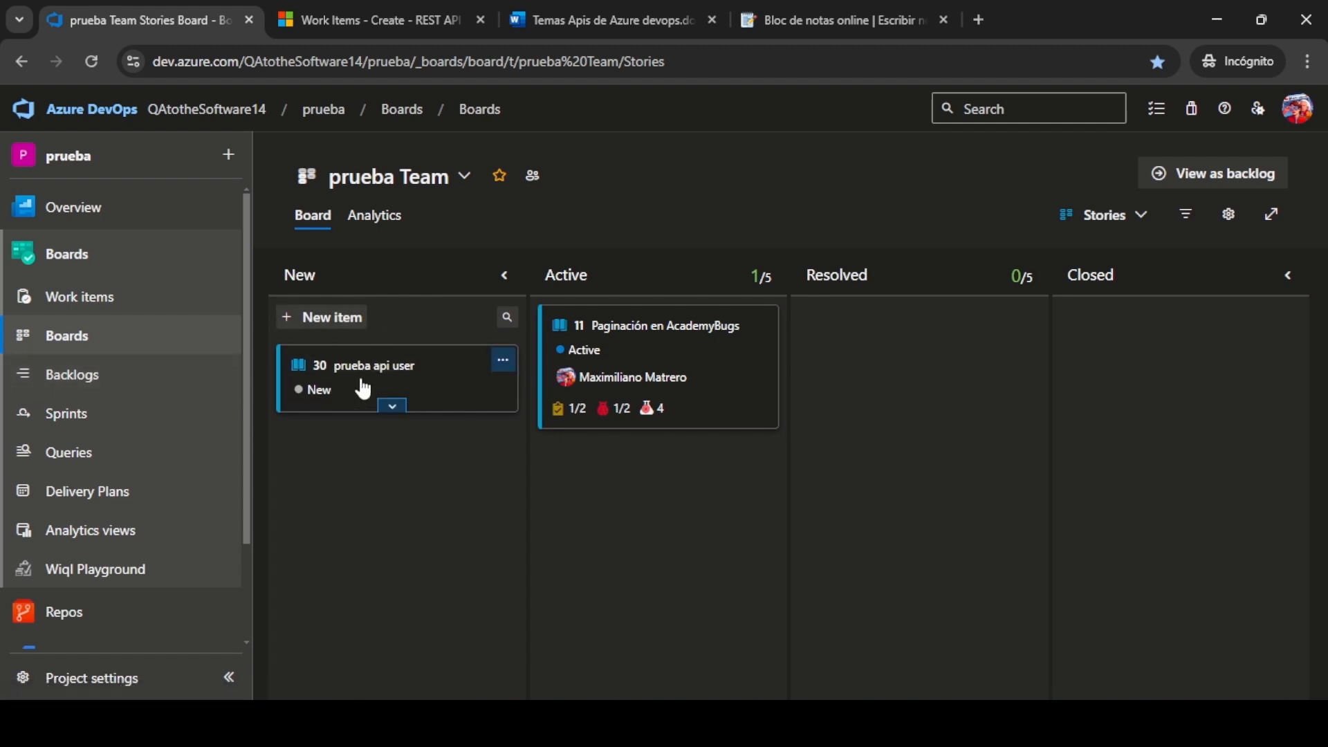
{"action": "left_click", "coordinate": [70, 339]}
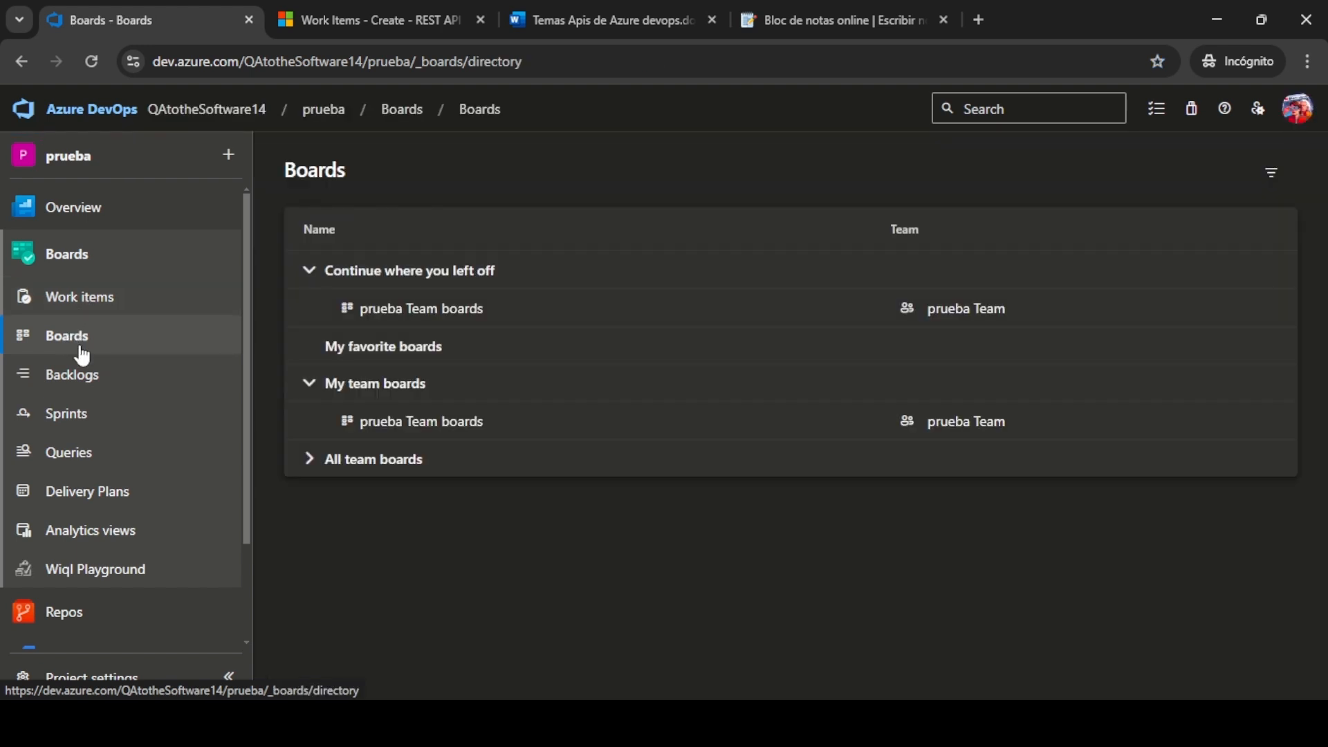
{"action": "left_click", "coordinate": [72, 340]}
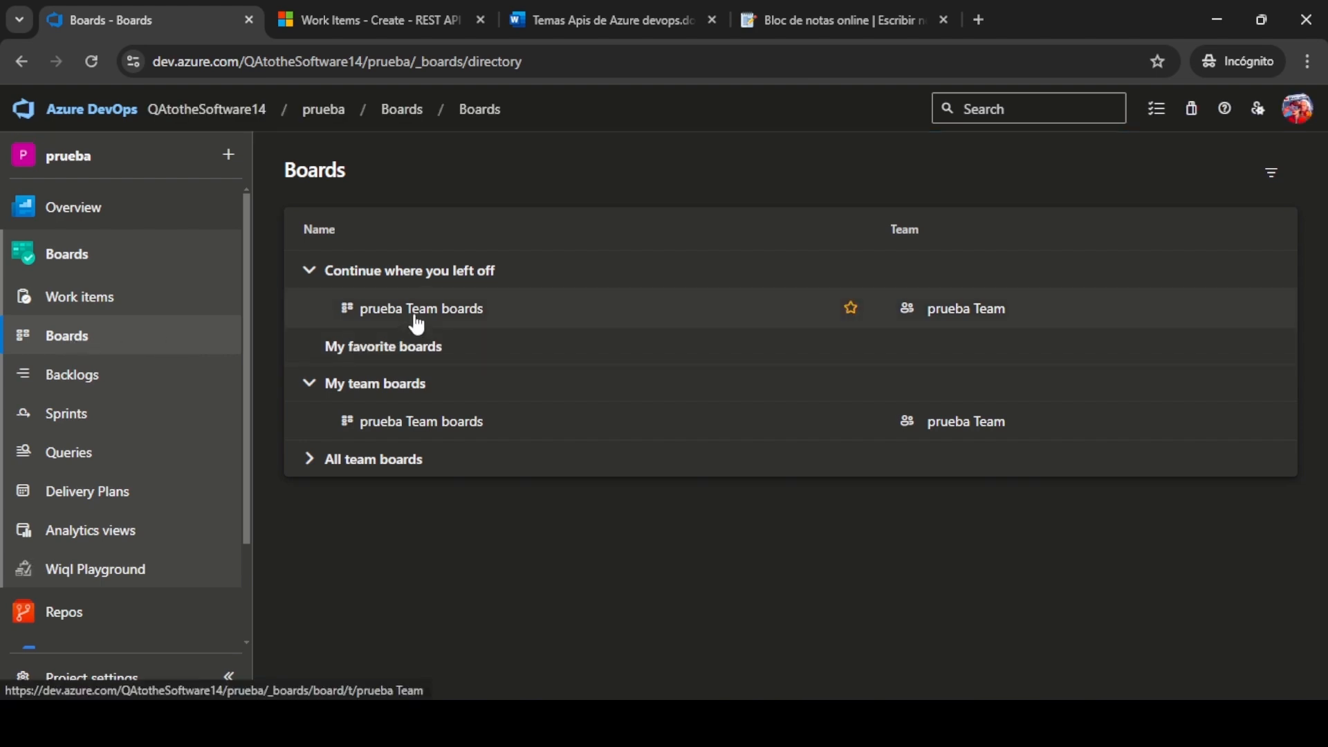
{"action": "left_click", "coordinate": [429, 422]}
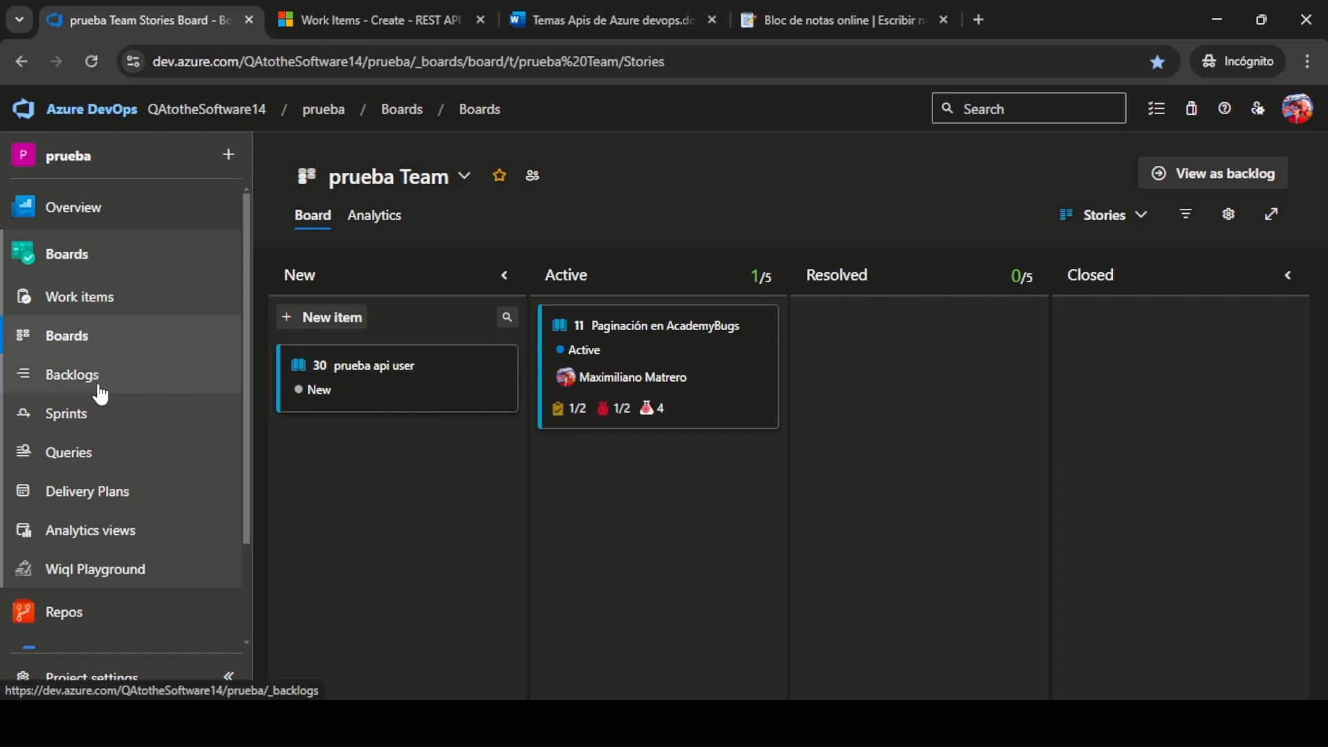
Open the "prueba api user" story from the project's work items list and examine its fields.
{"action": "left_click", "coordinate": [97, 299]}
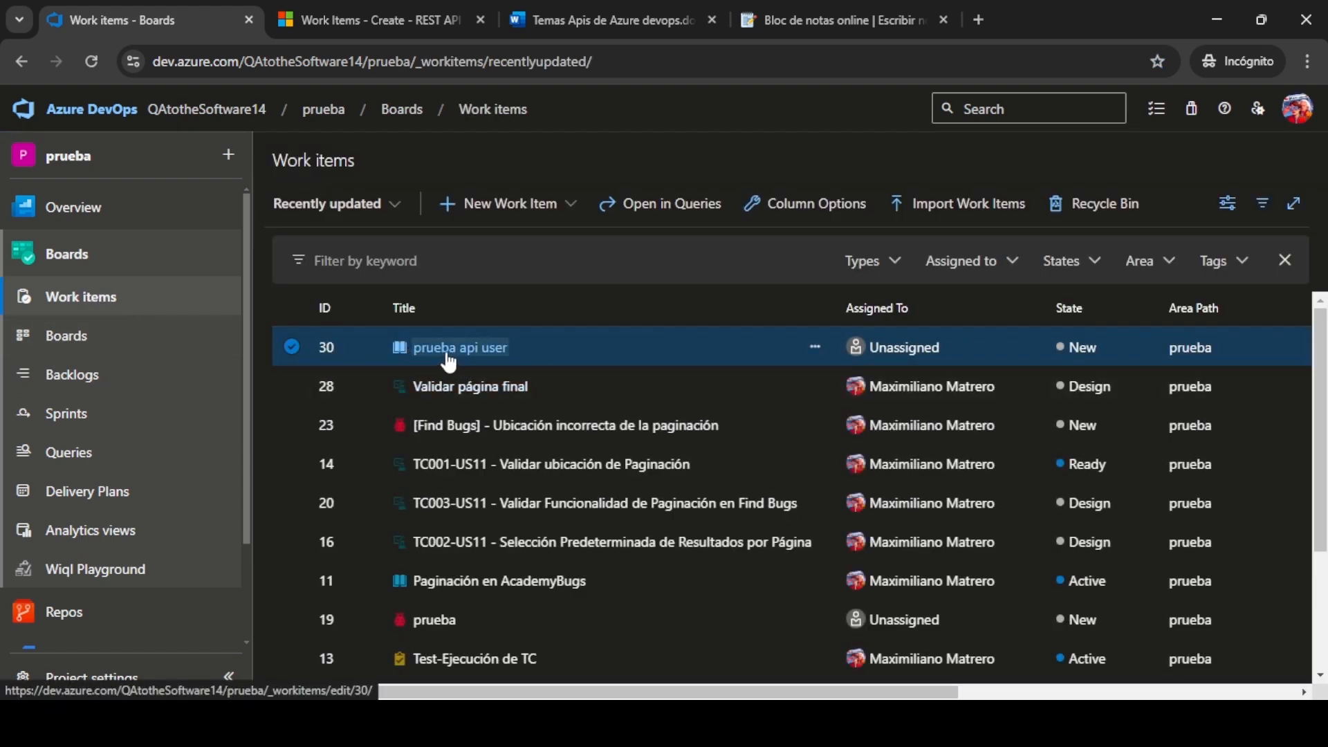
{"action": "left_click", "coordinate": [448, 358]}
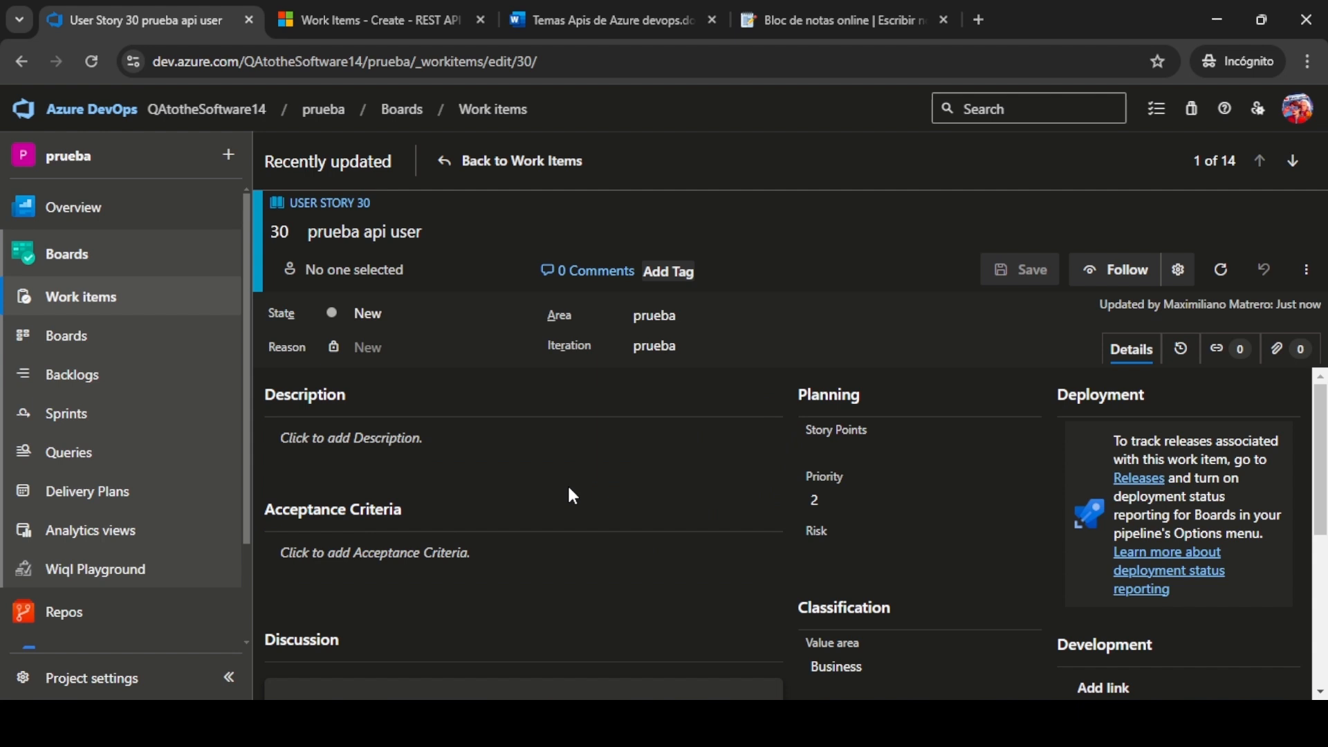
{"action": "scroll", "coordinate": [573, 496], "scroll_direction": "down", "scroll_amount": 4}
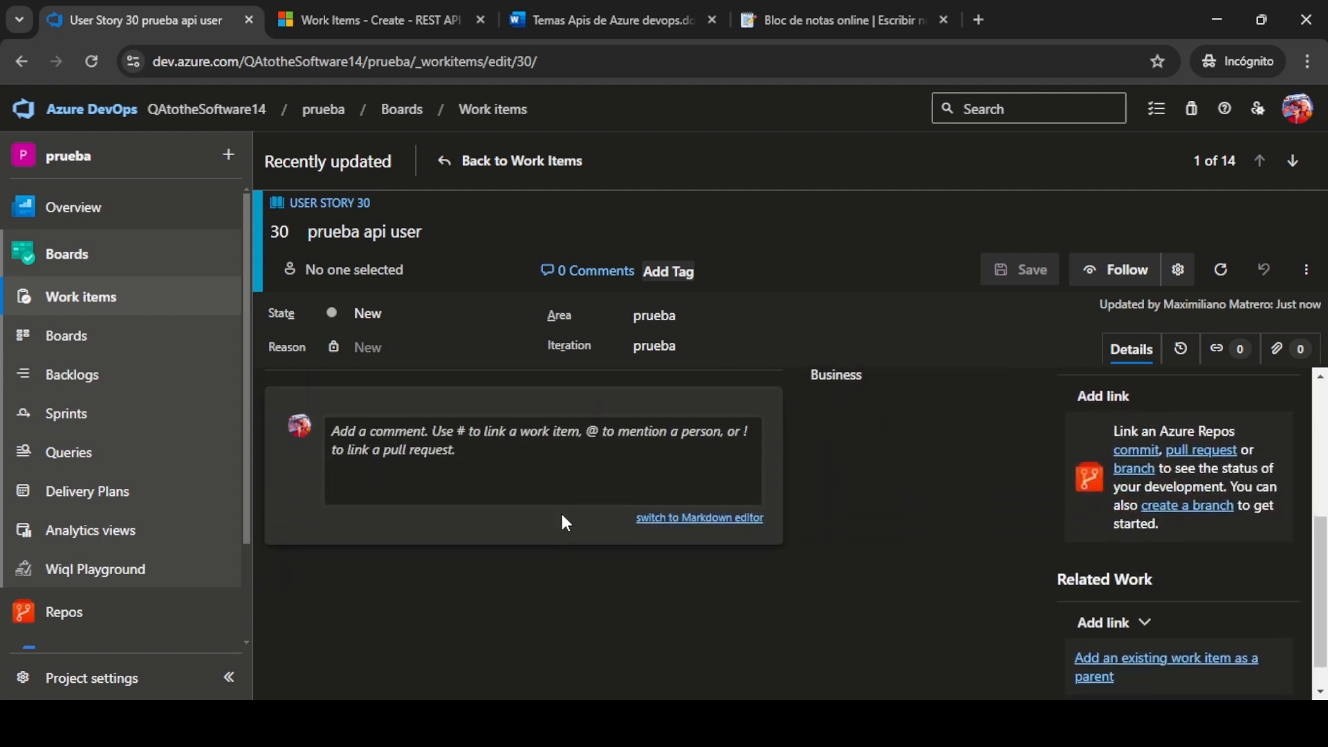
{"action": "scroll", "coordinate": [561, 512], "scroll_direction": "up", "scroll_amount": 3}
{"action": "scroll", "coordinate": [566, 528], "scroll_direction": "up", "scroll_amount": 2}
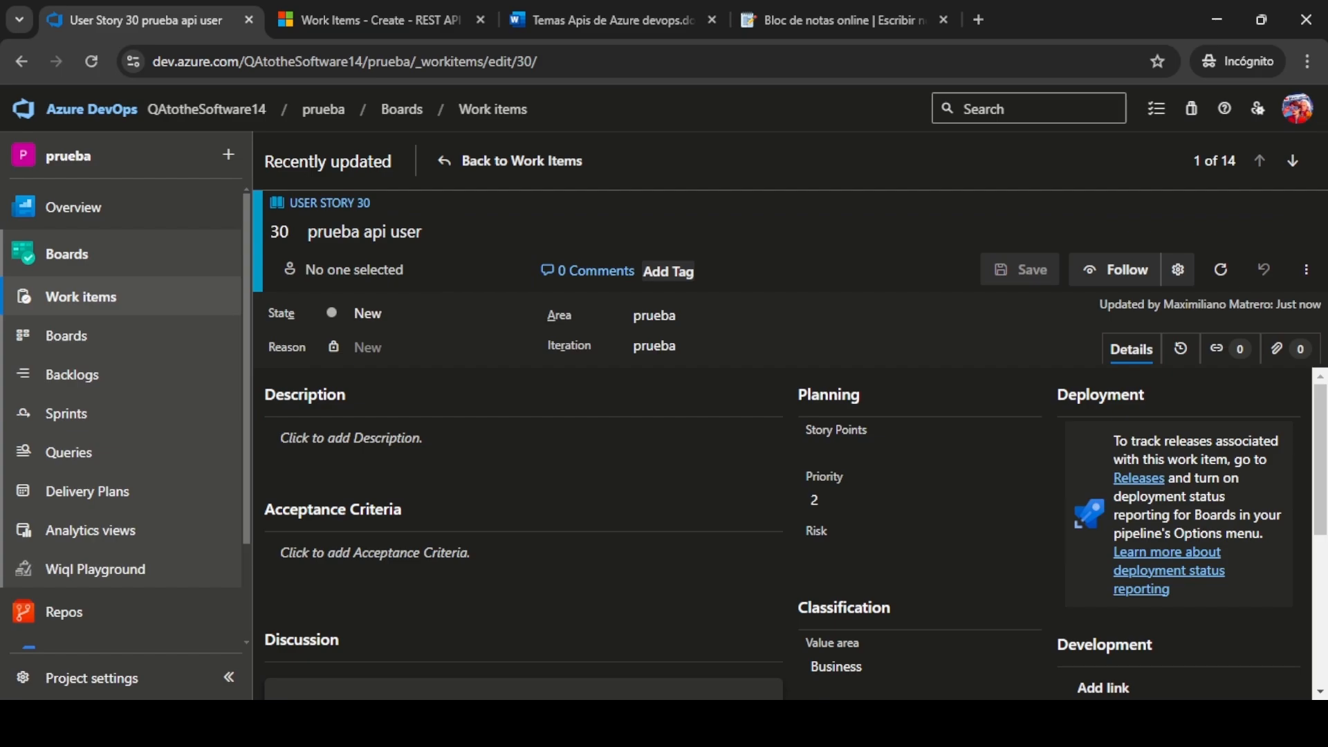
Switch back to Postman, enlarge the request body area and open the "Post Task" request.
{"action": "key", "text": "alt+Tab"}
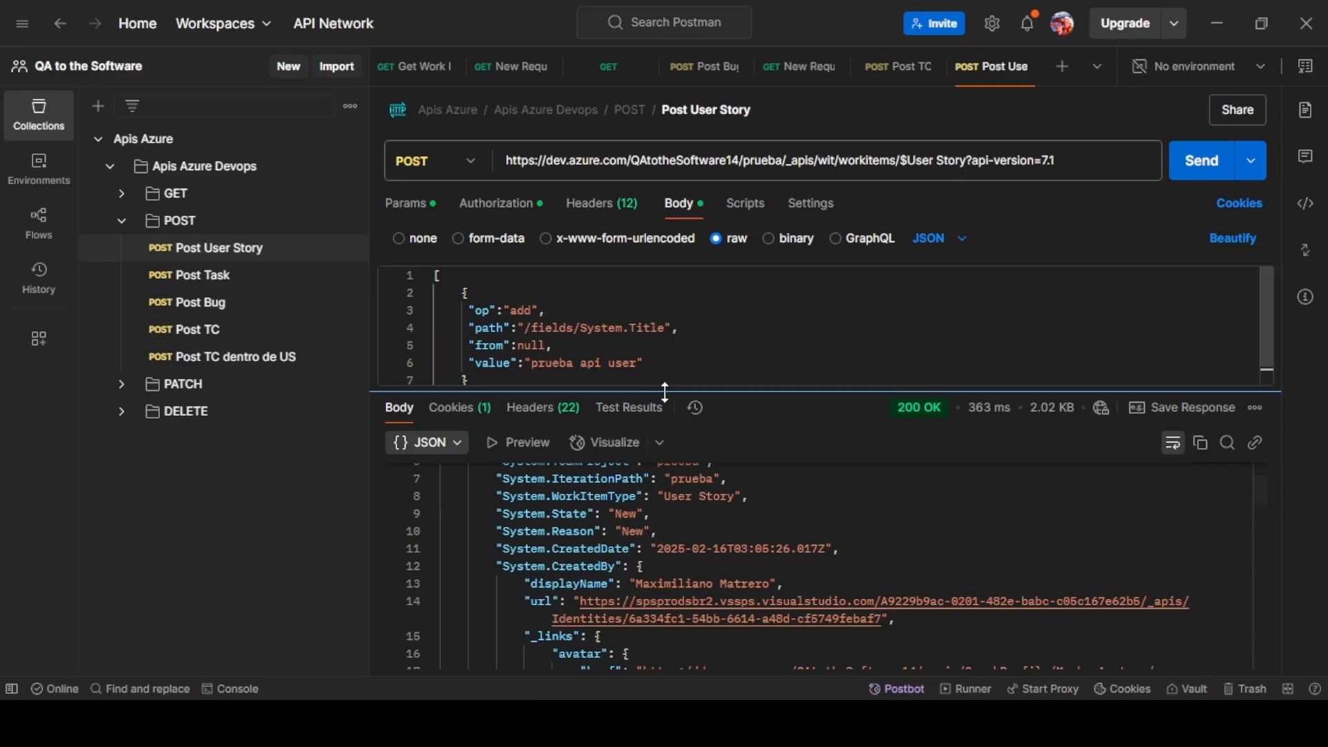
{"action": "left_click_drag", "start_coordinate": [666, 393], "coordinate": [666, 496]}
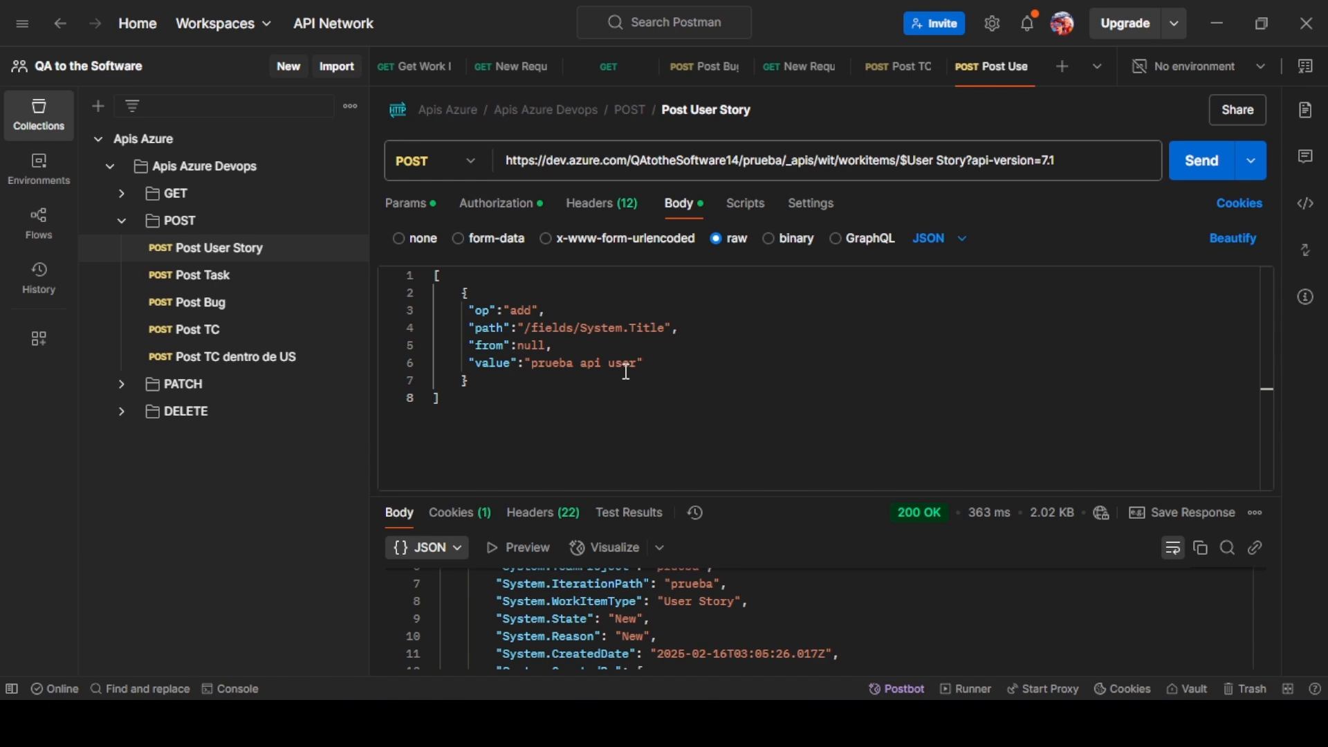
{"action": "left_click", "coordinate": [234, 277]}
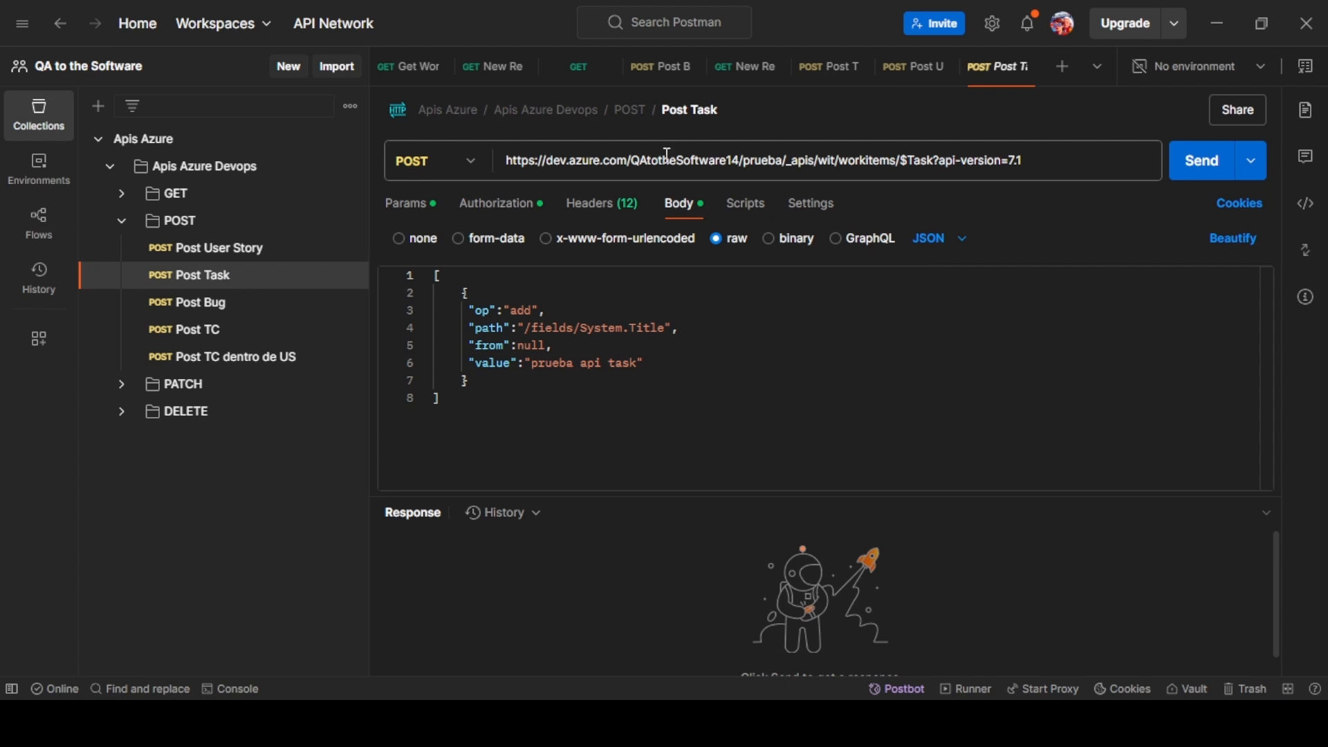
Check the Post Task request's work item type in the URL, its headers, Basic Auth setup and raw JSON body.
{"action": "double_click", "coordinate": [929, 160]}
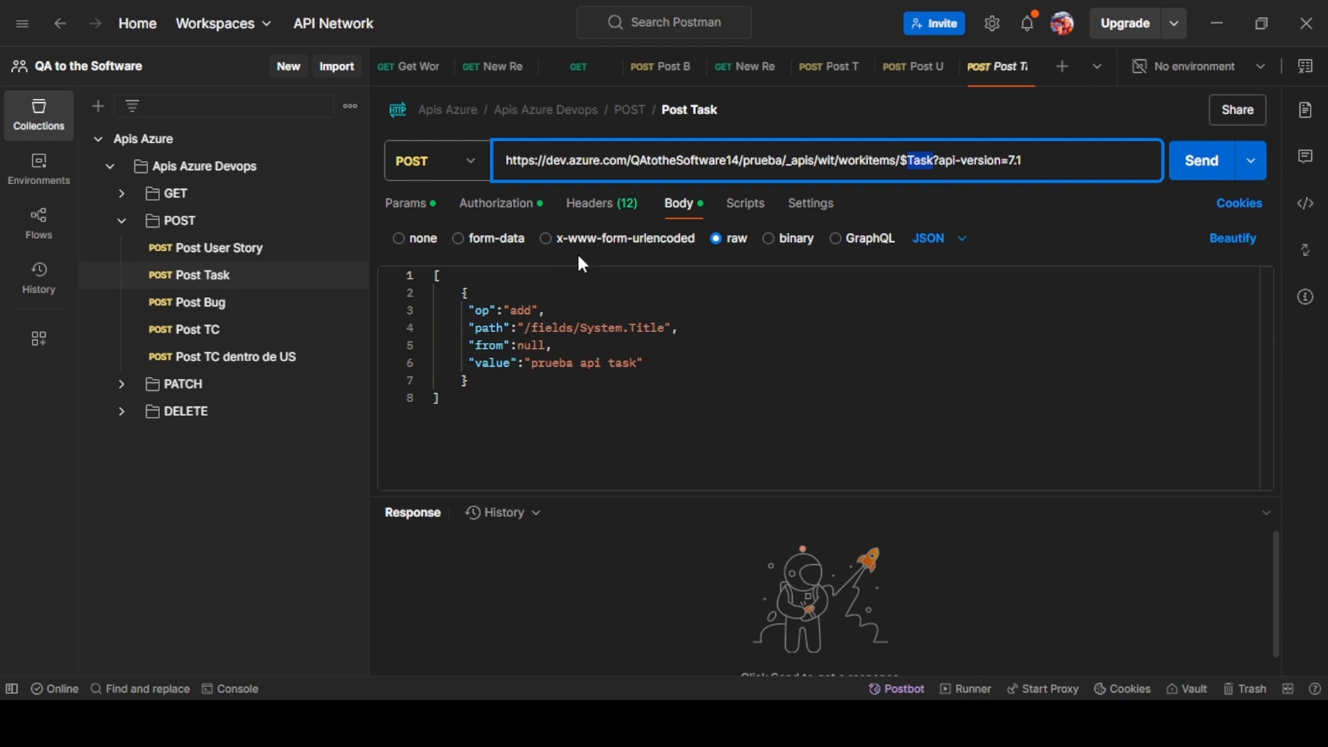
{"action": "left_click", "coordinate": [595, 204]}
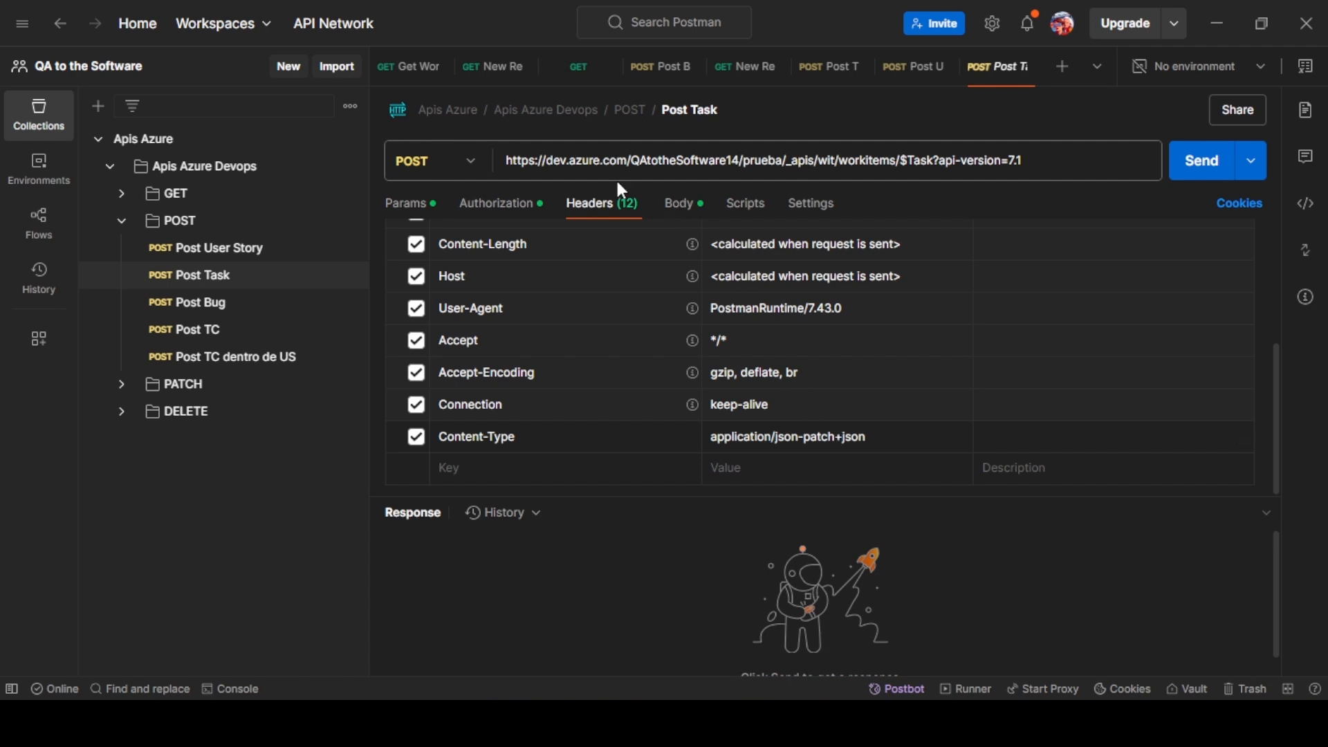
{"action": "left_click", "coordinate": [496, 208]}
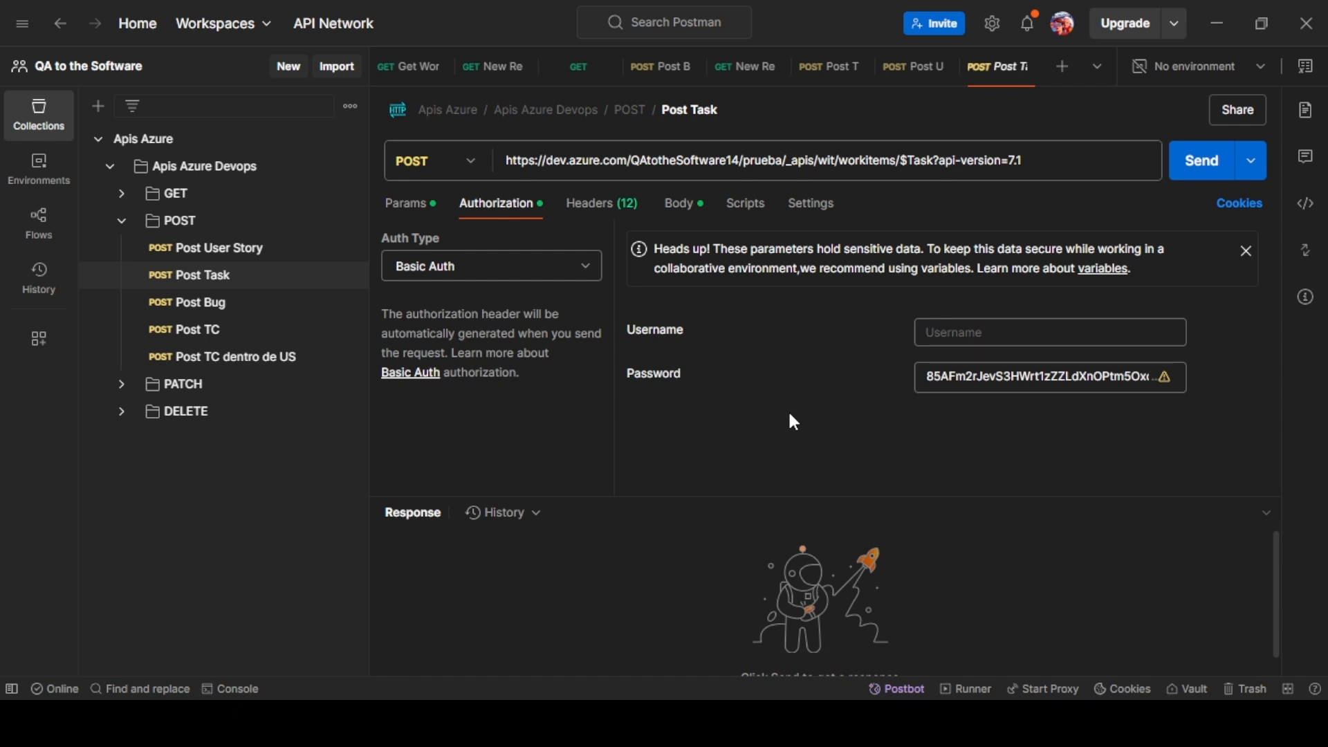
{"action": "left_click", "coordinate": [677, 206]}
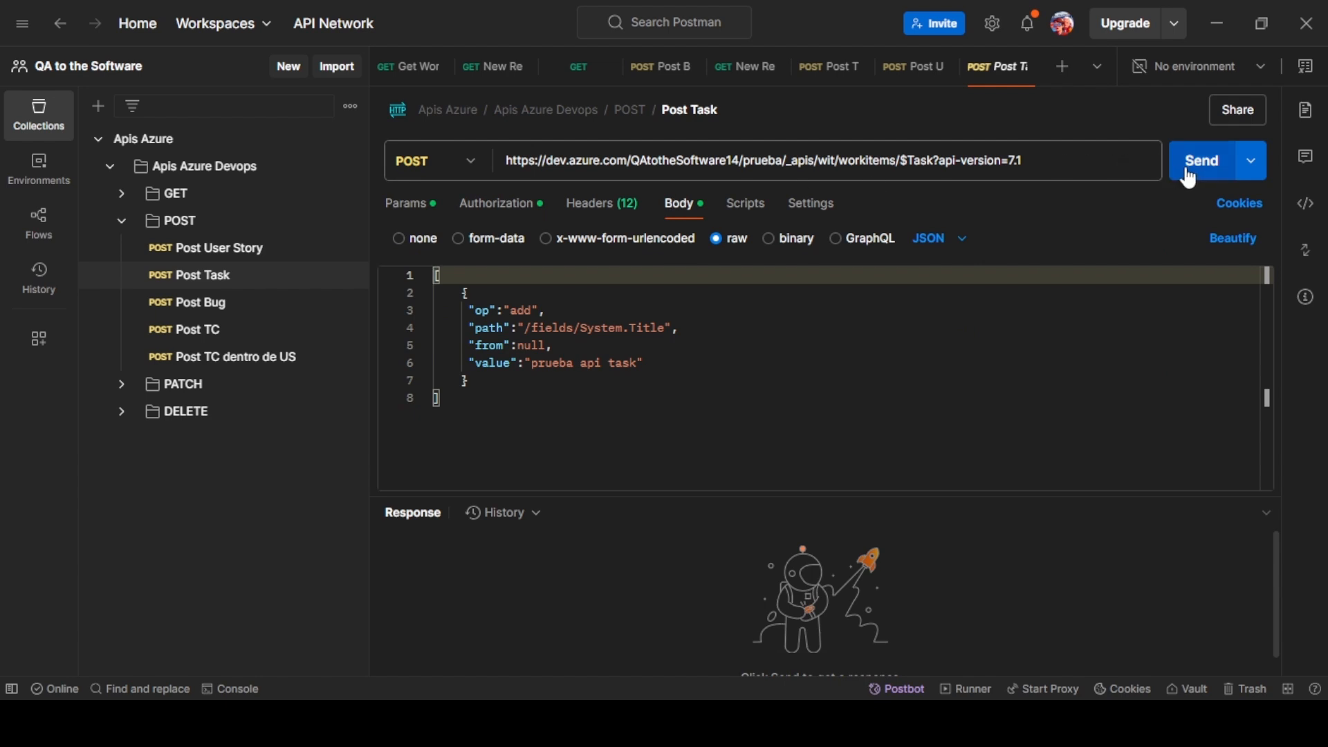
Send the Post Task request, enlarge the response area and review the created item's ID, type and state.
{"action": "left_click", "coordinate": [1193, 178]}
{"action": "left_click", "coordinate": [1192, 178]}
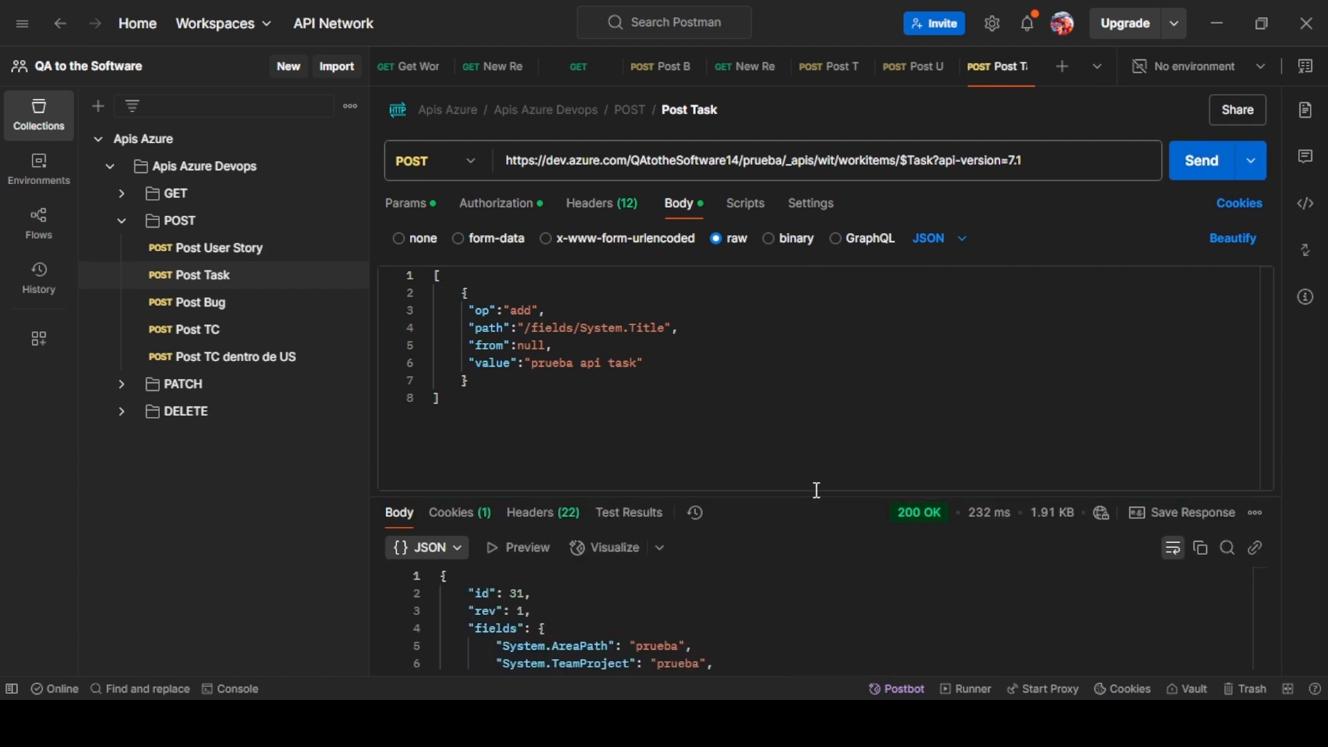
{"action": "left_click_drag", "start_coordinate": [817, 497], "coordinate": [818, 377]}
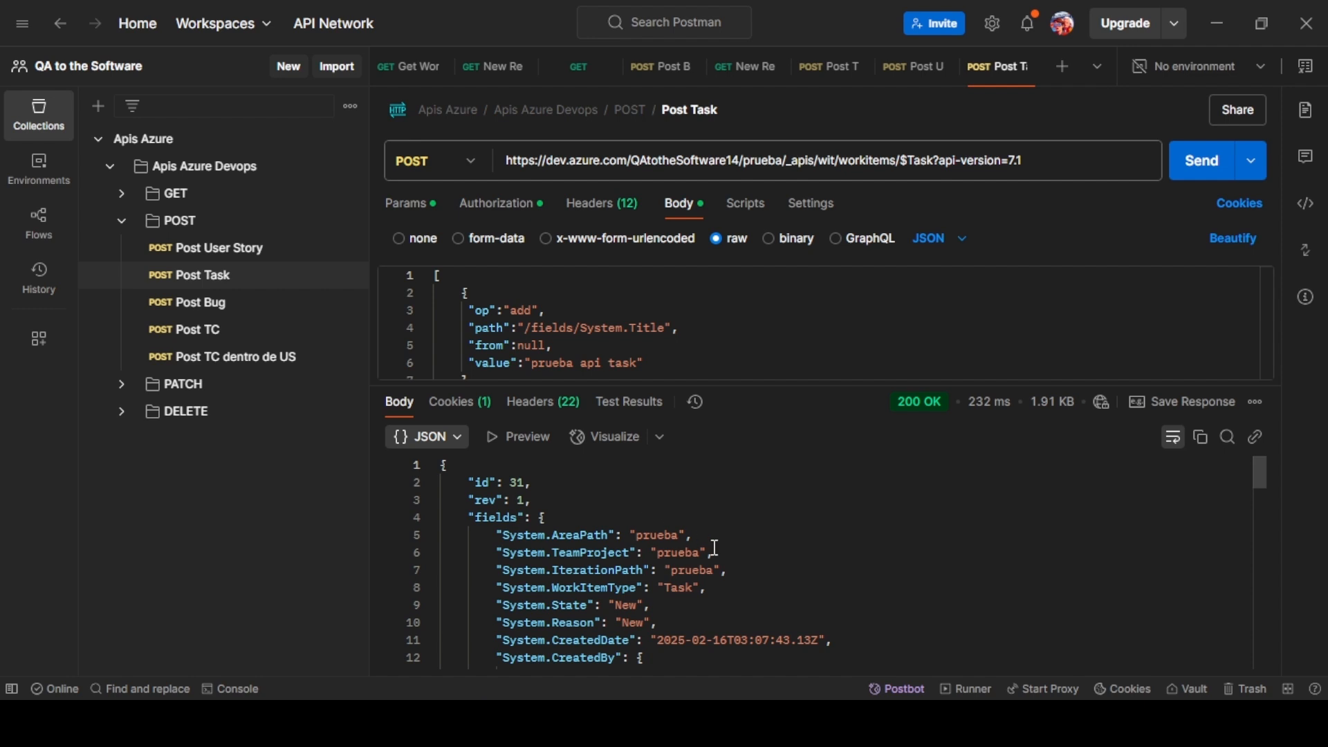
{"action": "scroll", "coordinate": [709, 546], "scroll_direction": "down", "scroll_amount": 1}
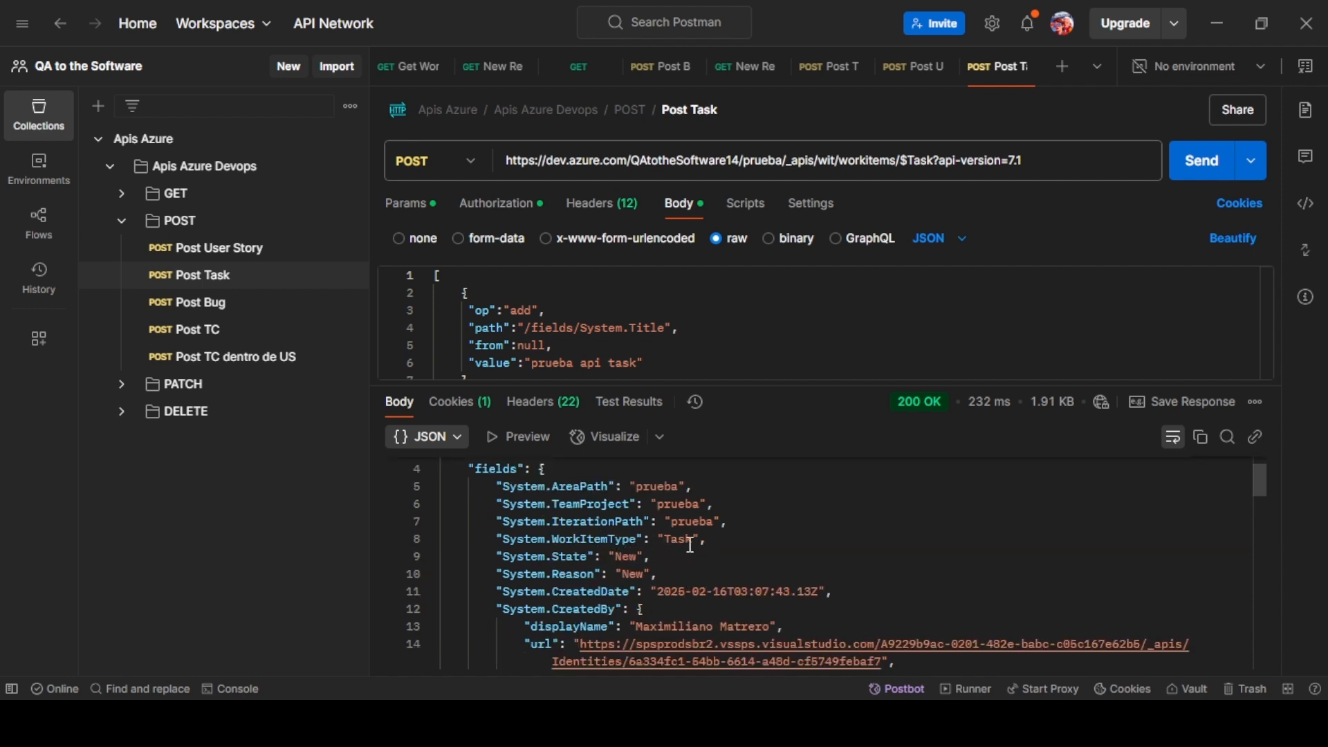
Switch to Azure DevOps, reload the work items list and open the "prueba api task" item to examine its fields.
{"action": "key", "text": "alt+Tab"}
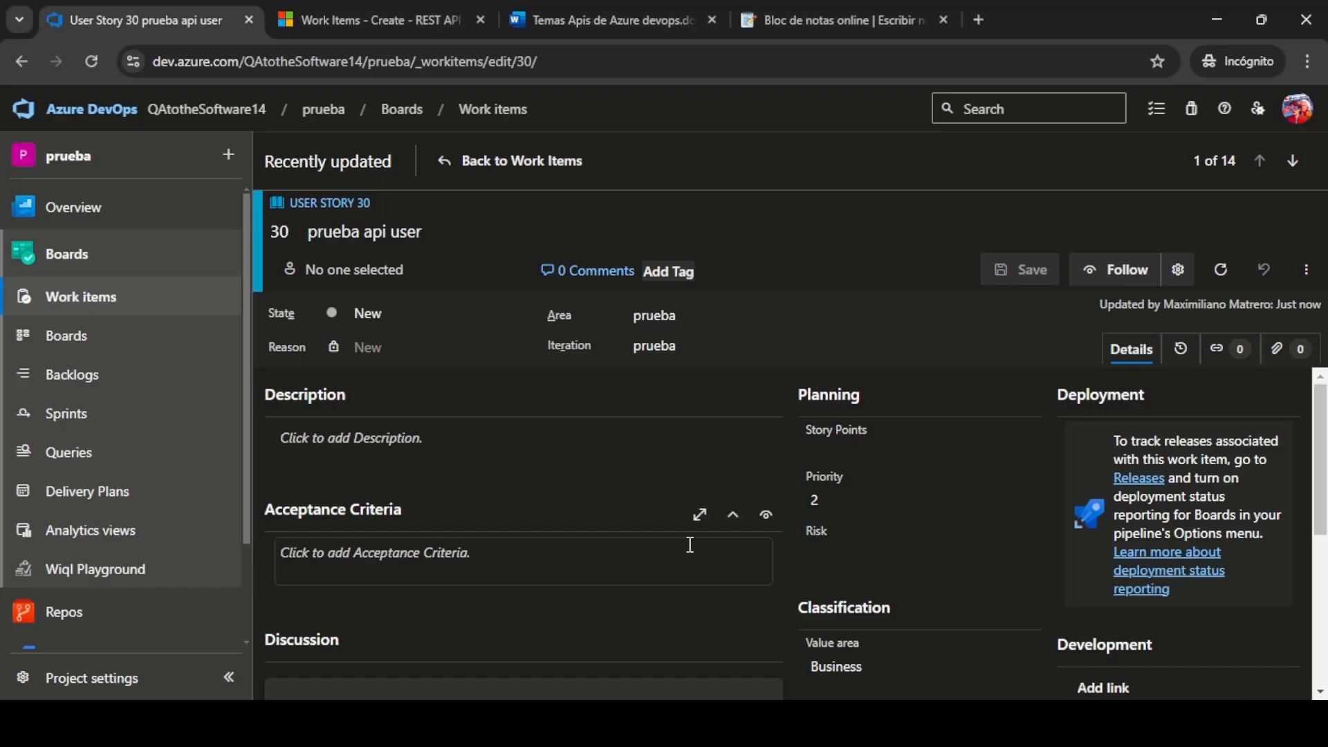
{"action": "left_click", "coordinate": [82, 306]}
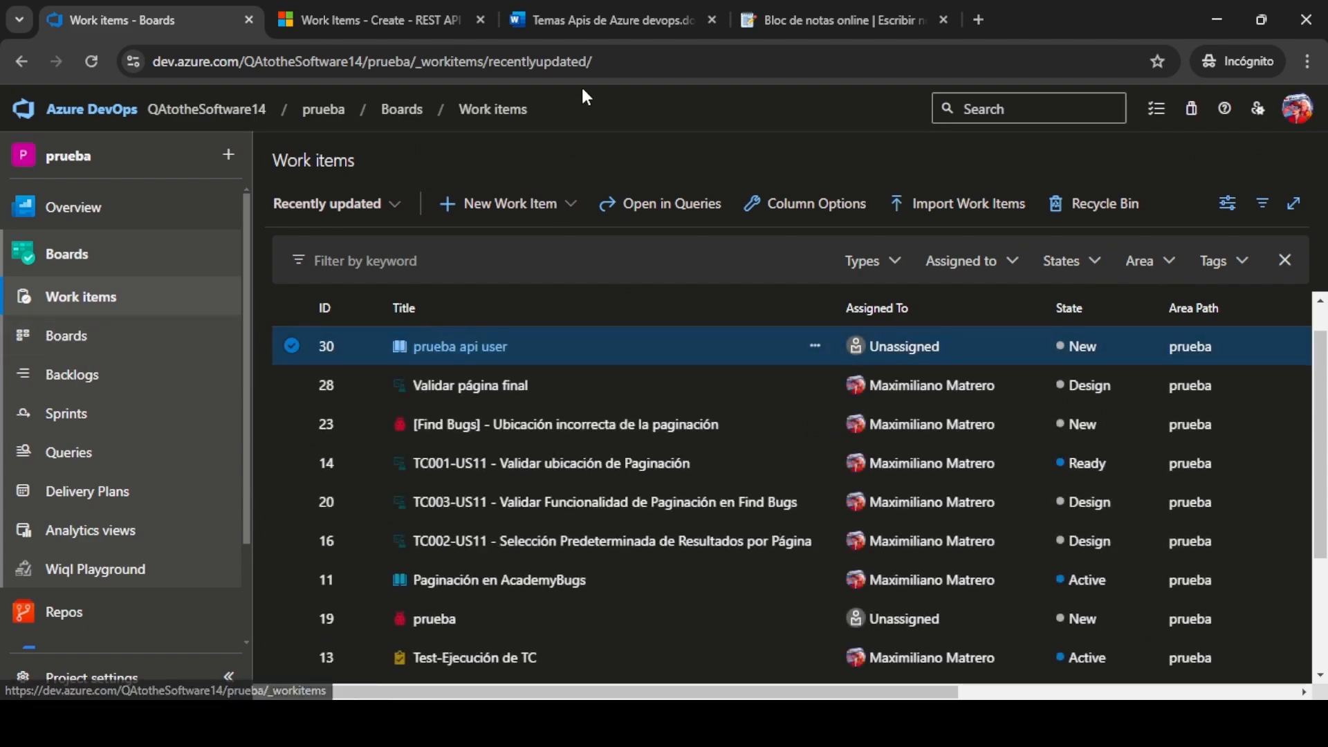
{"action": "left_click", "coordinate": [604, 64]}
{"action": "key", "text": "Return"}
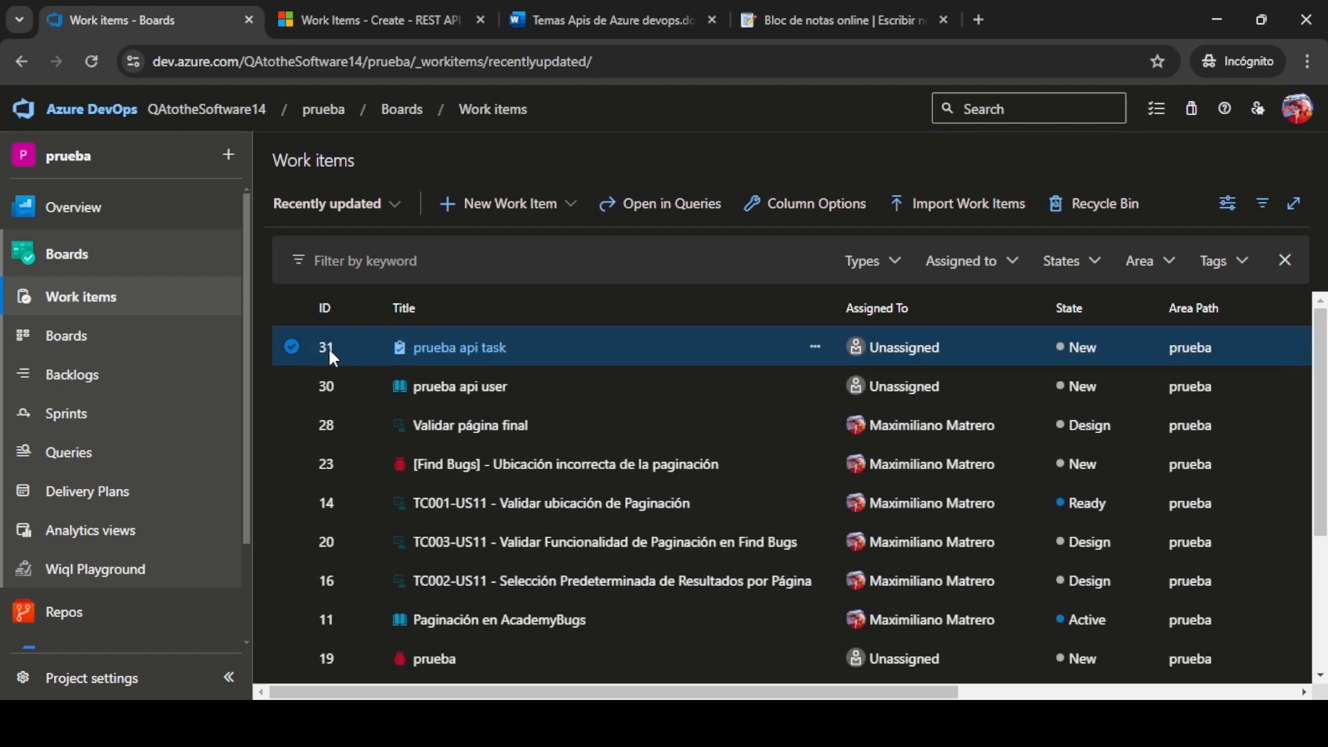
{"action": "left_click", "coordinate": [455, 348]}
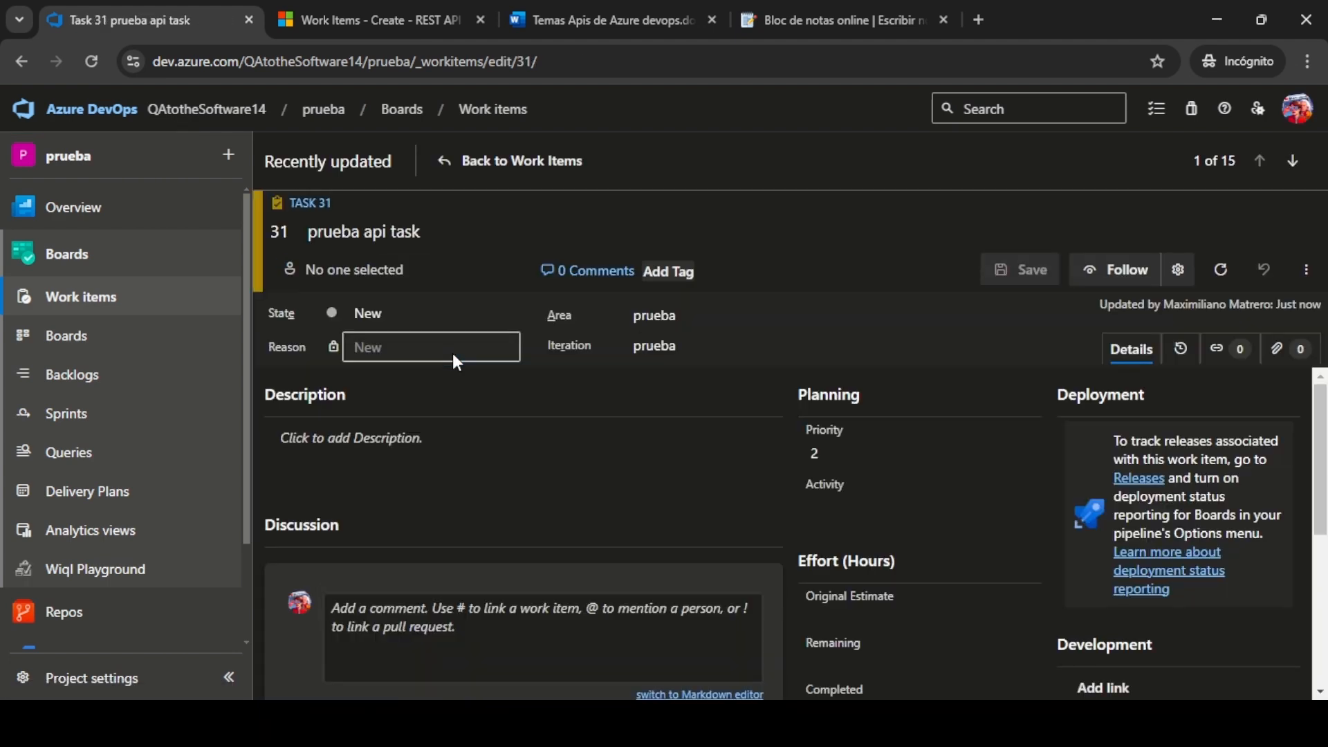
{"action": "scroll", "coordinate": [630, 488], "scroll_direction": "down", "scroll_amount": 3}
{"action": "scroll", "coordinate": [626, 487], "scroll_direction": "up", "scroll_amount": 3}
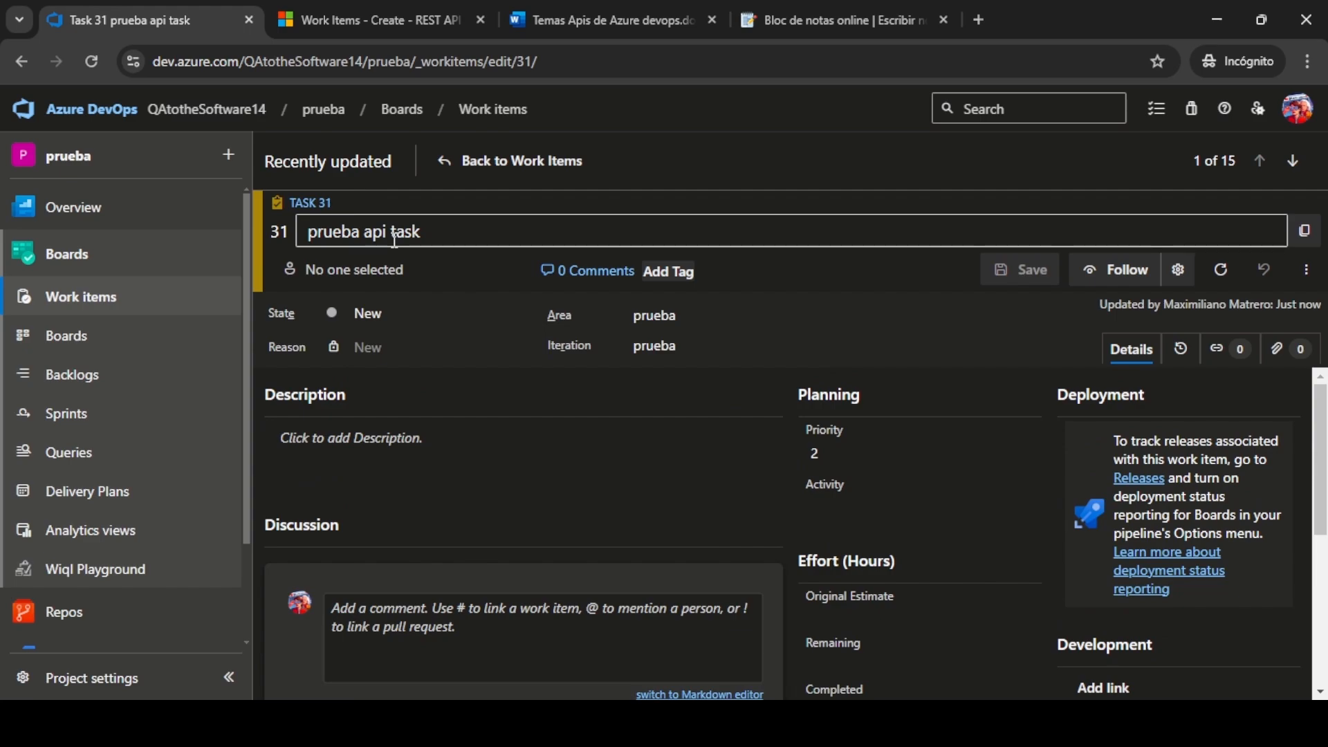
Switch to Postman, open the "Post Bug" request and check its URL type, headers, Basic Auth setup and JSON body.
{"action": "key", "text": "alt+Tab"}
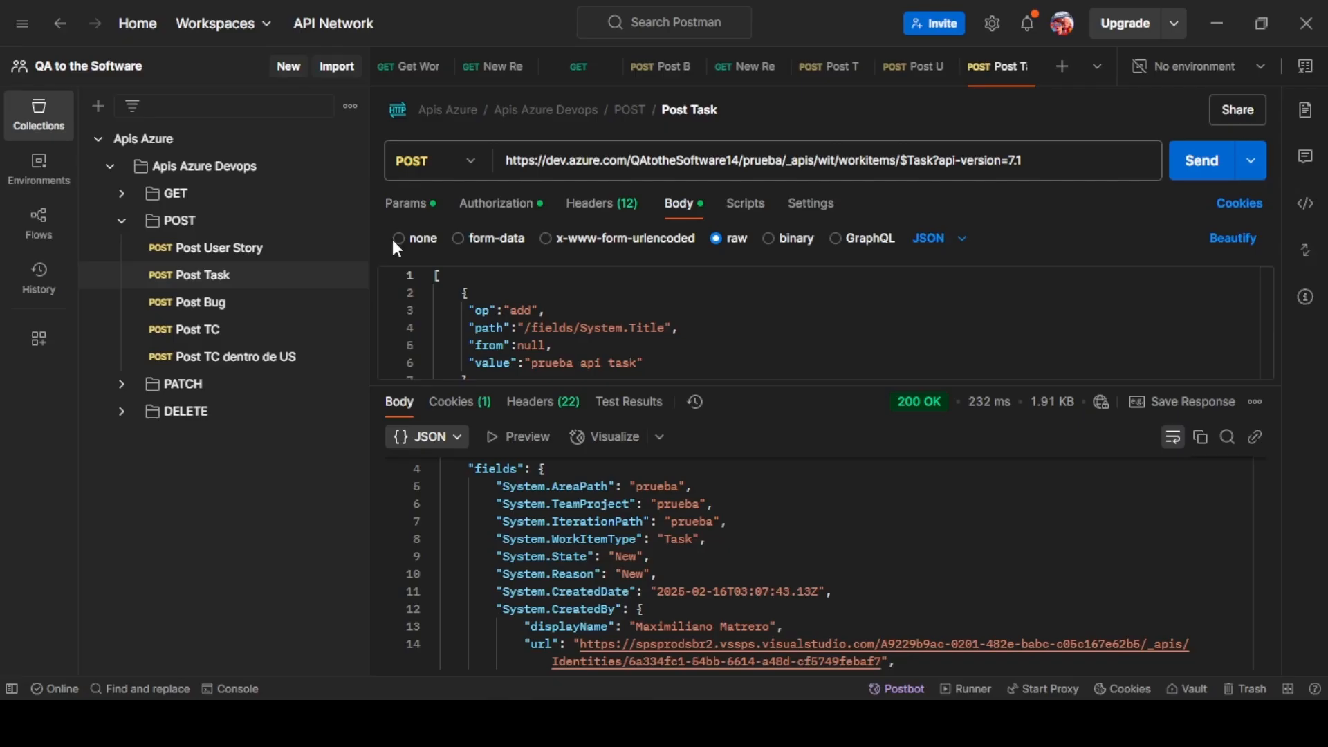
{"action": "left_click", "coordinate": [248, 308]}
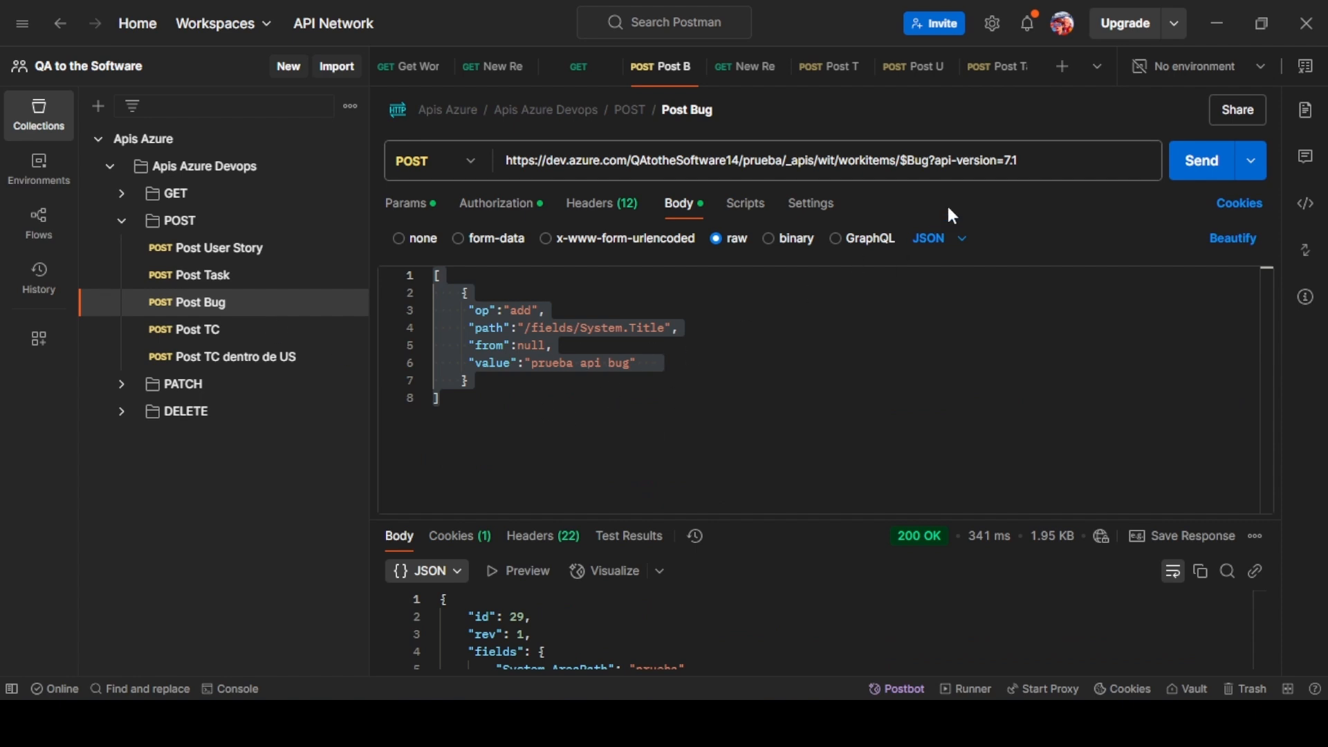
{"action": "double_click", "coordinate": [923, 161]}
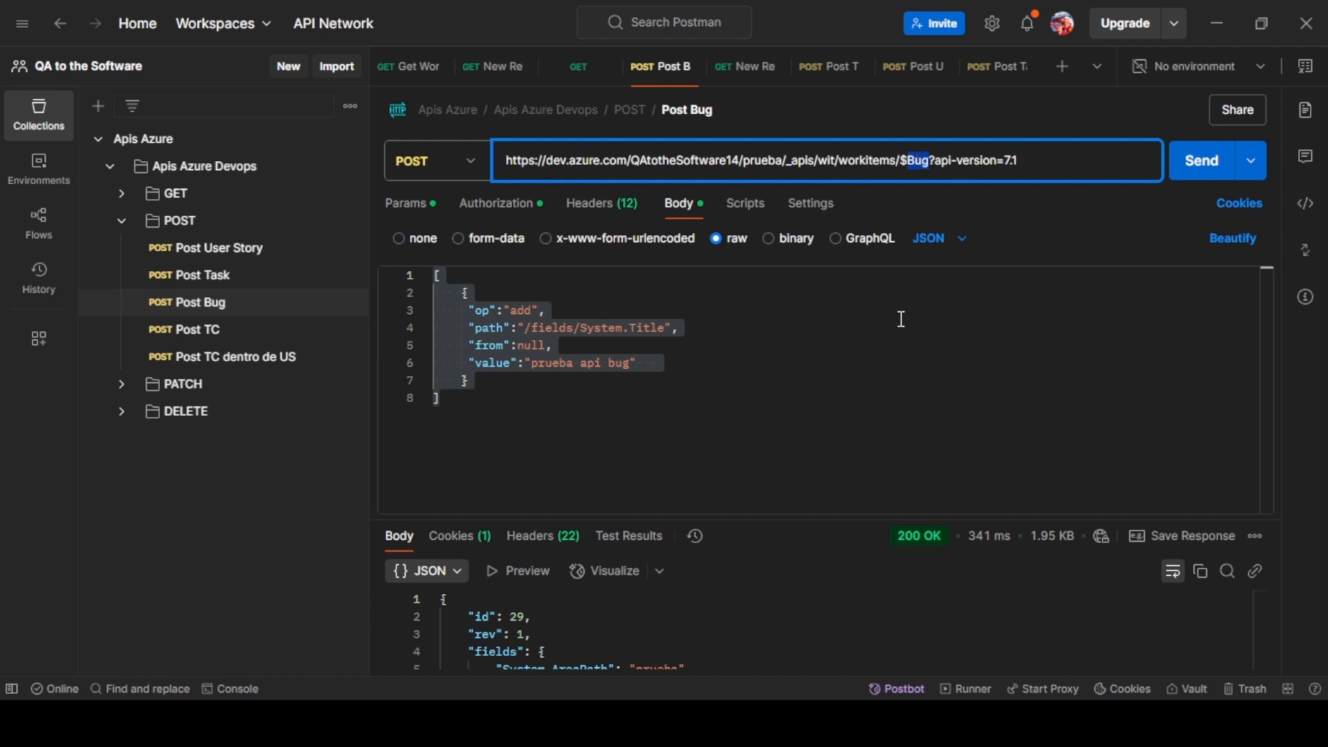
{"action": "left_click", "coordinate": [595, 211]}
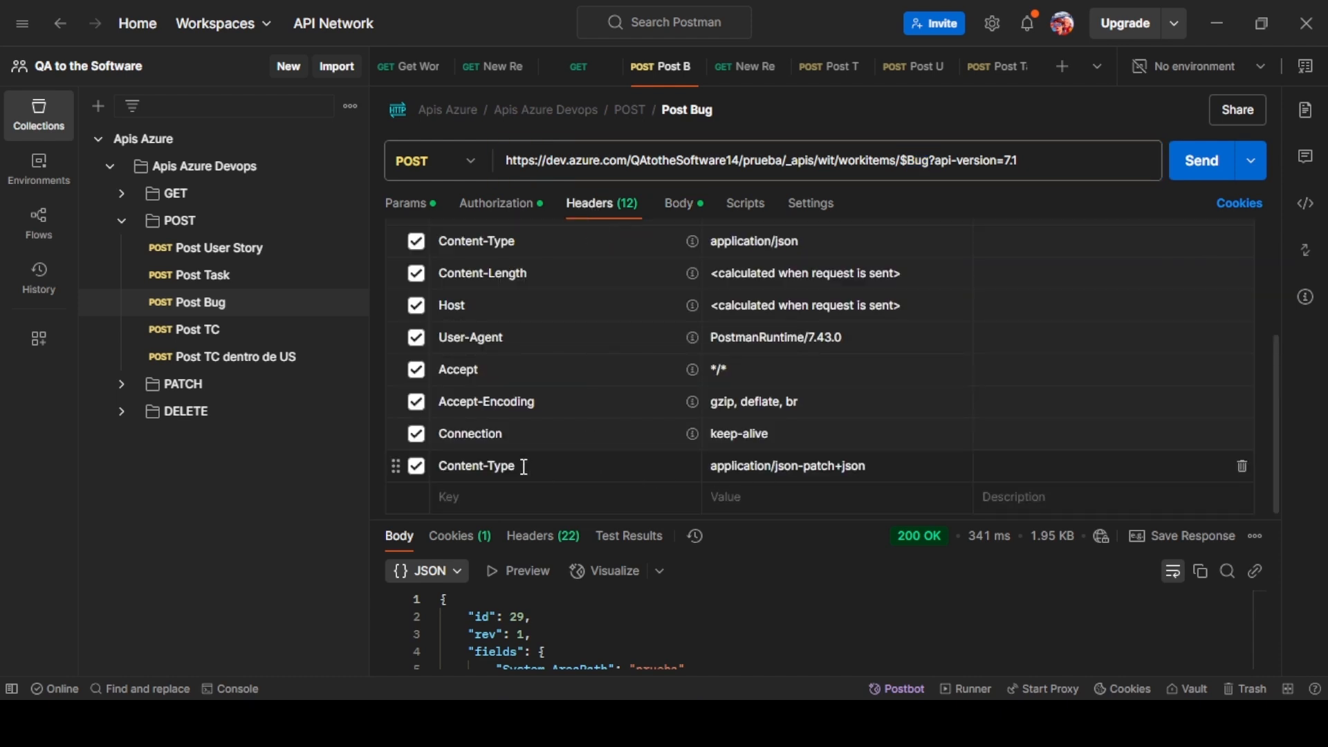
{"action": "left_click", "coordinate": [495, 208]}
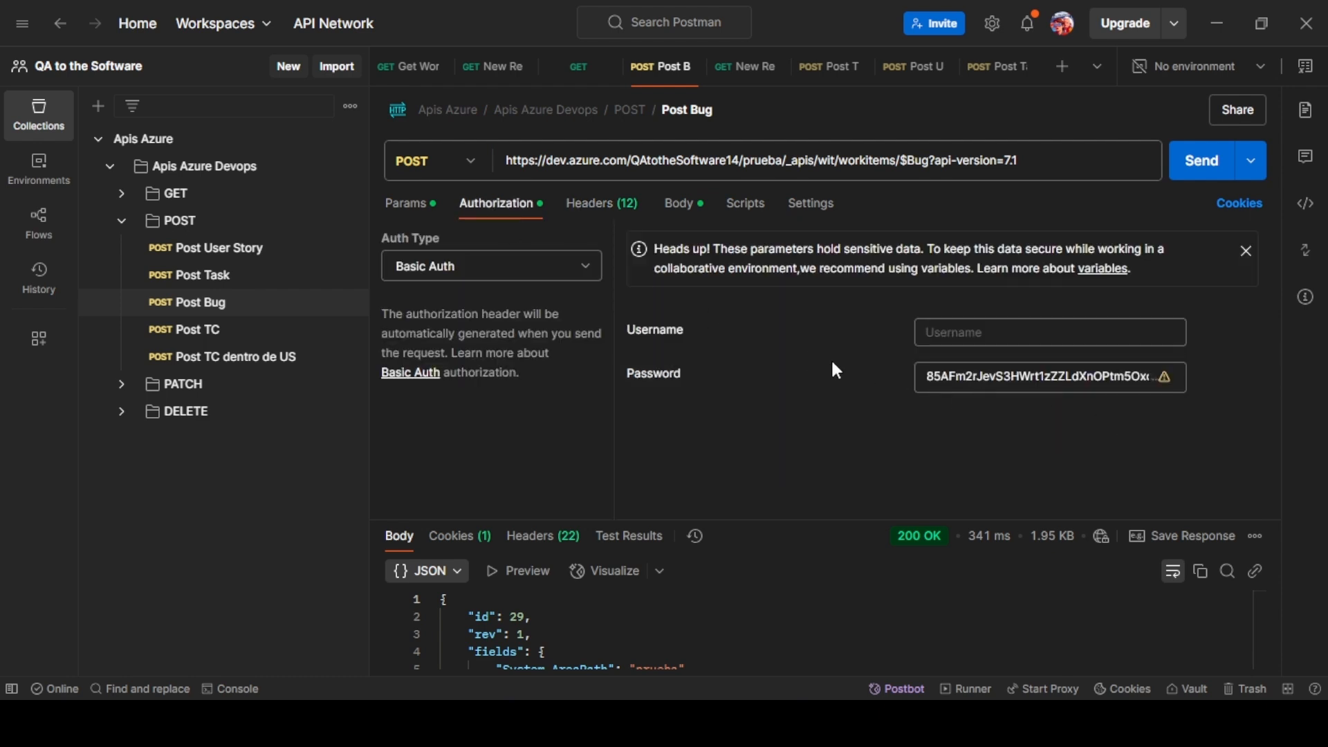
{"action": "left_click", "coordinate": [694, 215]}
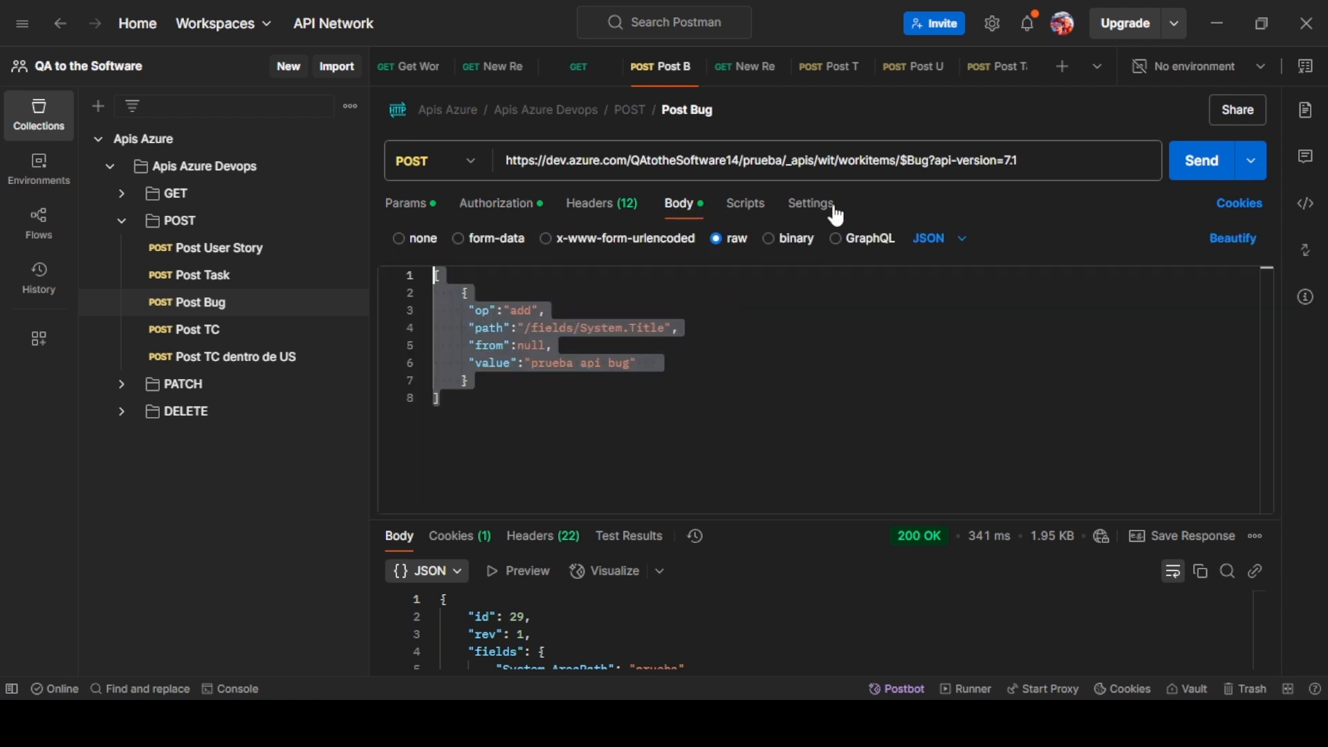
Send the Post Bug request and enlarge the response area to review the created item's details.
{"action": "left_click", "coordinate": [1202, 175]}
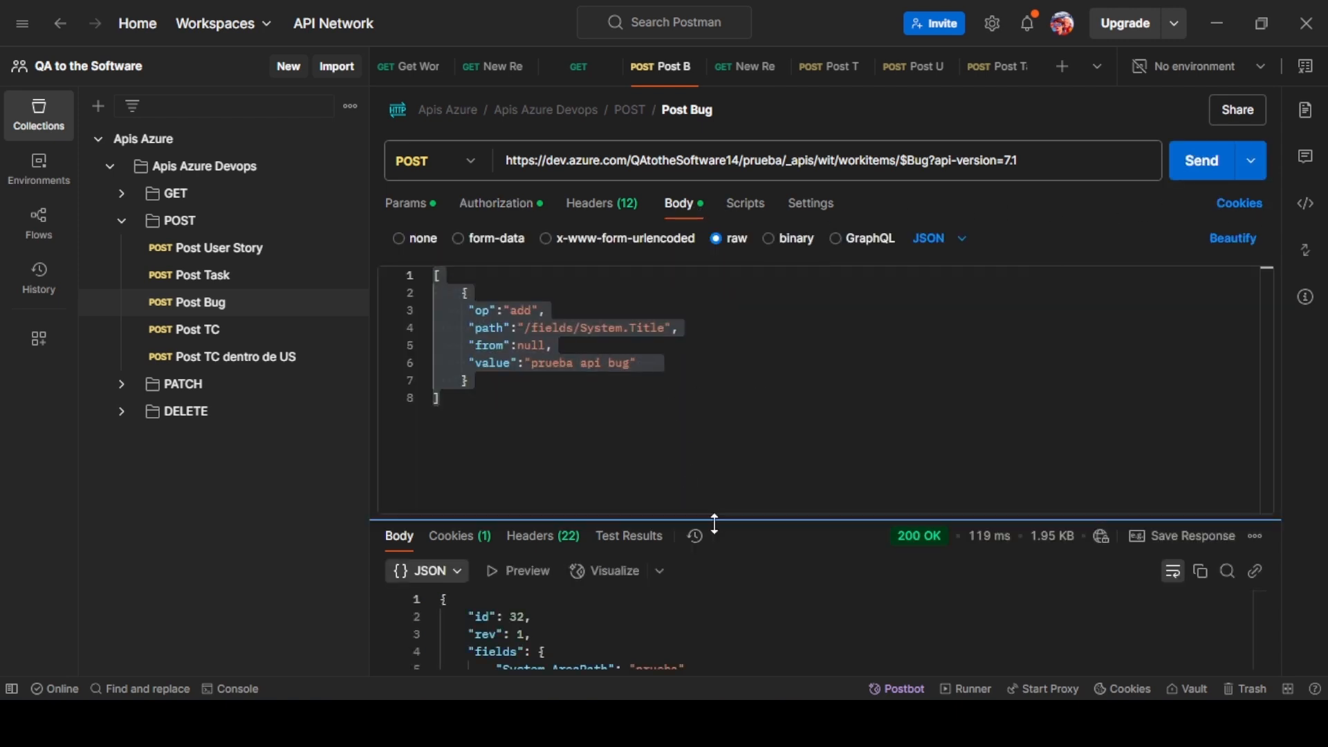
{"action": "left_click_drag", "start_coordinate": [799, 520], "coordinate": [812, 401]}
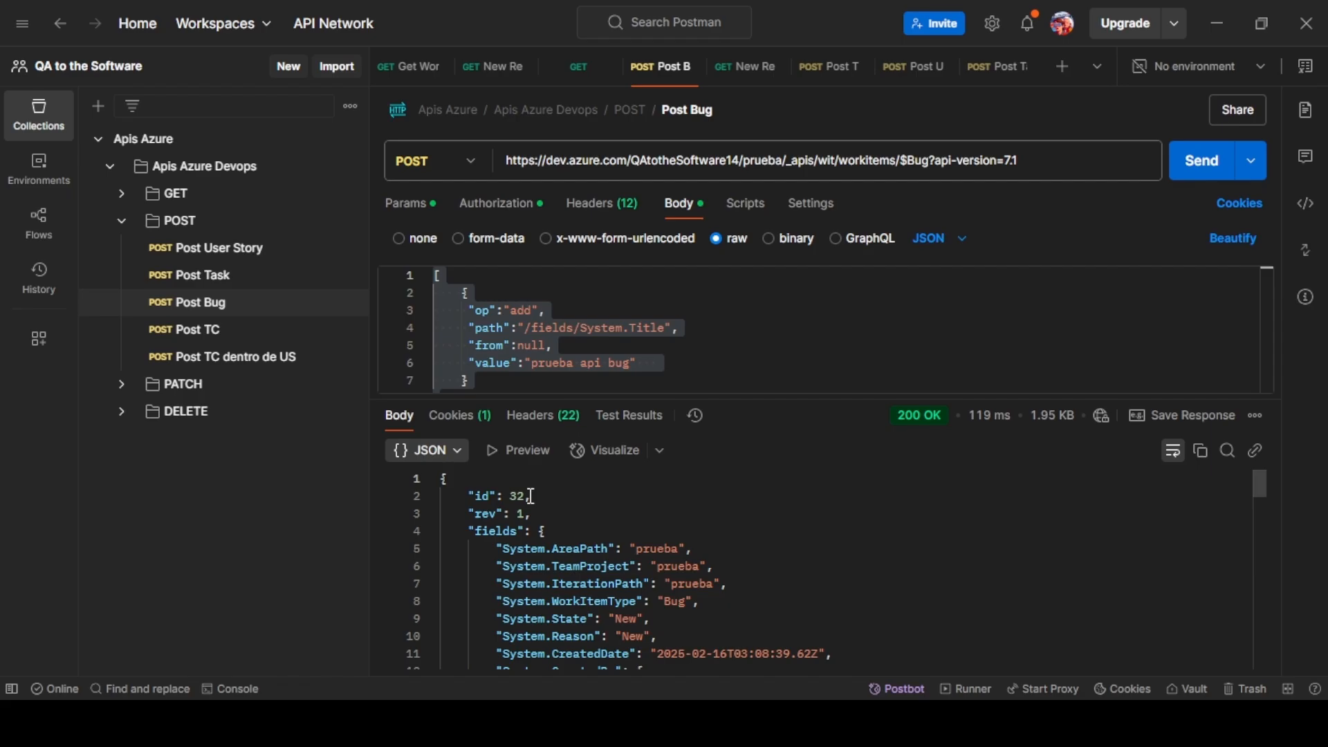
Switch to Azure DevOps and reload the recently updated work items list to check for the "prueba api bug" item.
{"action": "key", "text": "alt+Tab"}
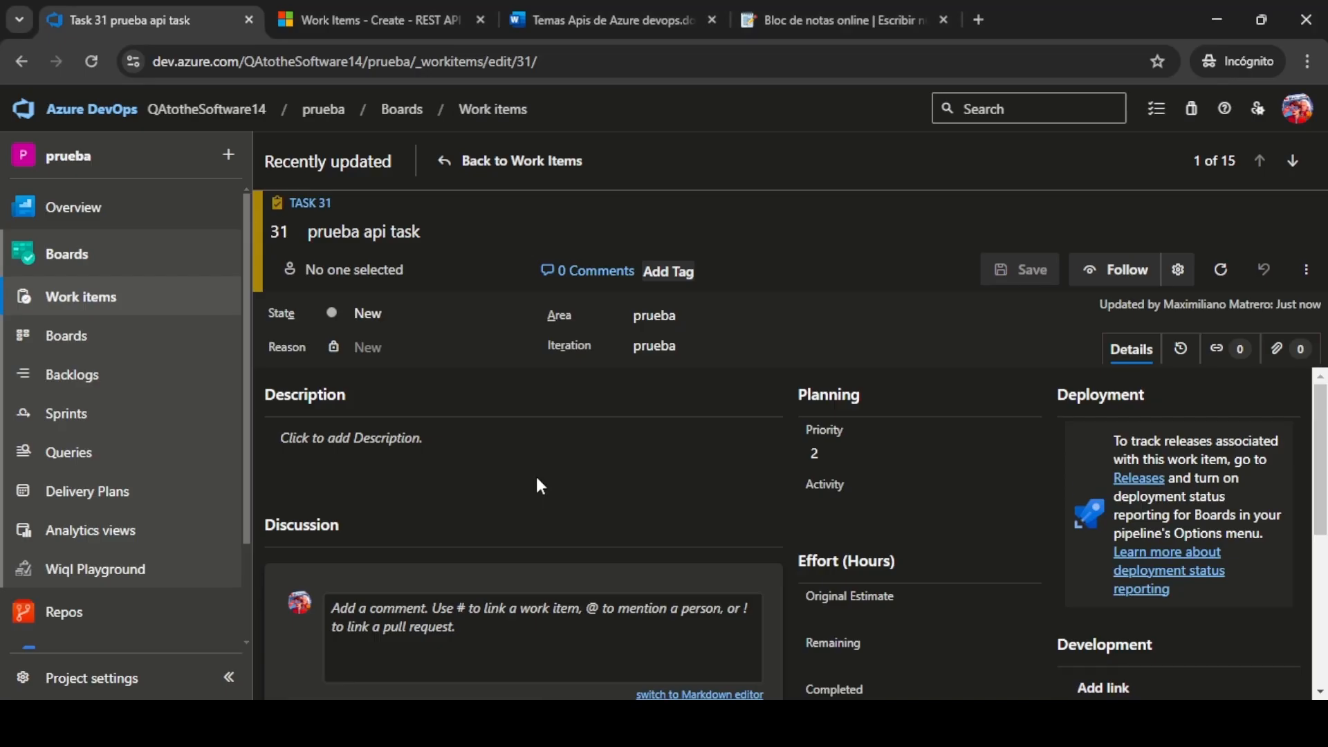
{"action": "left_click", "coordinate": [110, 297]}
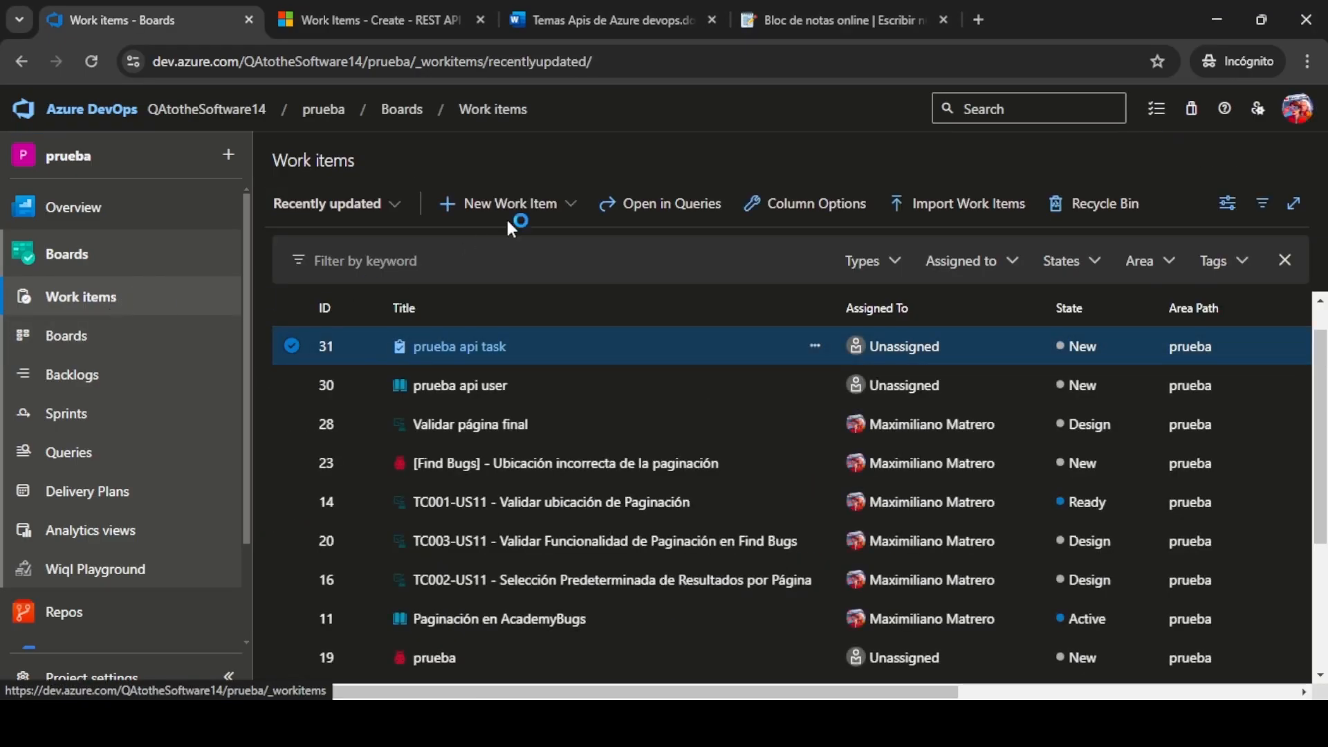
{"action": "left_click", "coordinate": [626, 64]}
{"action": "key", "text": "Return"}
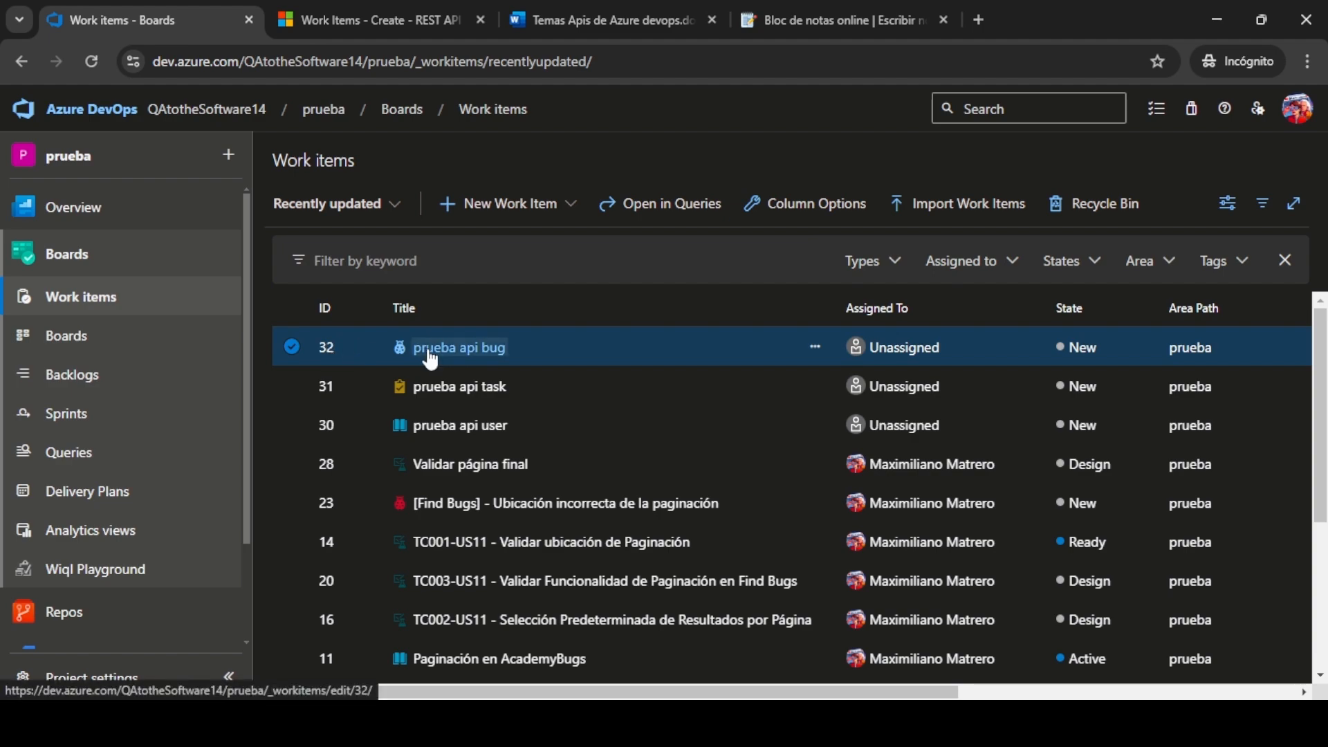
Switch to Postman, send the Post TC request and enlarge the response area to review the created test case's details.
{"action": "key", "text": "alt+Tab"}
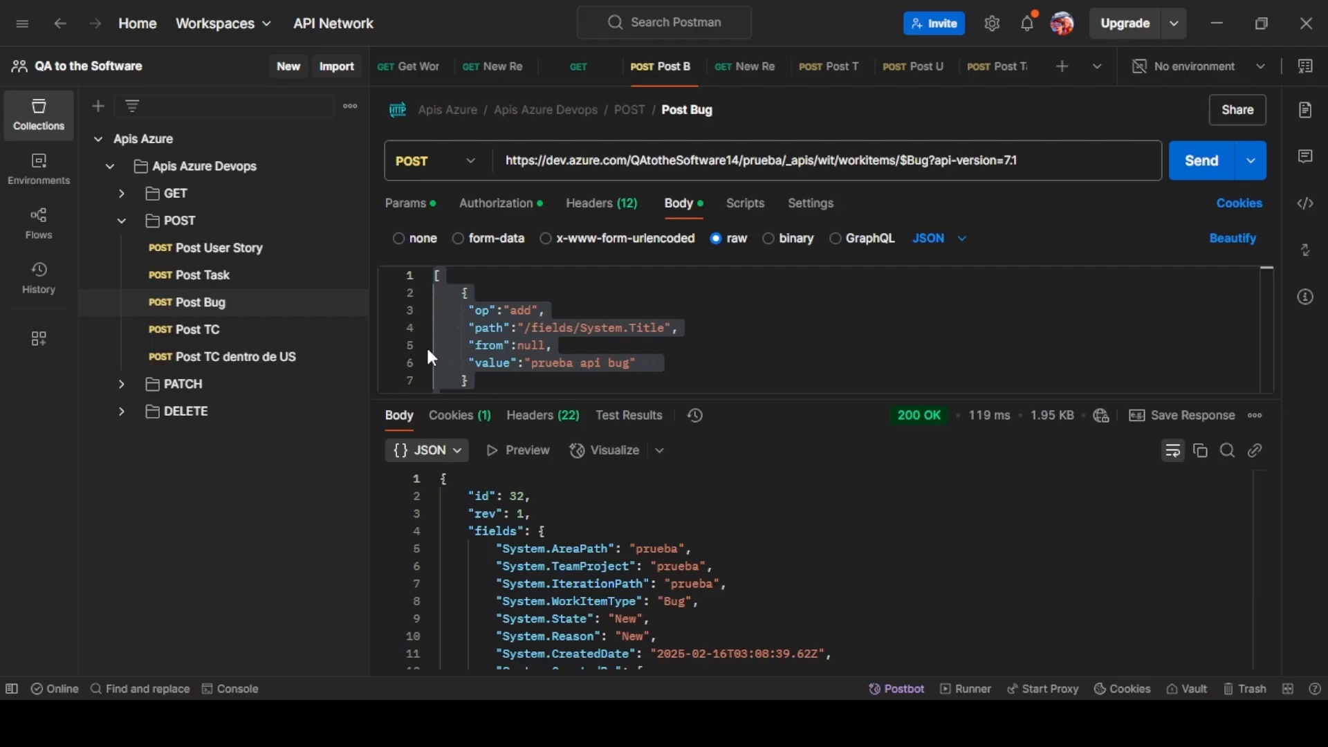
{"action": "left_click", "coordinate": [215, 332]}
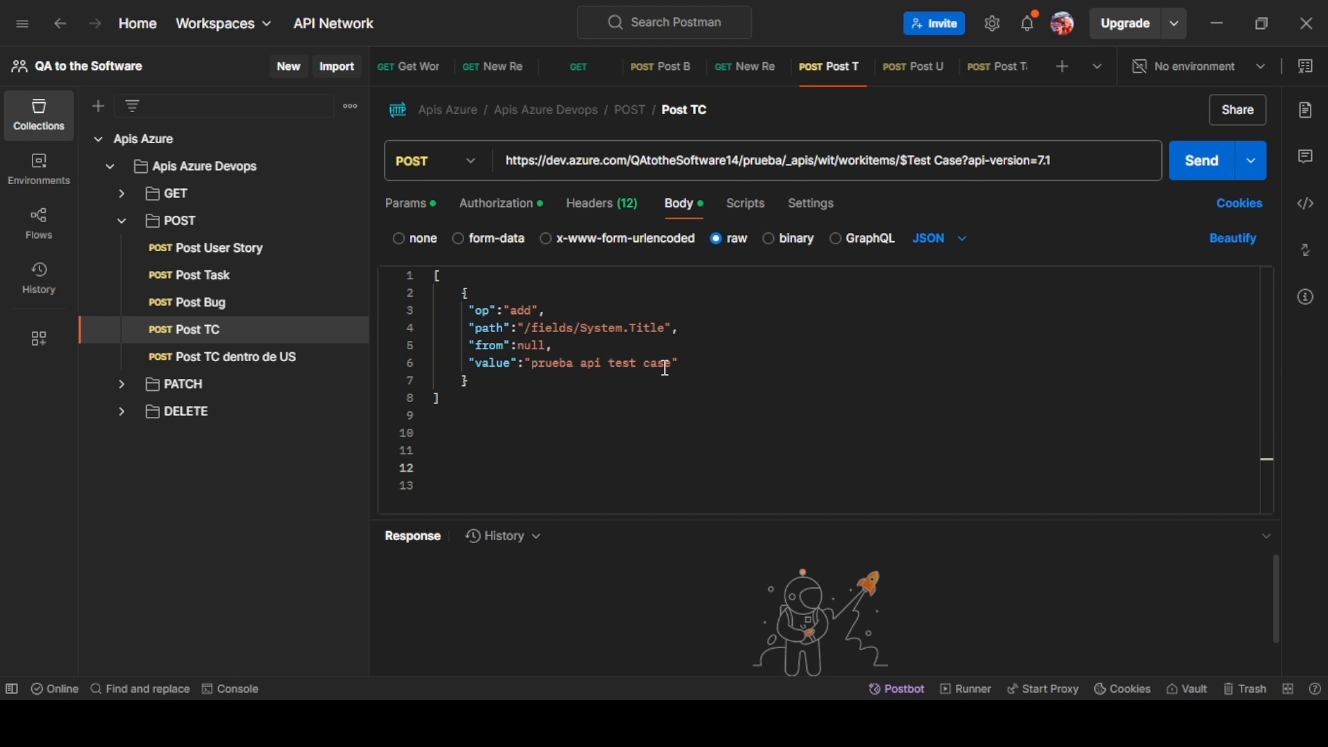
{"action": "left_click", "coordinate": [1205, 171]}
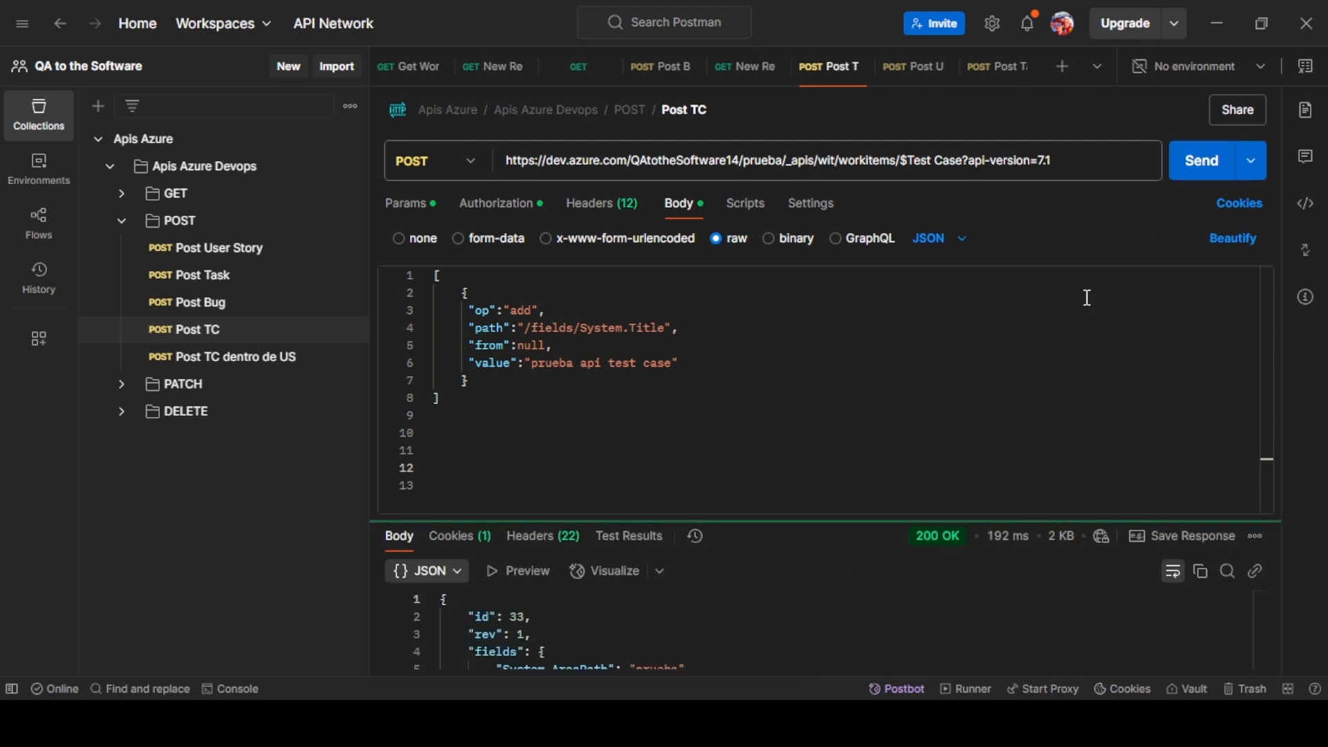
{"action": "left_click_drag", "start_coordinate": [988, 522], "coordinate": [988, 380]}
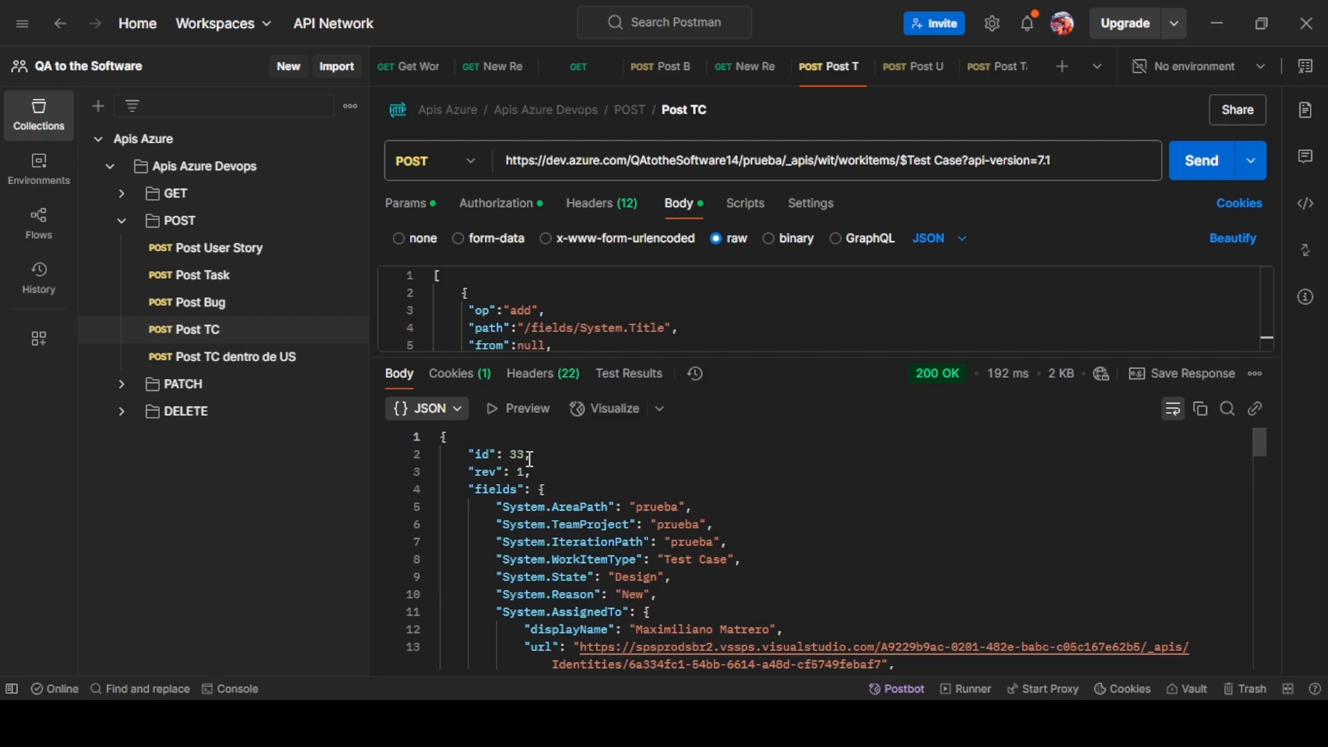
Check for "prueba api test case" in the reloaded Azure DevOps work items list, and return to Postman to view the full Post TC body.
{"action": "key", "text": "alt+Tab"}
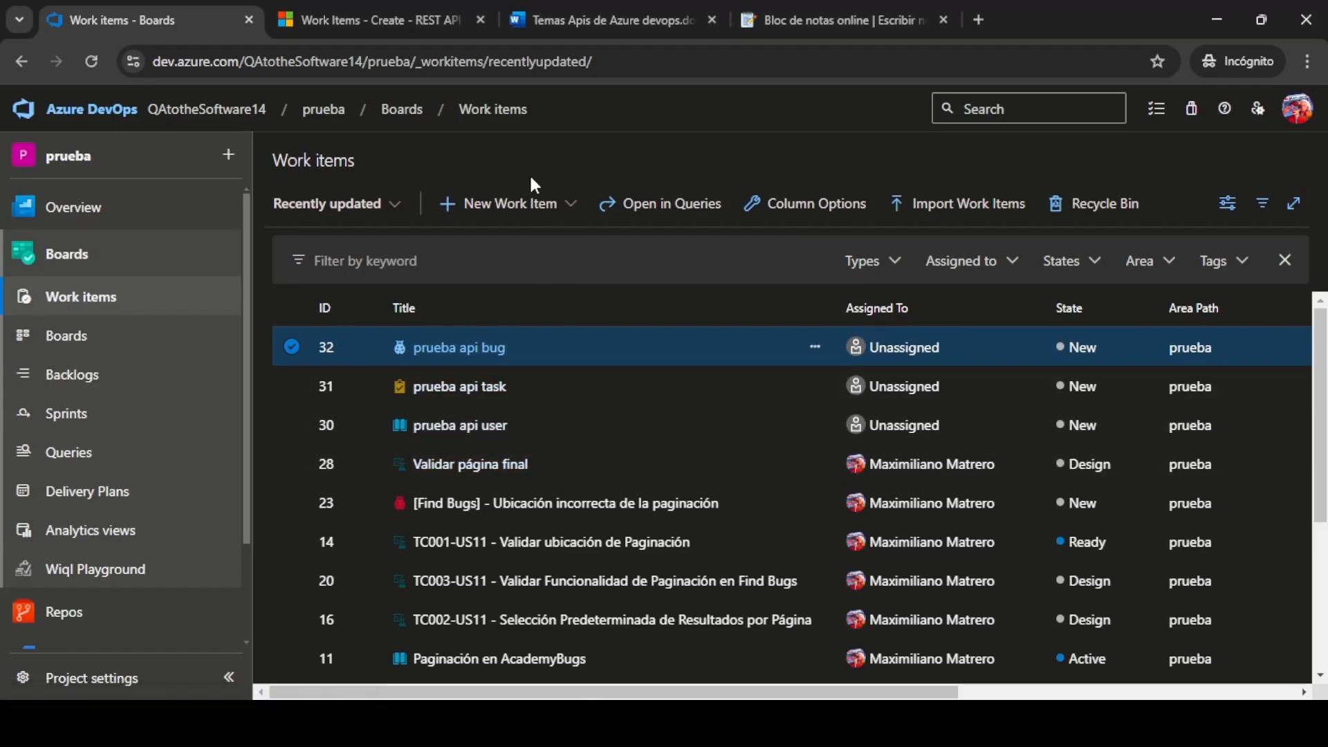
{"action": "left_click", "coordinate": [595, 62]}
{"action": "key", "text": "Return"}
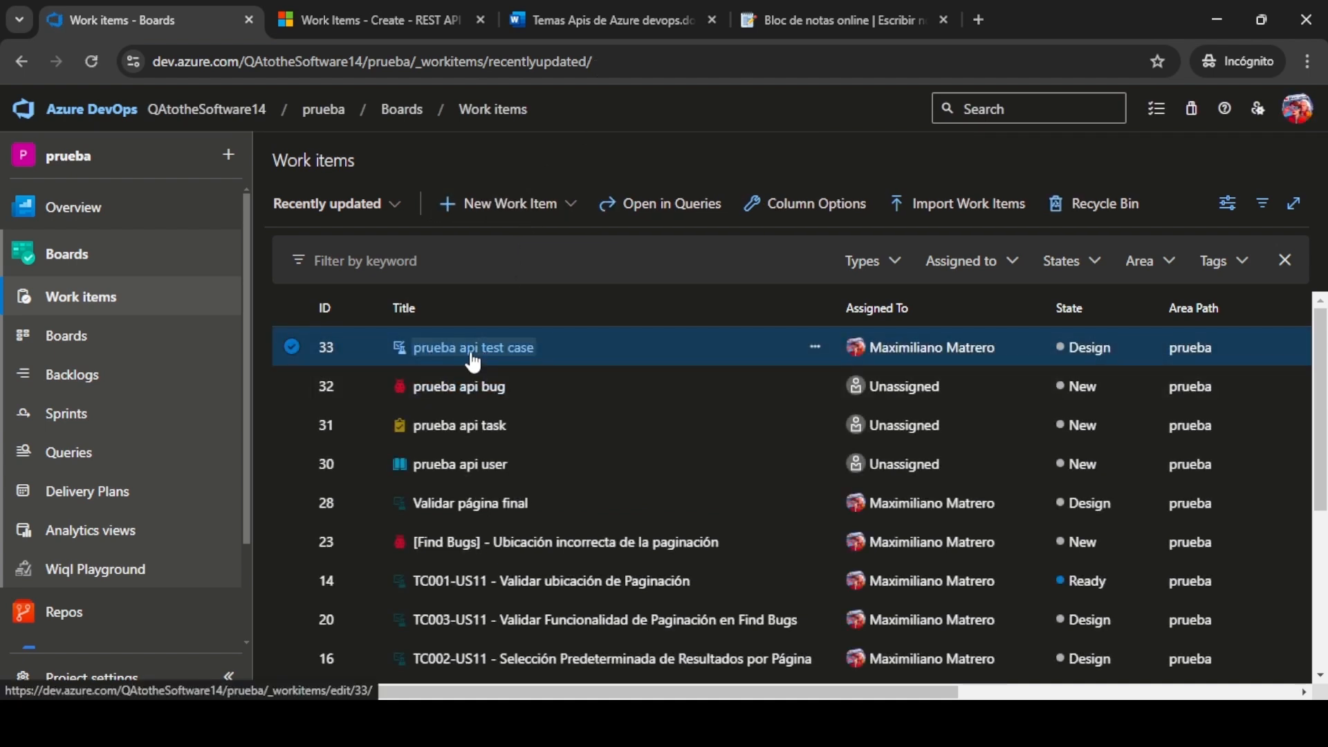
{"action": "key", "text": "alt+Tab"}
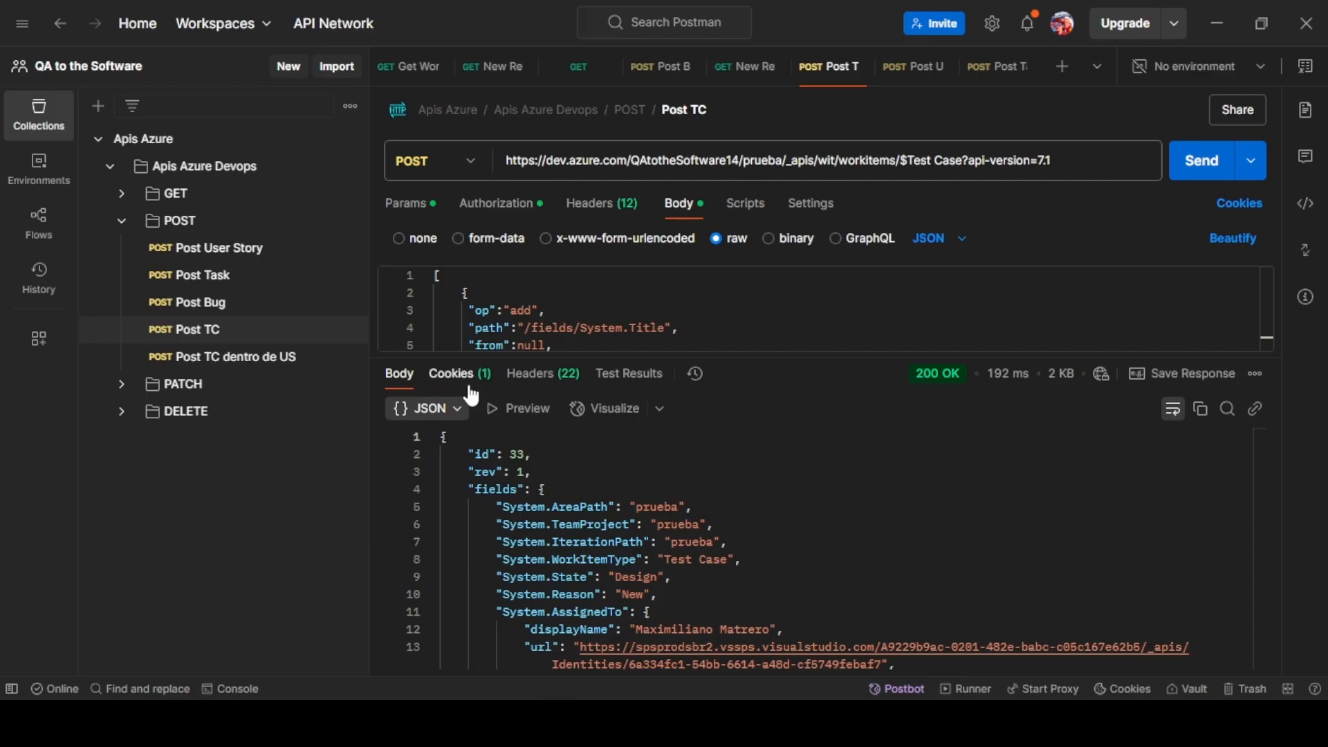
{"action": "left_click_drag", "start_coordinate": [670, 350], "coordinate": [658, 463]}
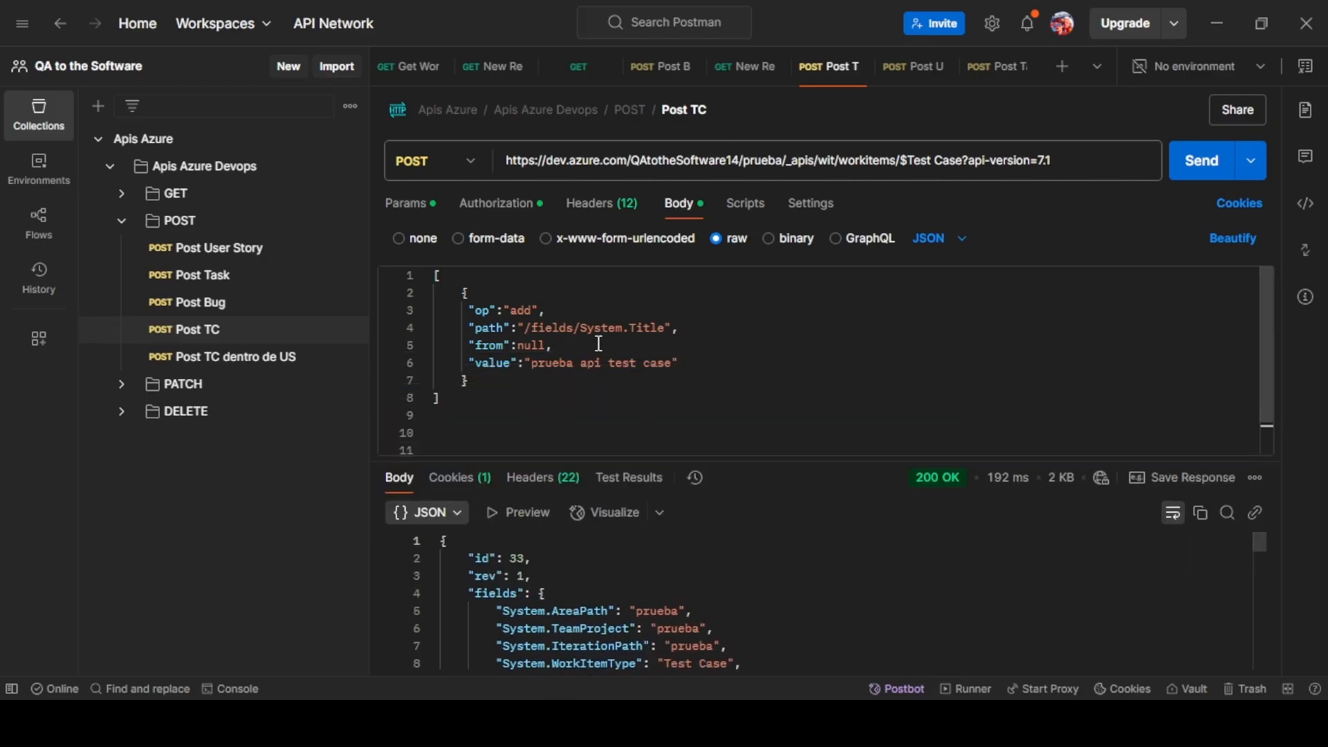
Switch to the browser and examine the Work Items - Update documentation for its PATCH URL, URI parameters and request body media type.
{"action": "key", "text": "alt+Tab"}
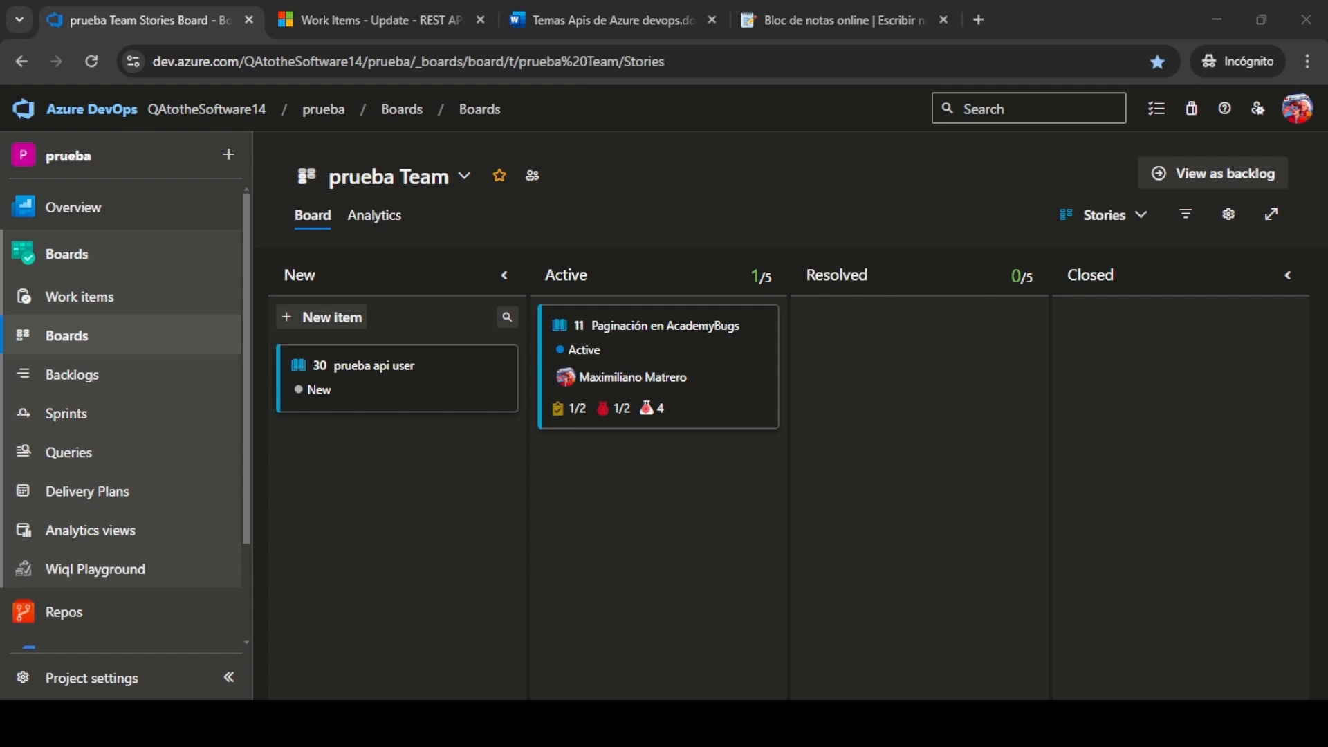
{"action": "left_click", "coordinate": [379, 20]}
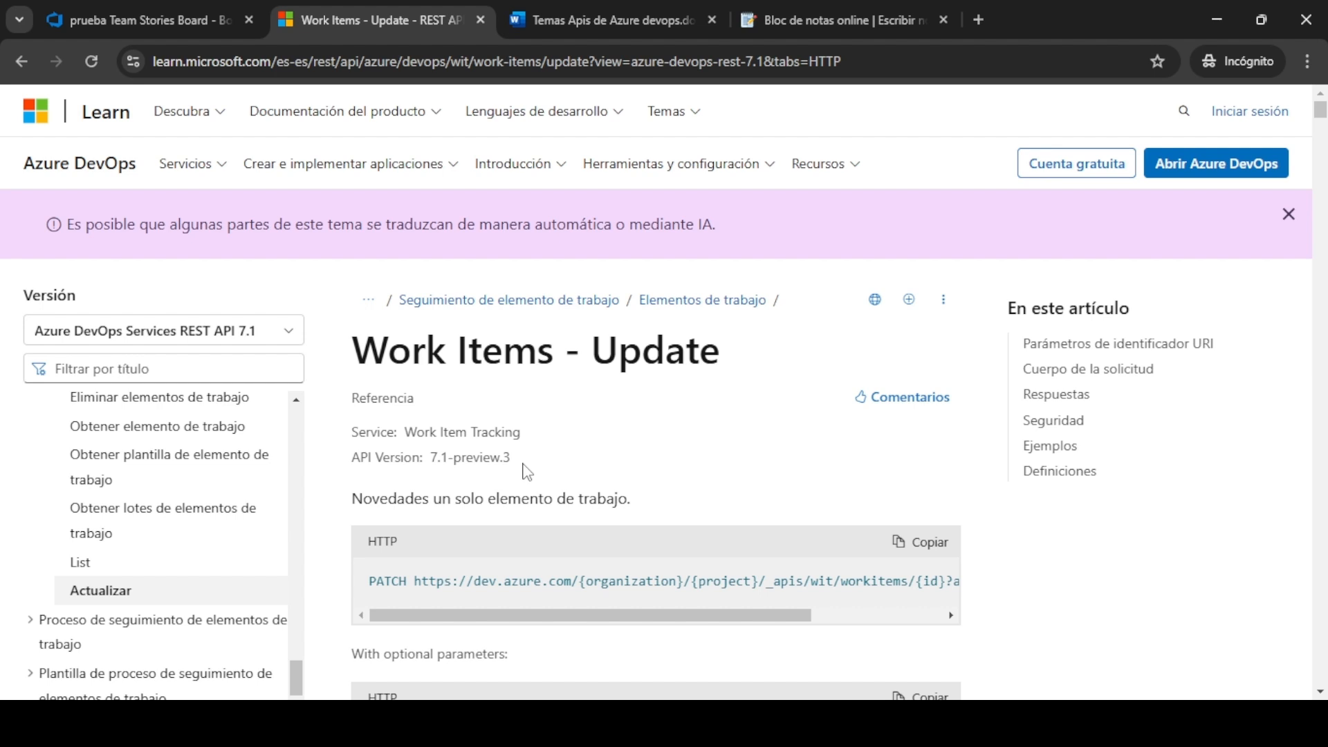
{"action": "scroll", "coordinate": [528, 473], "scroll_direction": "down", "scroll_amount": 1}
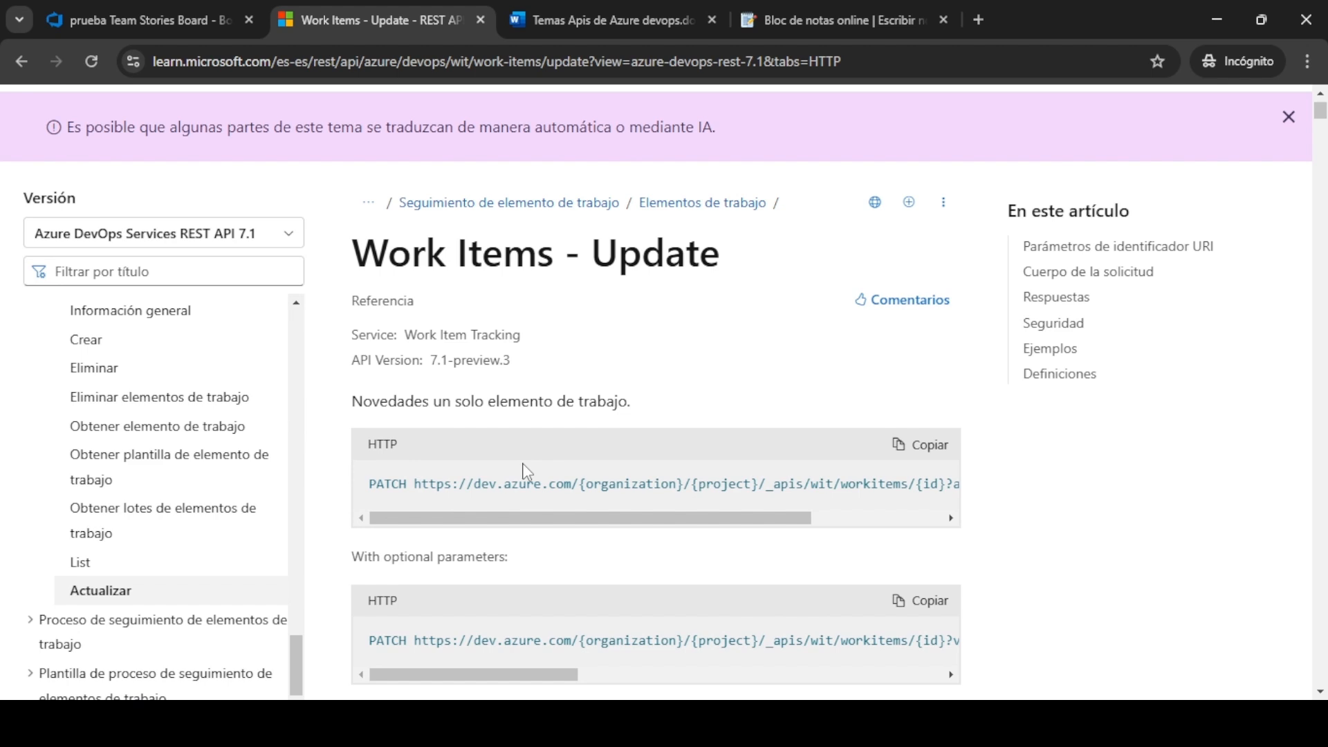
{"action": "scroll", "coordinate": [528, 472], "scroll_direction": "down", "scroll_amount": 1}
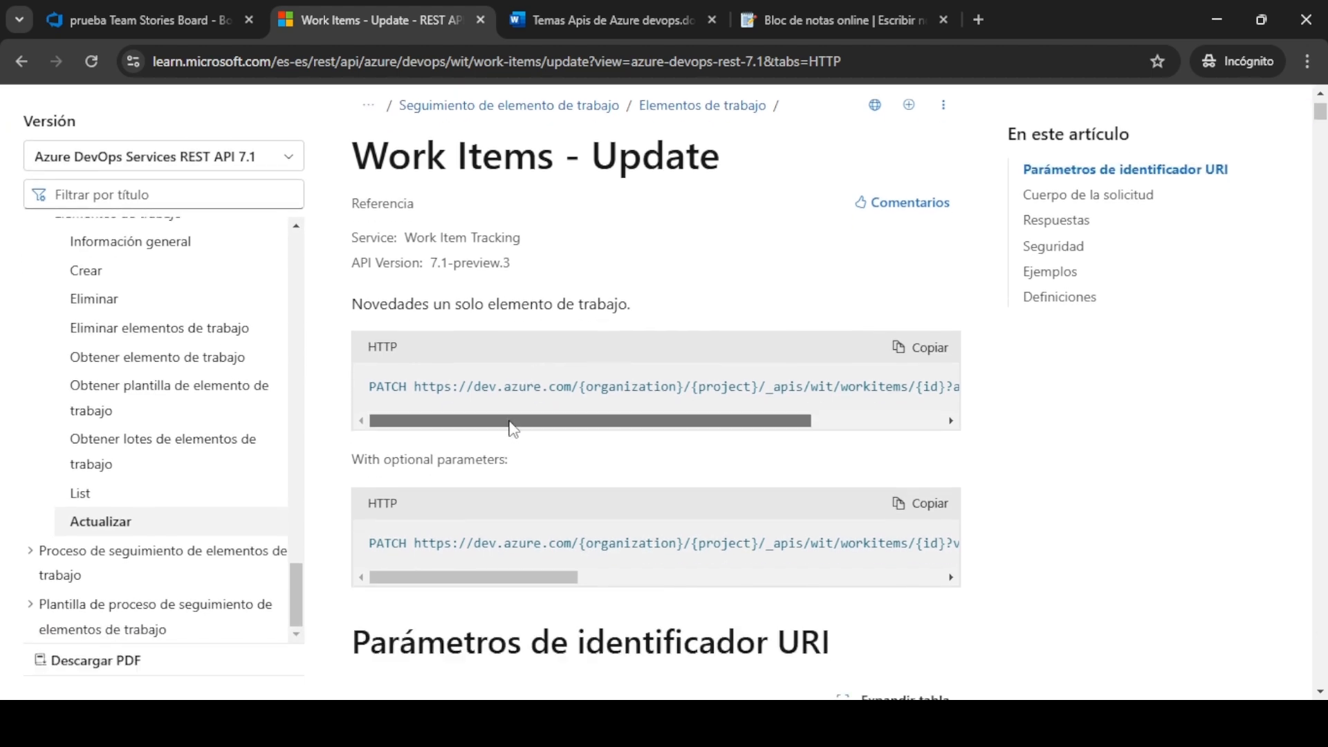
{"action": "mouse_move", "coordinate": [510, 422]}
{"action": "left_mouse_down"}
{"action": "mouse_move", "coordinate": [731, 427]}
{"action": "mouse_move", "coordinate": [529, 423]}
{"action": "left_mouse_up"}
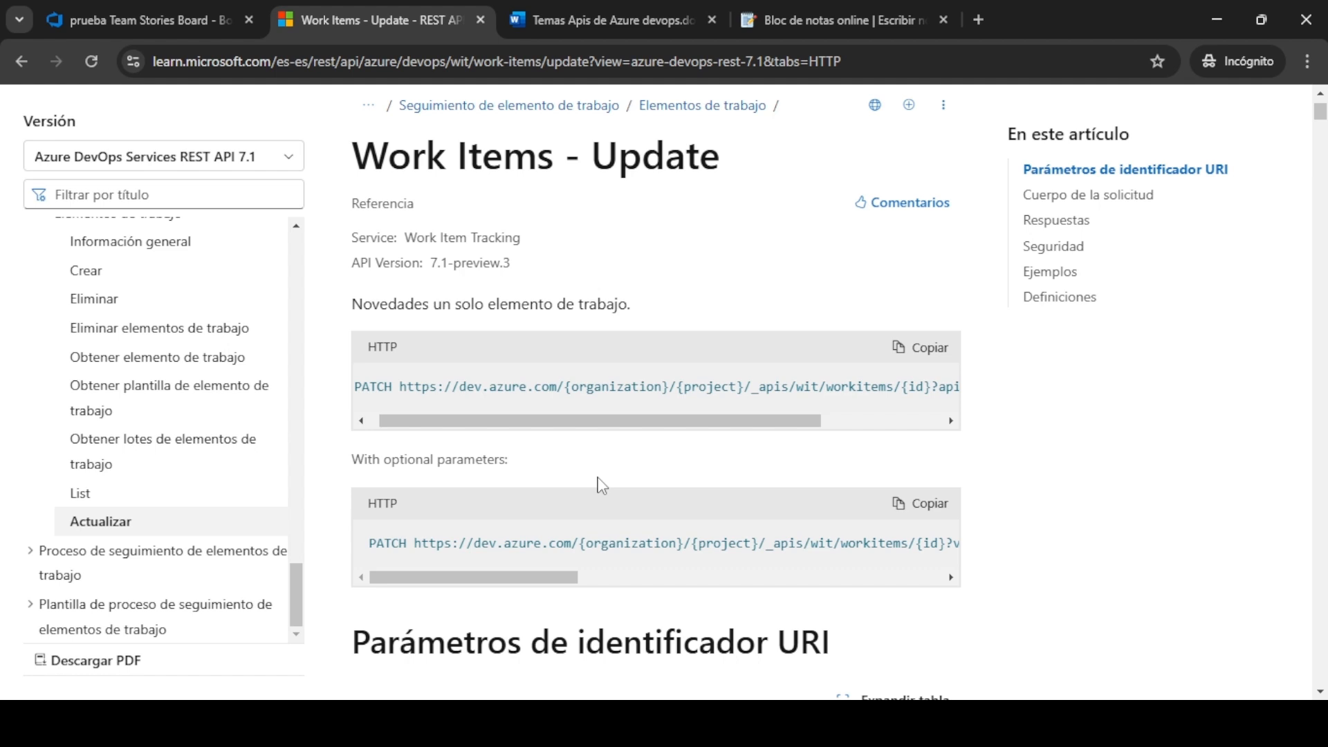
{"action": "scroll", "coordinate": [602, 485], "scroll_direction": "down", "scroll_amount": 1}
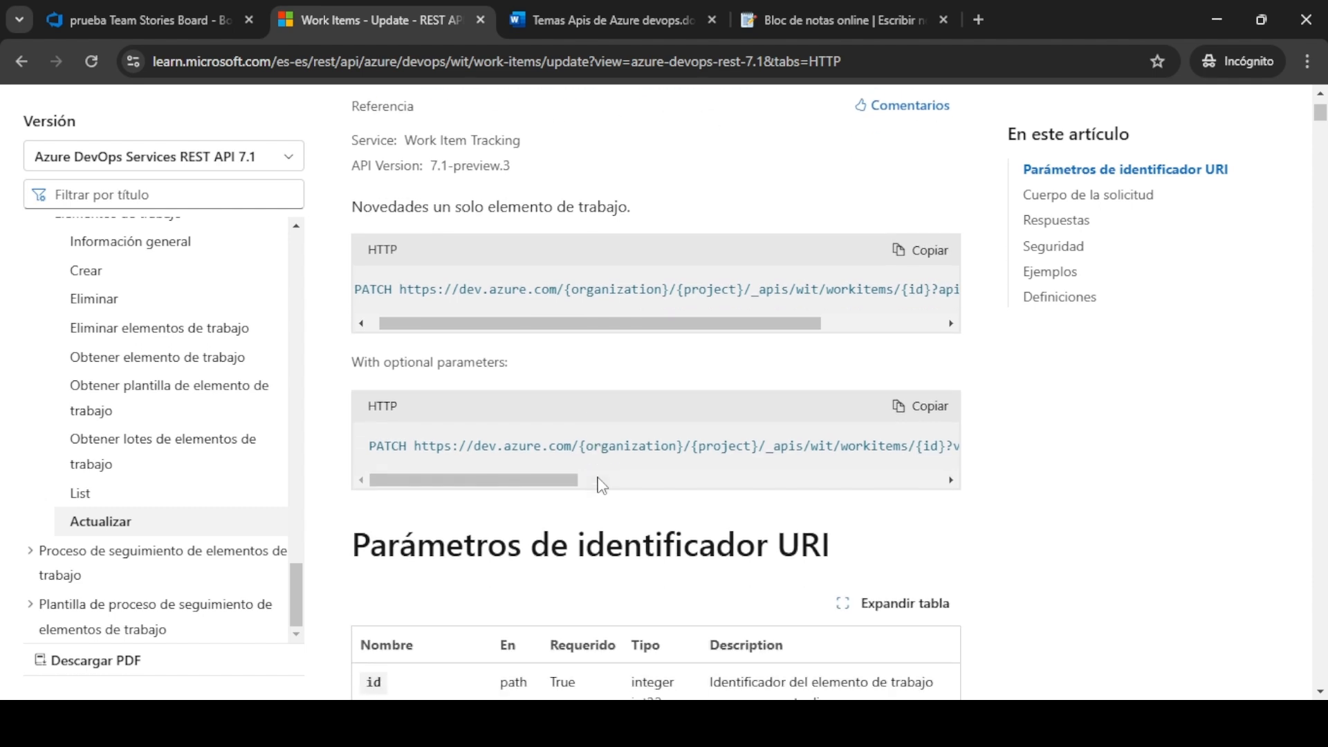
{"action": "scroll", "coordinate": [602, 485], "scroll_direction": "down", "scroll_amount": 2}
{"action": "scroll", "coordinate": [600, 484], "scroll_direction": "up", "scroll_amount": 3}
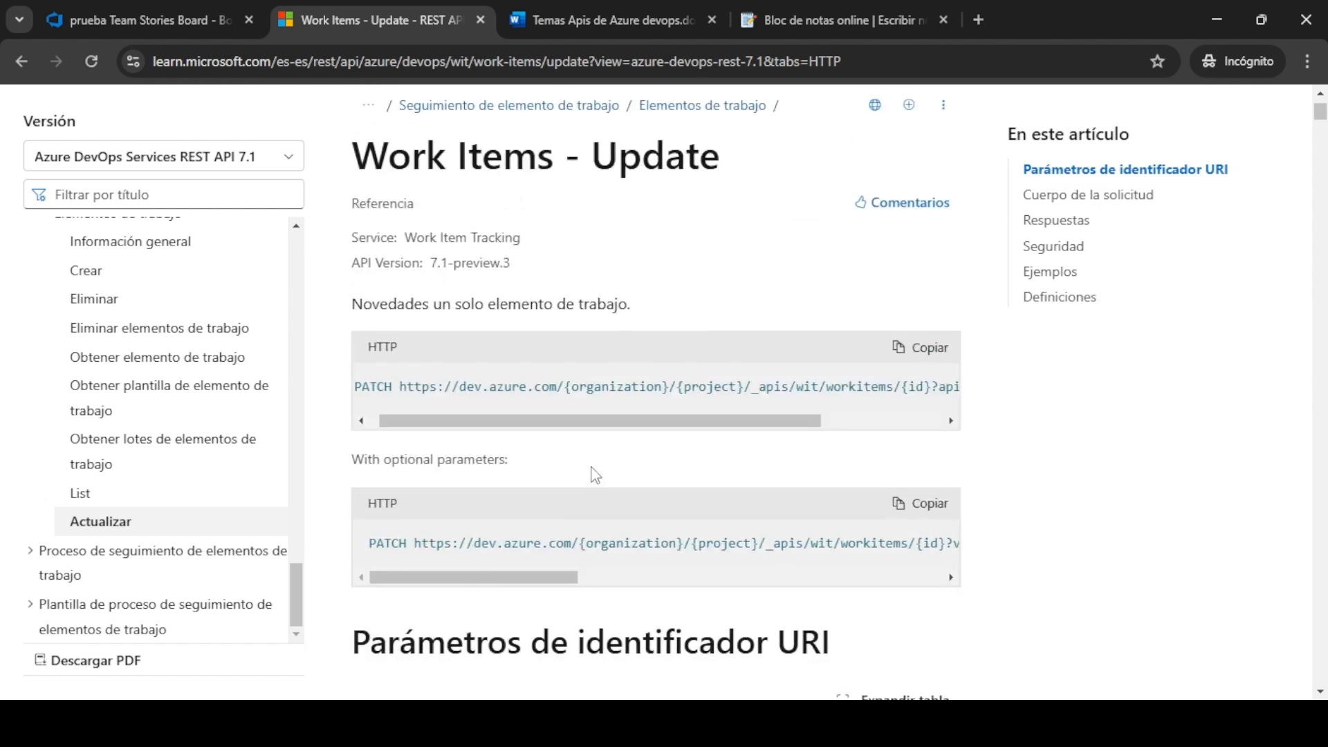
{"action": "left_click_drag", "start_coordinate": [540, 423], "coordinate": [521, 424]}
{"action": "scroll", "coordinate": [512, 425], "scroll_direction": "down", "scroll_amount": 10}
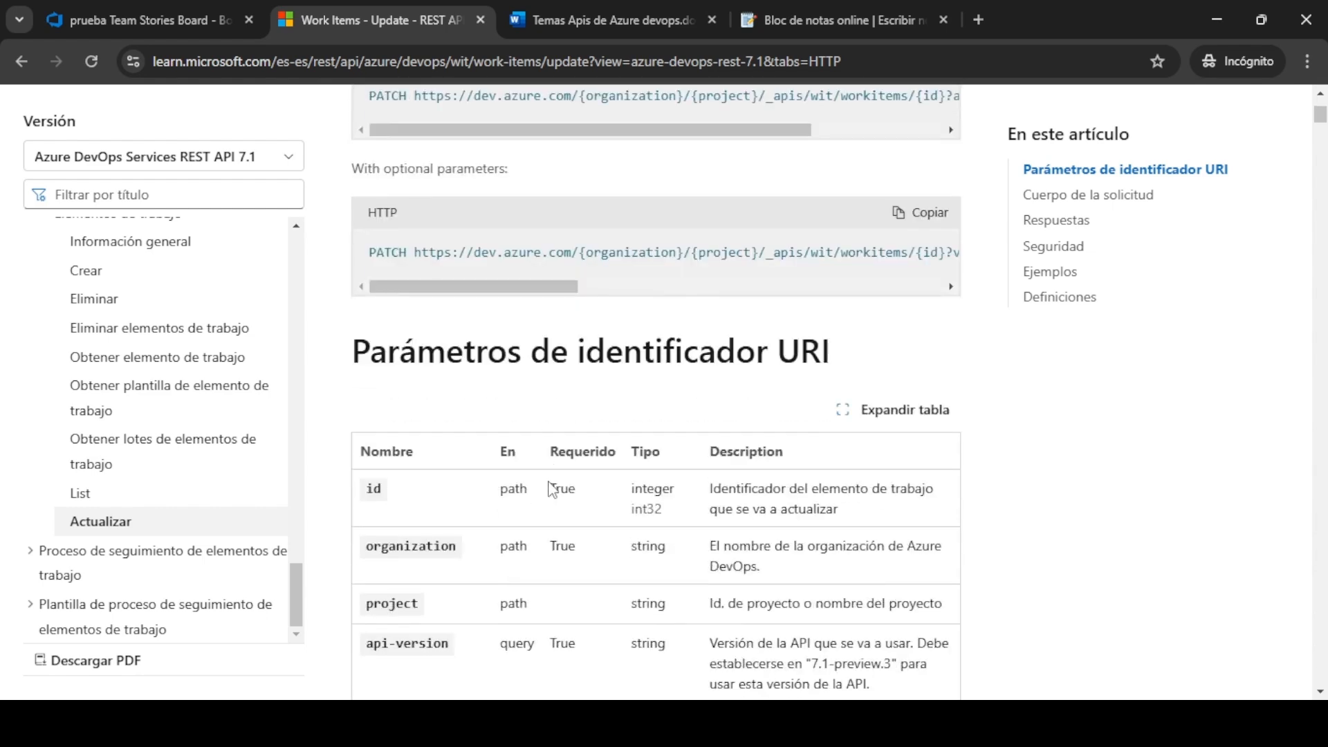
{"action": "scroll", "coordinate": [550, 488], "scroll_direction": "down", "scroll_amount": 2}
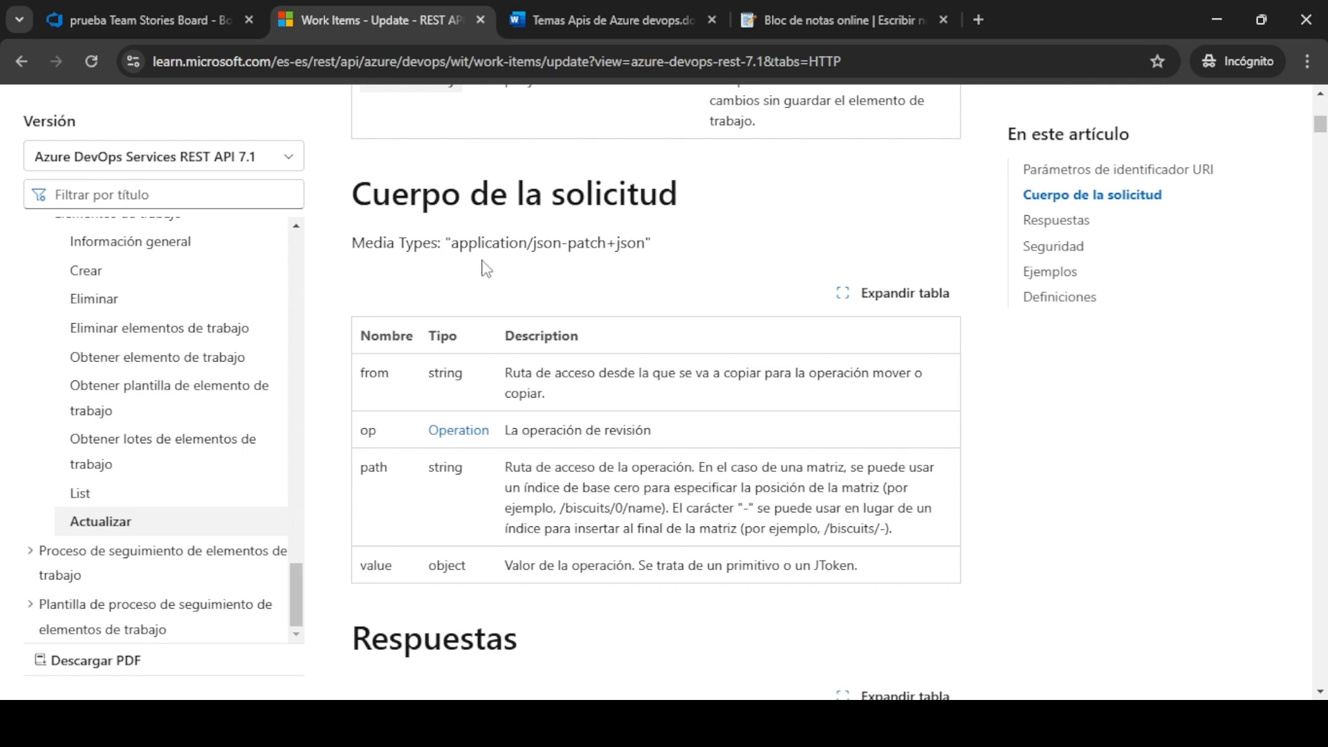
{"action": "scroll", "coordinate": [644, 291], "scroll_direction": "up", "scroll_amount": 5}
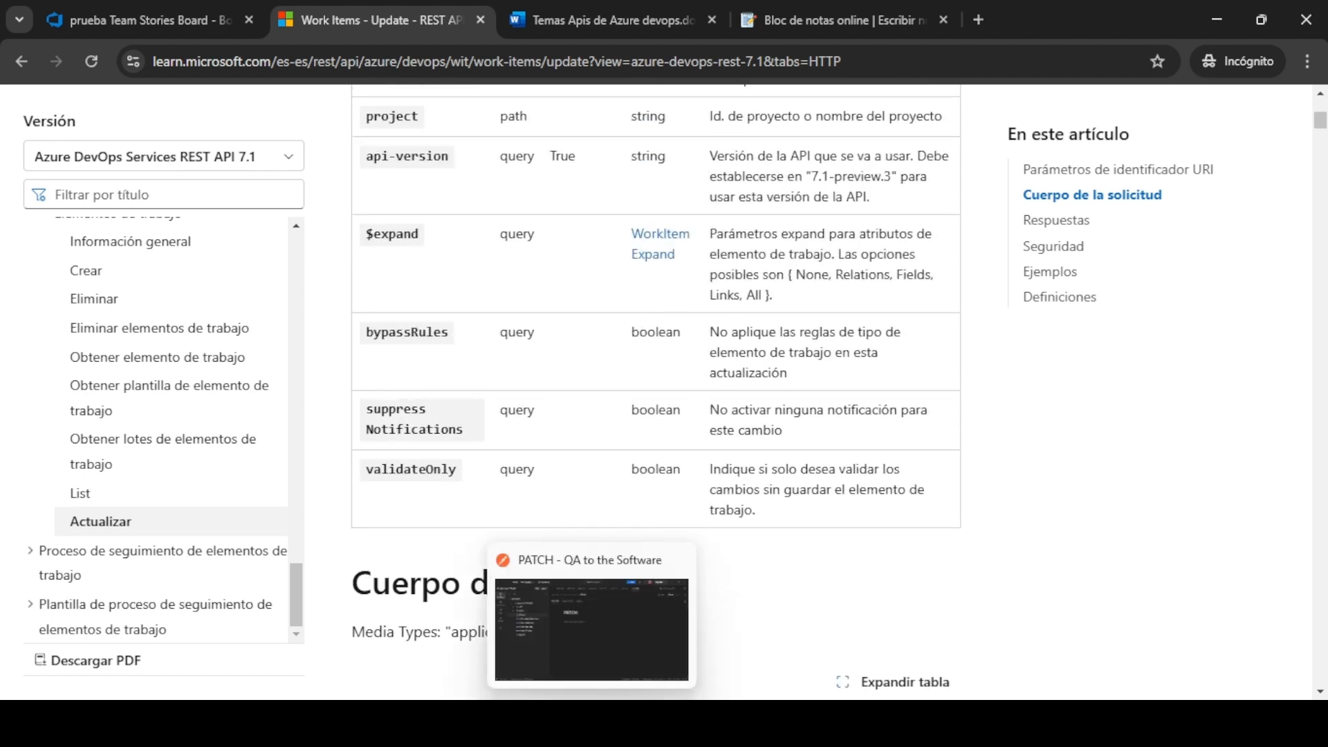
Switch to Postman, open the "Post User Story Copy" request in the PATCH folder and rename it "Post User Story".
{"action": "left_click", "coordinate": [615, 698]}
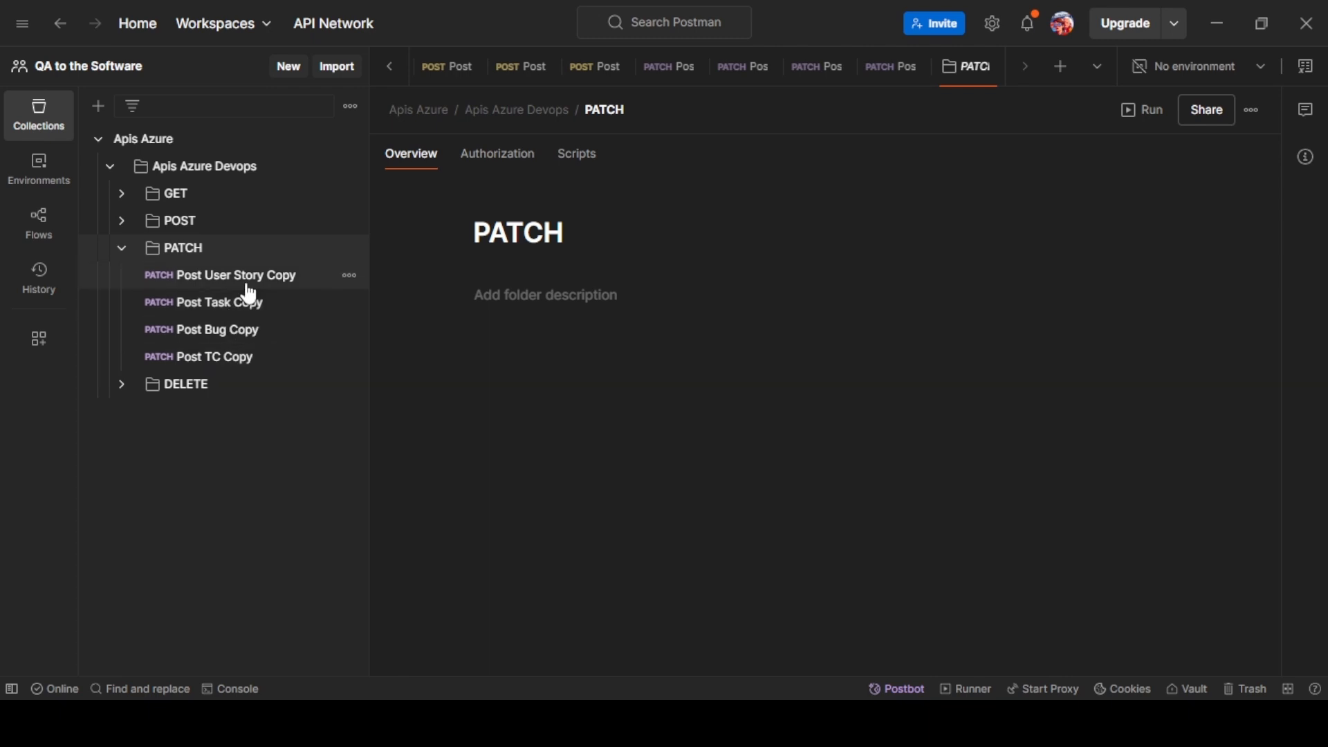
{"action": "left_click", "coordinate": [280, 283]}
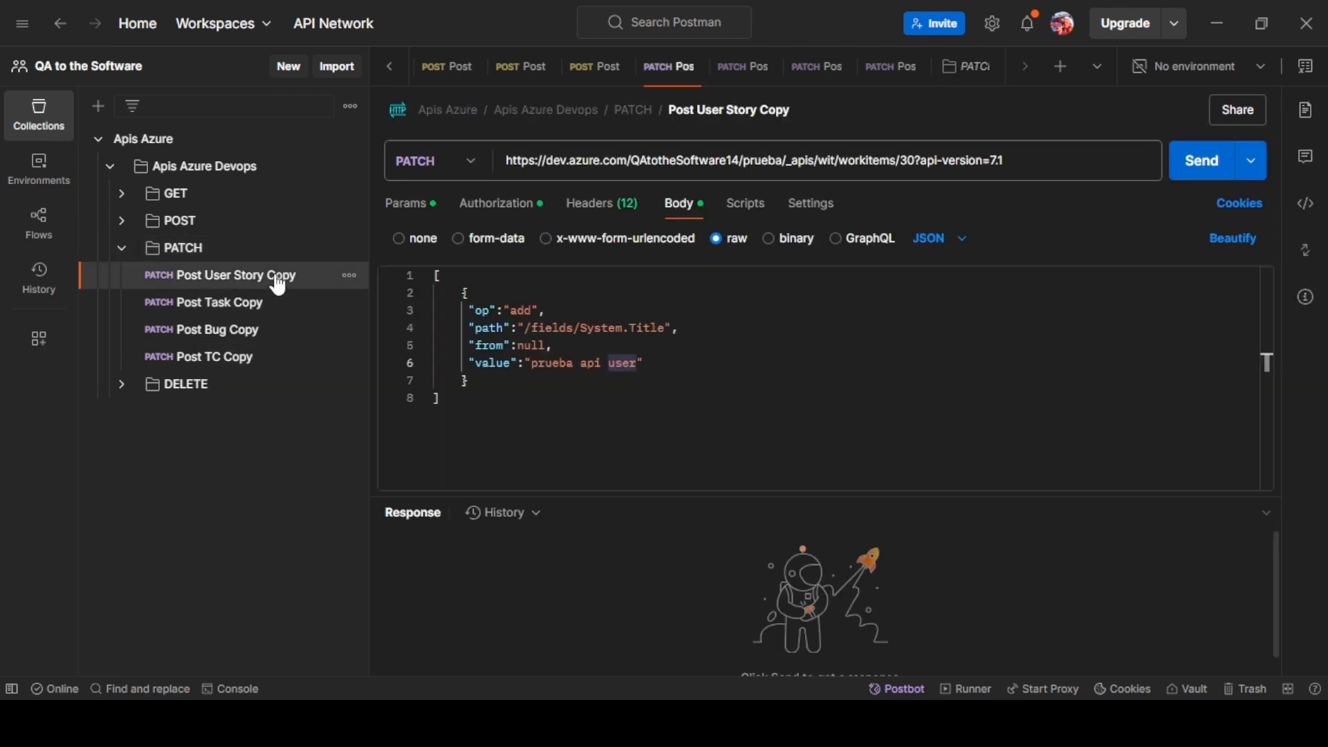
{"action": "left_click", "coordinate": [793, 109]}
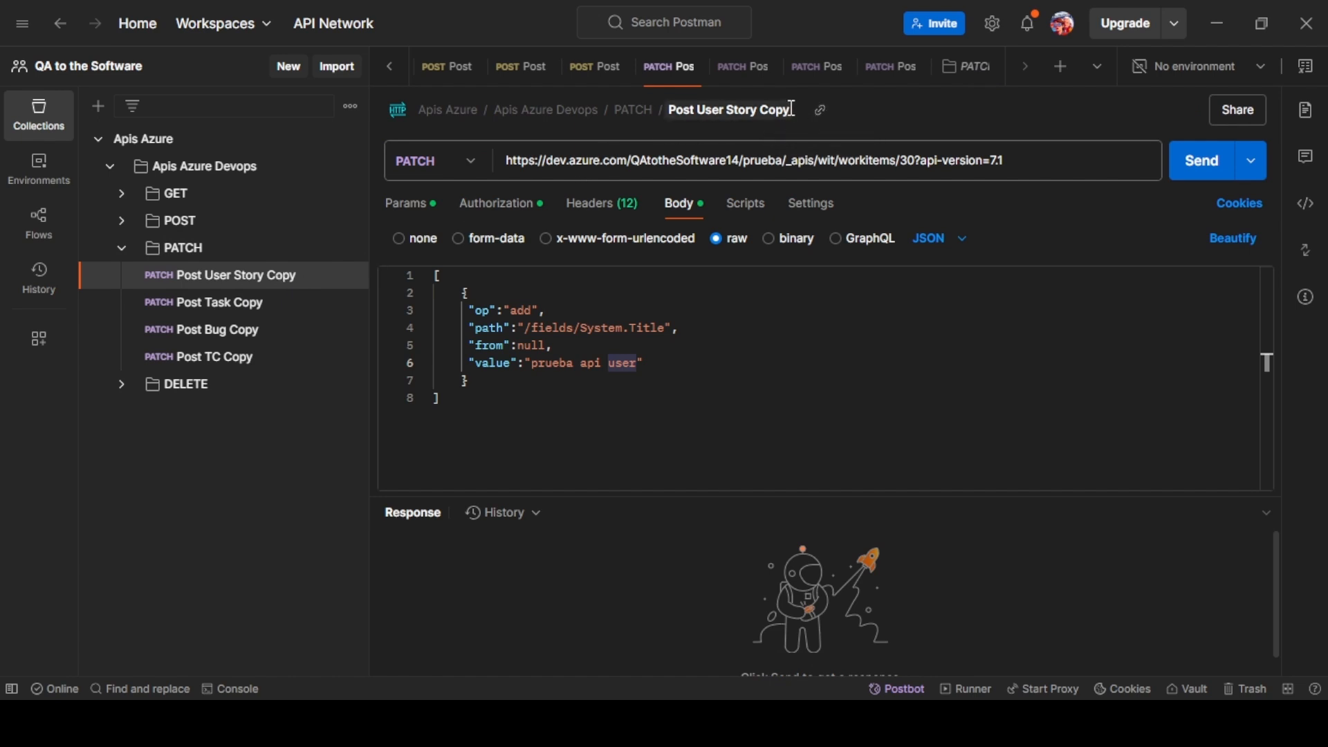
{"action": "left_click", "coordinate": [793, 110]}
{"action": "key", "text": "BackSpace"}
{"action": "key", "text": "BackSpace"}
{"action": "key", "text": "BackSpace"}
{"action": "key", "text": "BackSpace"}
{"action": "key", "text": "BackSpace"}
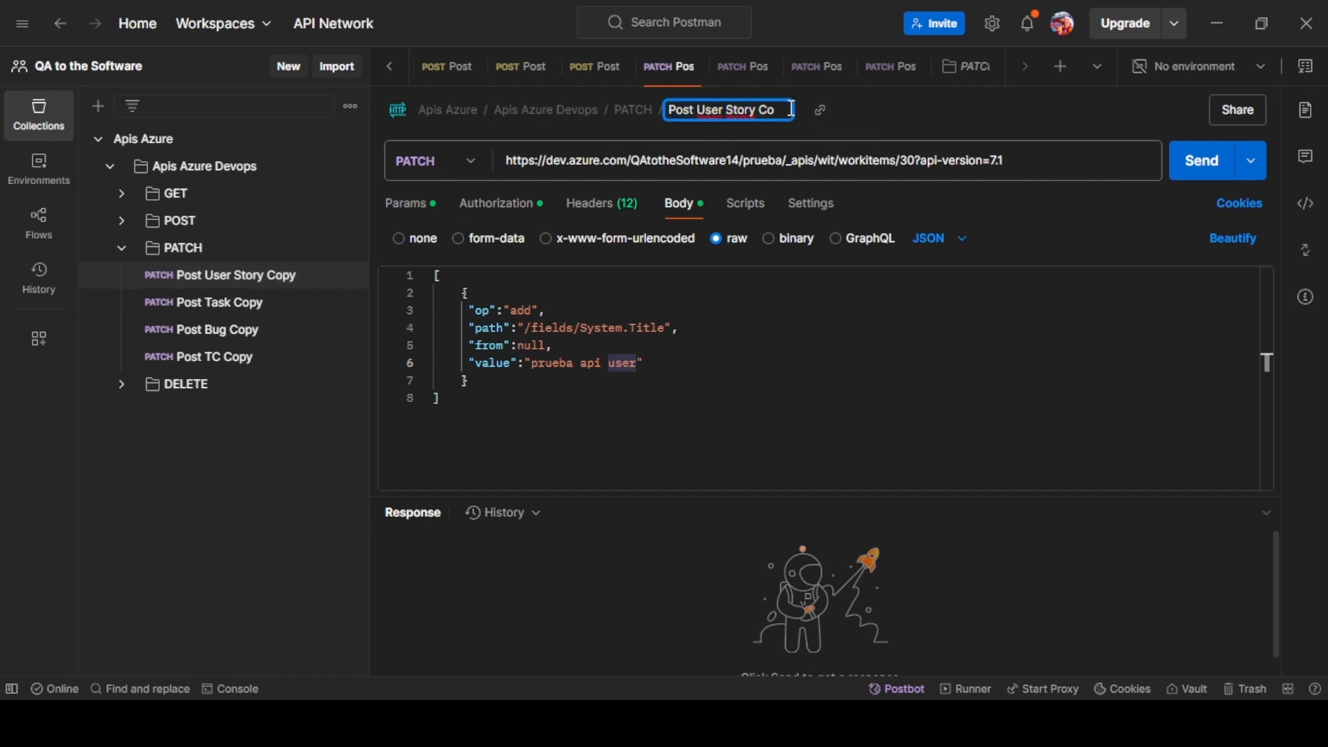
{"action": "left_click", "coordinate": [770, 361]}
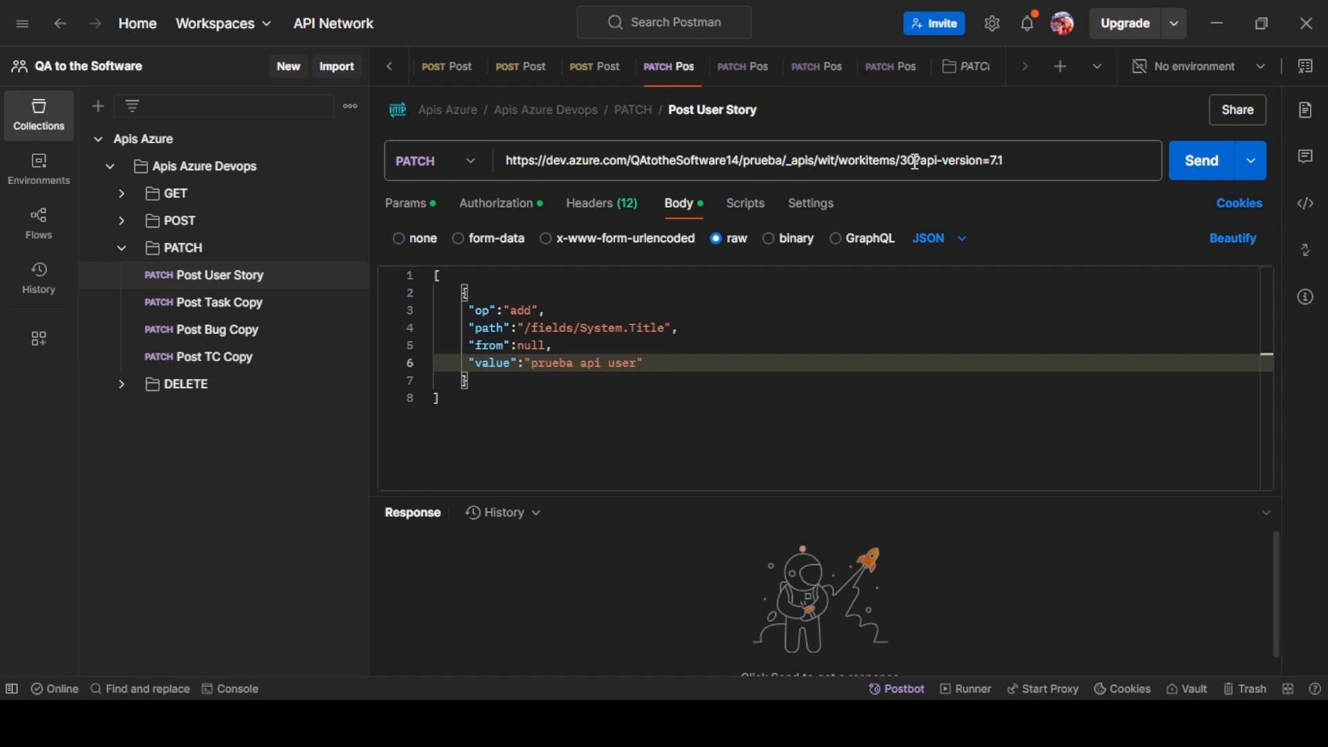
Switch to Azure DevOps and open the work items list to check the ID of the "prueba api user" item.
{"action": "key", "text": "alt+Tab"}
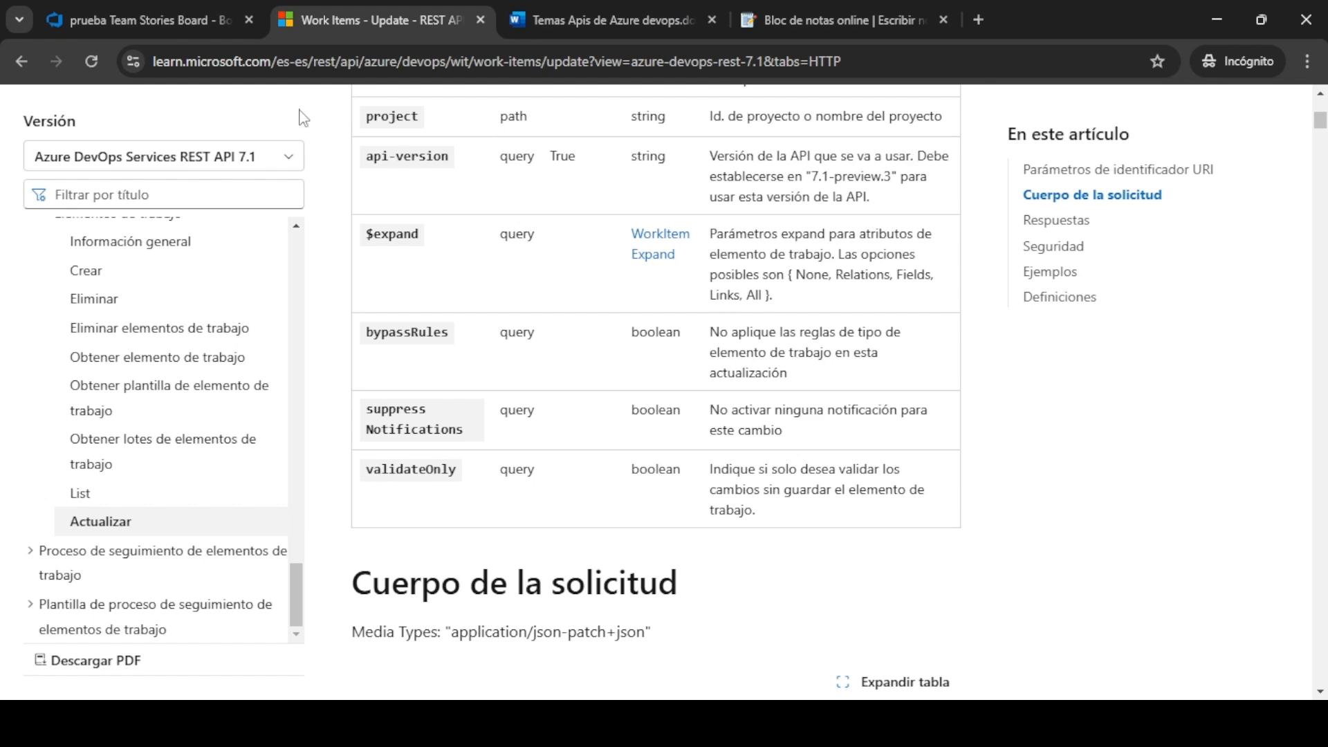
{"action": "left_click", "coordinate": [169, 22]}
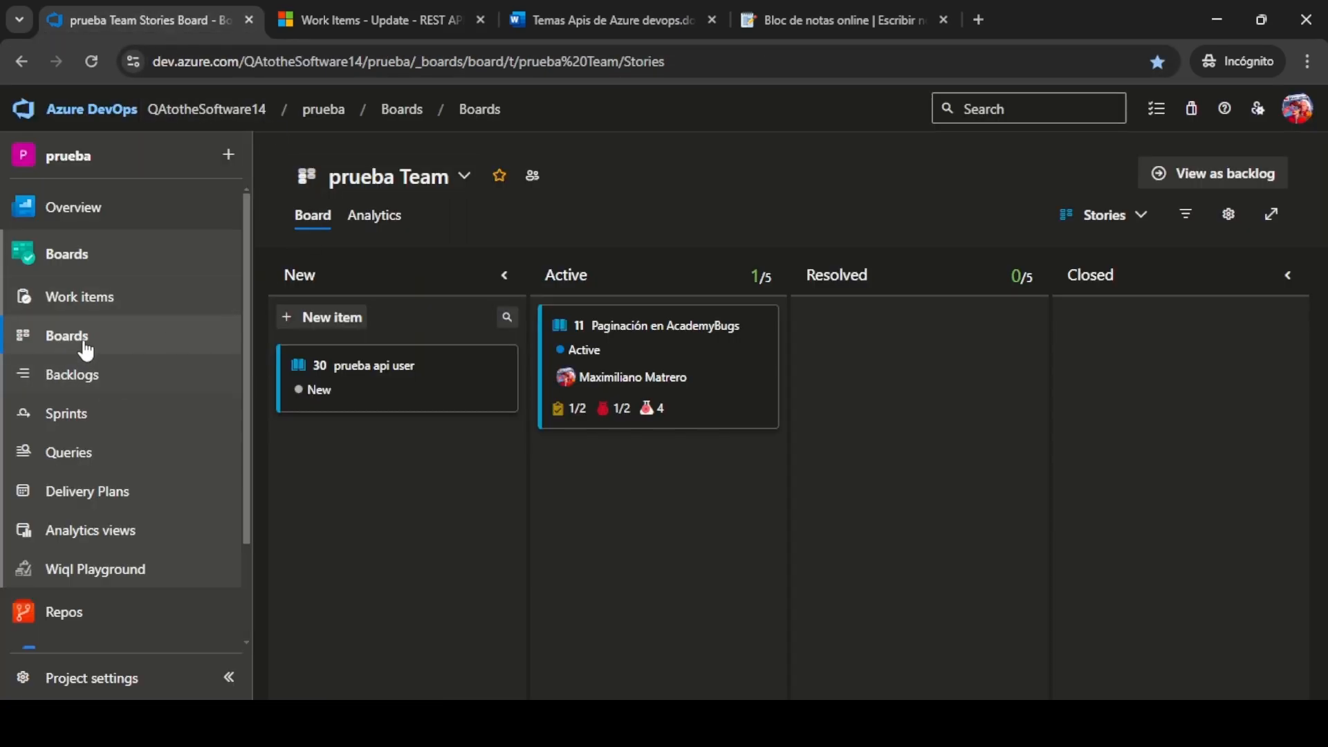
{"action": "left_click", "coordinate": [82, 302]}
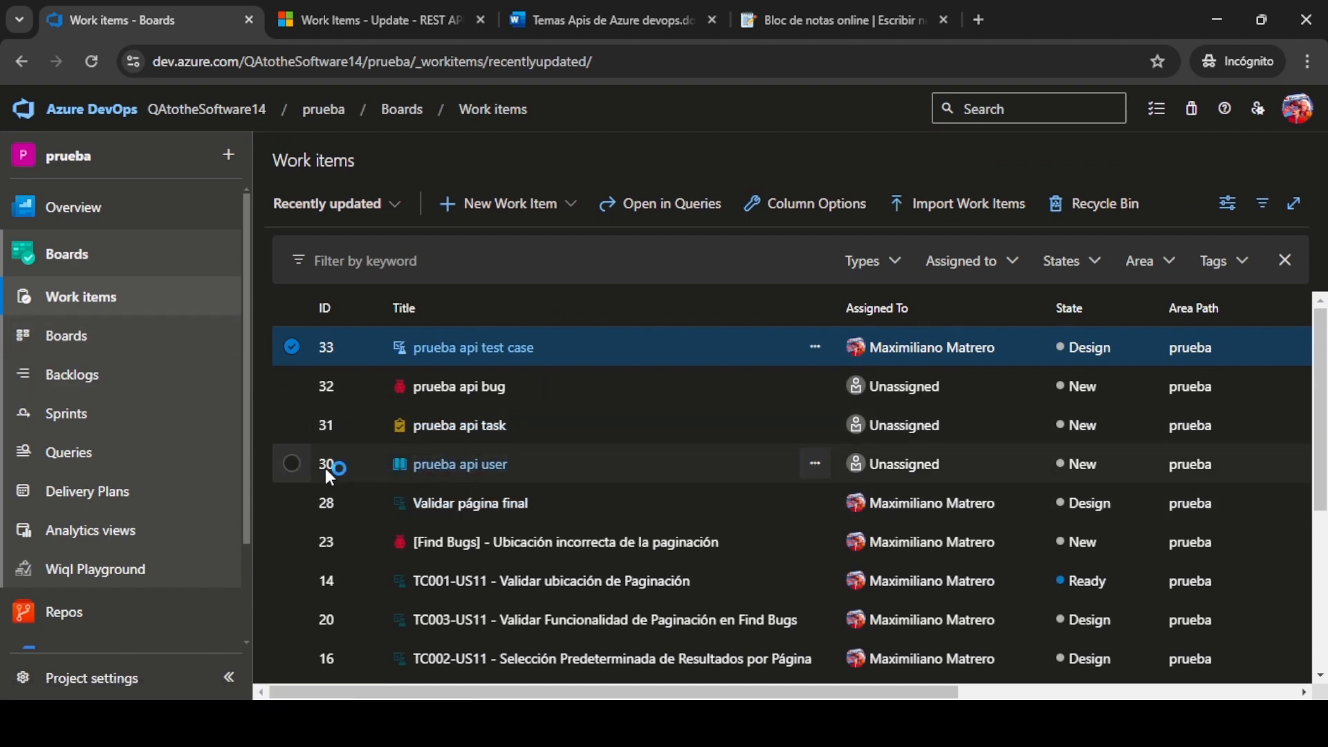
Switch to Postman and set the title value in the PATCH request body to "prueba api user 1".
{"action": "key", "text": "alt+Tab"}
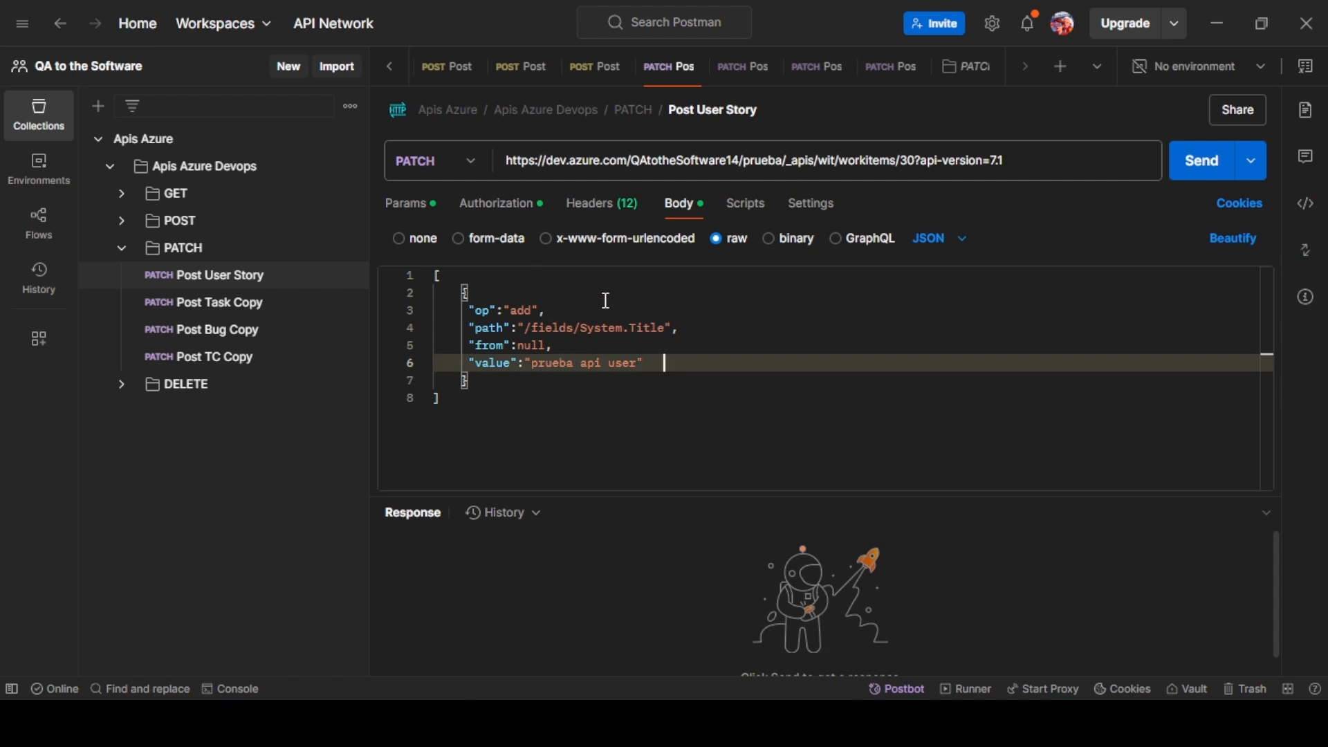
{"action": "left_click_drag", "start_coordinate": [610, 362], "coordinate": [641, 363]}
{"action": "key", "text": "Right"}
{"action": "type", "text": "1"}
{"action": "left_click", "coordinate": [650, 385]}
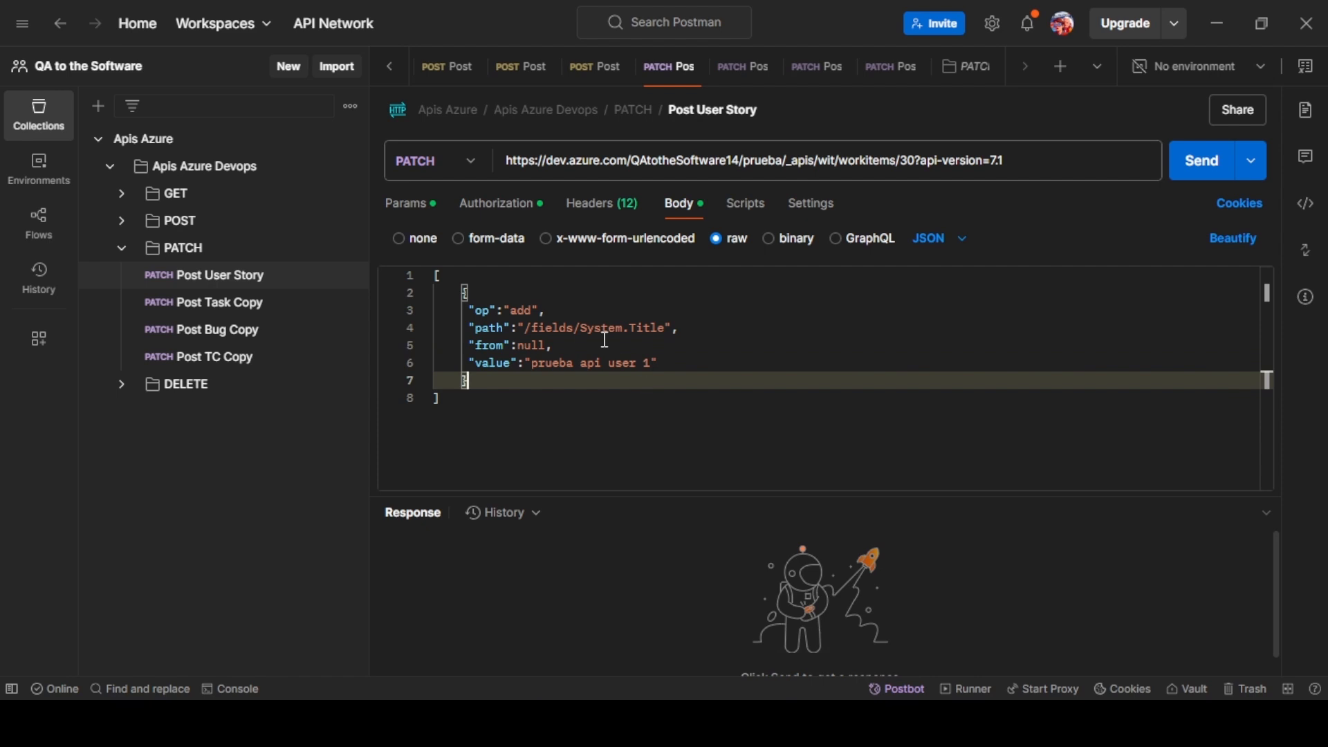
Check the PATCH Post User Story request's Basic Auth setup, headers and JSON body, and send the request.
{"action": "left_click", "coordinate": [518, 210]}
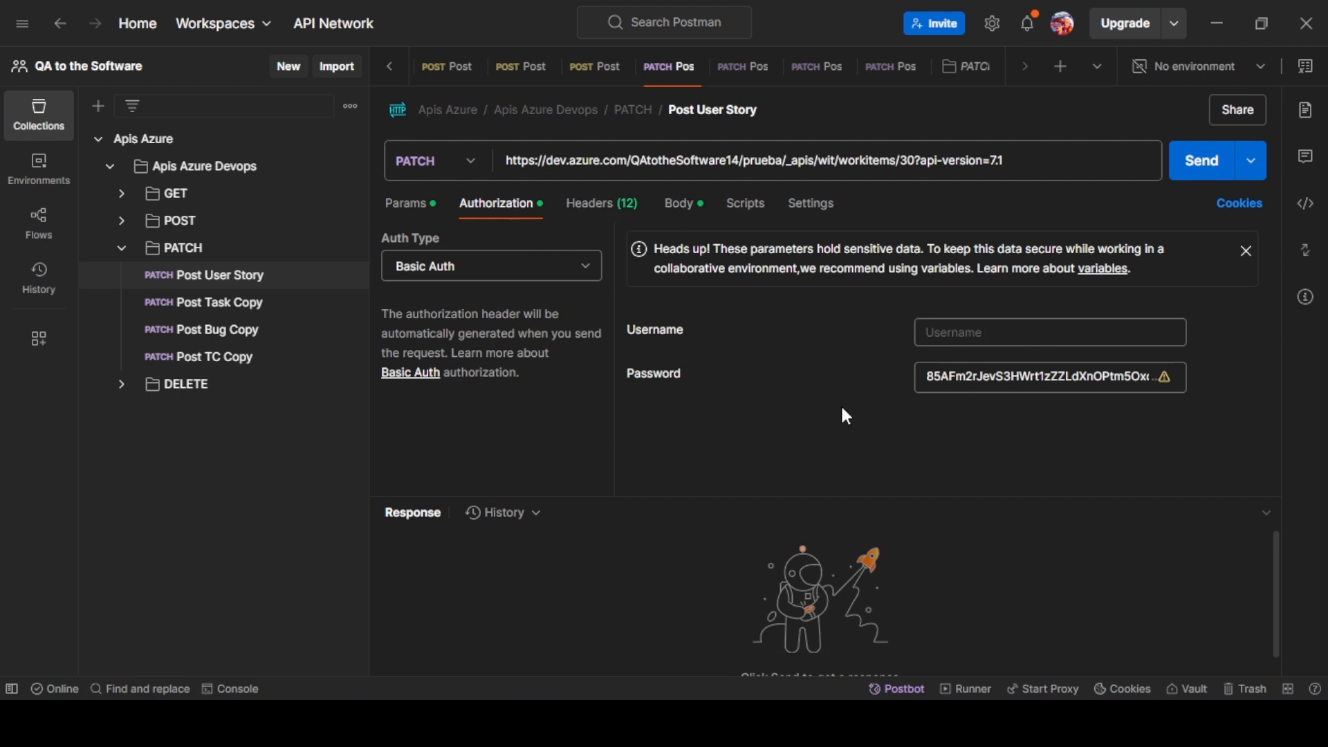
{"action": "left_click", "coordinate": [608, 206]}
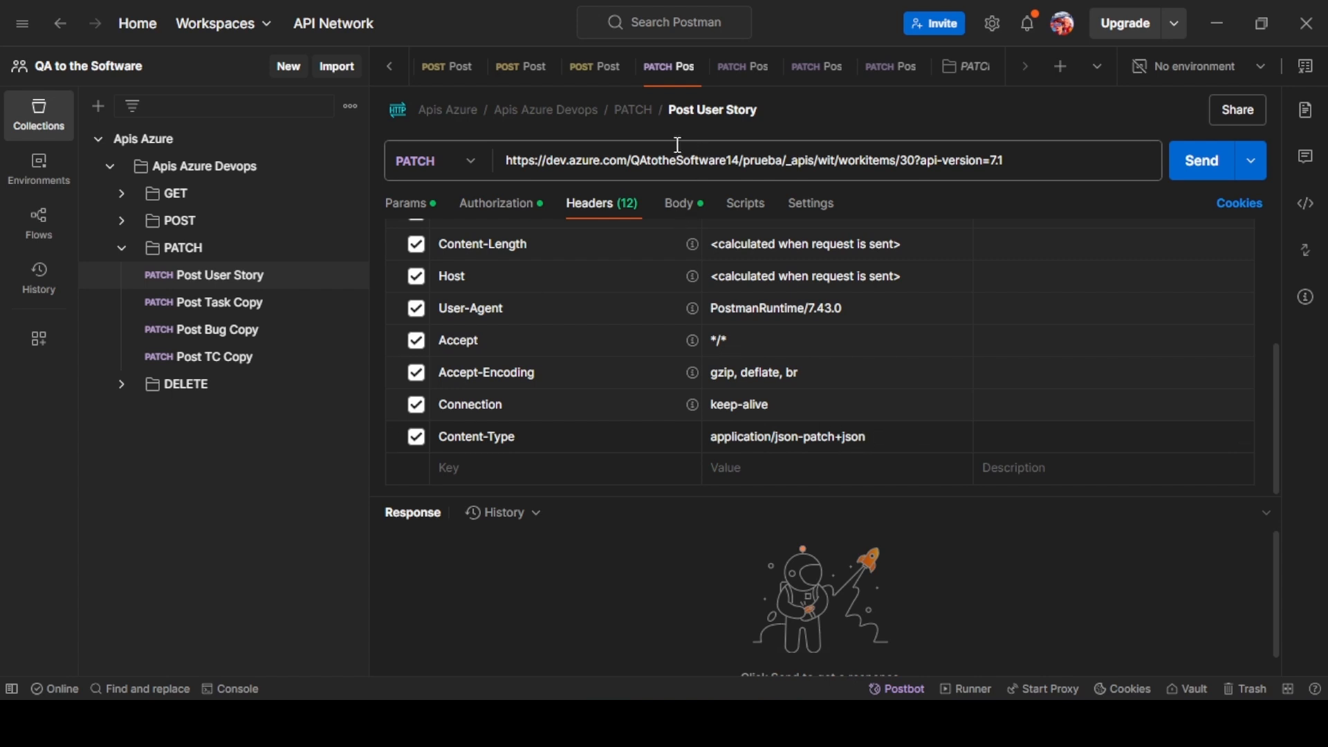
{"action": "left_click", "coordinate": [685, 208]}
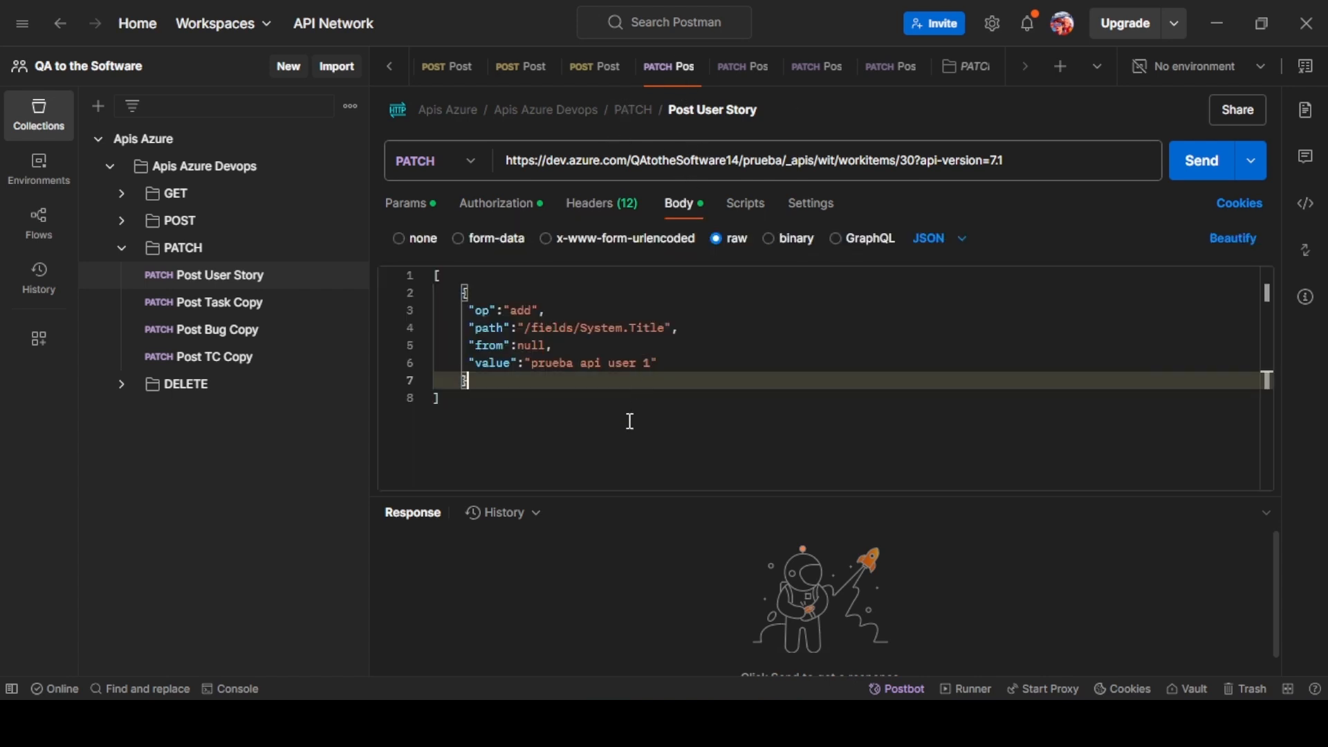
{"action": "left_click", "coordinate": [1193, 167]}
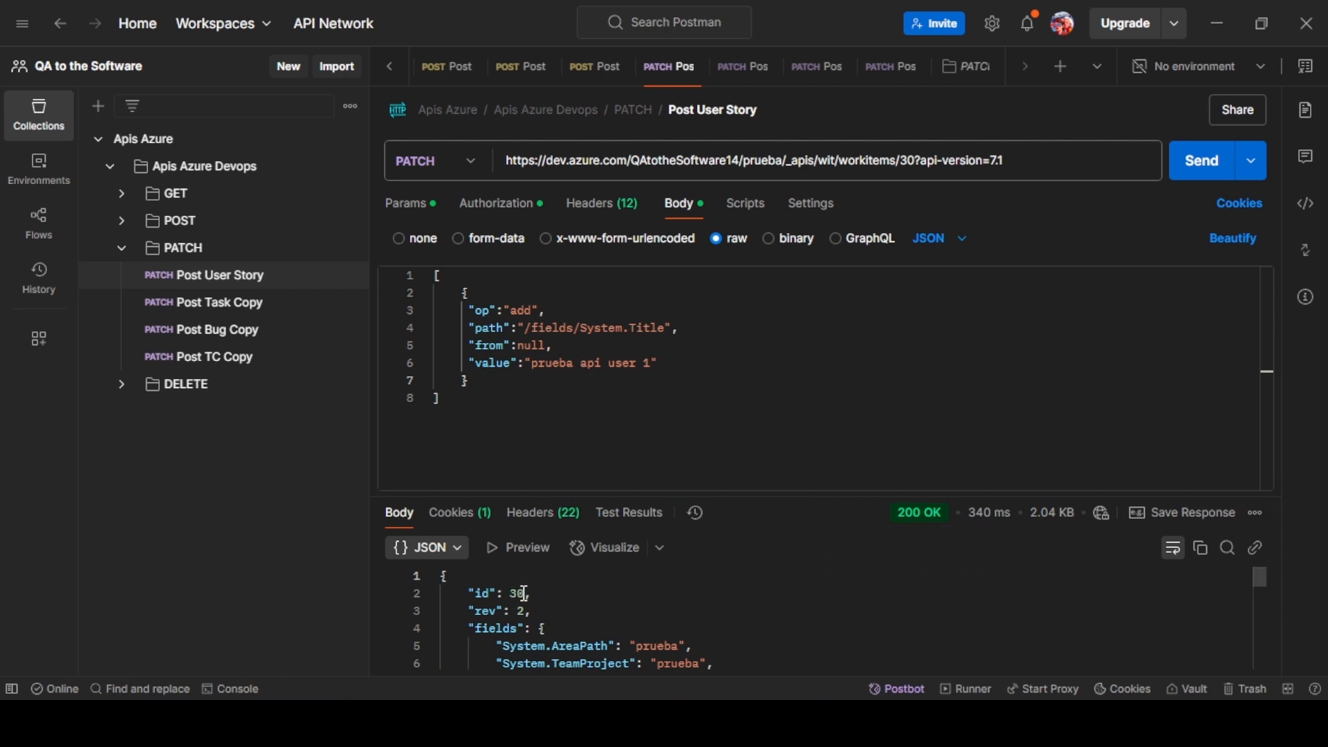
Switch to Azure DevOps and reload the recently updated work items list to check the user story's new title.
{"action": "key", "text": "alt+Tab"}
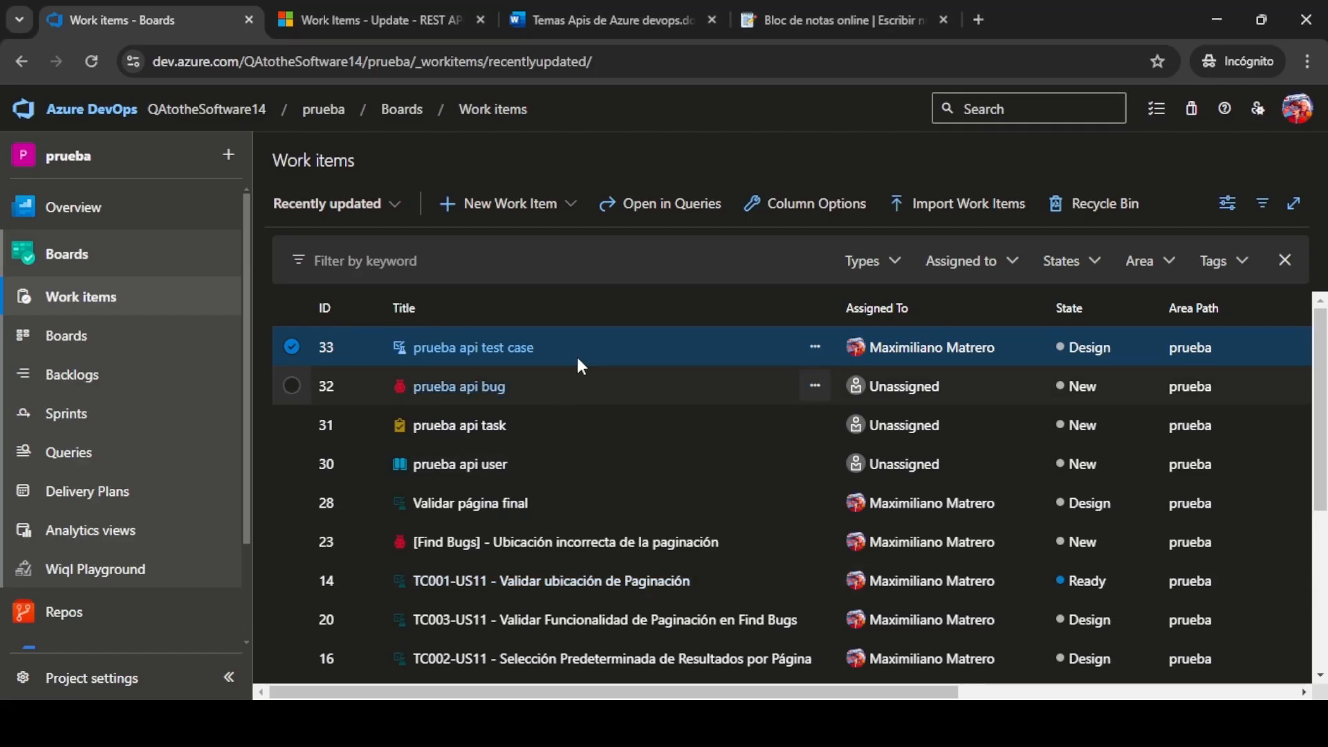
{"action": "left_click", "coordinate": [626, 61]}
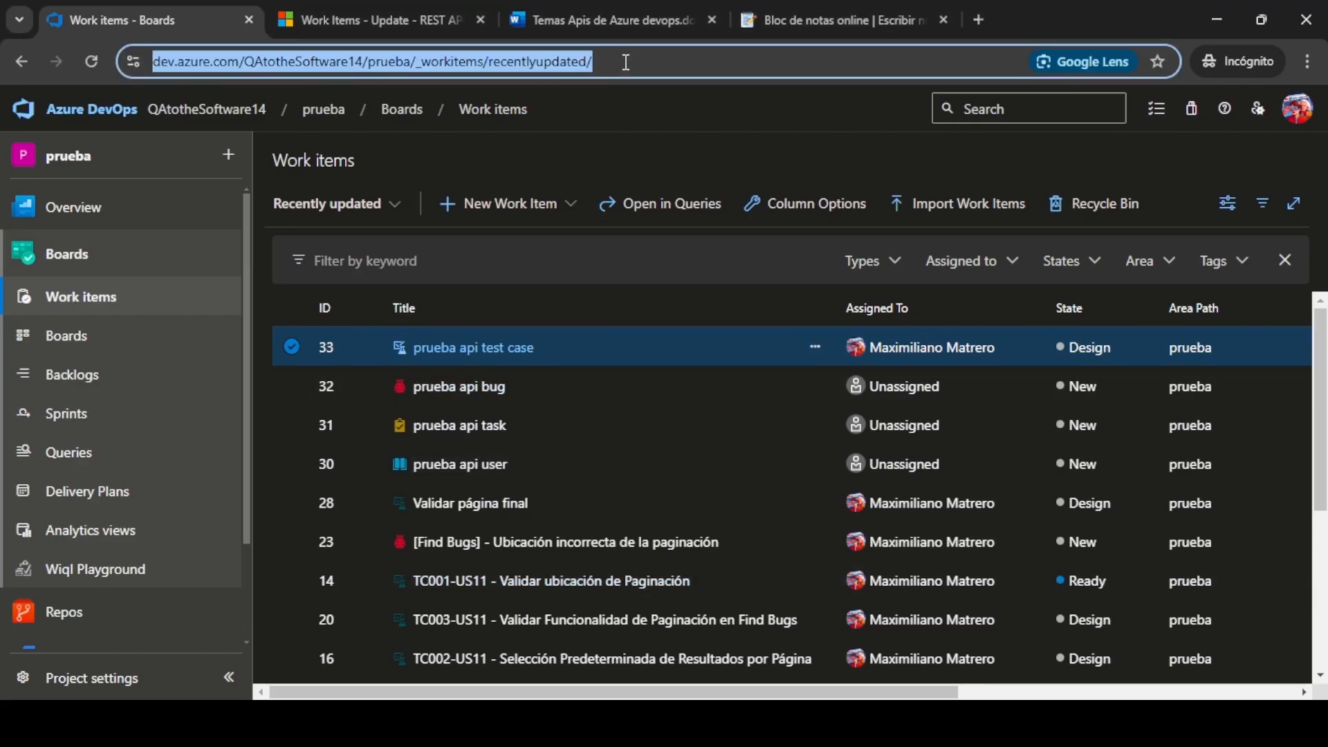
{"action": "key", "text": "Return"}
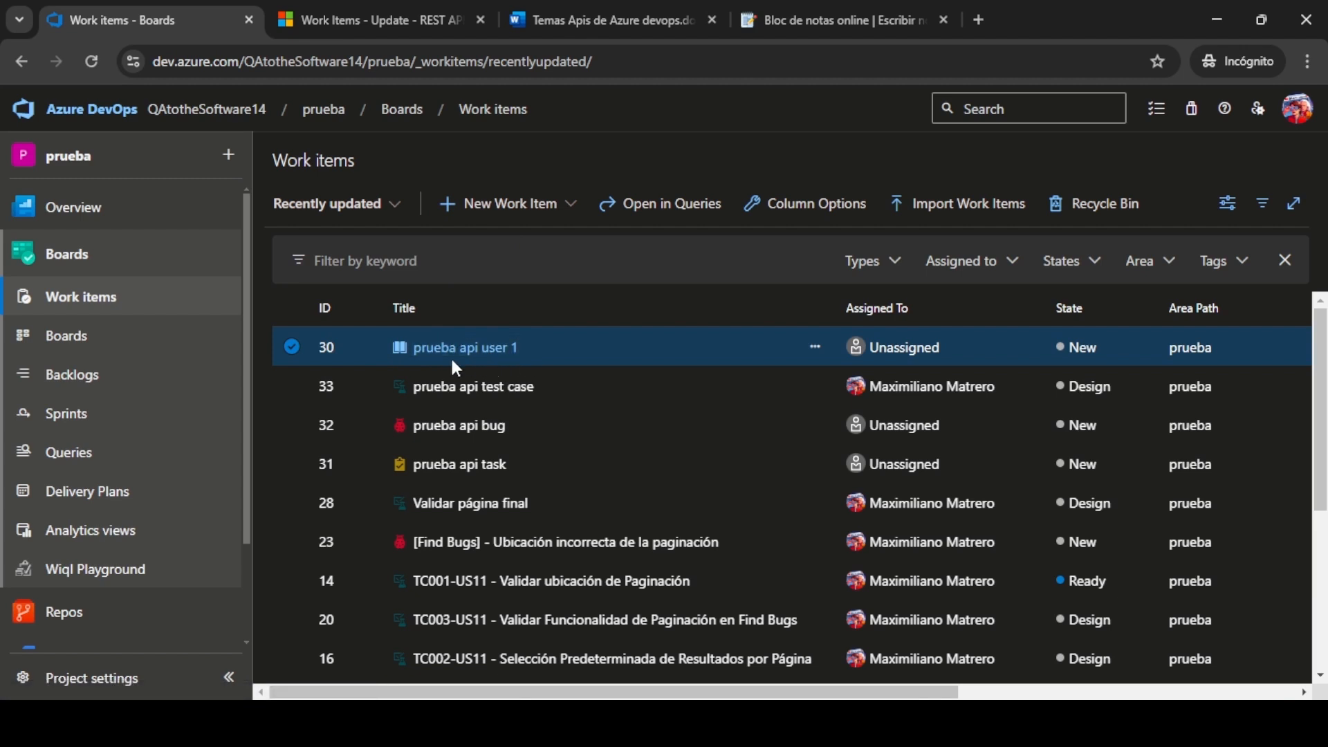
Switch to Postman and rename the "Post Task Copy" request in the PATCH folder to "Post Task".
{"action": "key", "text": "alt+Tab"}
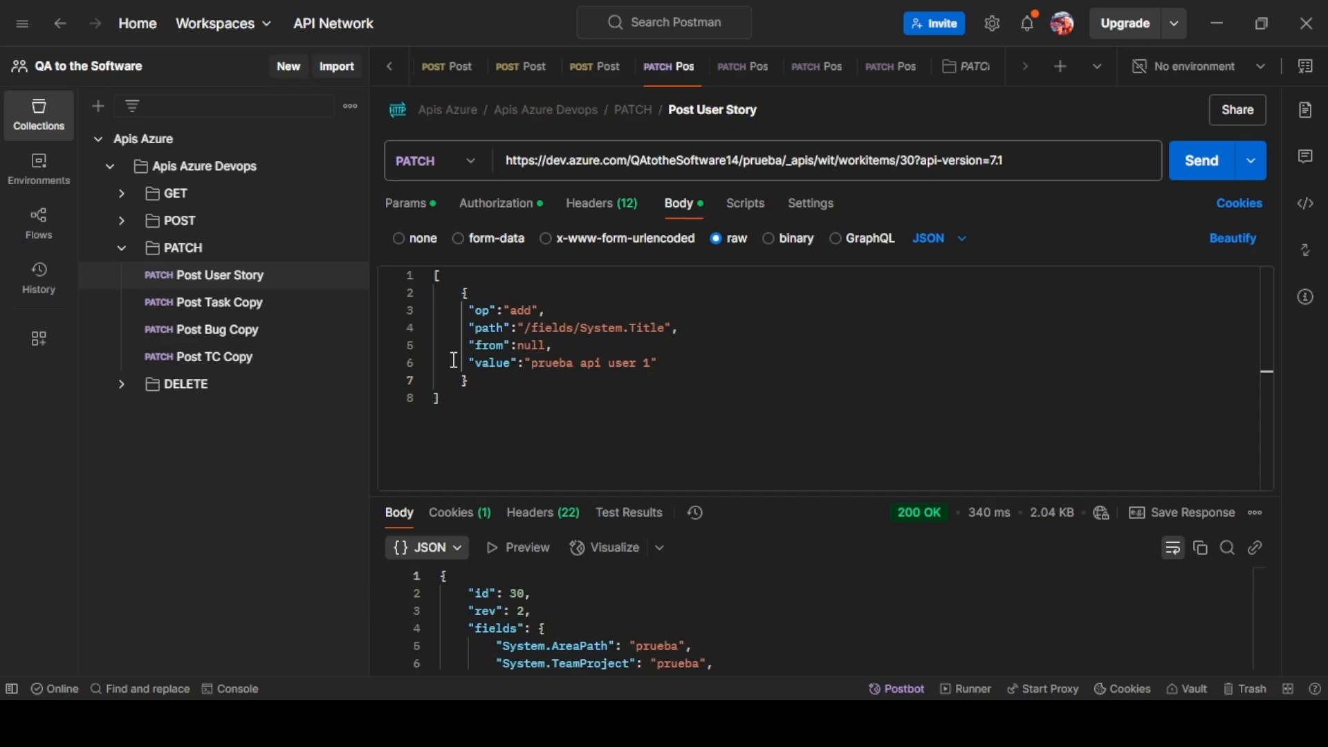
{"action": "left_click", "coordinate": [242, 305]}
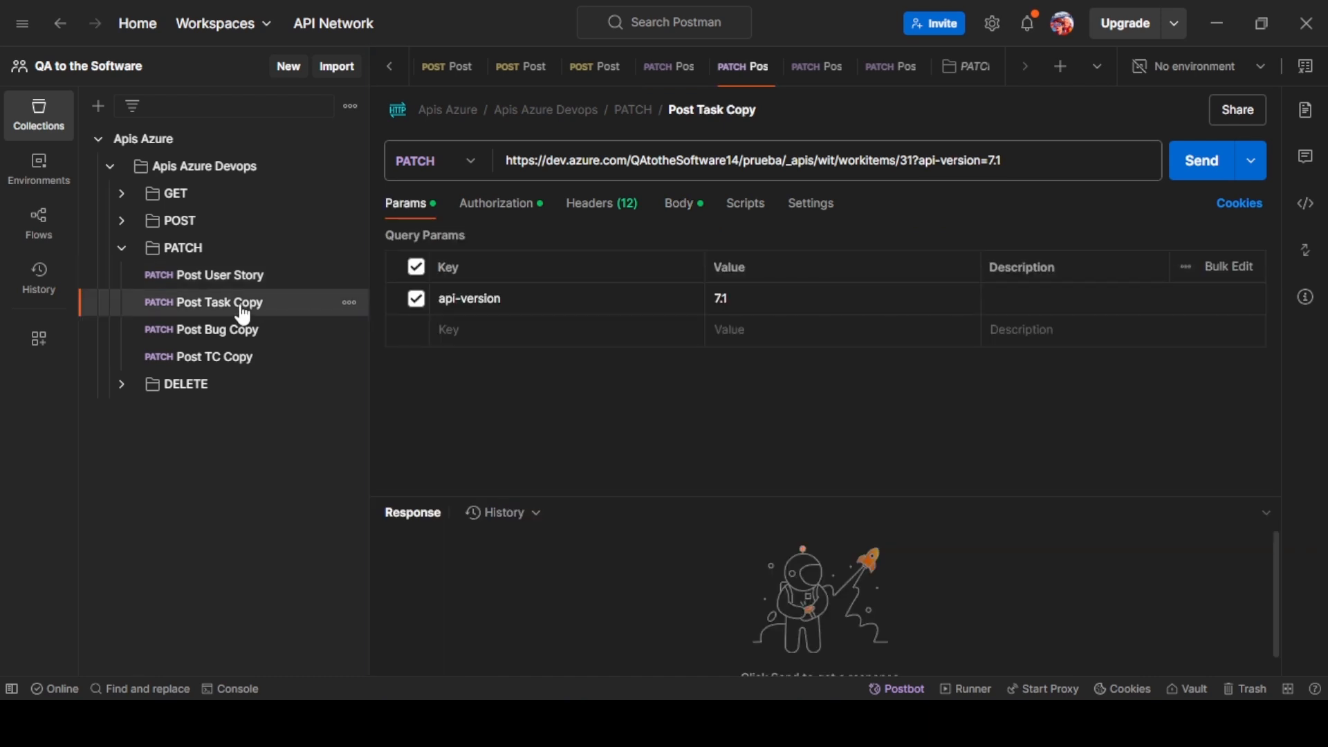
{"action": "left_click", "coordinate": [760, 112]}
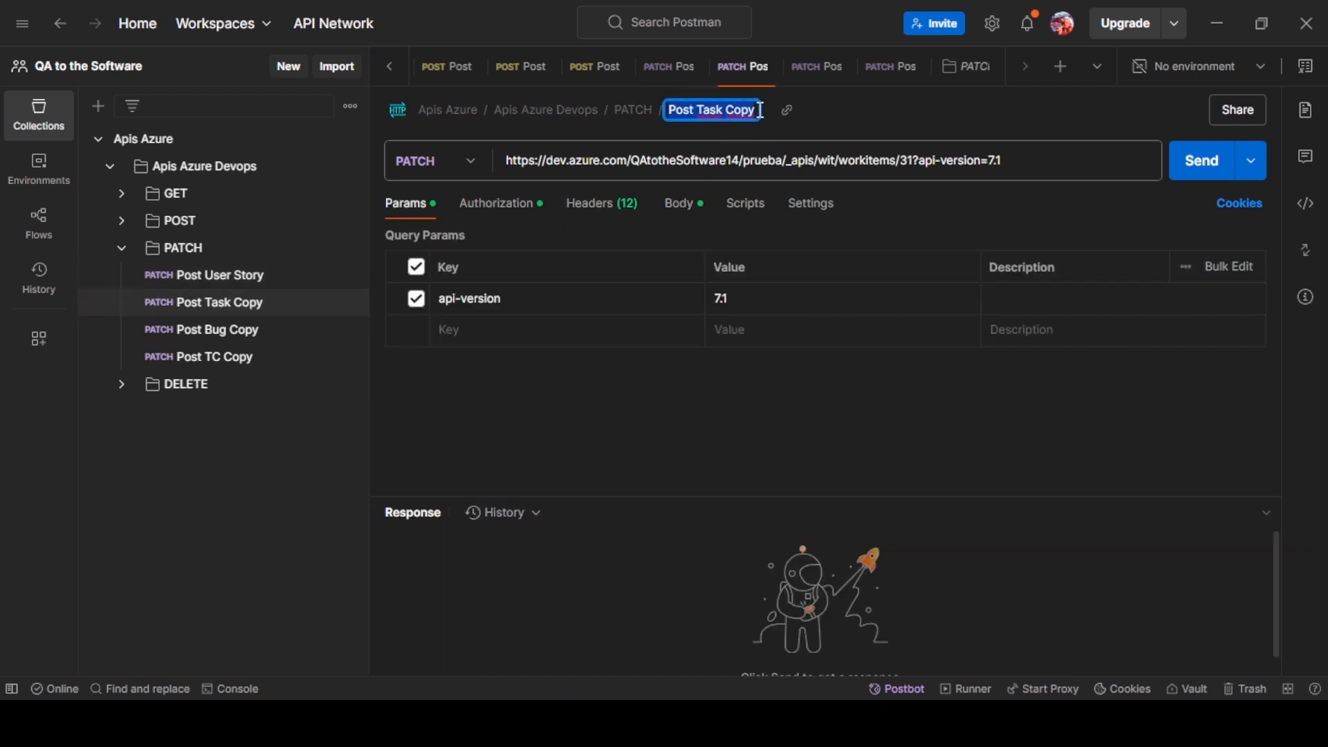
{"action": "left_click", "coordinate": [760, 110]}
{"action": "key", "text": "BackSpace"}
{"action": "key", "text": "BackSpace"}
{"action": "key", "text": "BackSpace"}
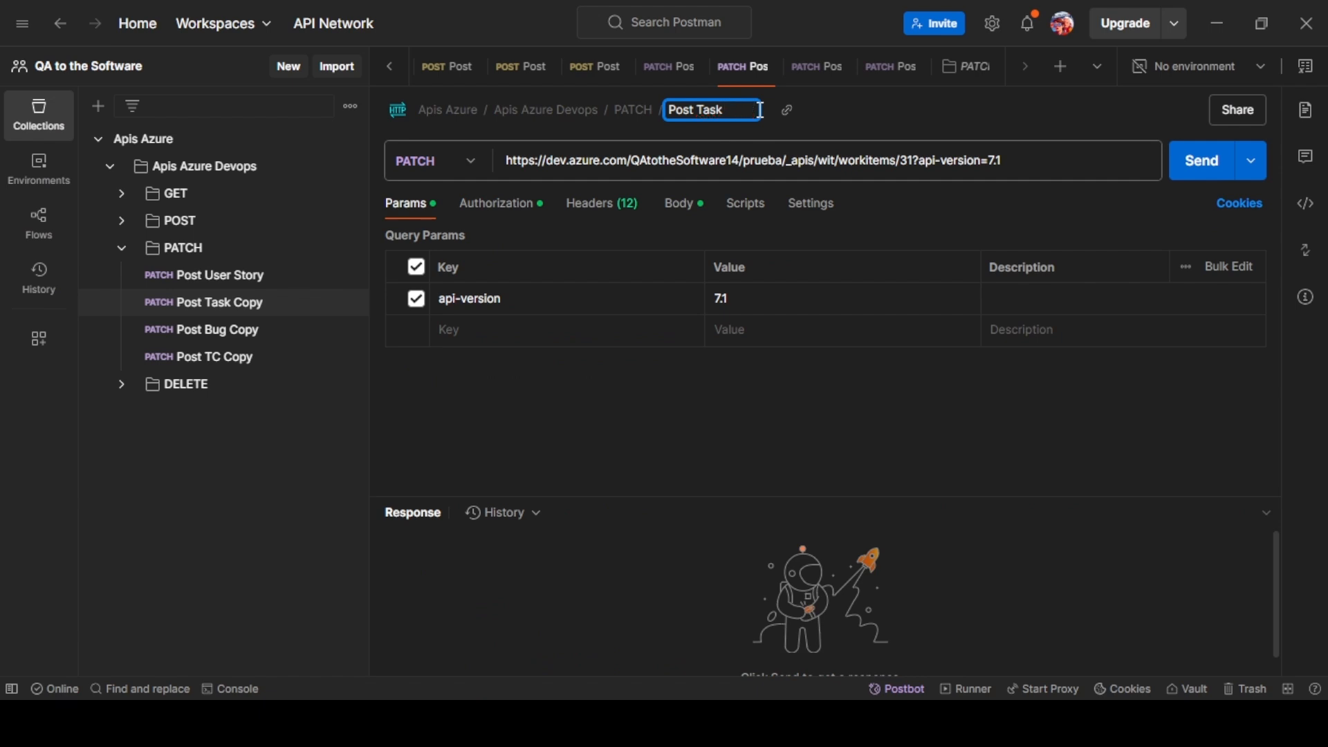
{"action": "left_click", "coordinate": [666, 381]}
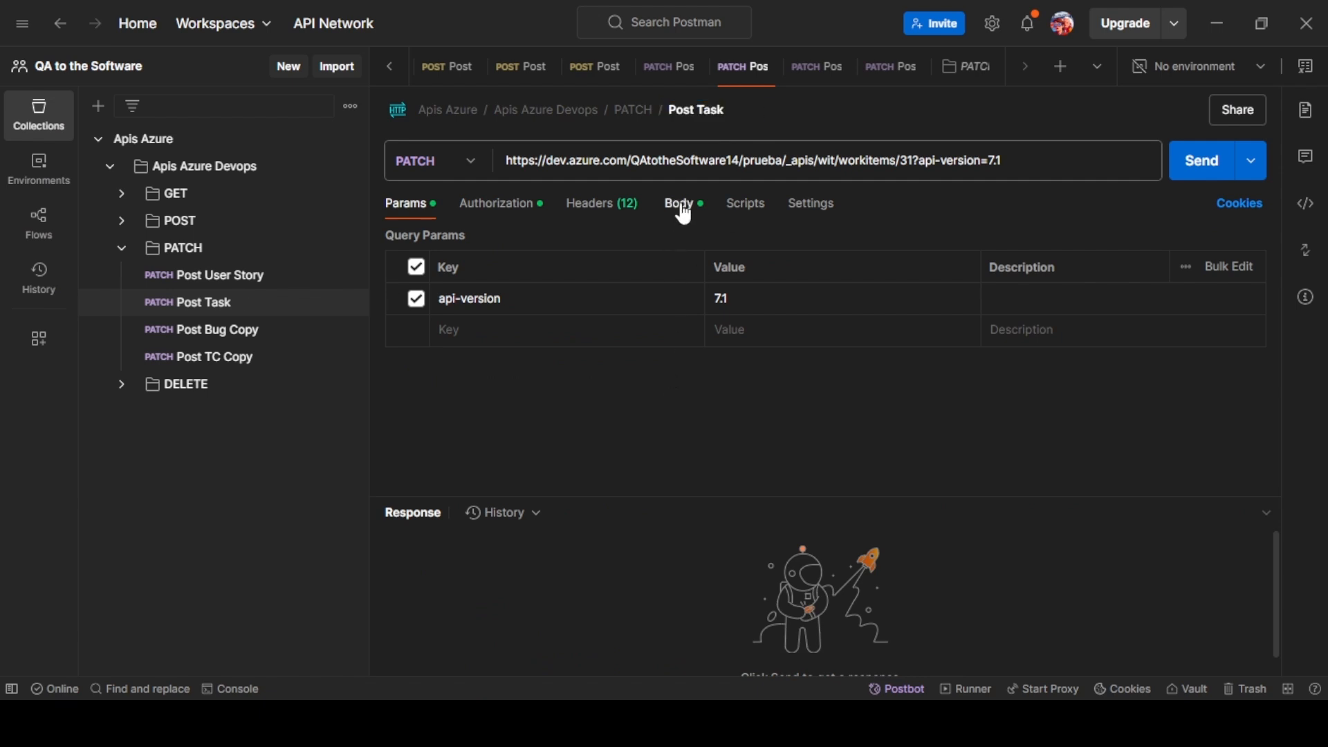
Set the title value in the Post Task request body to "prueba api task 1" and send the PATCH request.
{"action": "left_click", "coordinate": [683, 215]}
{"action": "left_click", "coordinate": [637, 365]}
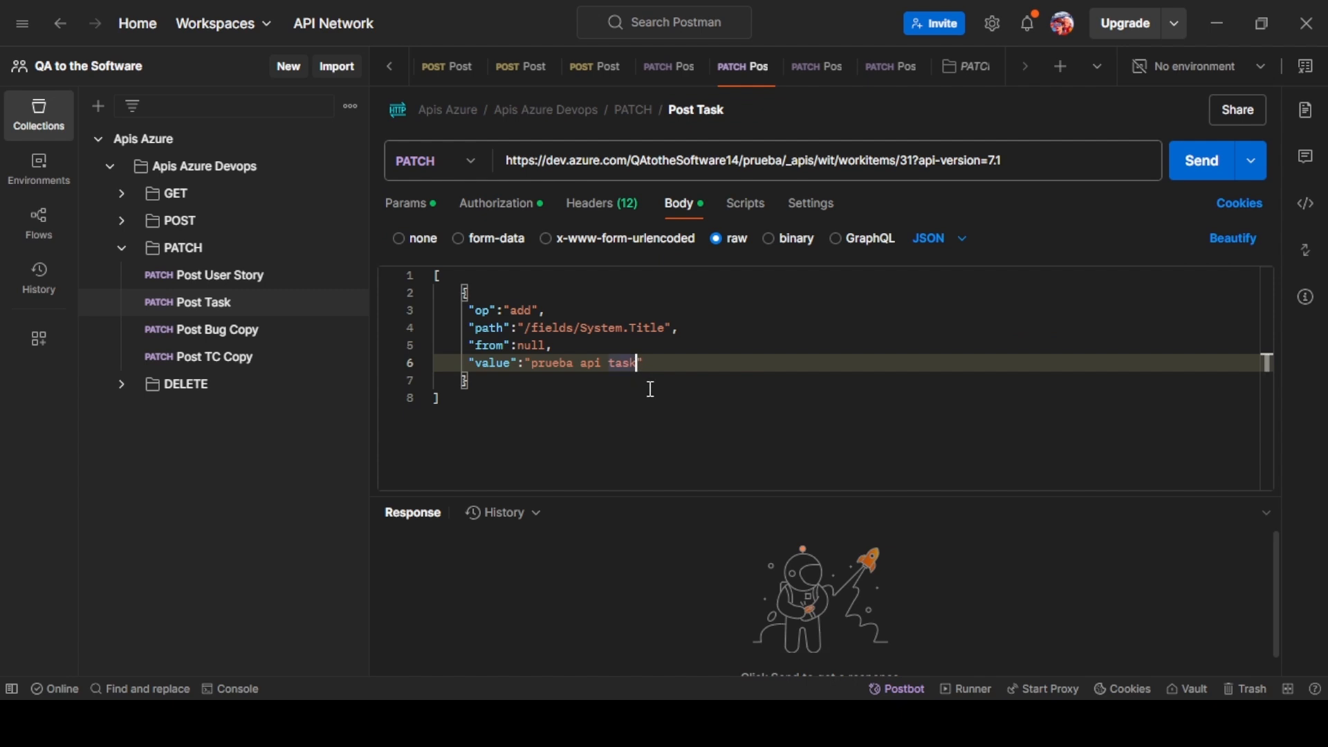
{"action": "type", "text": "1"}
{"action": "left_click", "coordinate": [1199, 173]}
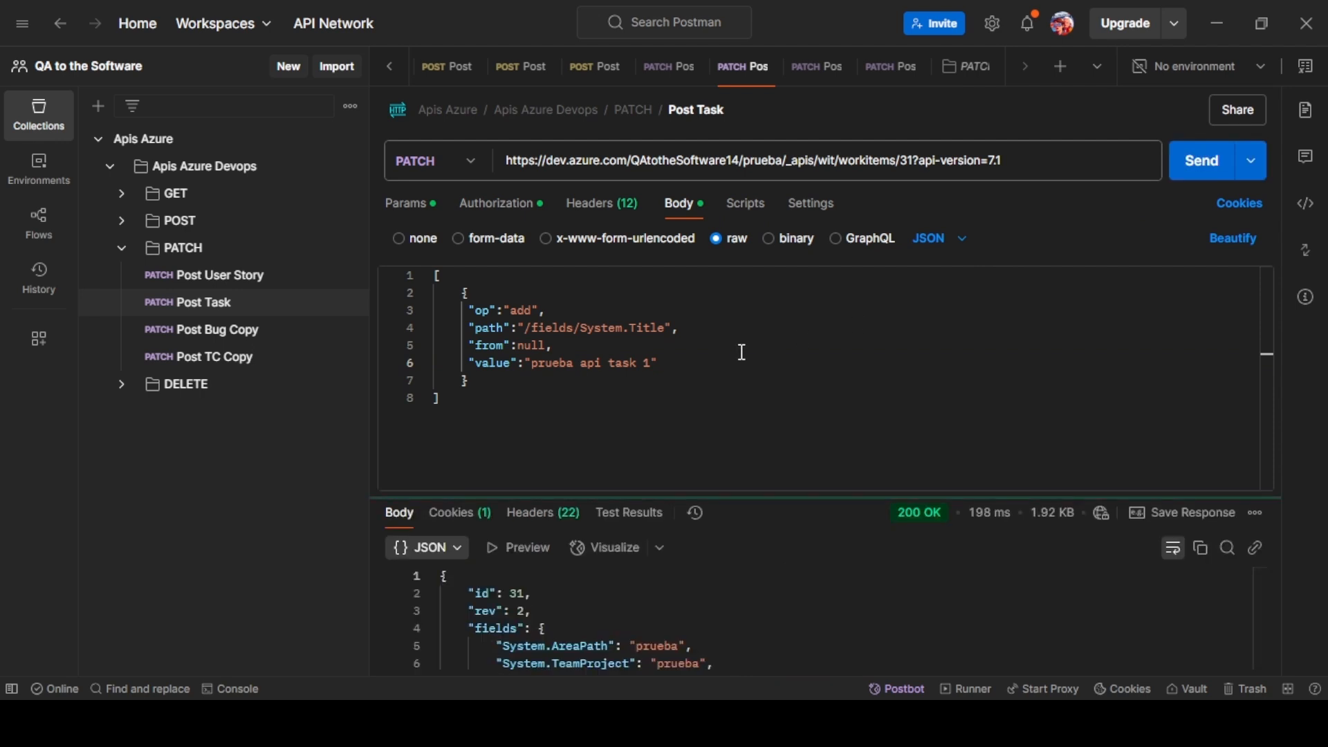
{"action": "left_click_drag", "start_coordinate": [699, 497], "coordinate": [677, 357]}
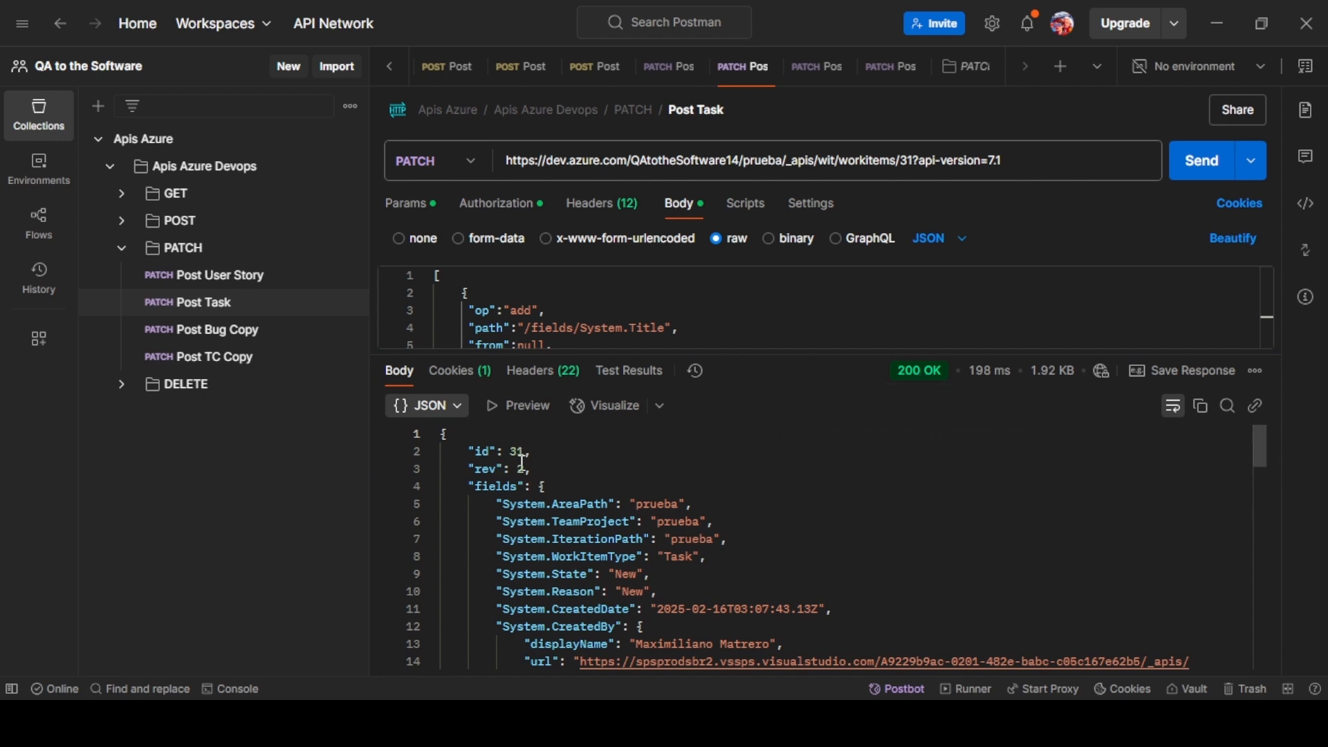
Switch to Azure DevOps and reload the recently updated work items list to check the task's new title.
{"action": "key", "text": "alt+Tab"}
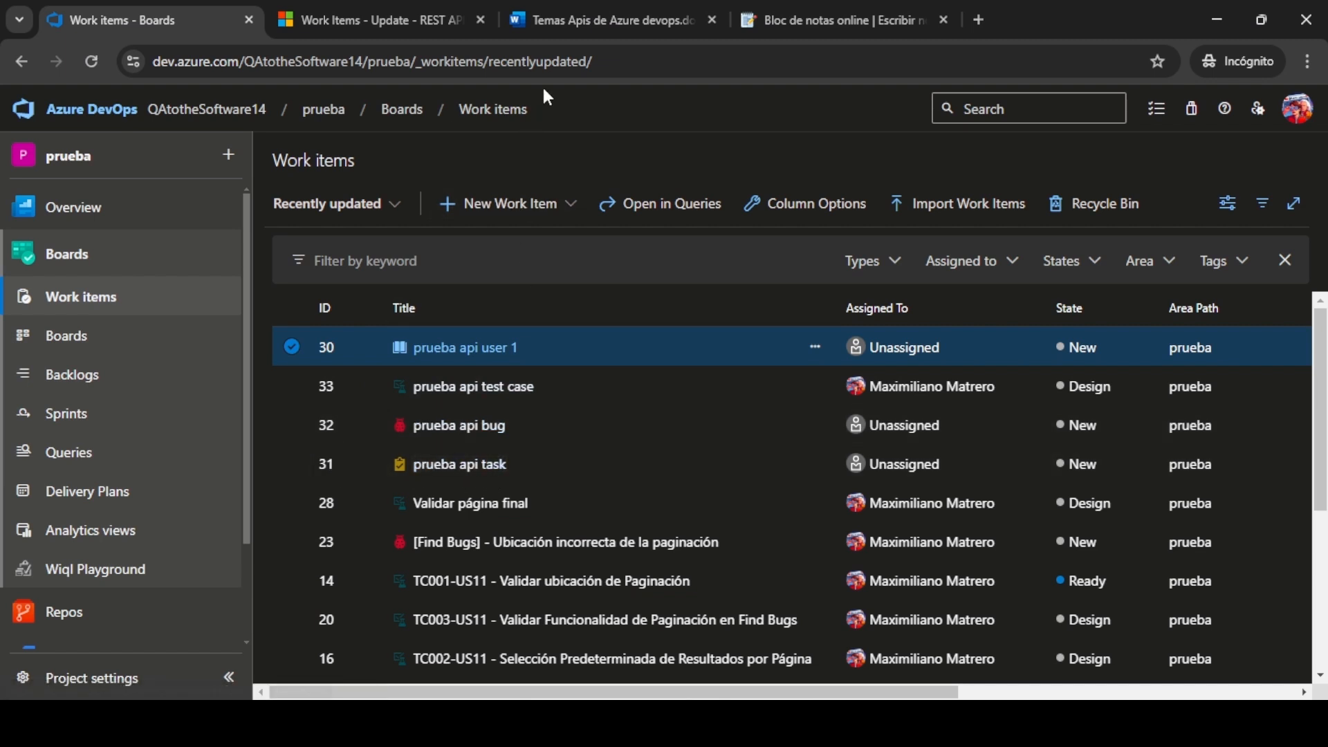
{"action": "left_click", "coordinate": [614, 63]}
{"action": "key", "text": "Return"}
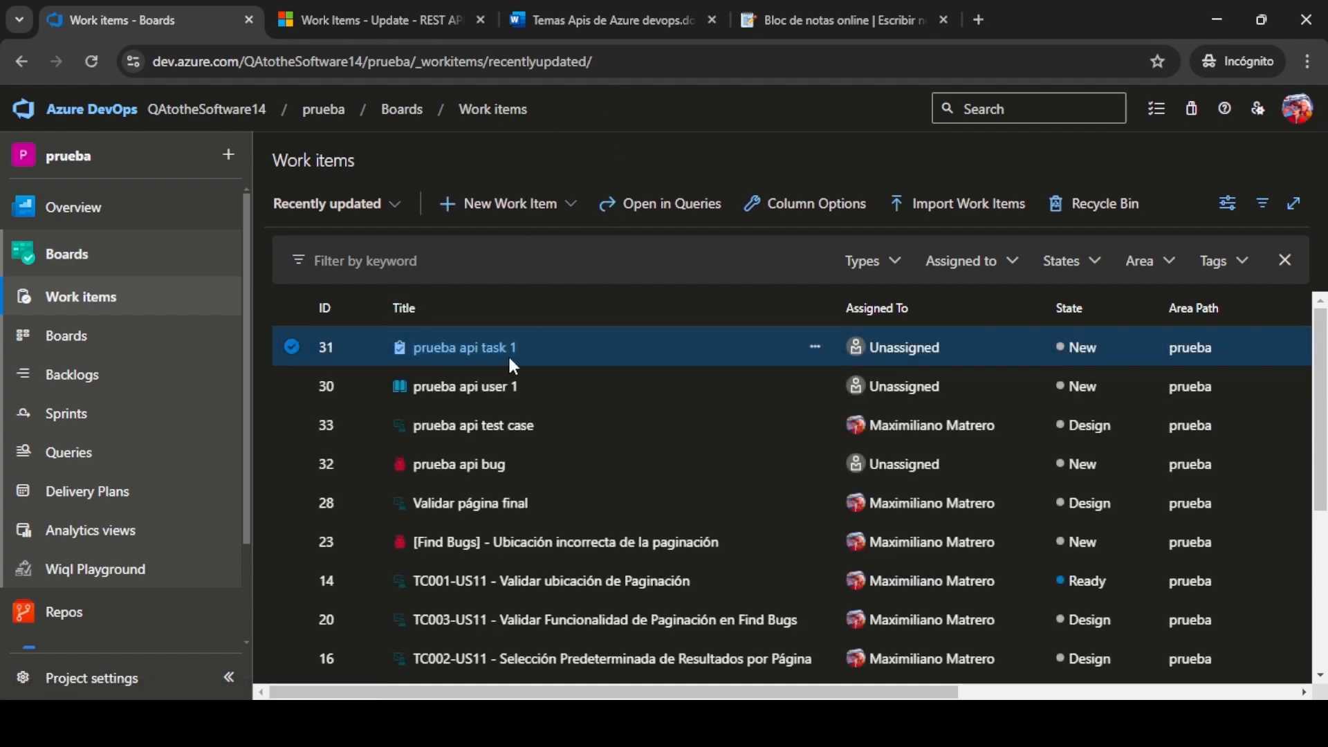
Switch to Postman and rename the "Post Bug Copy" request in the PATCH folder to "Post Bug".
{"action": "key", "text": "alt+Tab"}
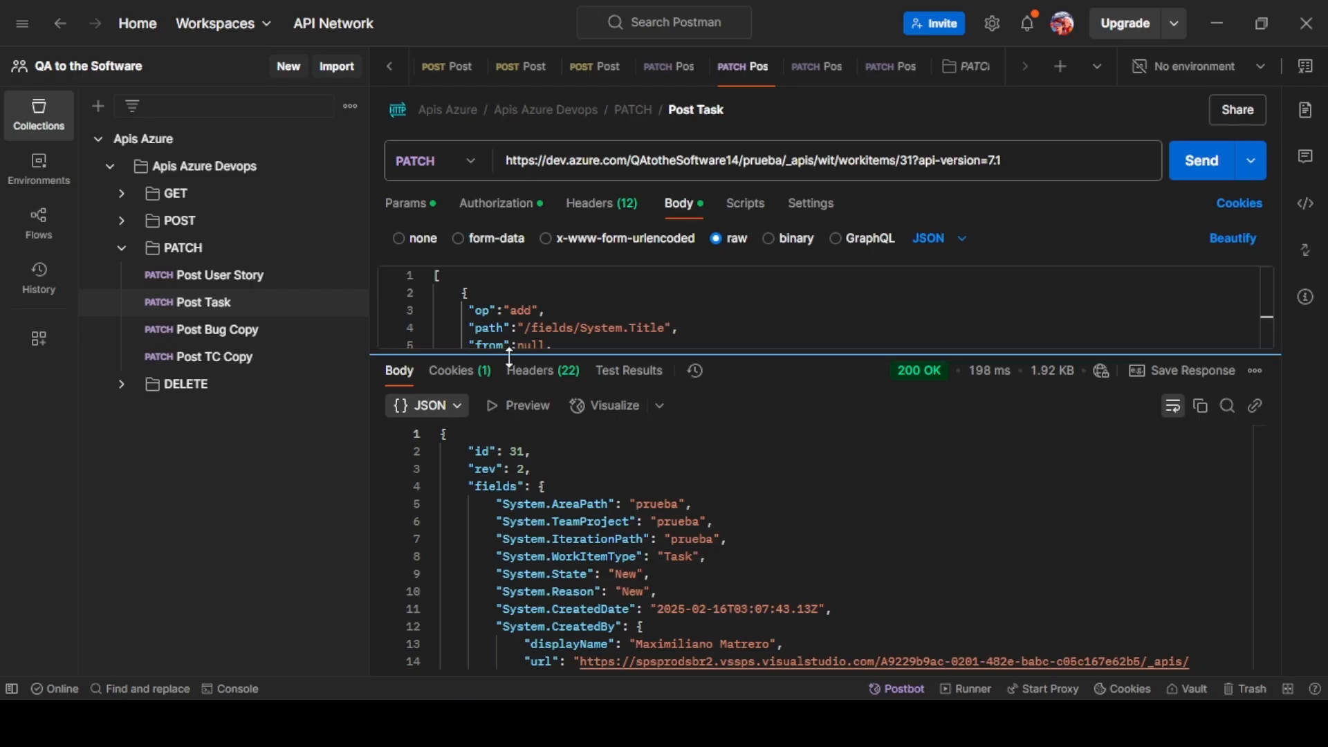
{"action": "left_click", "coordinate": [274, 339]}
{"action": "left_click", "coordinate": [754, 112]}
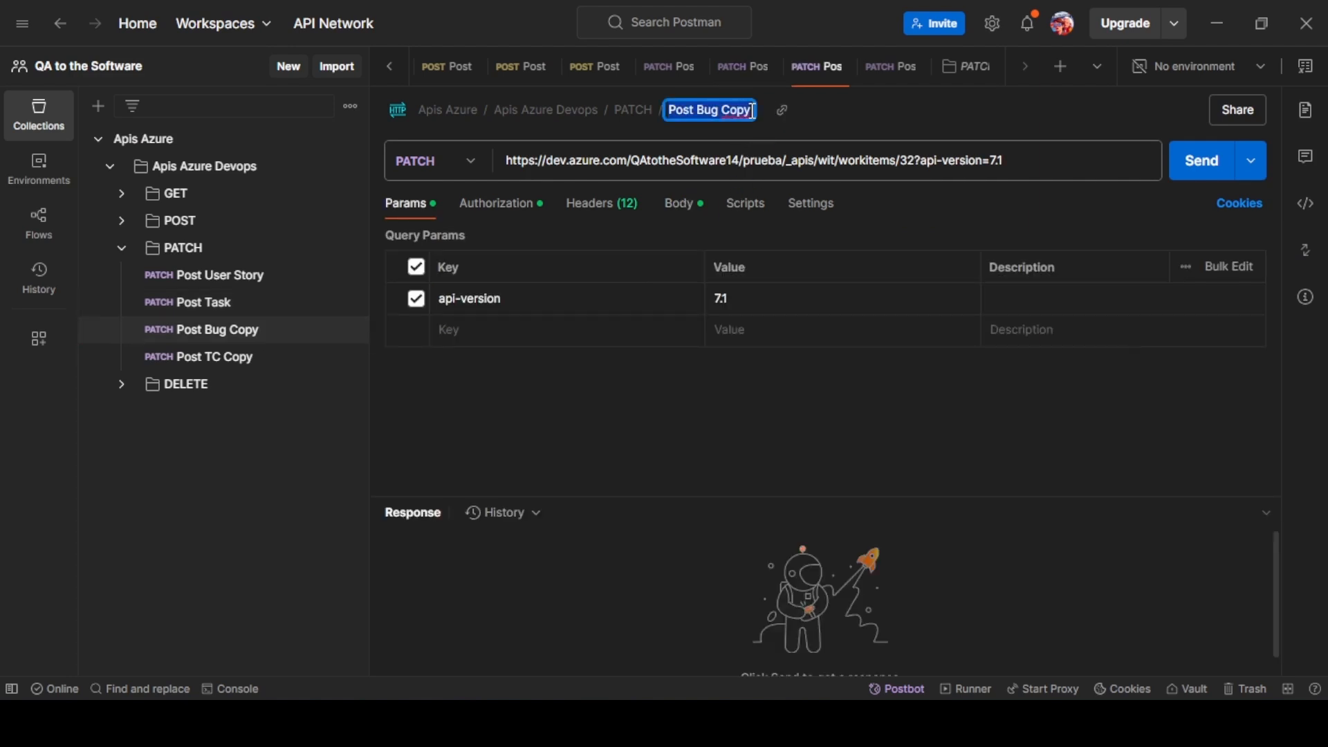
{"action": "left_click", "coordinate": [754, 112]}
{"action": "key", "text": "BackSpace"}
{"action": "key", "text": "BackSpace"}
{"action": "key", "text": "BackSpace"}
{"action": "key", "text": "BackSpace"}
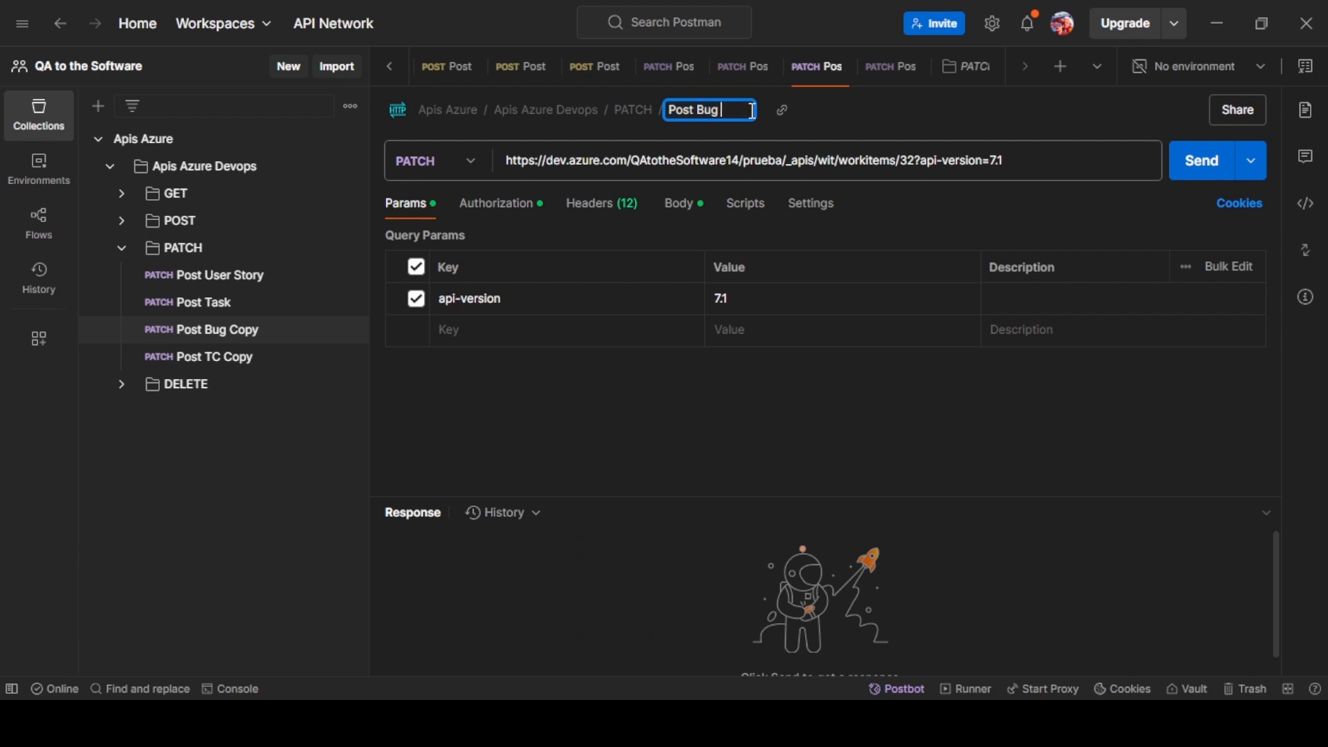
{"action": "left_click", "coordinate": [700, 421]}
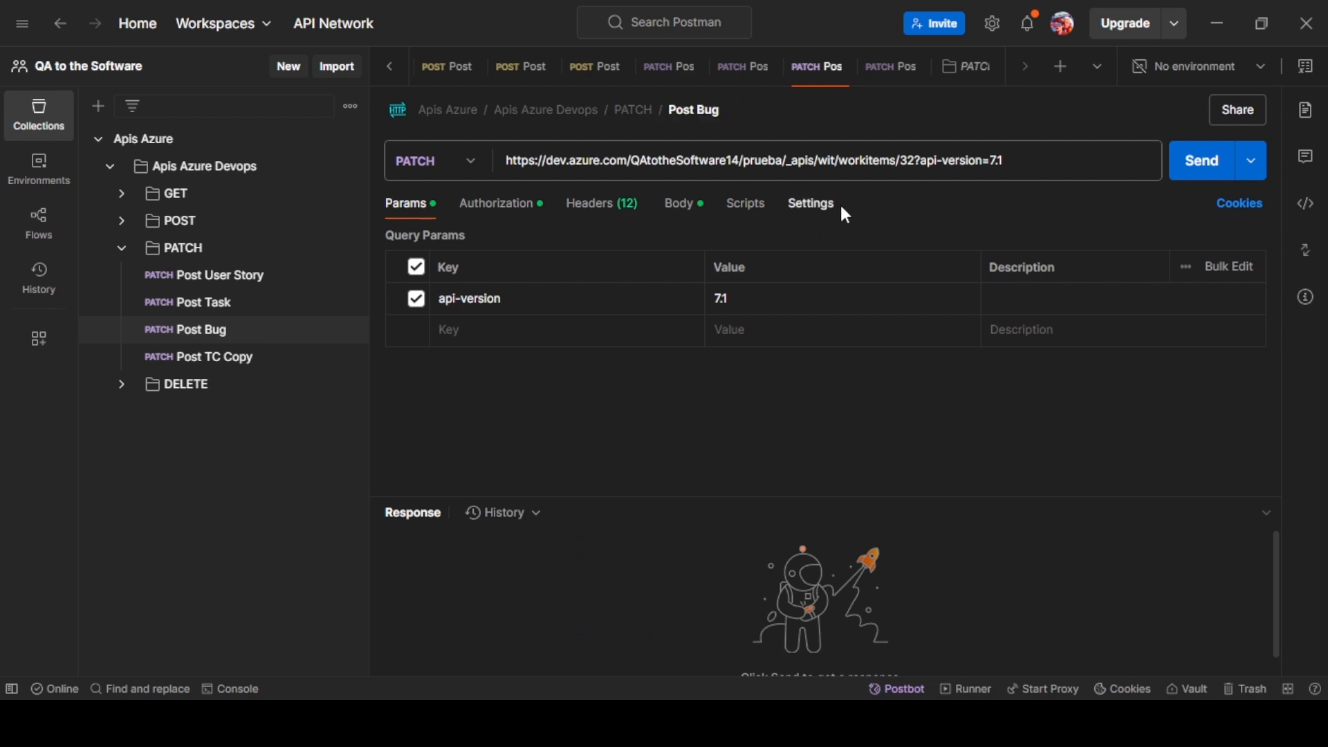
Switch to Azure DevOps to check the ID of the "prueba api bug" item, and return to Postman.
{"action": "key", "text": "alt+Tab"}
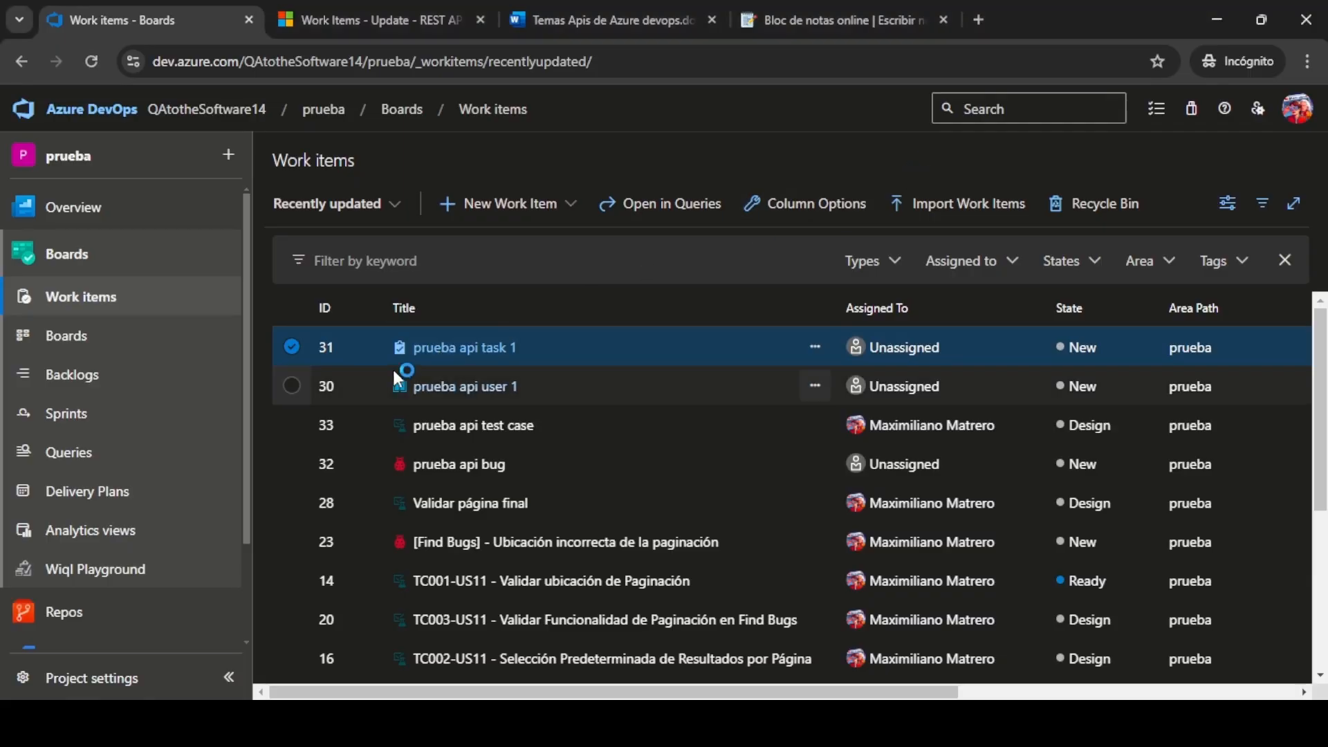
{"action": "left_click", "coordinate": [484, 476]}
{"action": "key", "text": "alt+Tab"}
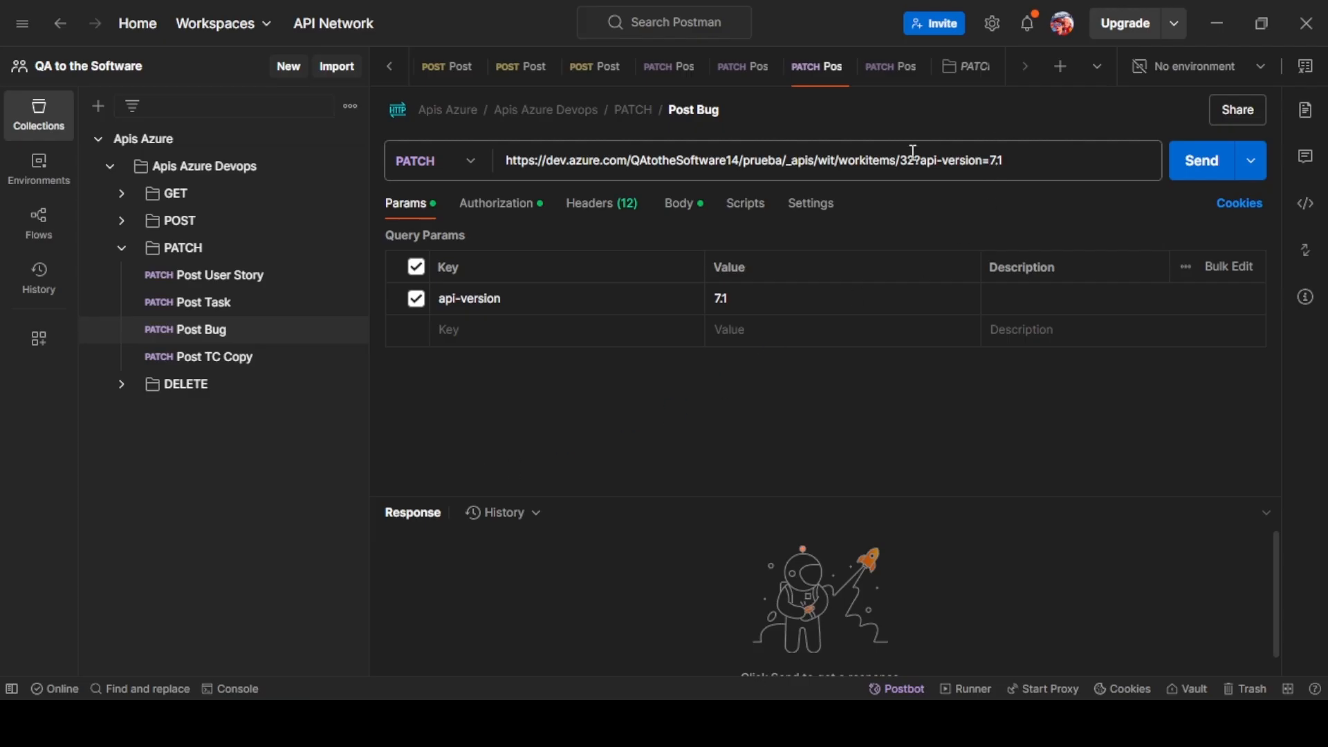
Set the title value in the Post Bug request body to "prueba api bug 1" and send the PATCH request.
{"action": "left_click", "coordinate": [678, 205]}
{"action": "left_click", "coordinate": [625, 365]}
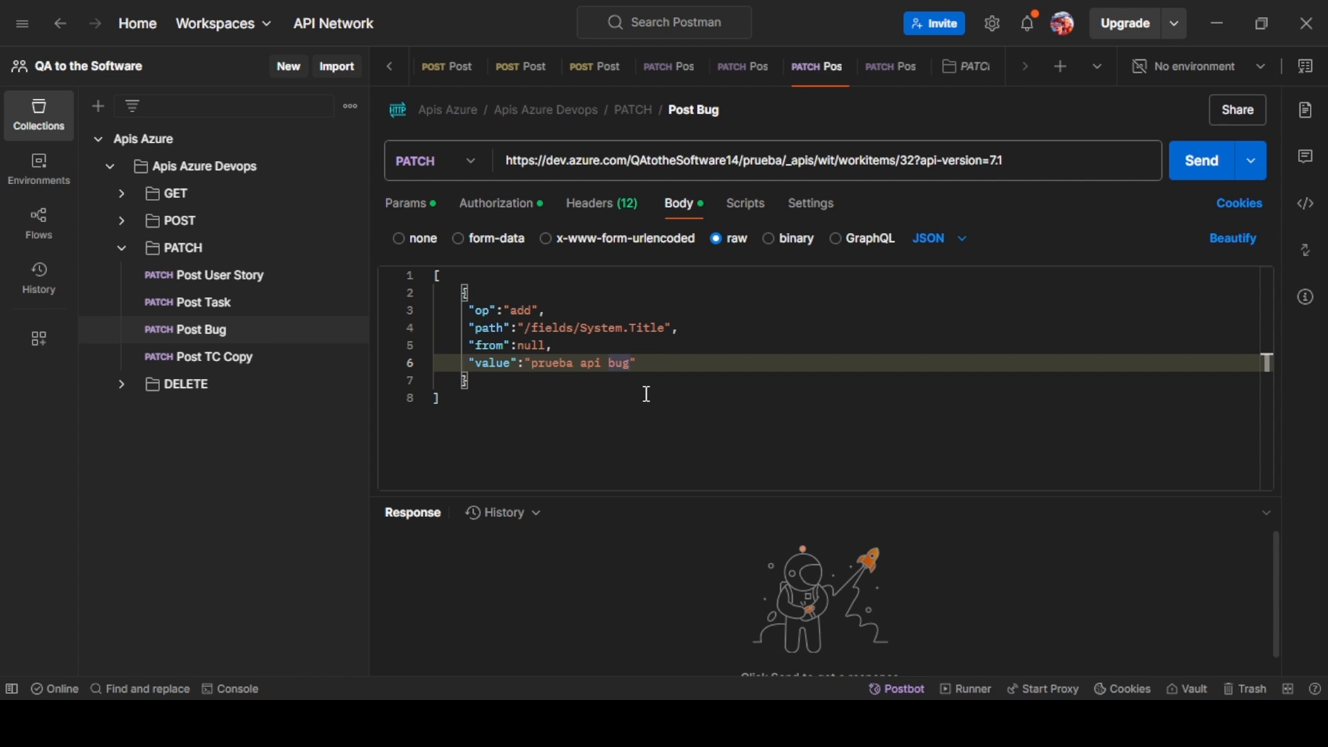
{"action": "type", "text": "1"}
{"action": "left_click", "coordinate": [1202, 170]}
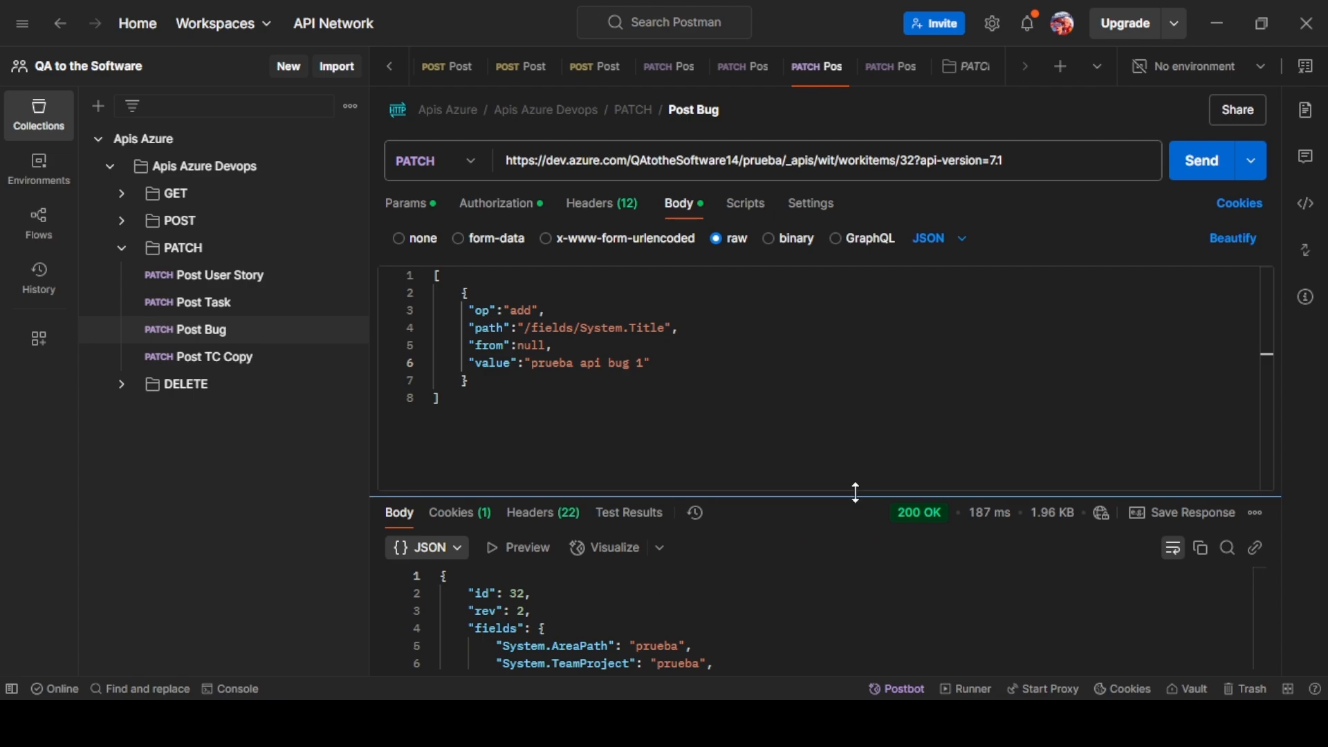
{"action": "left_click_drag", "start_coordinate": [856, 497], "coordinate": [856, 399]}
Switch to Azure DevOps and reload the recently updated work items list to check the bug's new title.
{"action": "key", "text": "alt+Tab"}
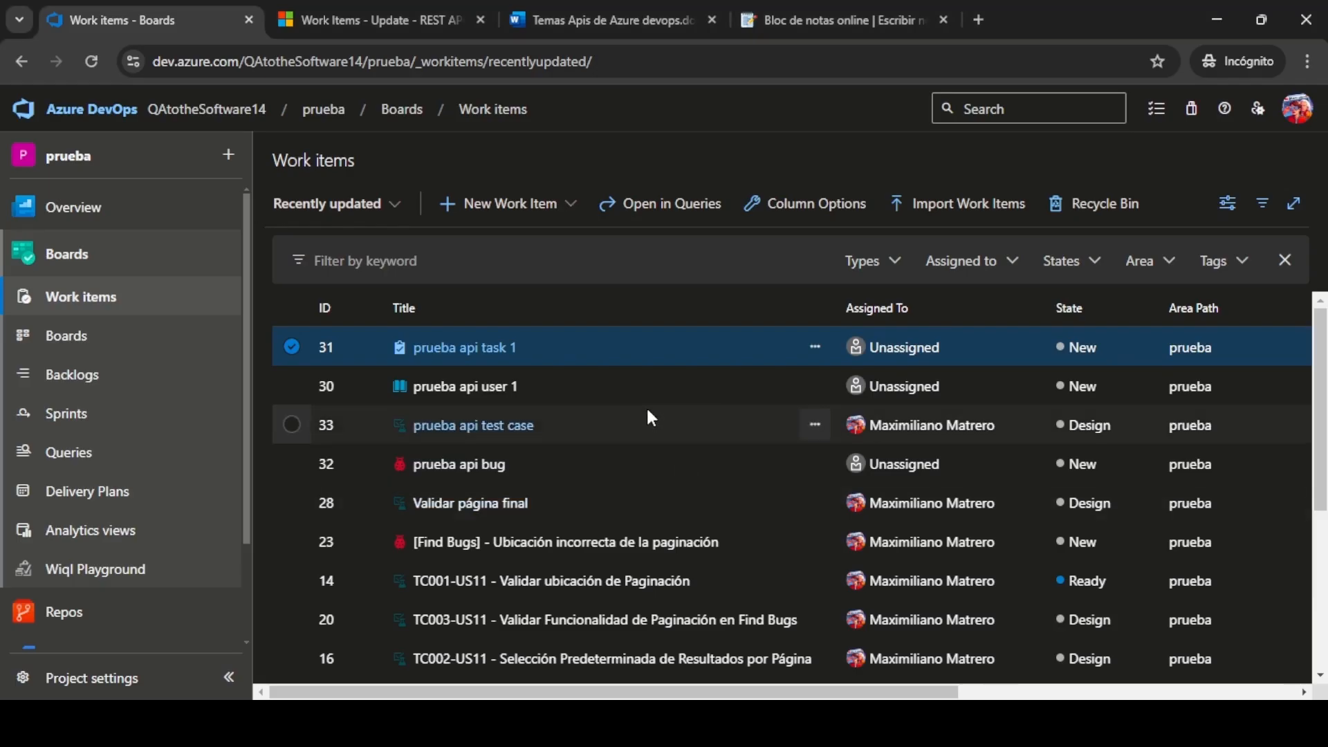
{"action": "left_click", "coordinate": [608, 61]}
{"action": "key", "text": "Return"}
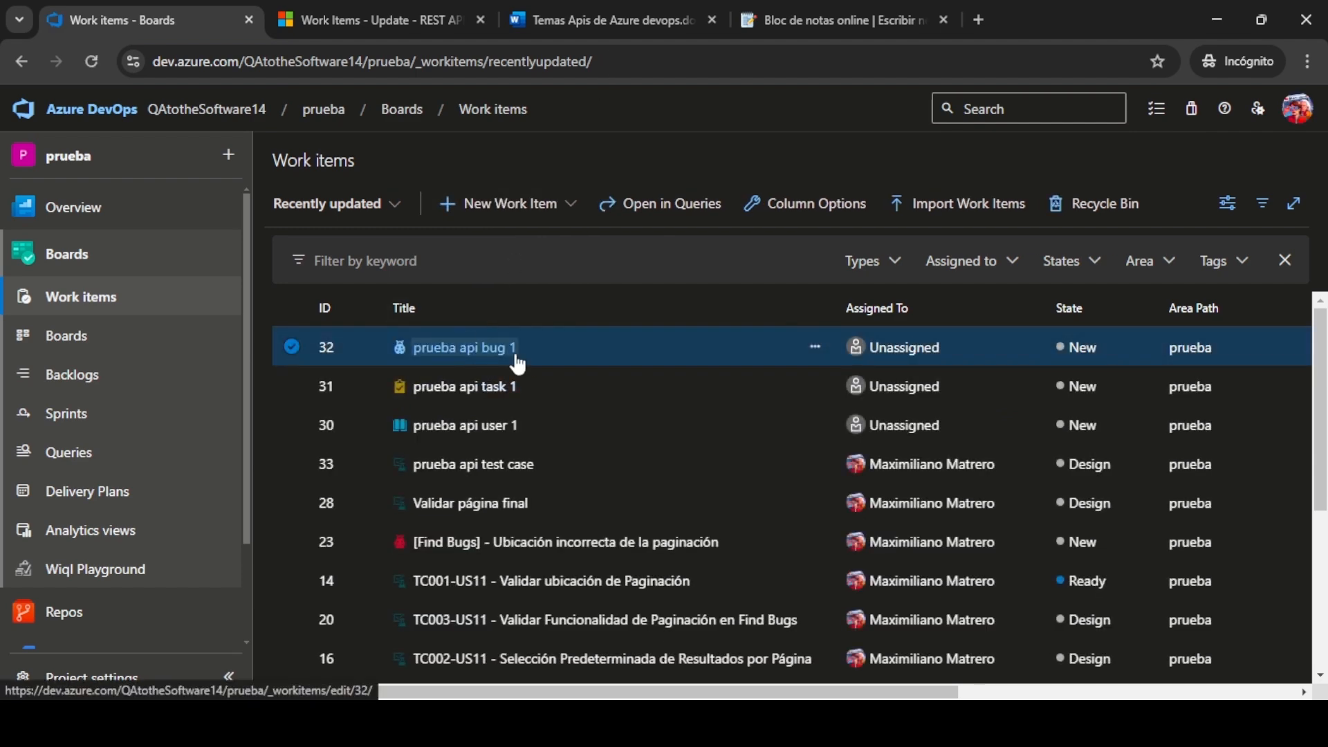
Switch to Postman and rename the "Post TC Copy" request in the PATCH folder to "Post TC".
{"action": "key", "text": "alt+Tab"}
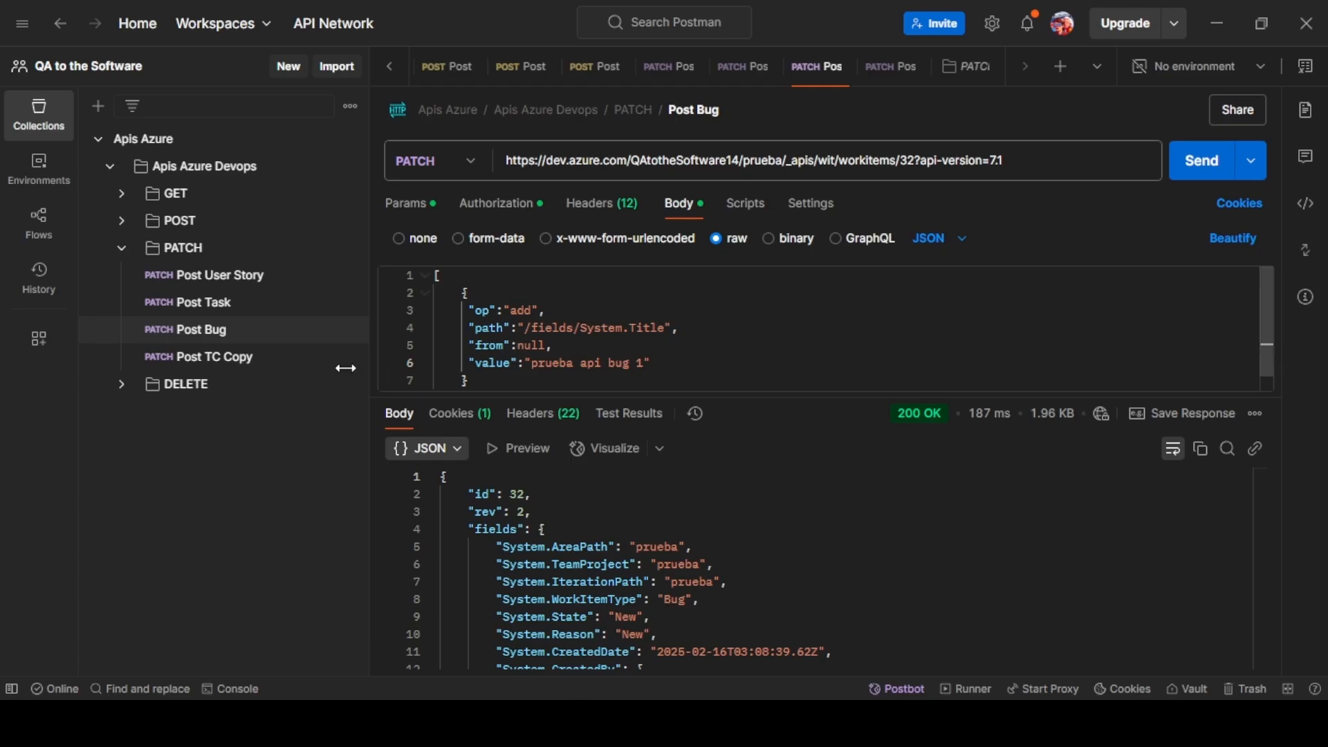
{"action": "left_click", "coordinate": [307, 355]}
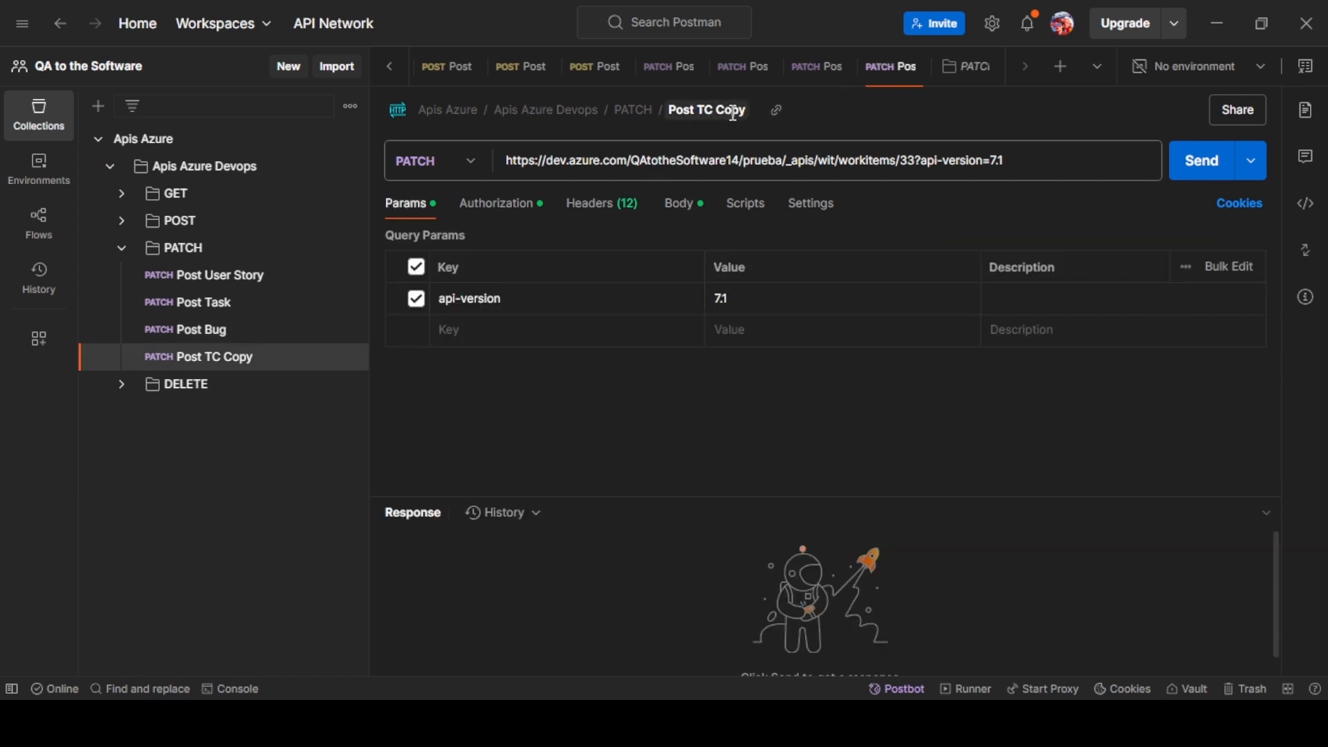
{"action": "left_click", "coordinate": [746, 112]}
{"action": "left_click", "coordinate": [750, 112]}
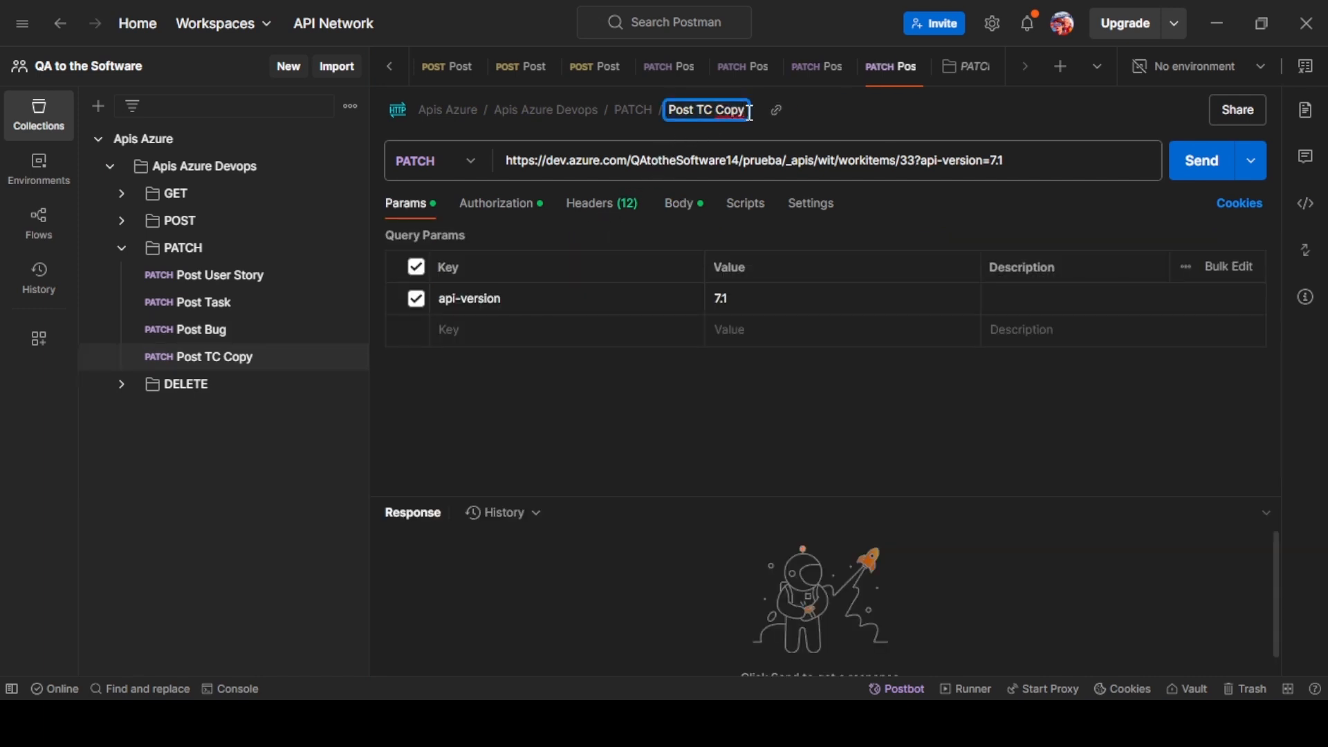
{"action": "key", "text": "BackSpace"}
{"action": "key", "text": "BackSpace"}
{"action": "key", "text": "BackSpace"}
{"action": "key", "text": "BackSpace"}
{"action": "left_click", "coordinate": [667, 421]}
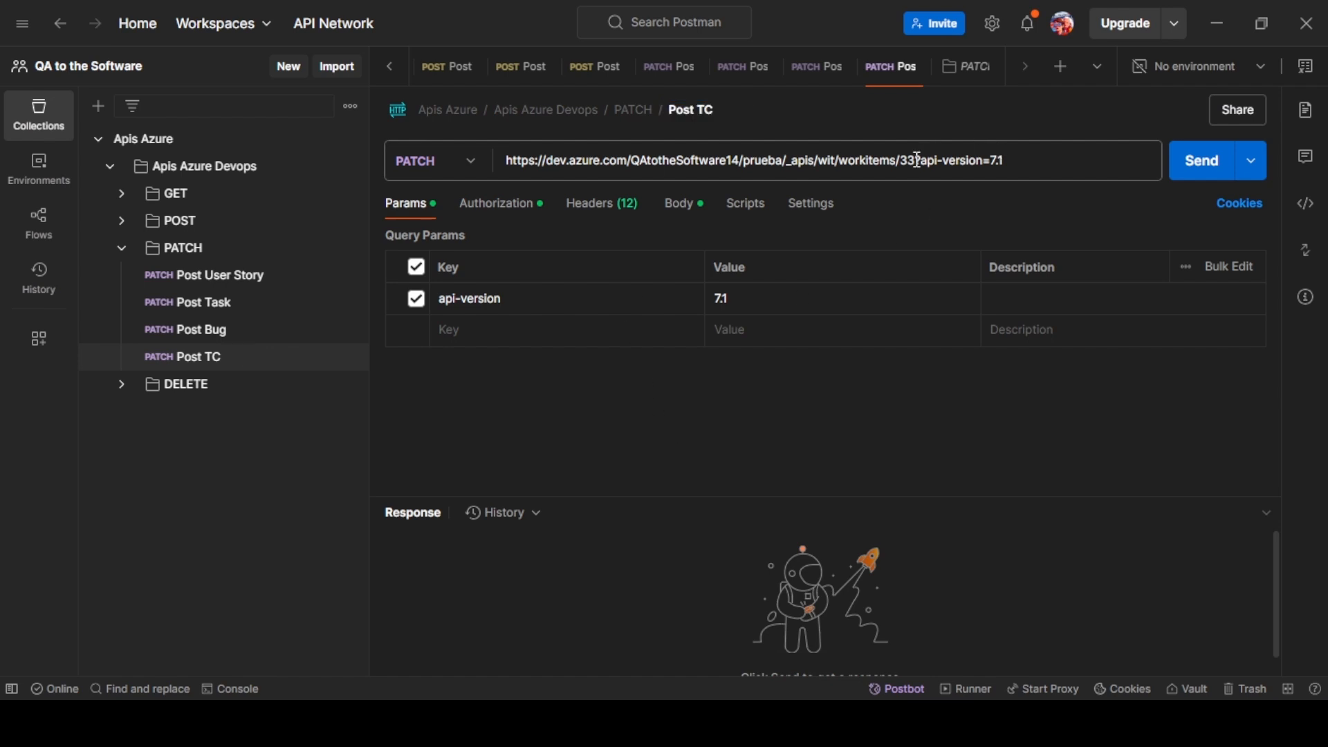
Check the test case's ID in Azure DevOps, and send Postman's Post TC request with the title value "prueba api test case 1".
{"action": "key", "text": "alt+Tab"}
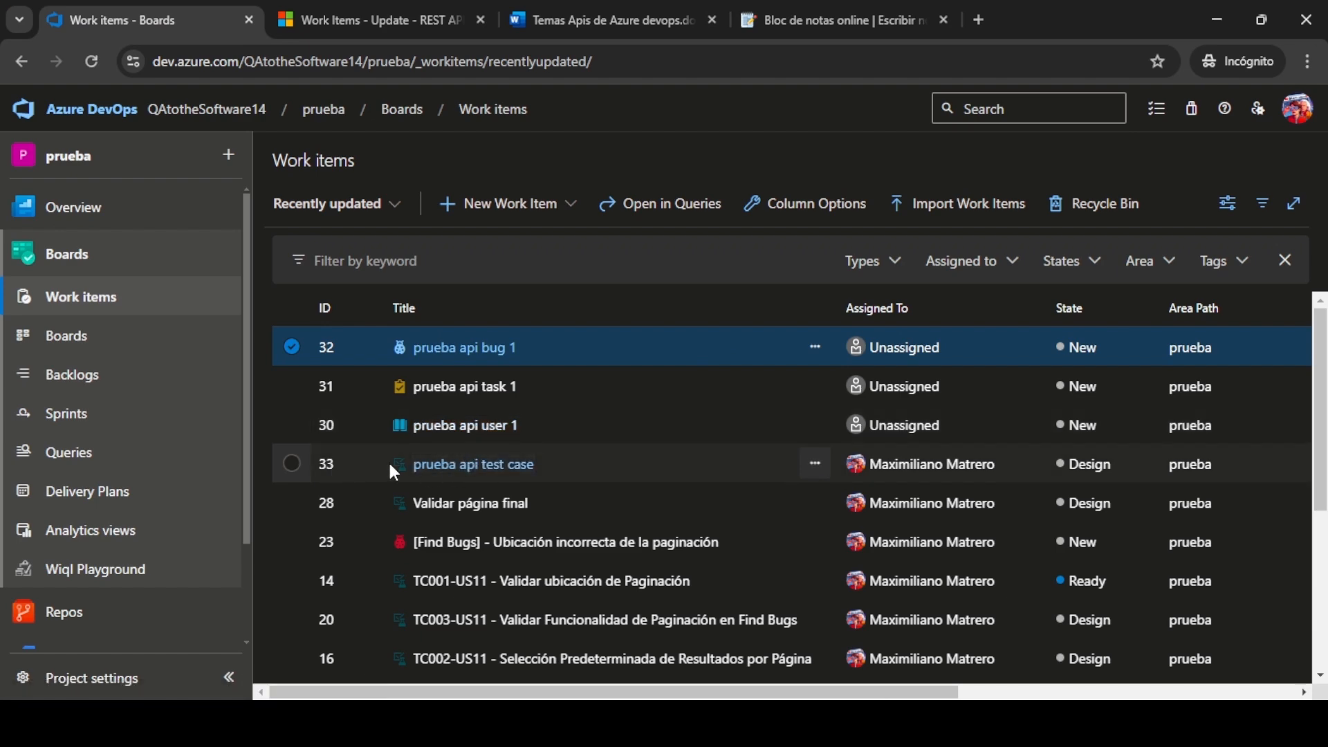
{"action": "key", "text": "alt+Tab"}
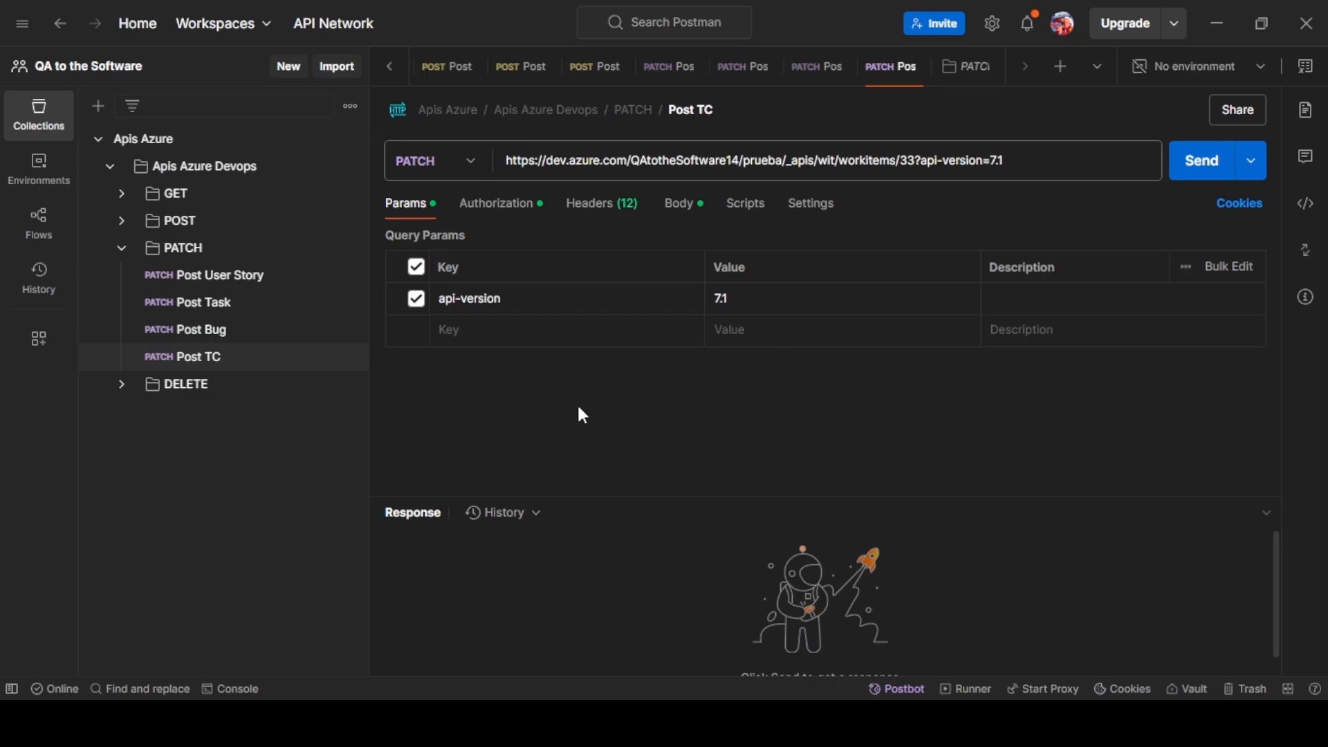
{"action": "left_click", "coordinate": [685, 220]}
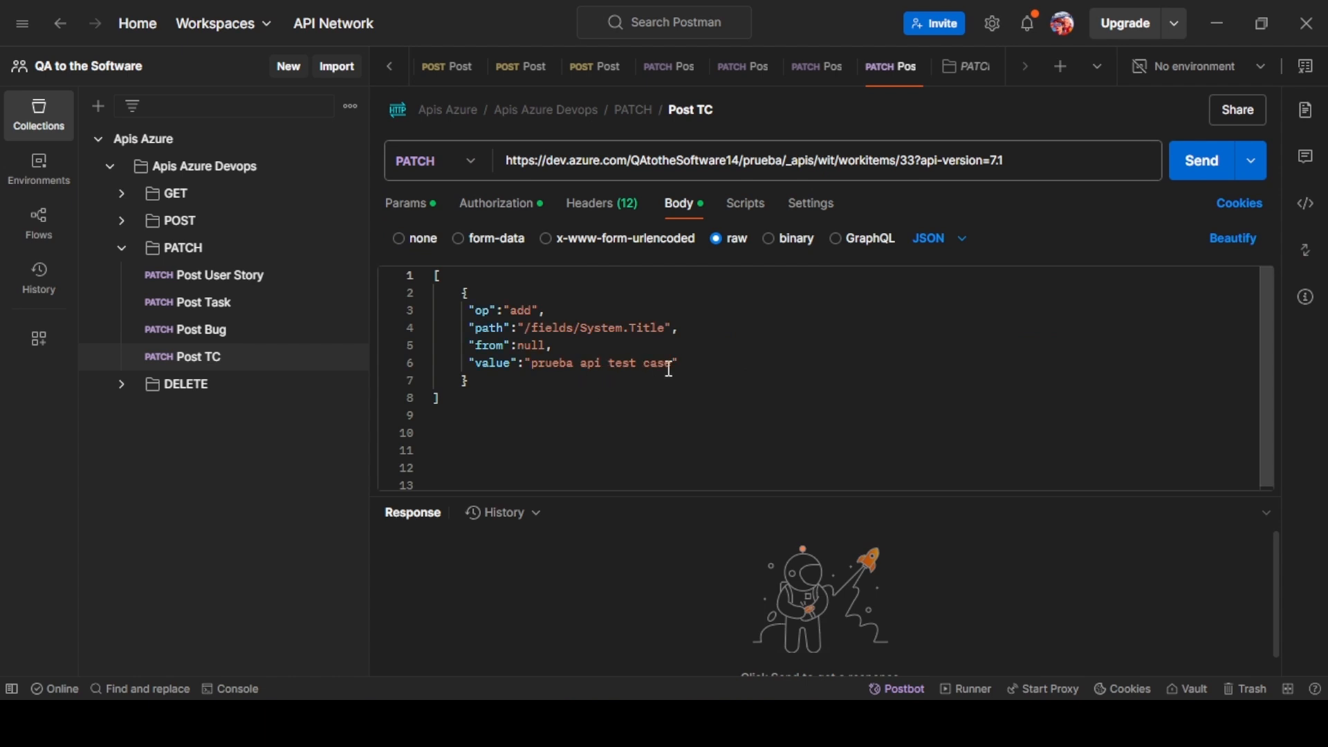
{"action": "left_click", "coordinate": [669, 369]}
{"action": "type", "text": "1"}
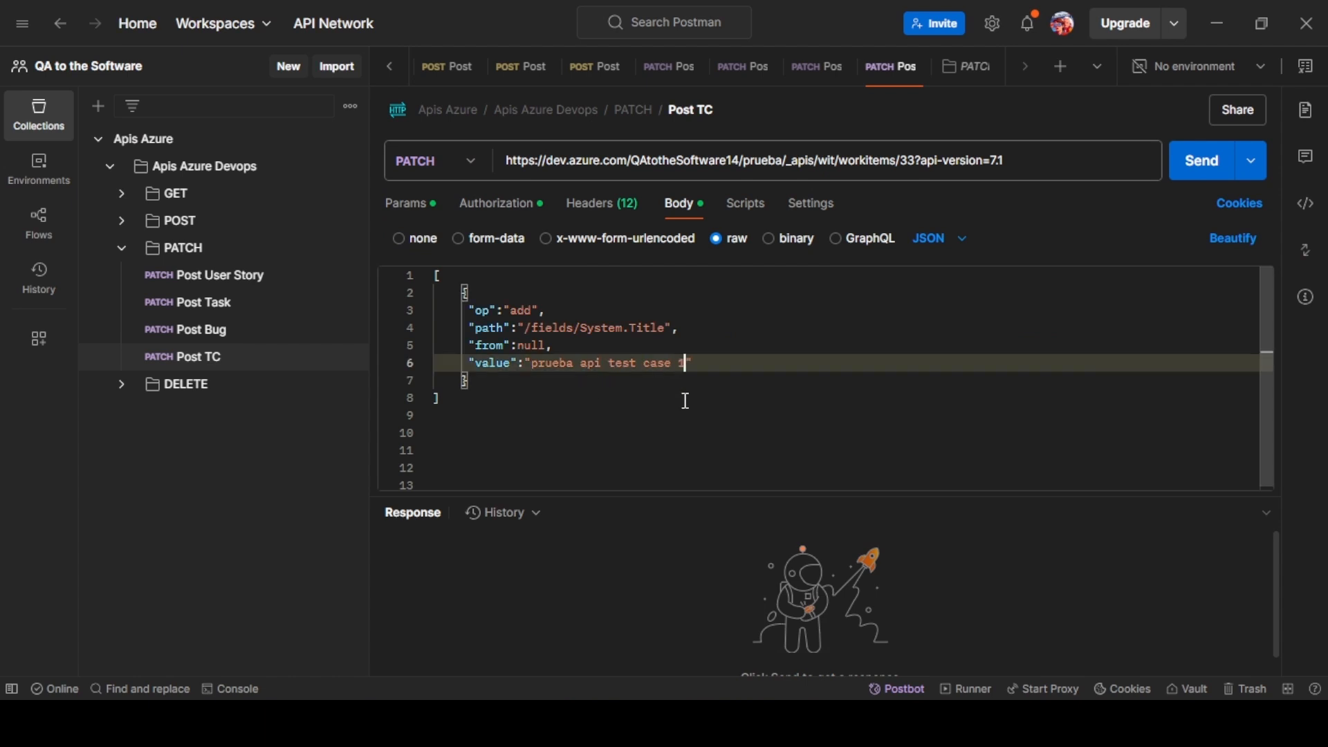
{"action": "left_click", "coordinate": [1187, 178]}
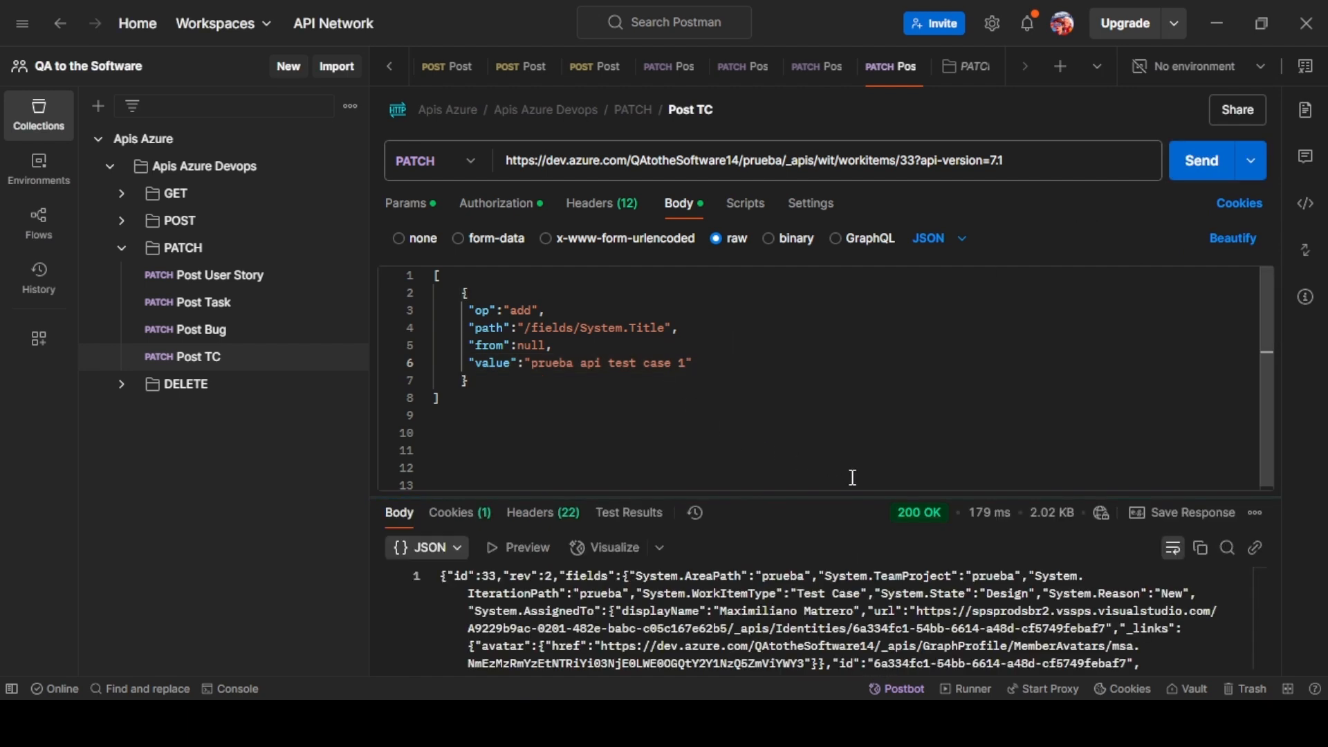
{"action": "left_click_drag", "start_coordinate": [854, 496], "coordinate": [858, 399]}
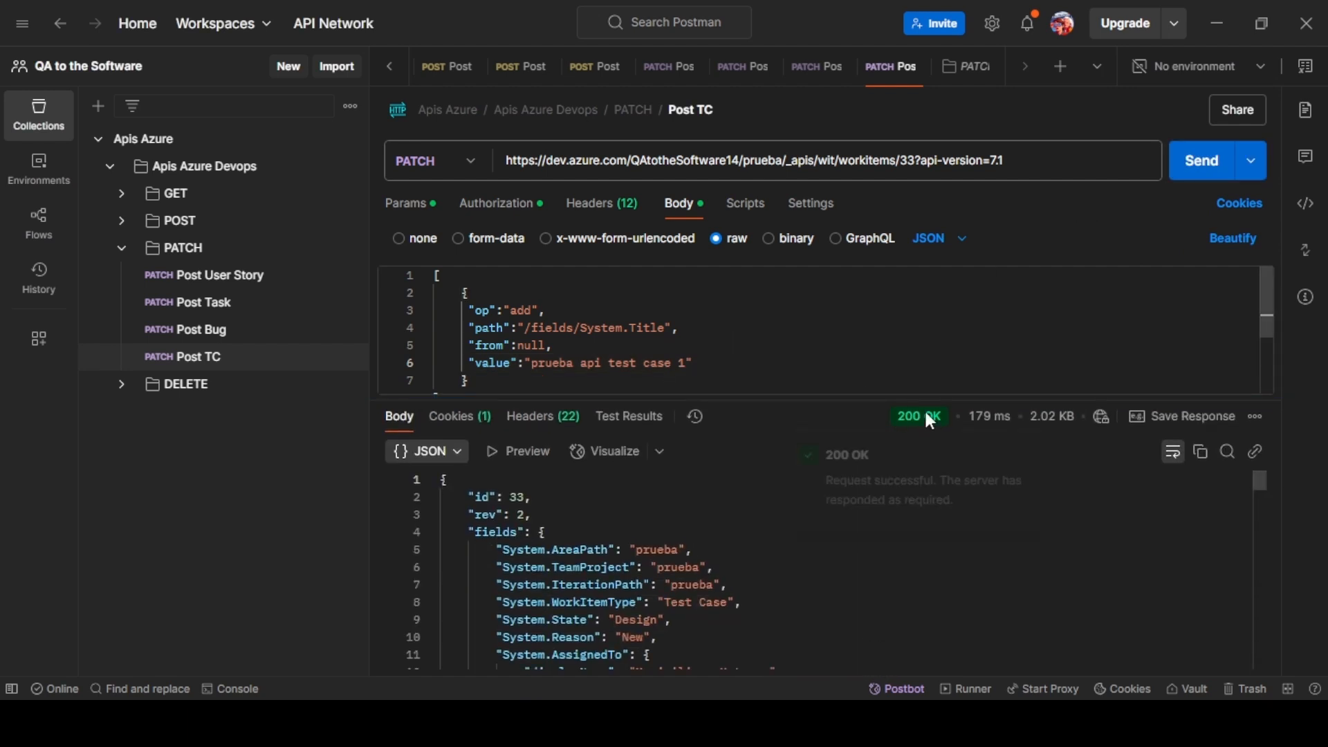
Switch to Azure DevOps and reload the recently updated work items list to check the test case's new title.
{"action": "key", "text": "alt+Tab"}
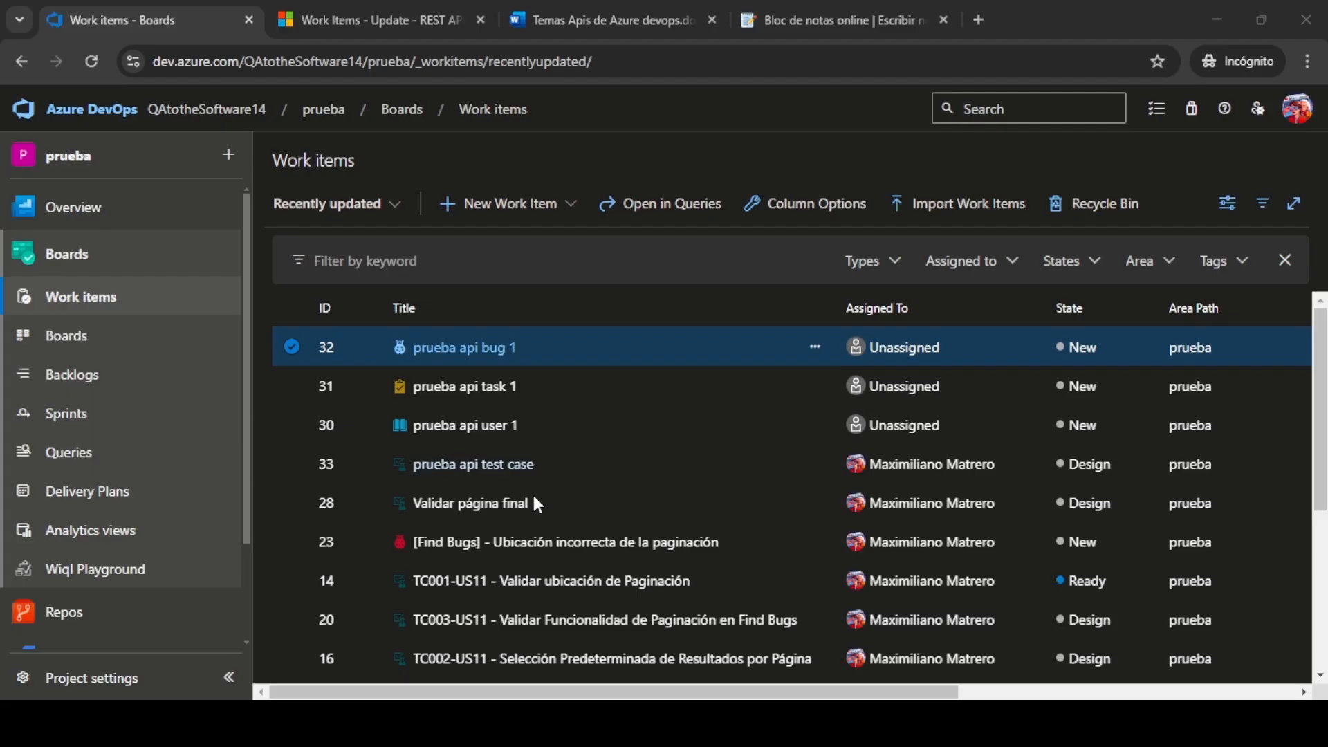
{"action": "left_click", "coordinate": [621, 59]}
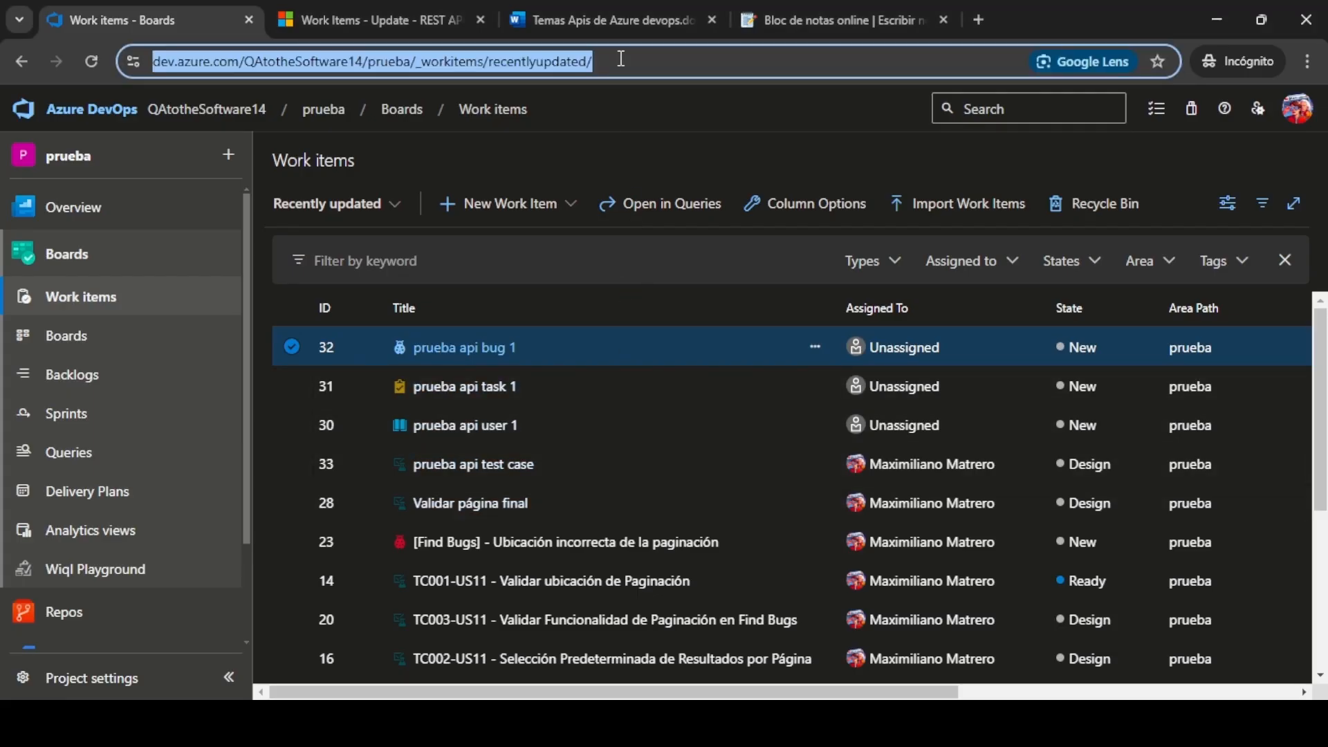
{"action": "key", "text": "Return"}
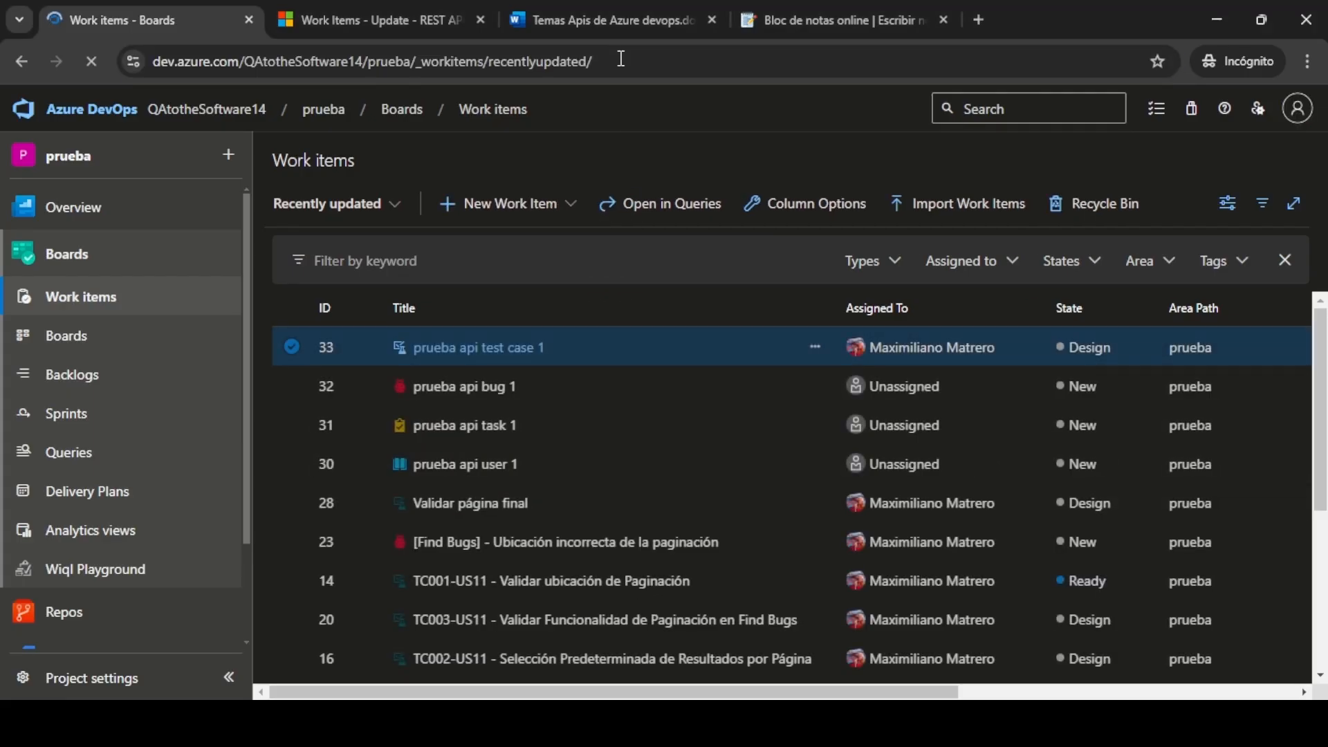
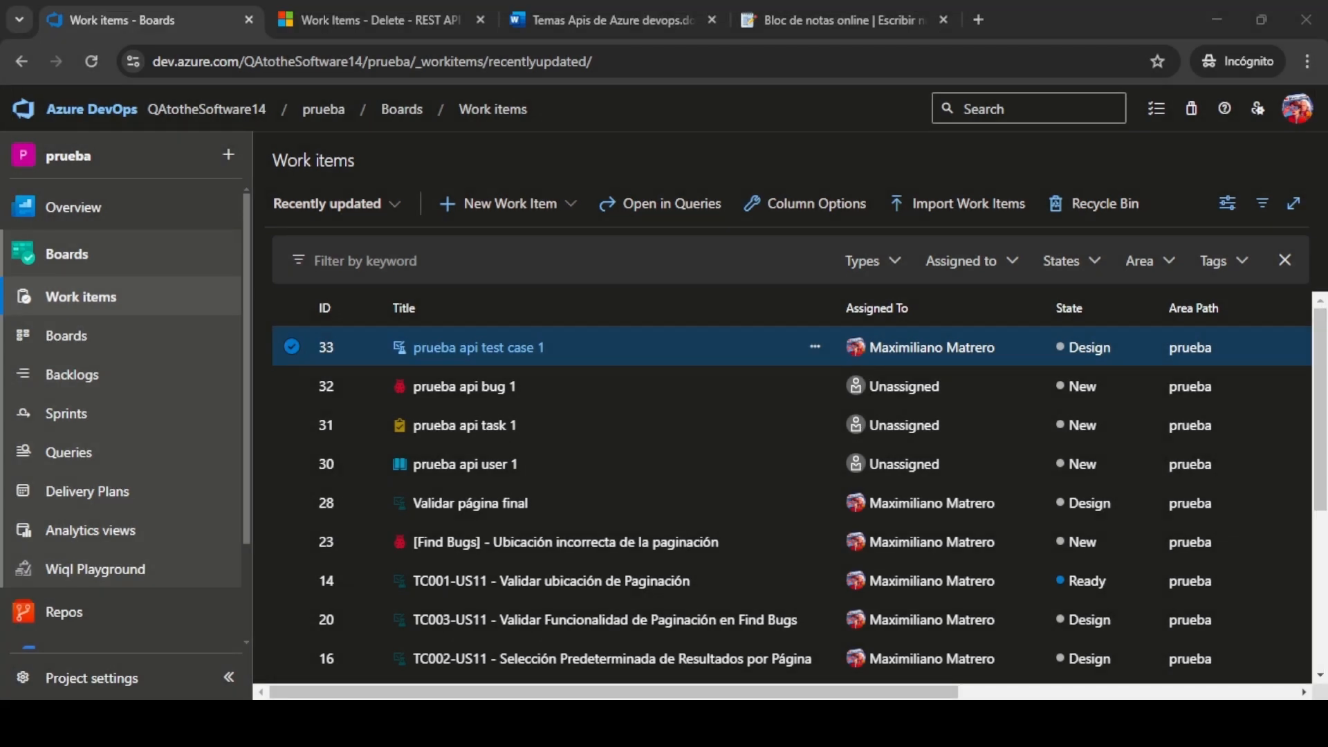
Open the Work Items - Delete page of the Azure DevOps REST API documentation.
{"action": "left_click", "coordinate": [398, 27]}
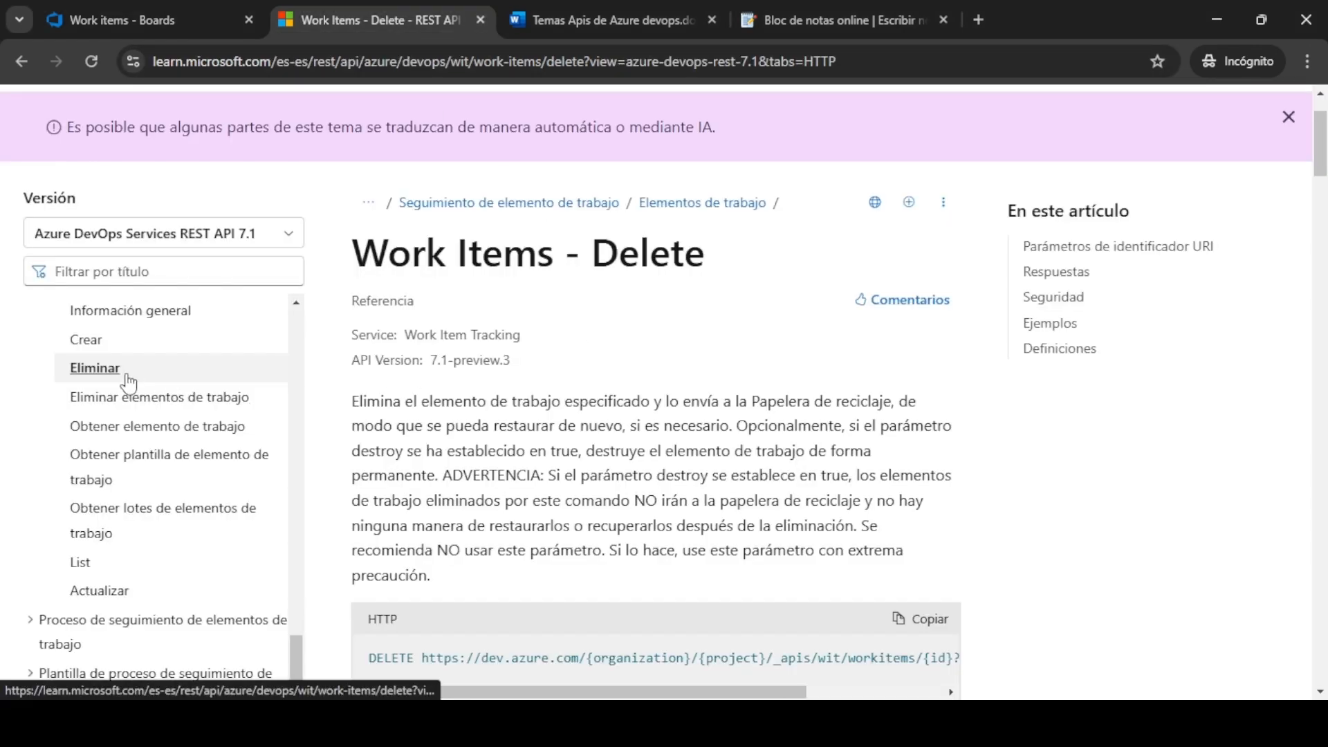
Examine the DELETE request URL format and its api-version parameter on the Work Items - Delete documentation page.
{"action": "scroll", "coordinate": [166, 384], "scroll_direction": "up", "scroll_amount": 1}
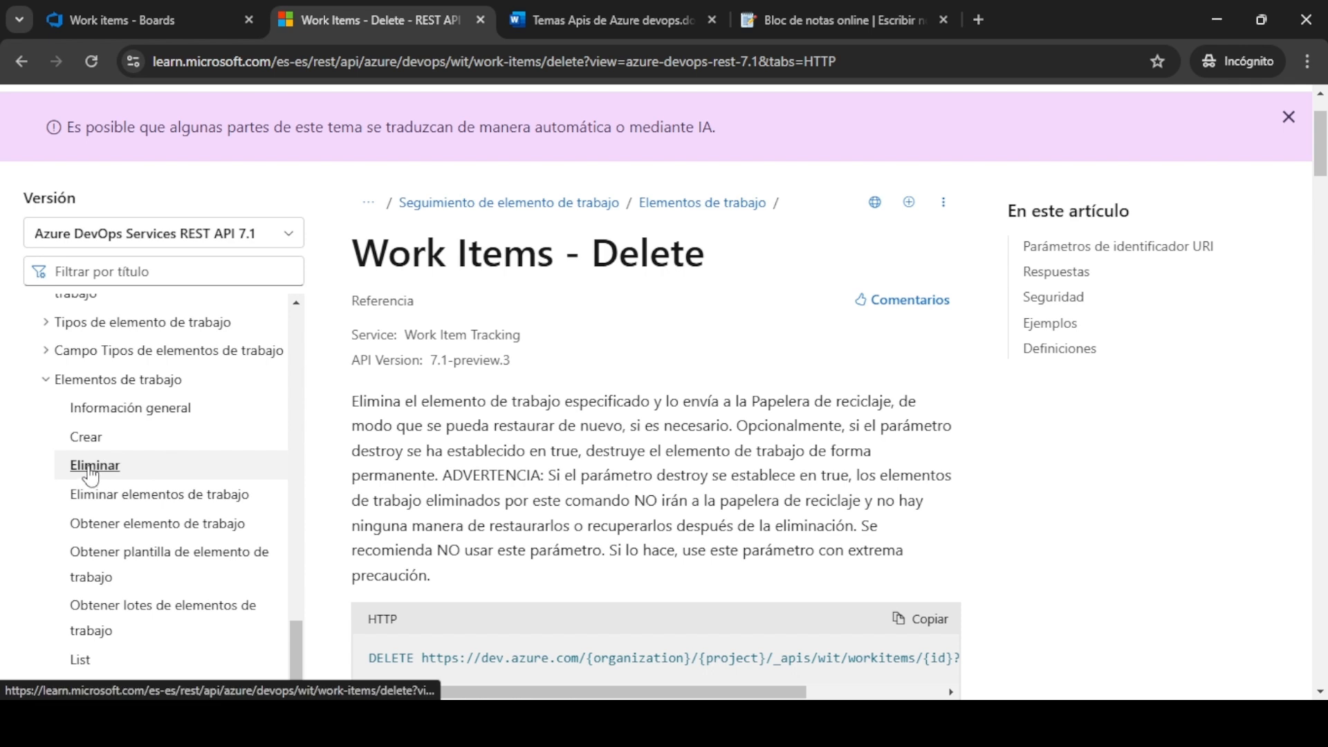
{"action": "scroll", "coordinate": [610, 393], "scroll_direction": "down", "scroll_amount": 1}
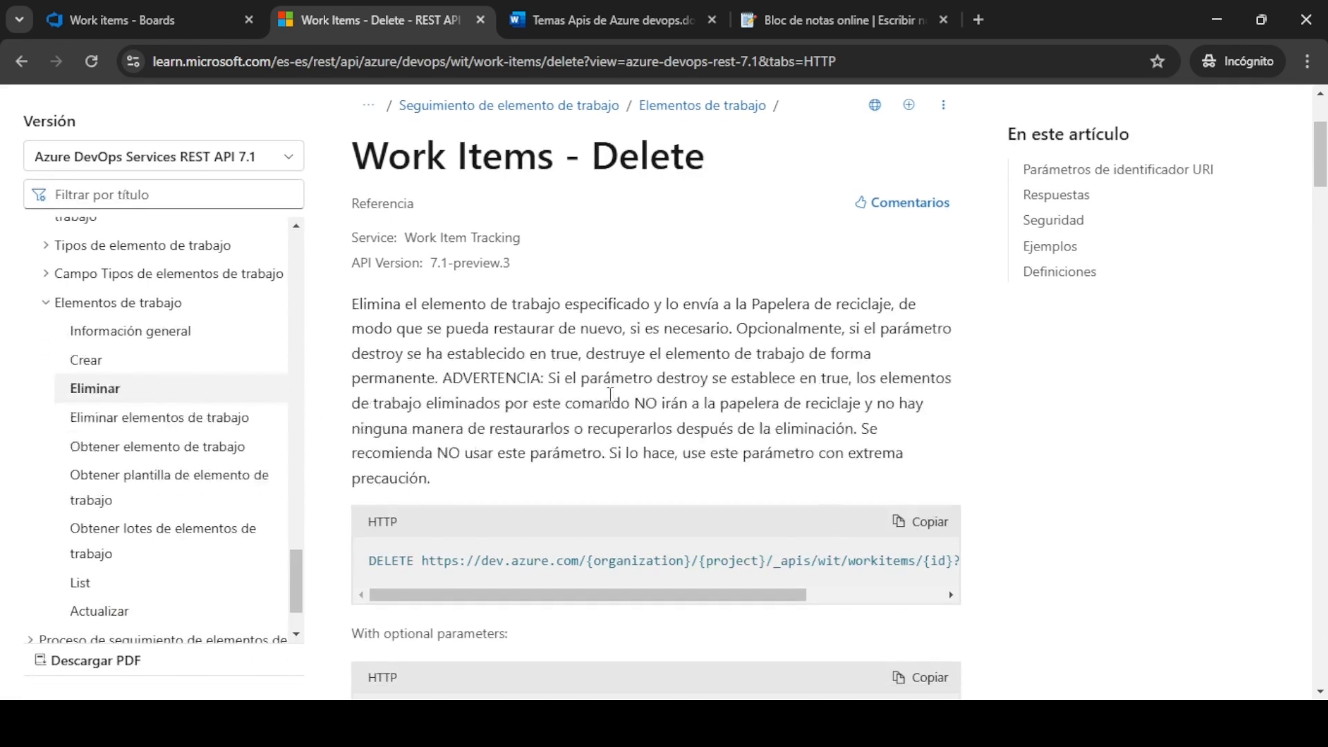
{"action": "scroll", "coordinate": [579, 453], "scroll_direction": "down", "scroll_amount": 2}
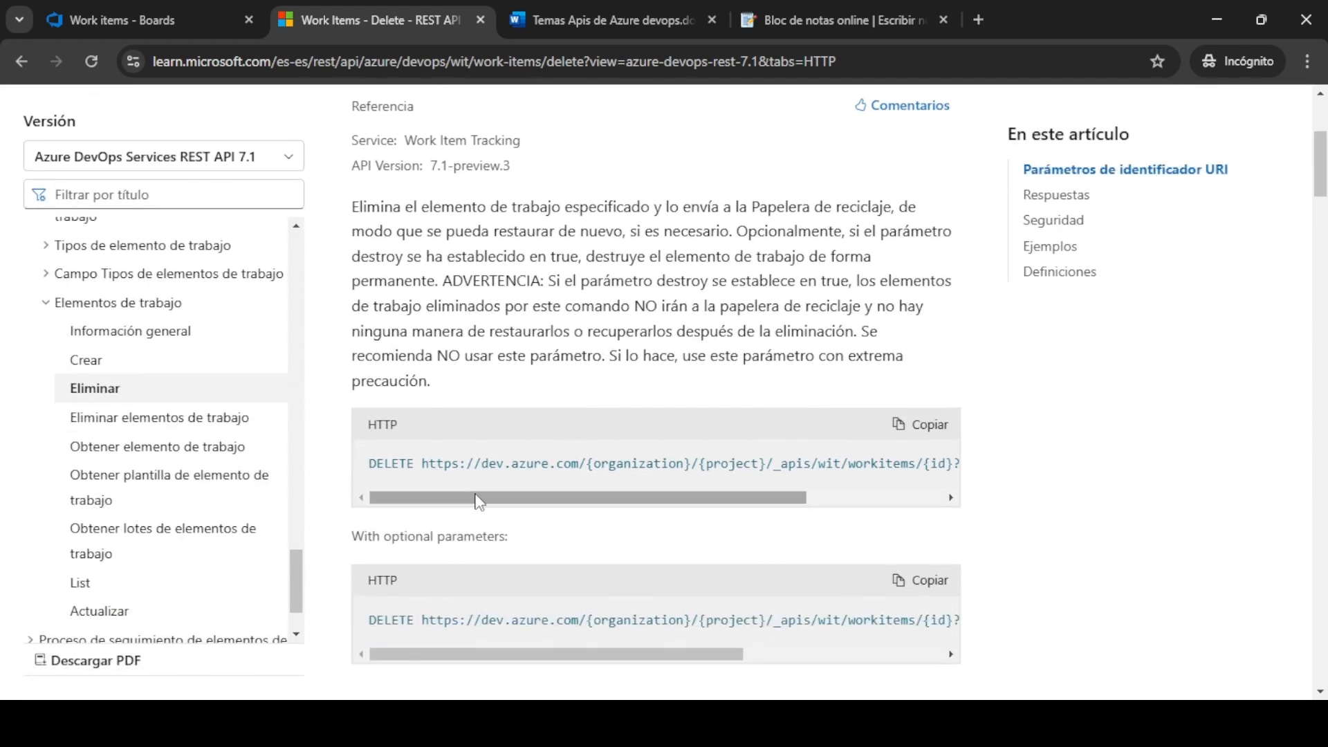
{"action": "left_click_drag", "start_coordinate": [480, 499], "coordinate": [768, 493]}
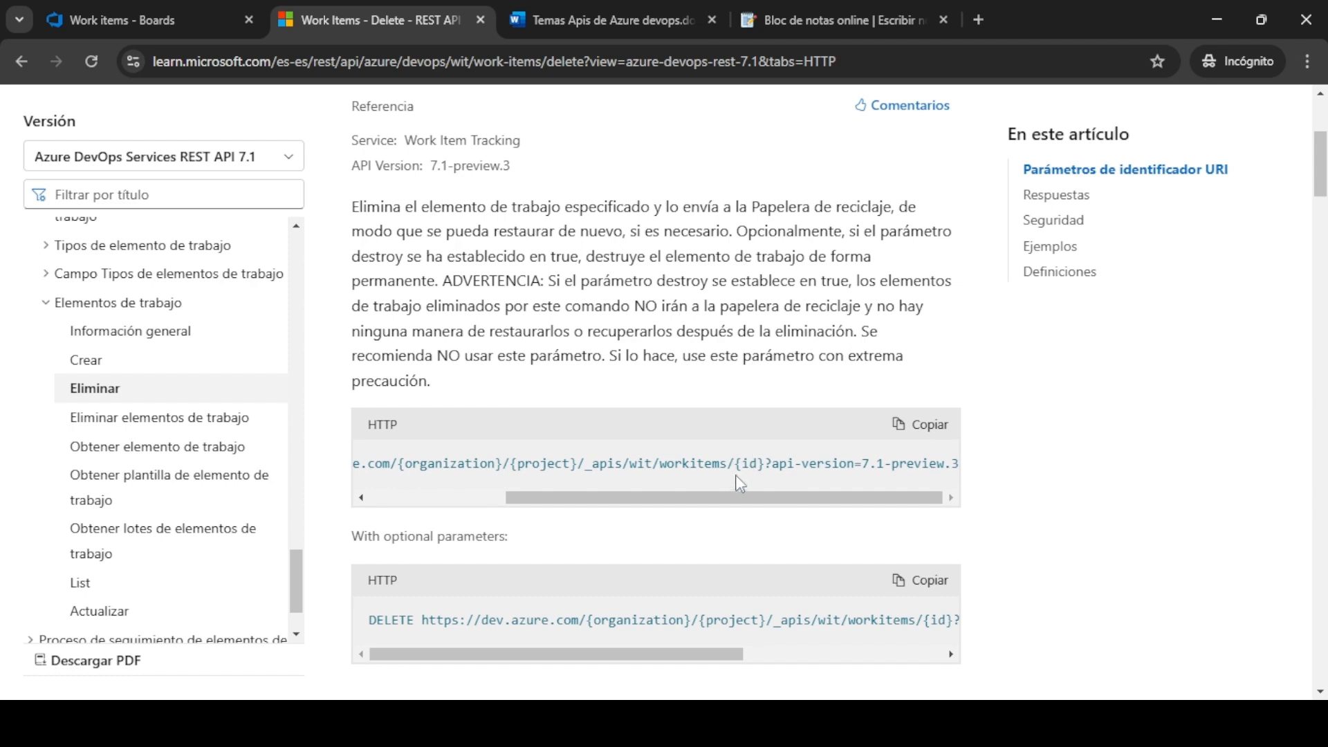
{"action": "left_click_drag", "start_coordinate": [728, 492], "coordinate": [527, 494]}
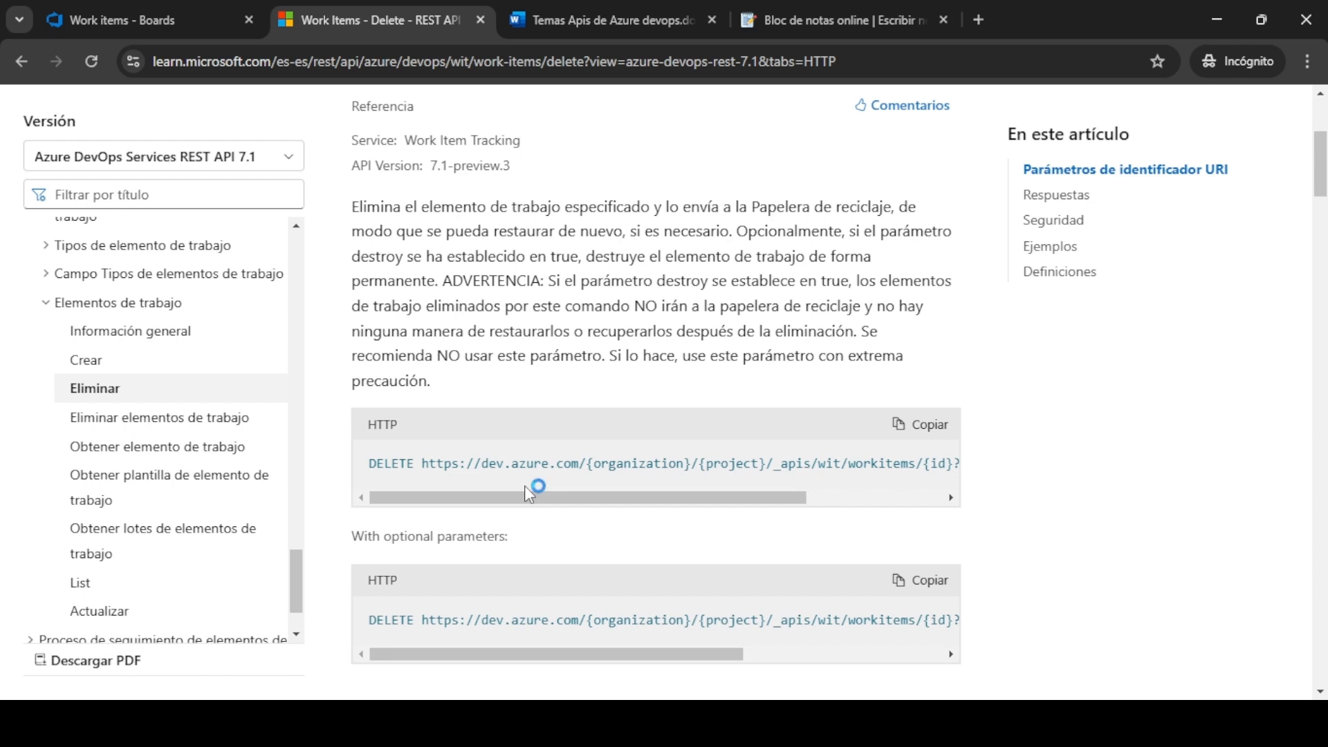
Switch to Postman, open the Delete User Story request in the DELETE folder and review its headers.
{"action": "key", "text": "alt+Tab"}
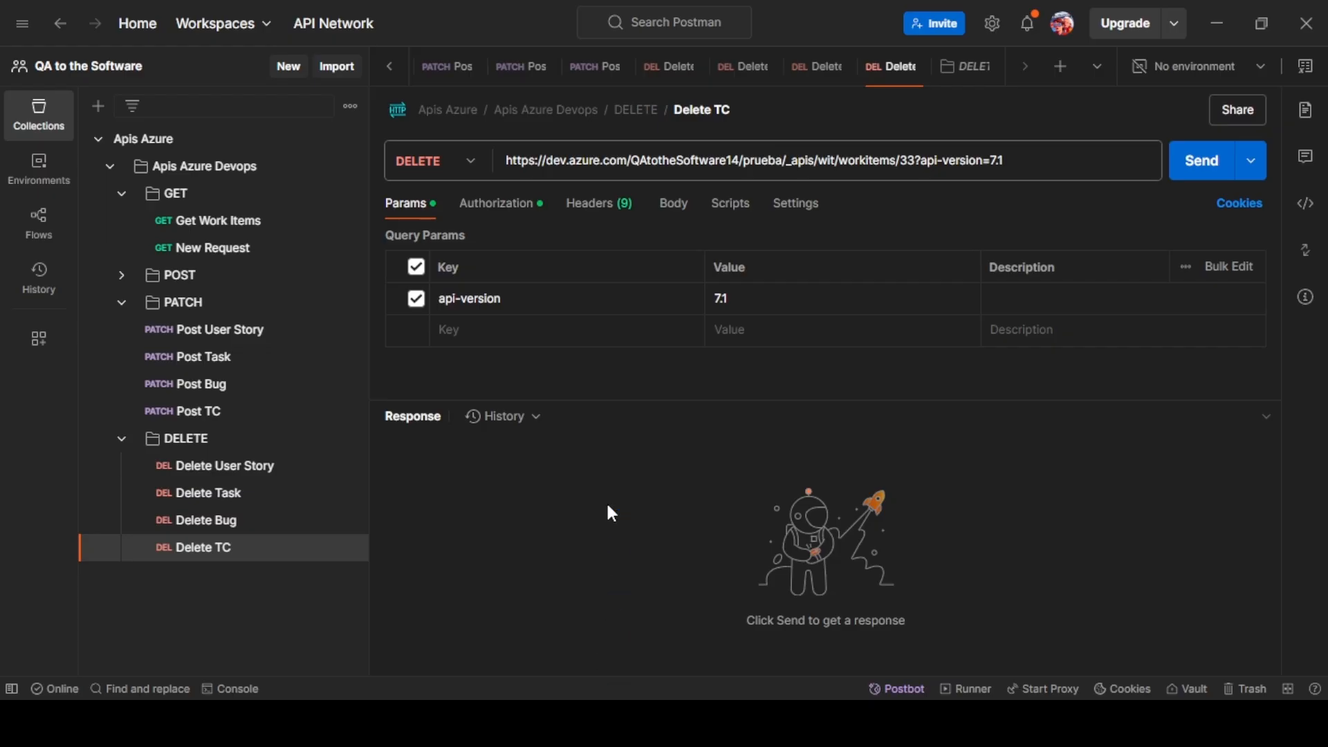
{"action": "left_click", "coordinate": [229, 450]}
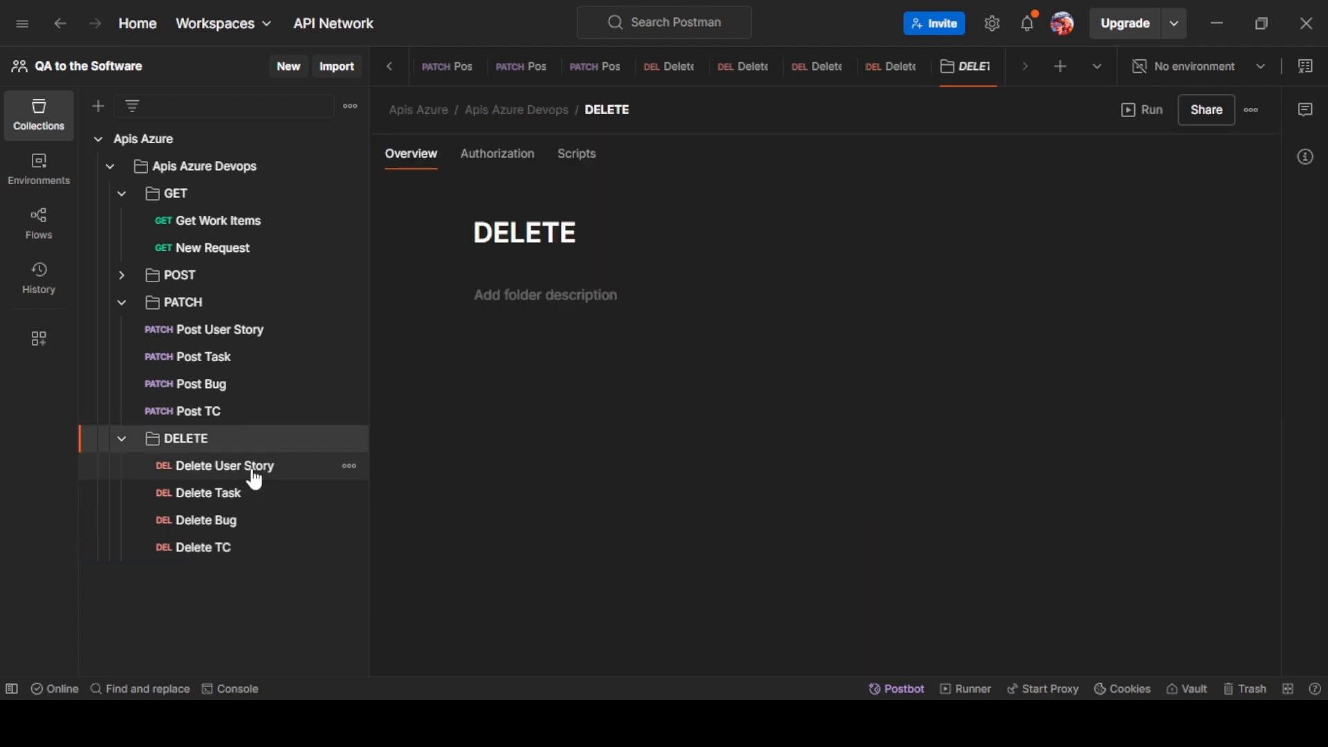
{"action": "left_click", "coordinate": [256, 477]}
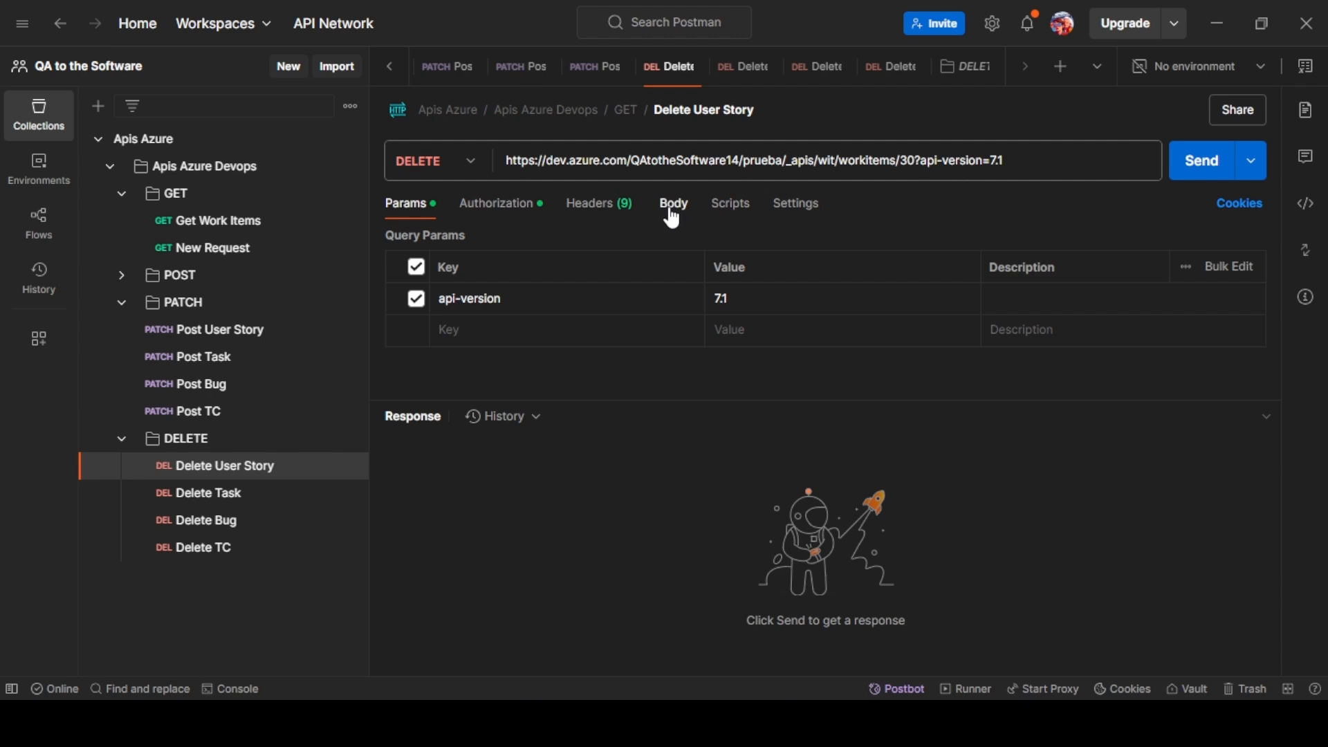
{"action": "left_click", "coordinate": [623, 205]}
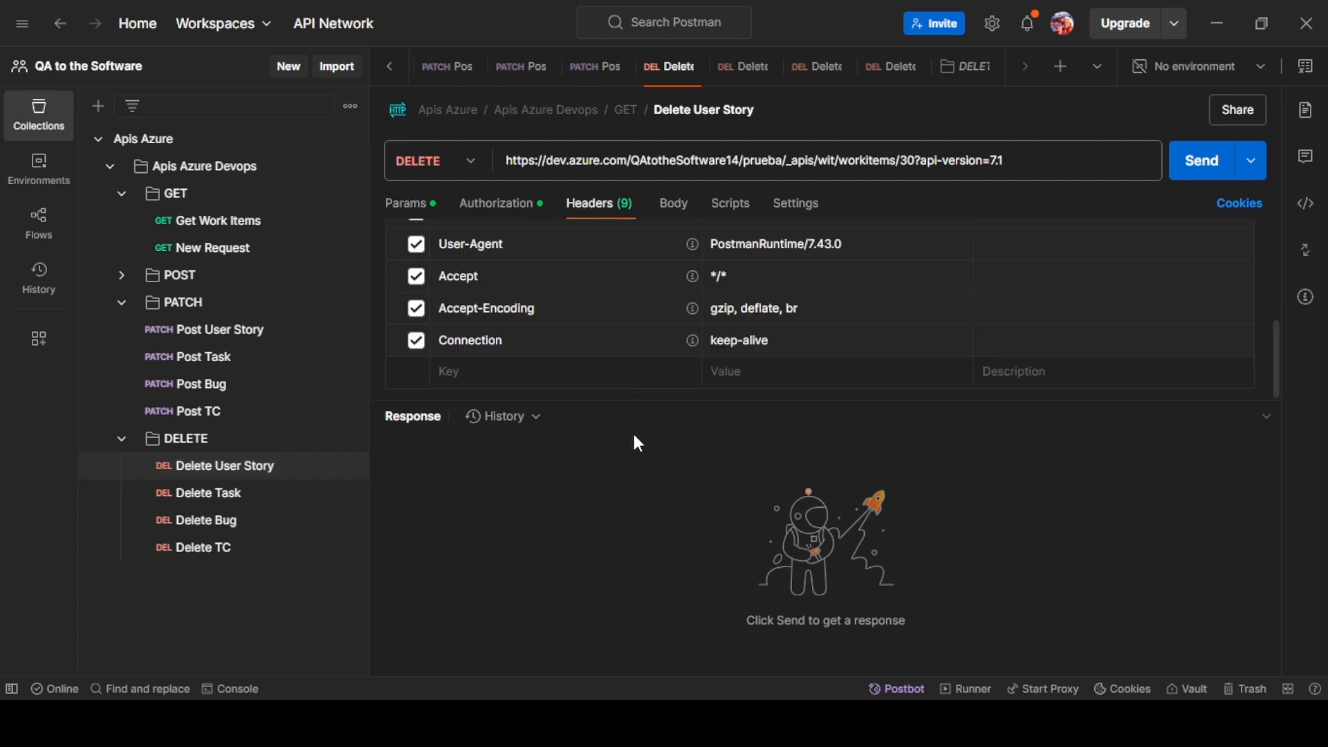
{"action": "scroll", "coordinate": [661, 324], "scroll_direction": "up", "scroll_amount": 5}
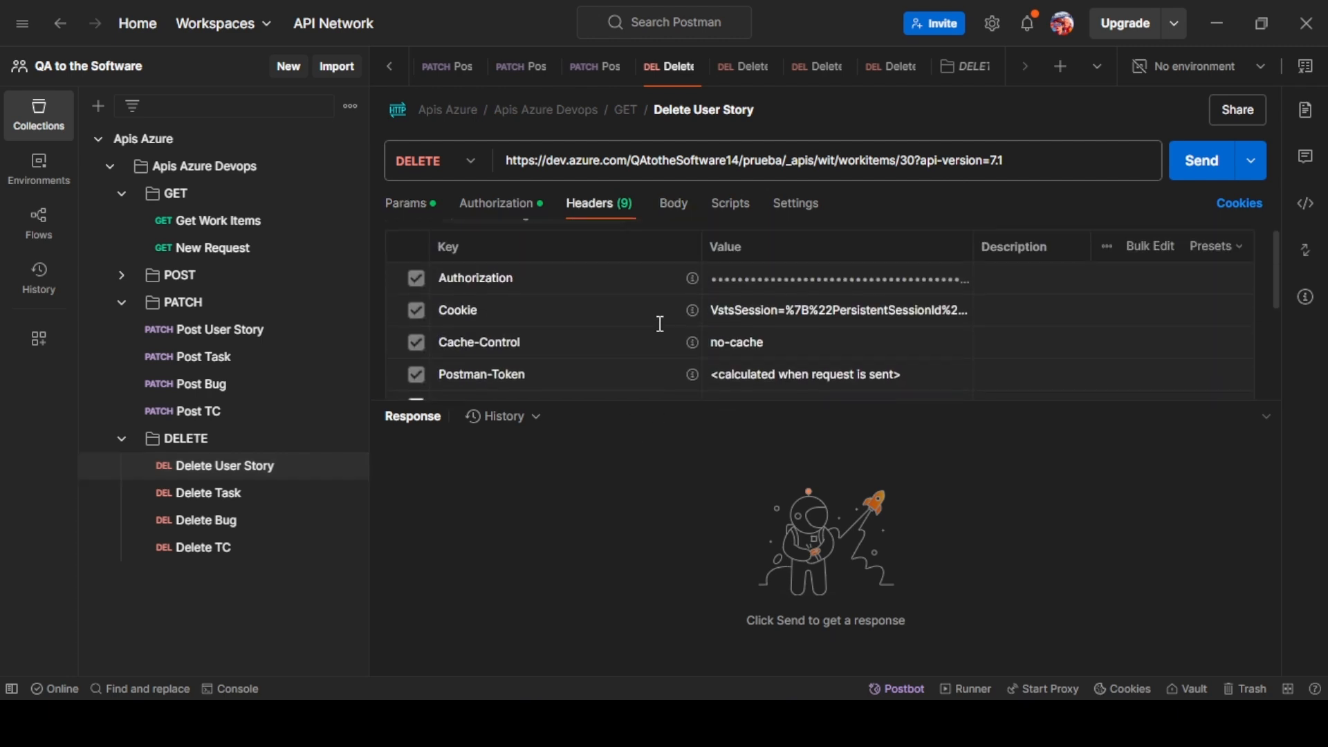
{"action": "scroll", "coordinate": [661, 324], "scroll_direction": "down", "scroll_amount": 5}
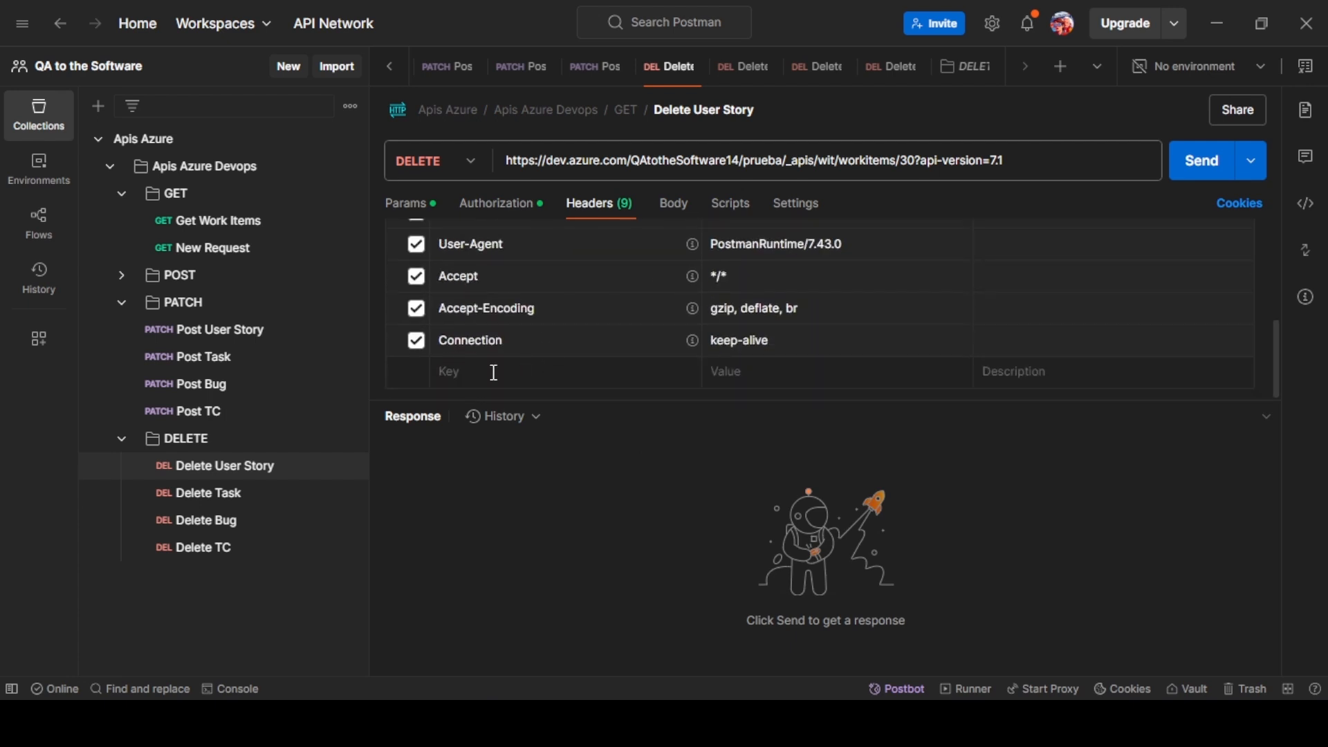
Copy the Content-Type header value application/json-patch+json from the Post TC request in the PATCH folder.
{"action": "left_click", "coordinate": [191, 422]}
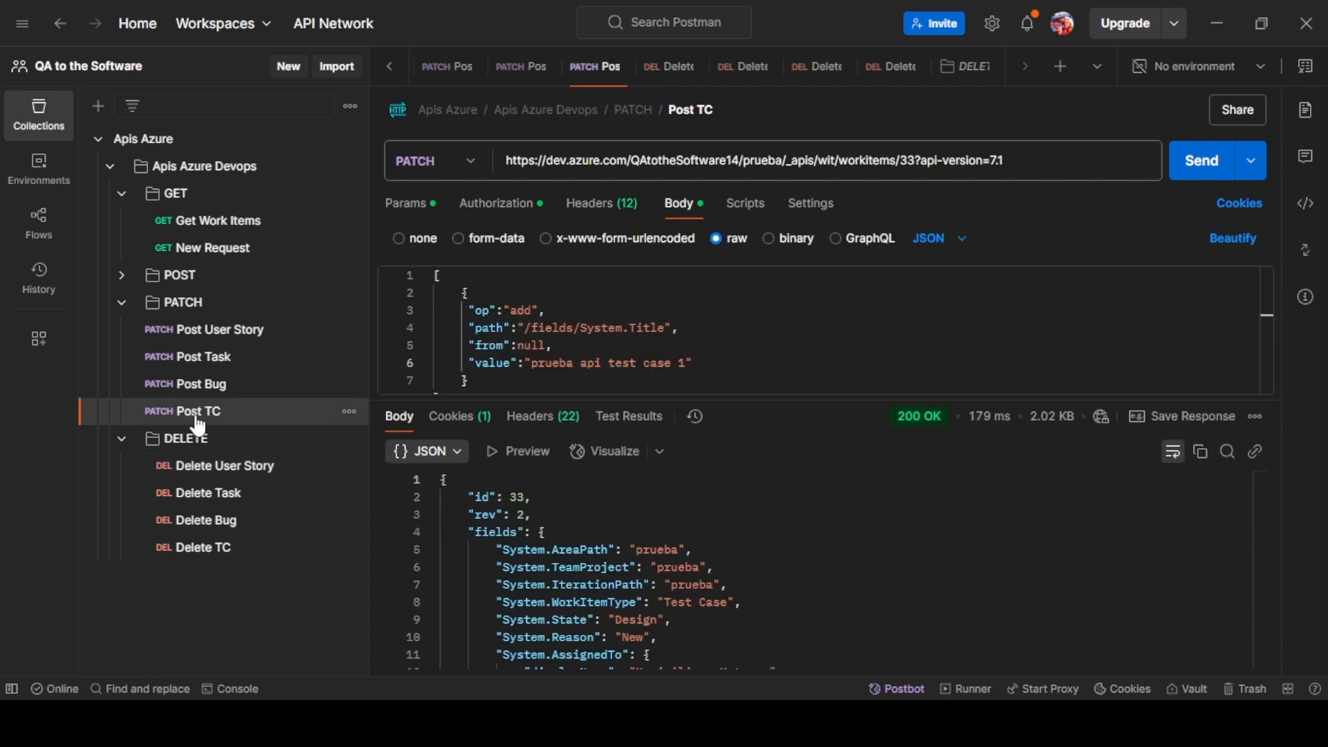
{"action": "left_click", "coordinate": [603, 205]}
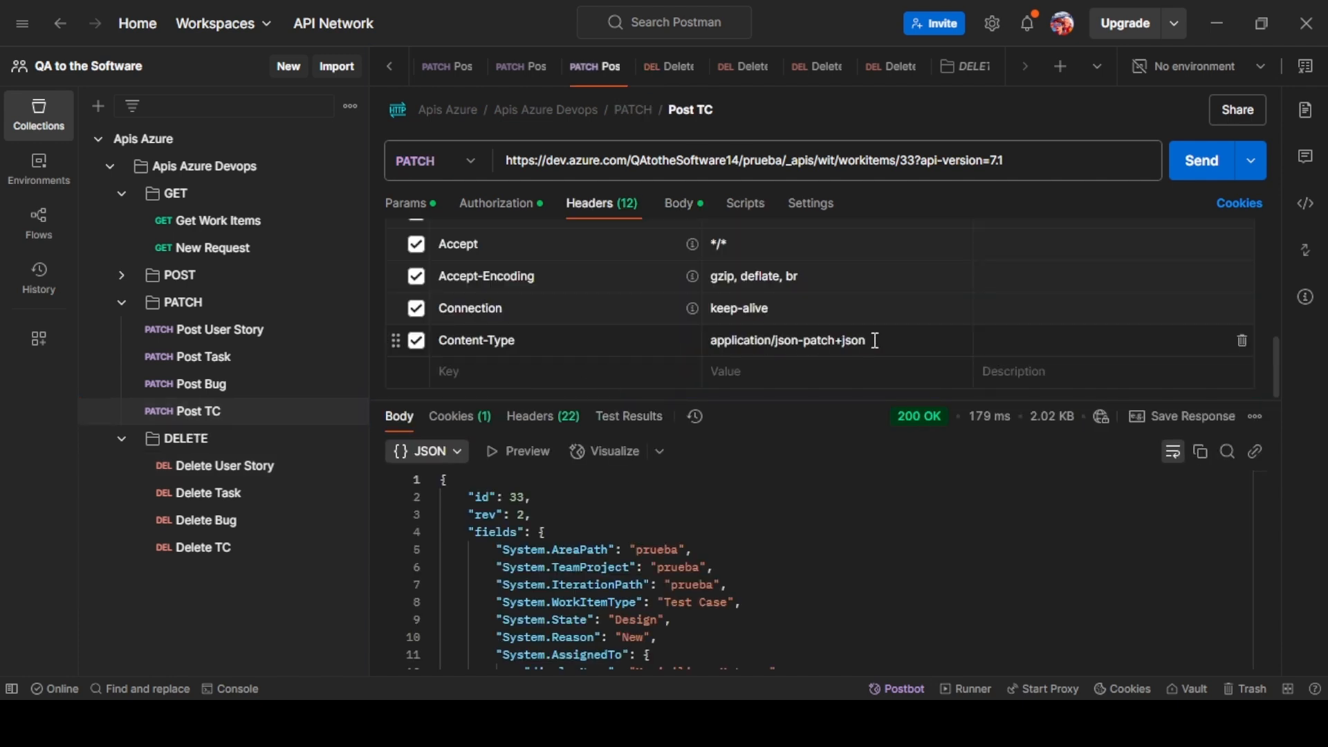
{"action": "left_click", "coordinate": [749, 339]}
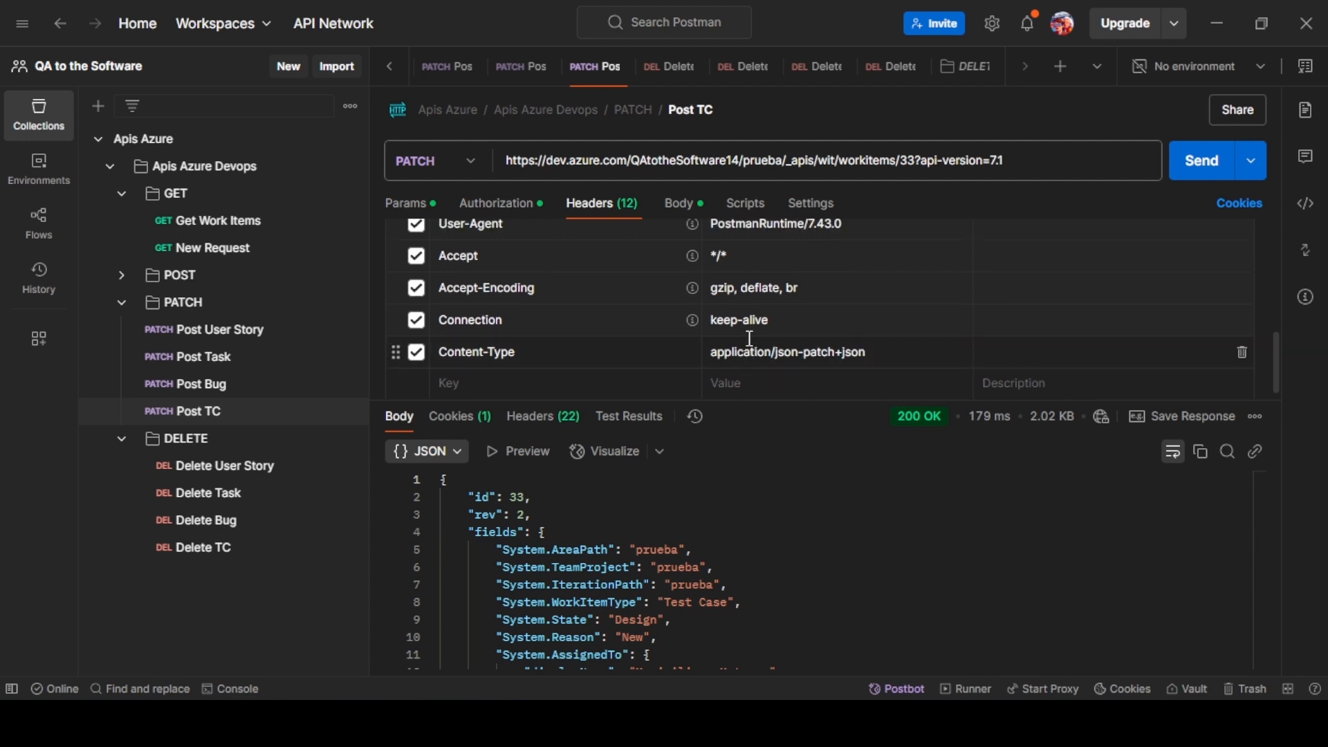
{"action": "double_click", "coordinate": [750, 351]}
{"action": "left_click", "coordinate": [751, 351]}
{"action": "left_click_drag", "start_coordinate": [877, 351], "coordinate": [698, 351]}
{"action": "key", "text": "ctrl+c"}
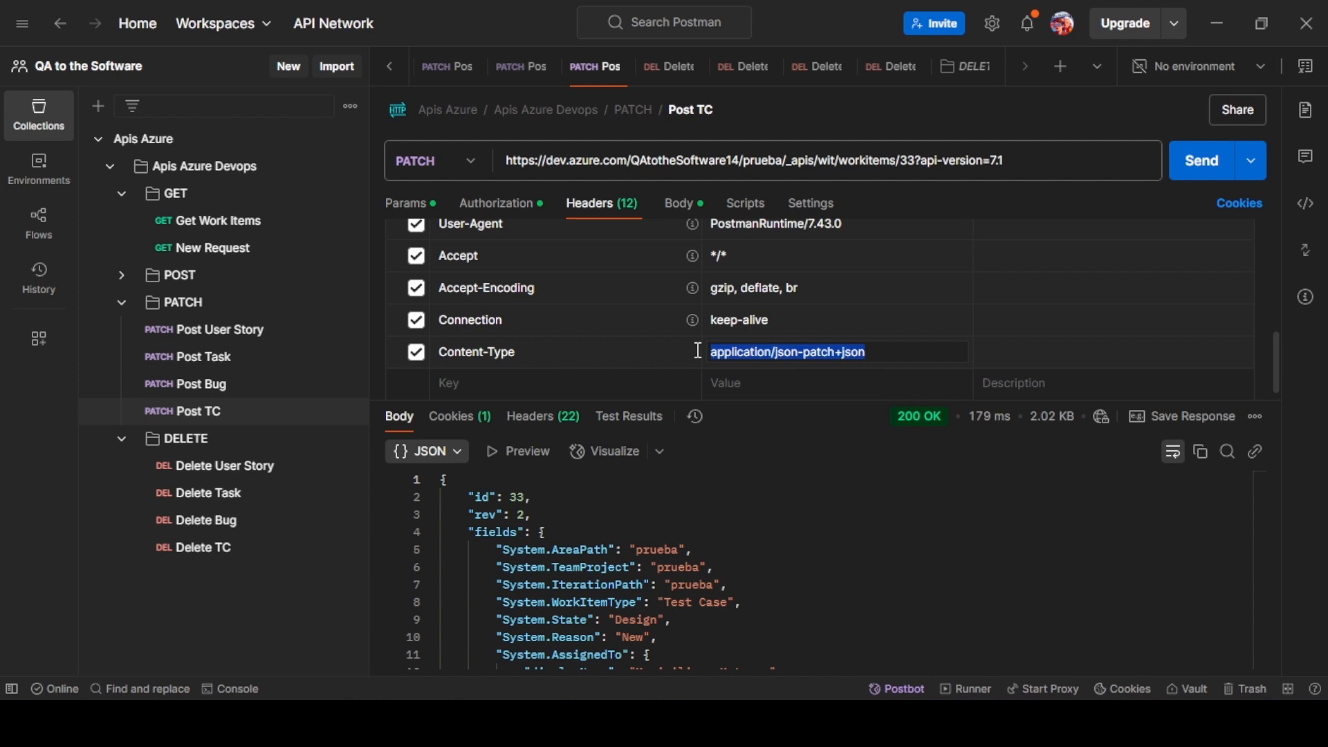
Add a Content-Type header with the value application/json-patch+json to the Delete User Story request.
{"action": "left_click", "coordinate": [221, 475]}
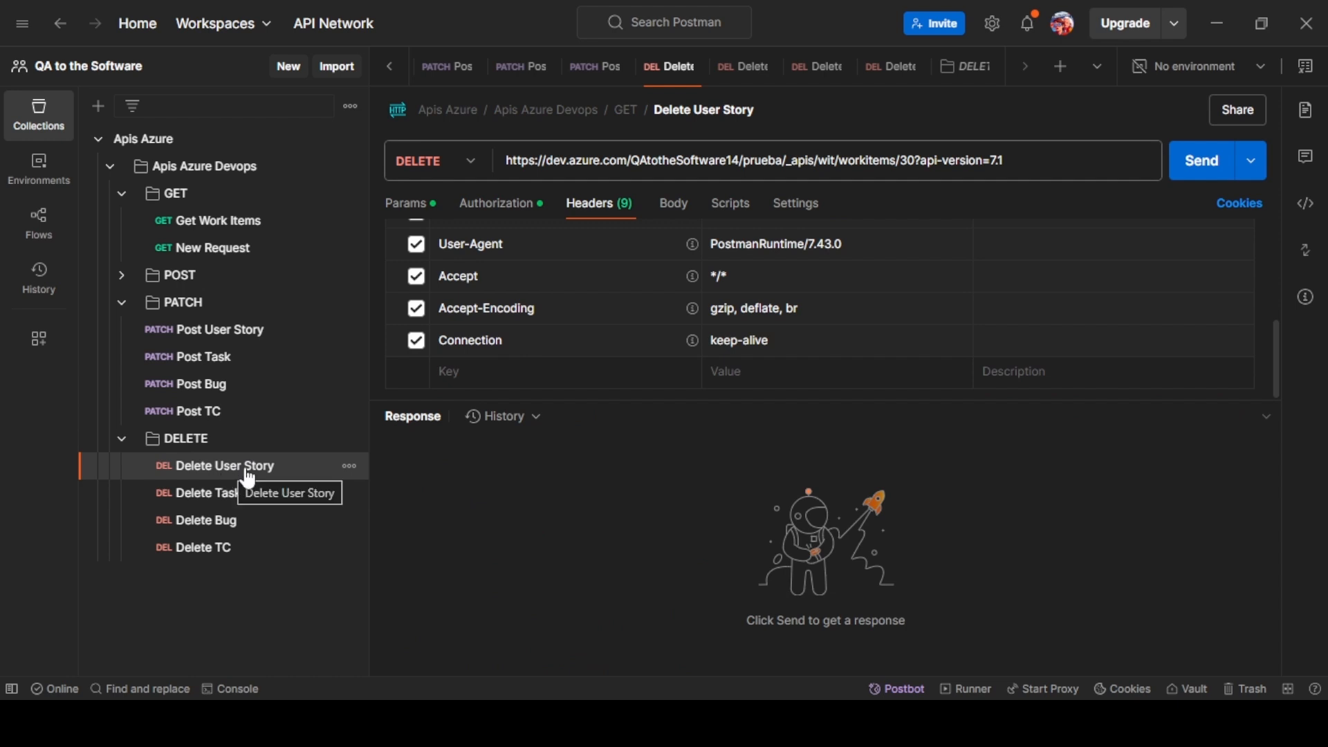
{"action": "left_click", "coordinate": [490, 378]}
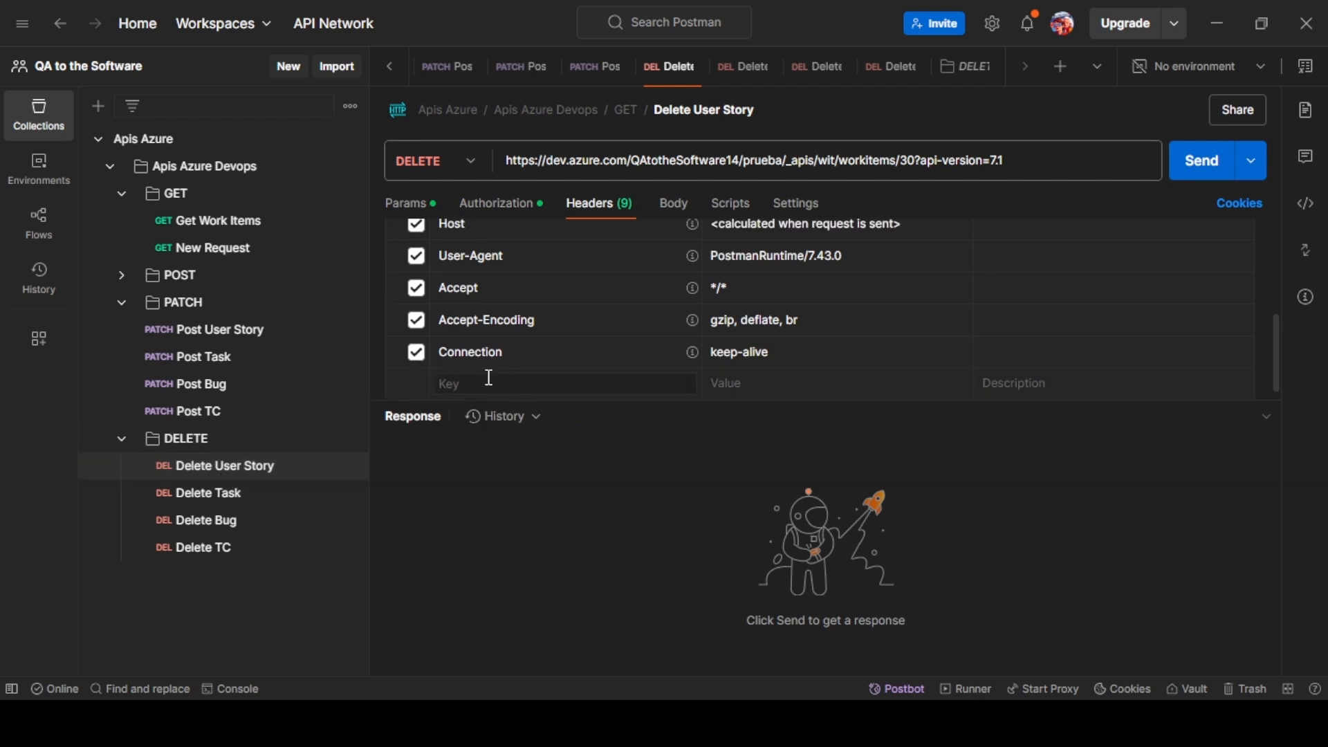
{"action": "type", "text": "Con"}
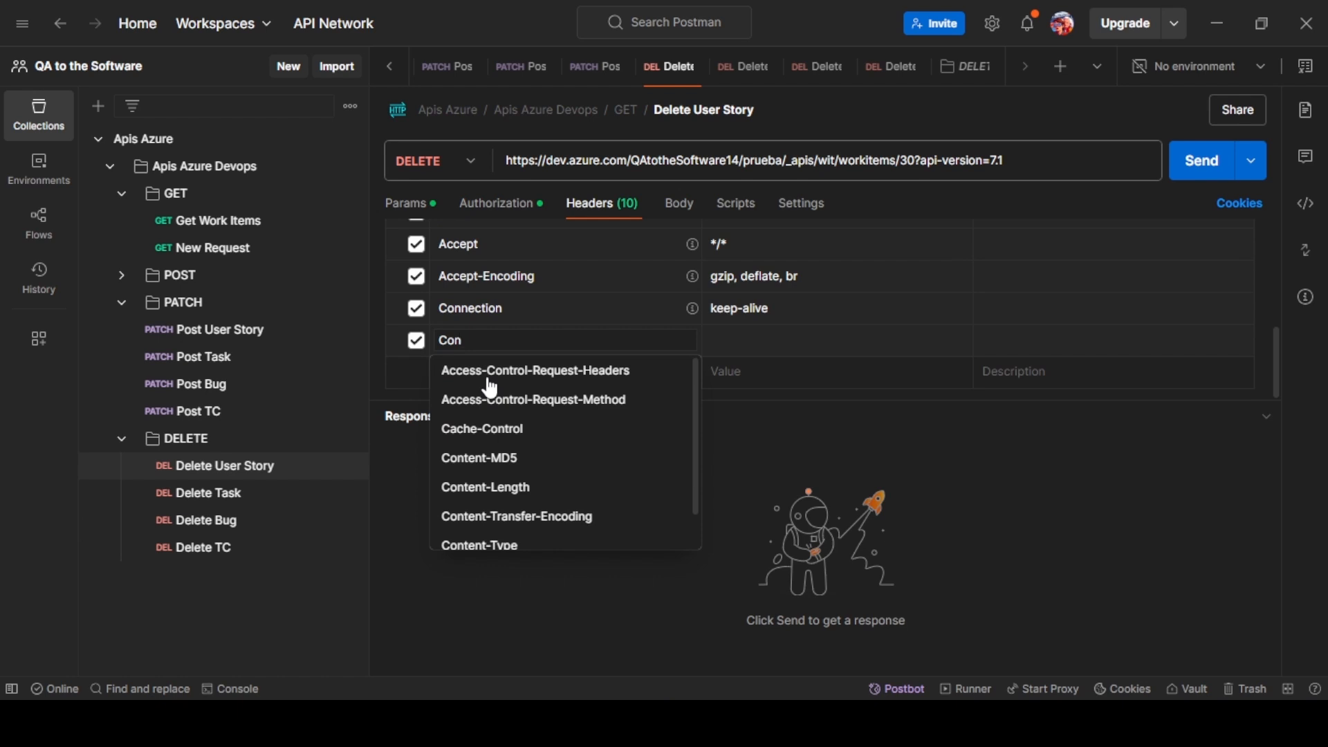
{"action": "type", "text": "tent"}
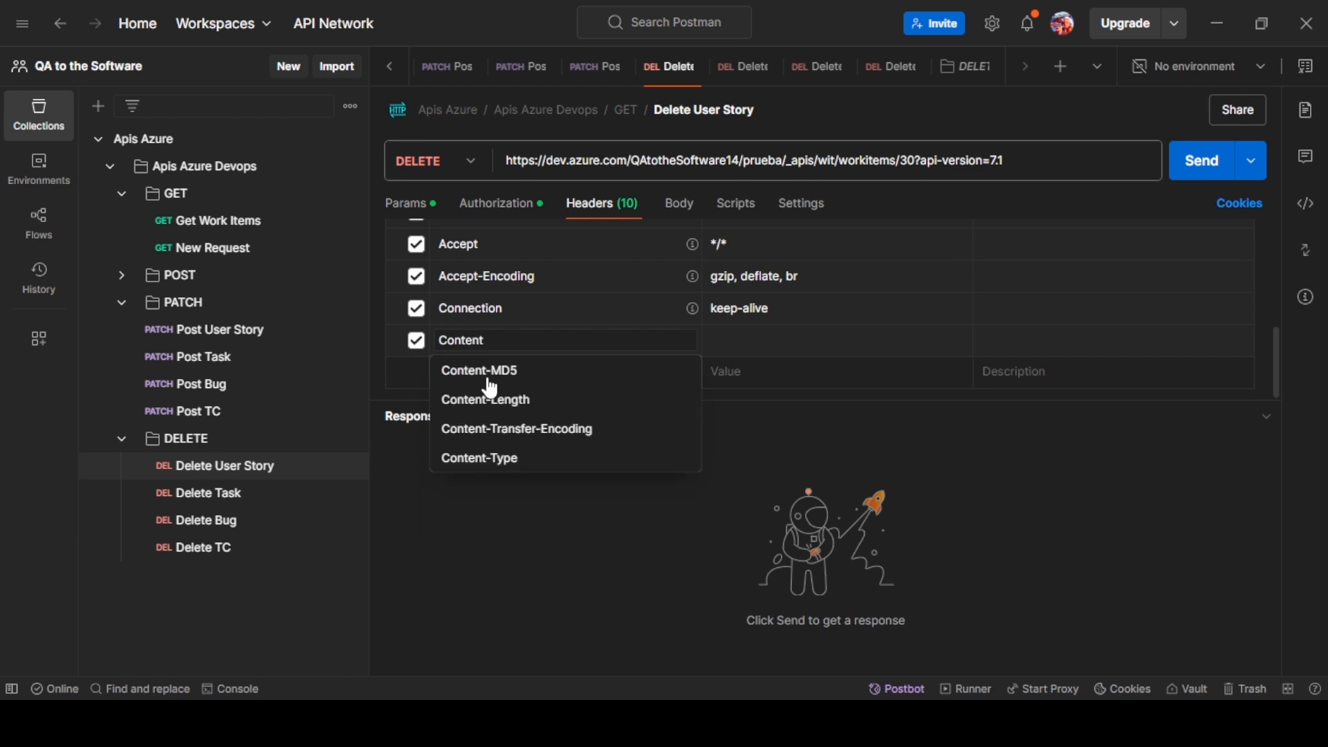
{"action": "left_click", "coordinate": [492, 460]}
{"action": "left_click", "coordinate": [727, 346]}
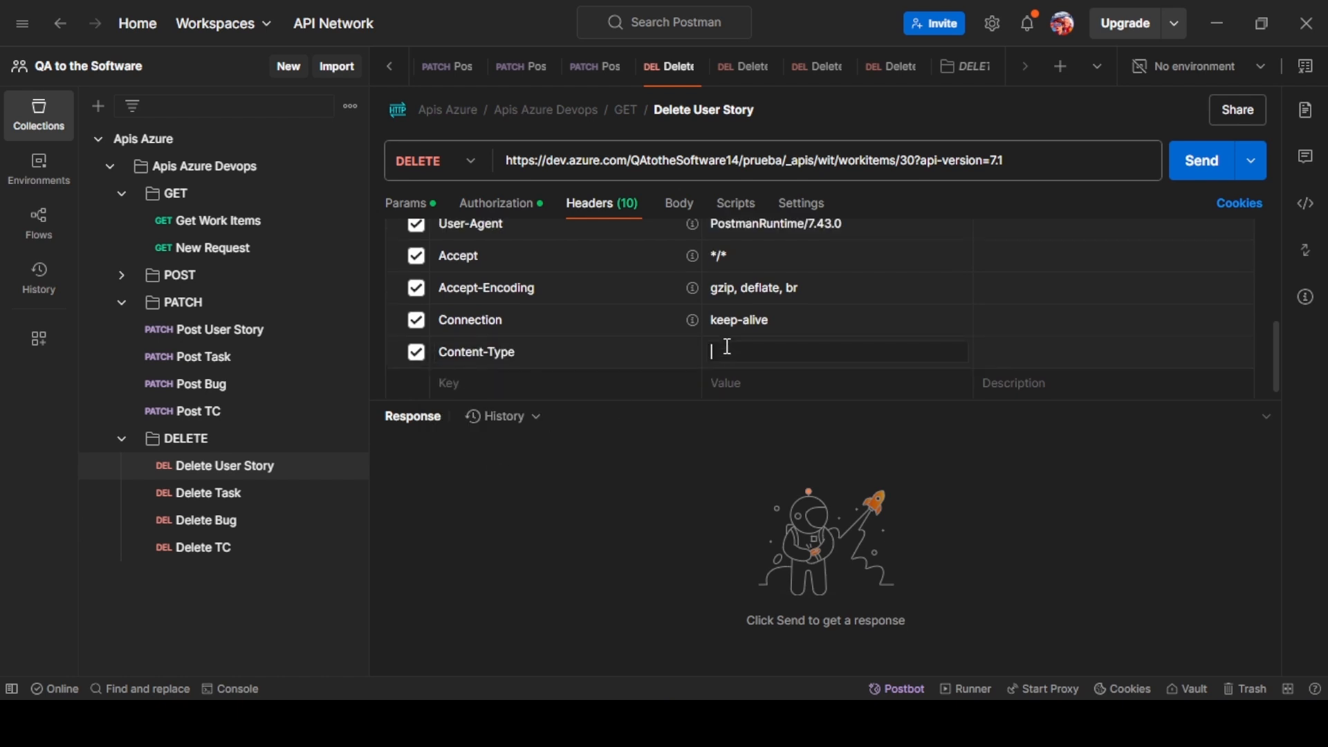
{"action": "key", "text": "ctrl+v"}
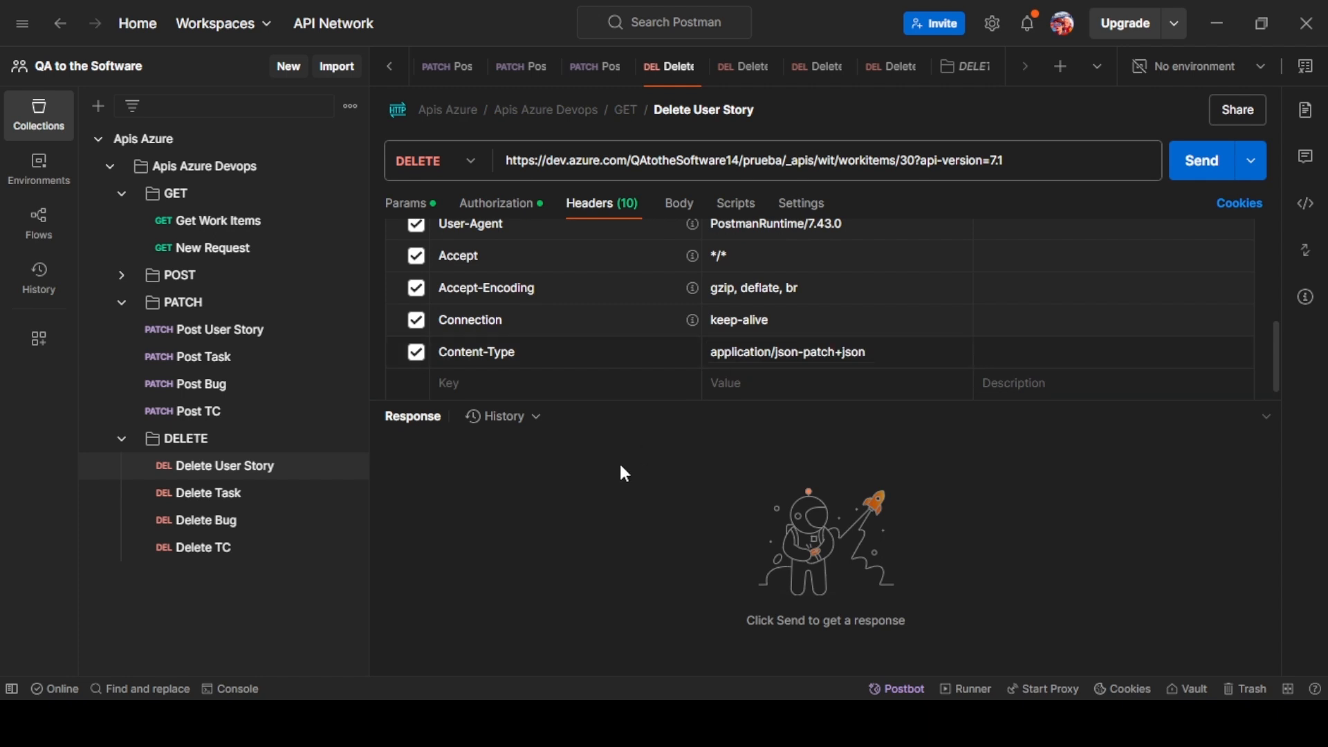
Review the Delete User Story request's raw JSON body and its Basic Auth authorization settings.
{"action": "scroll", "coordinate": [701, 240], "scroll_direction": "up", "scroll_amount": 3}
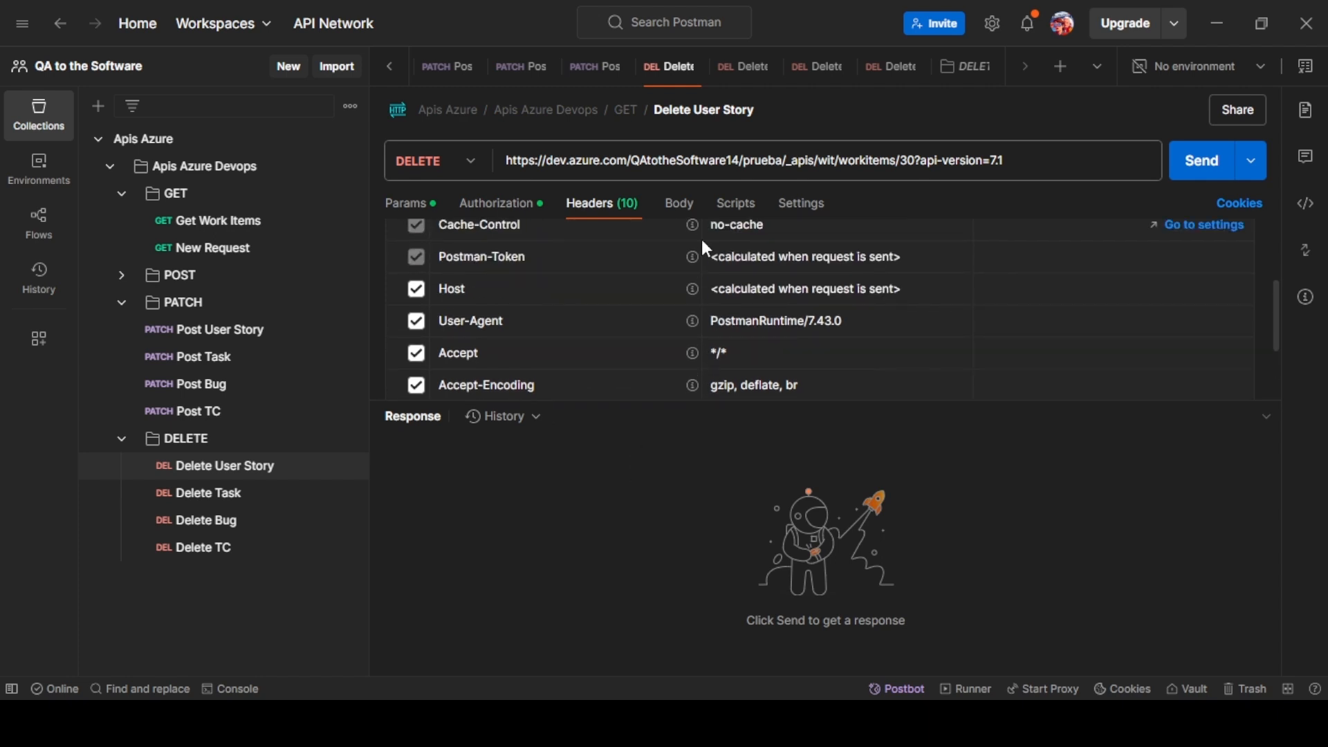
{"action": "left_click", "coordinate": [689, 211]}
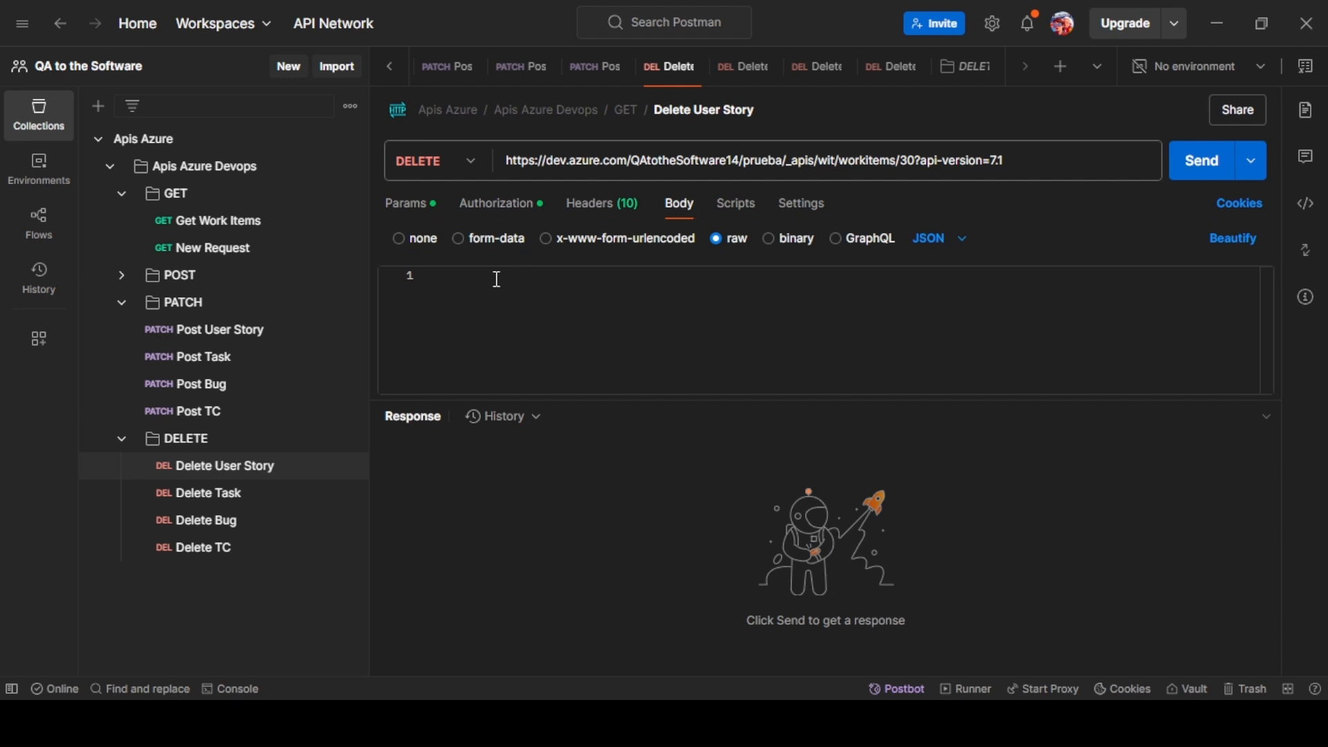
{"action": "left_click", "coordinate": [513, 220]}
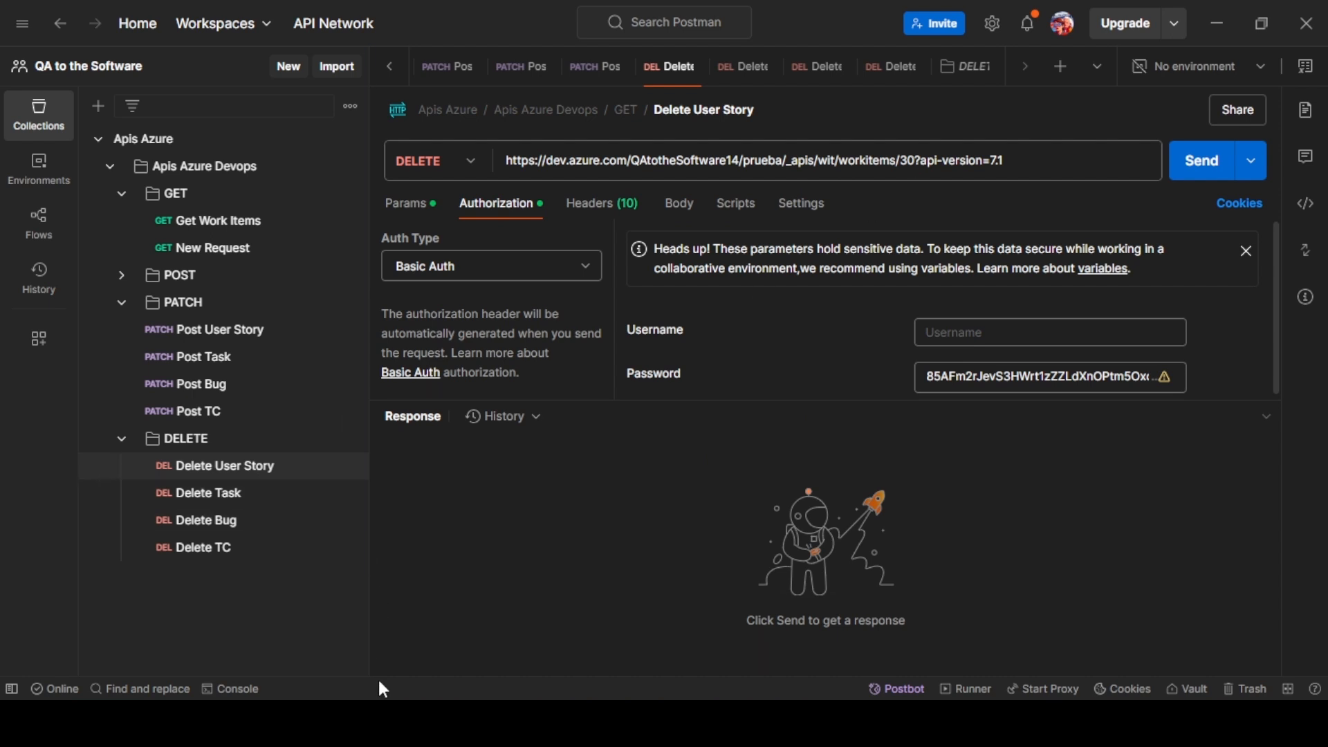
Check the user story's ID in Azure DevOps, and send Postman's Delete User Story request for work item 30.
{"action": "key", "text": "alt+Tab"}
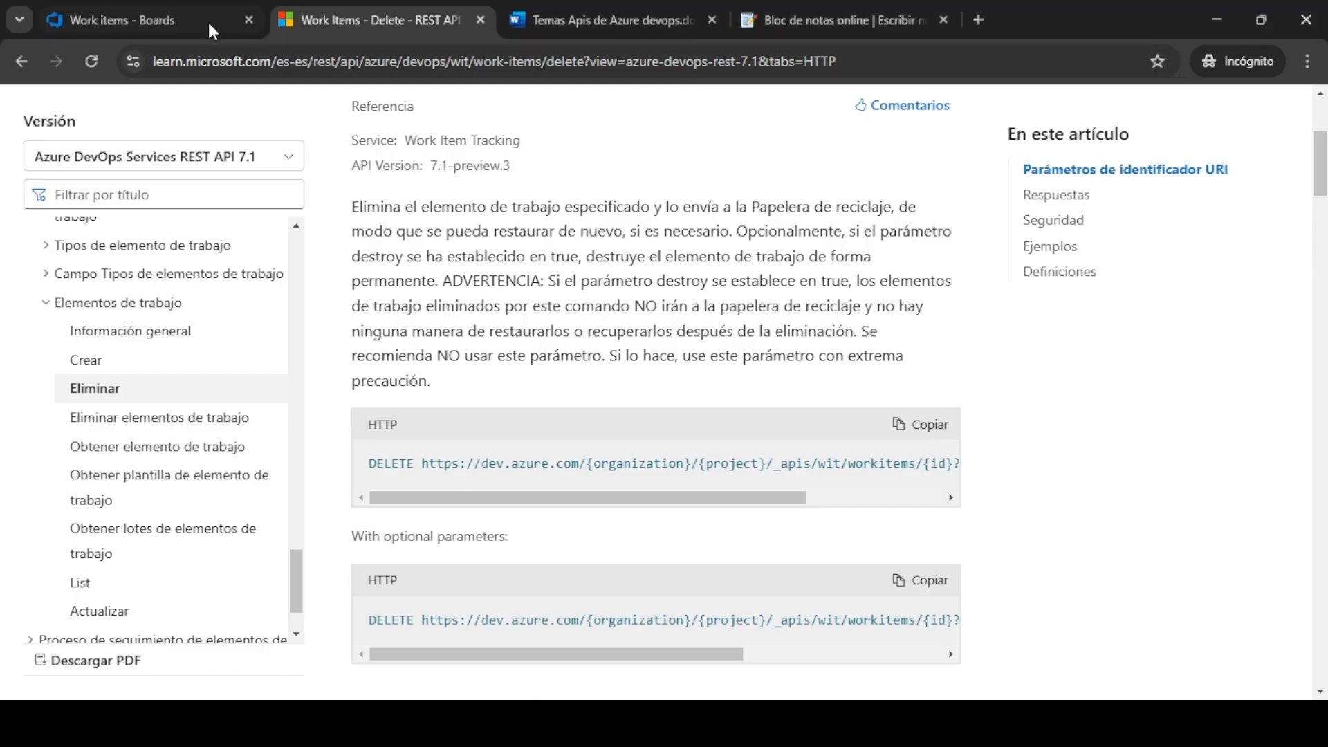
{"action": "left_click", "coordinate": [160, 19]}
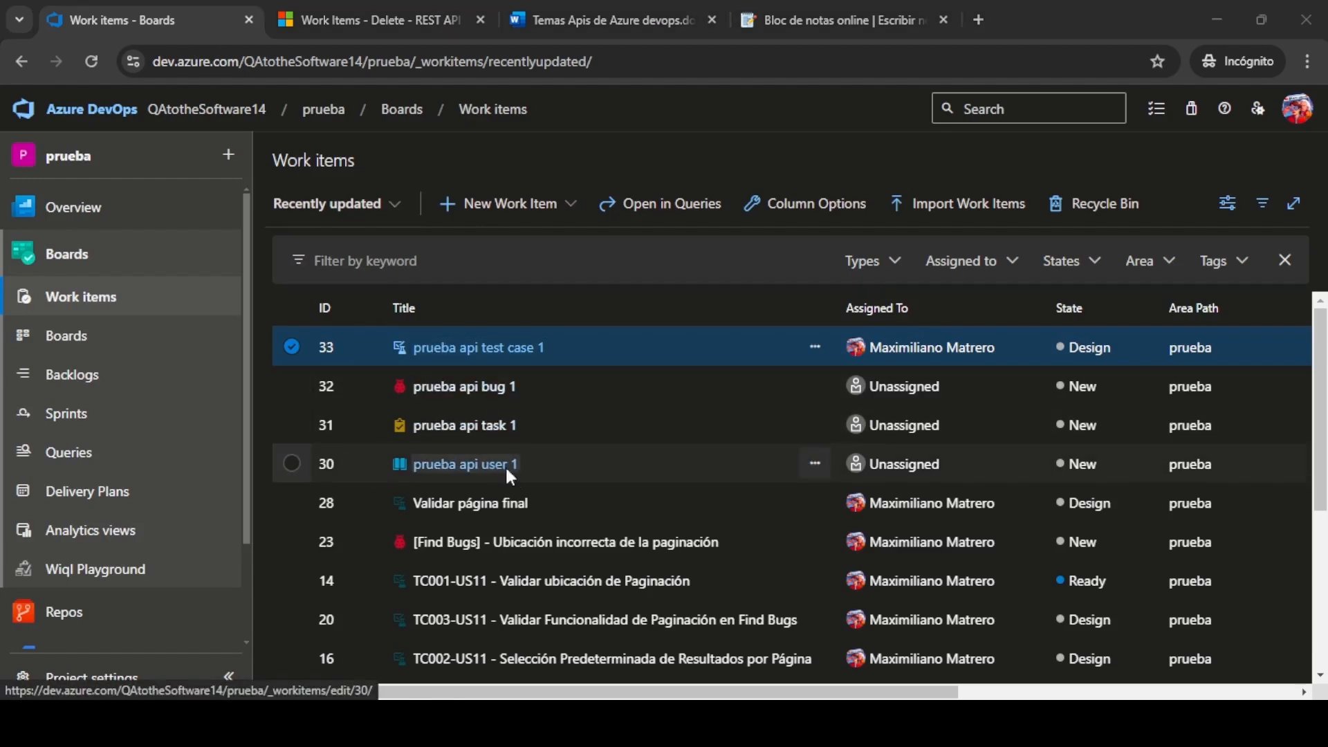
{"action": "key", "text": "alt+Tab"}
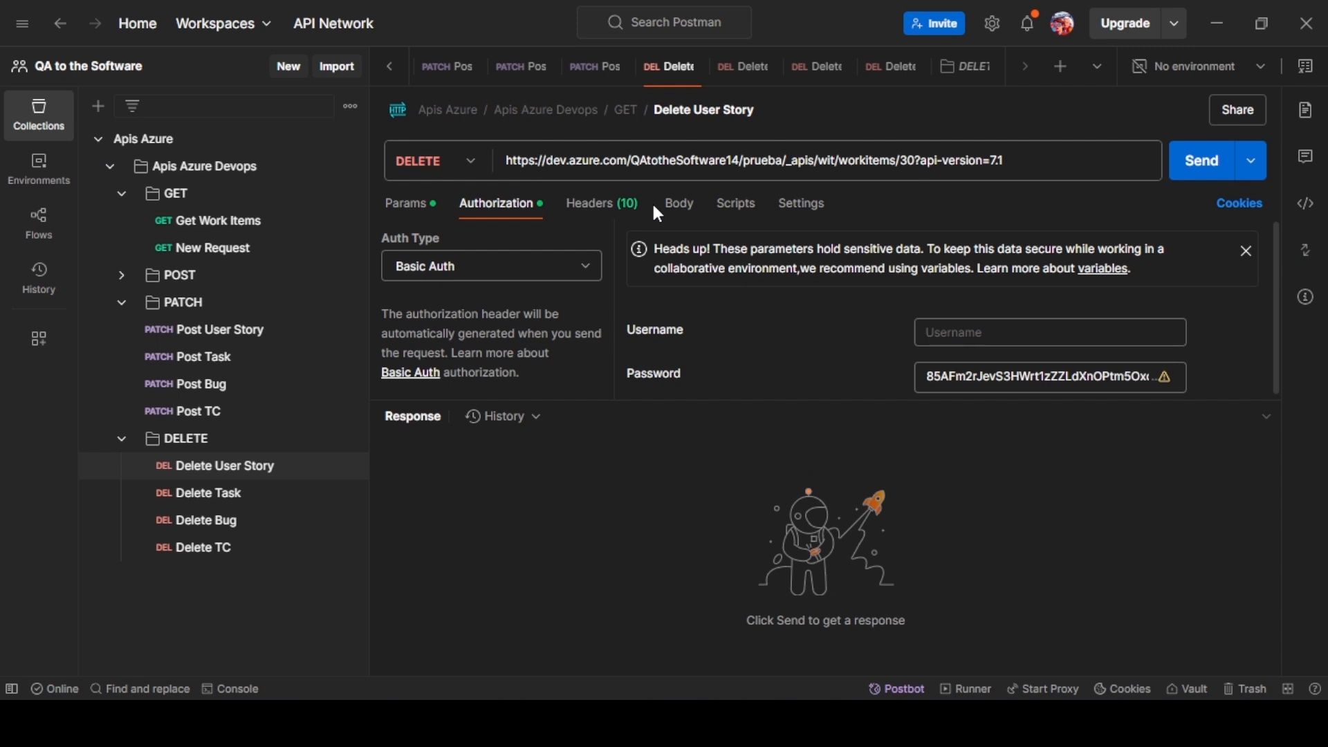
{"action": "left_click", "coordinate": [675, 207]}
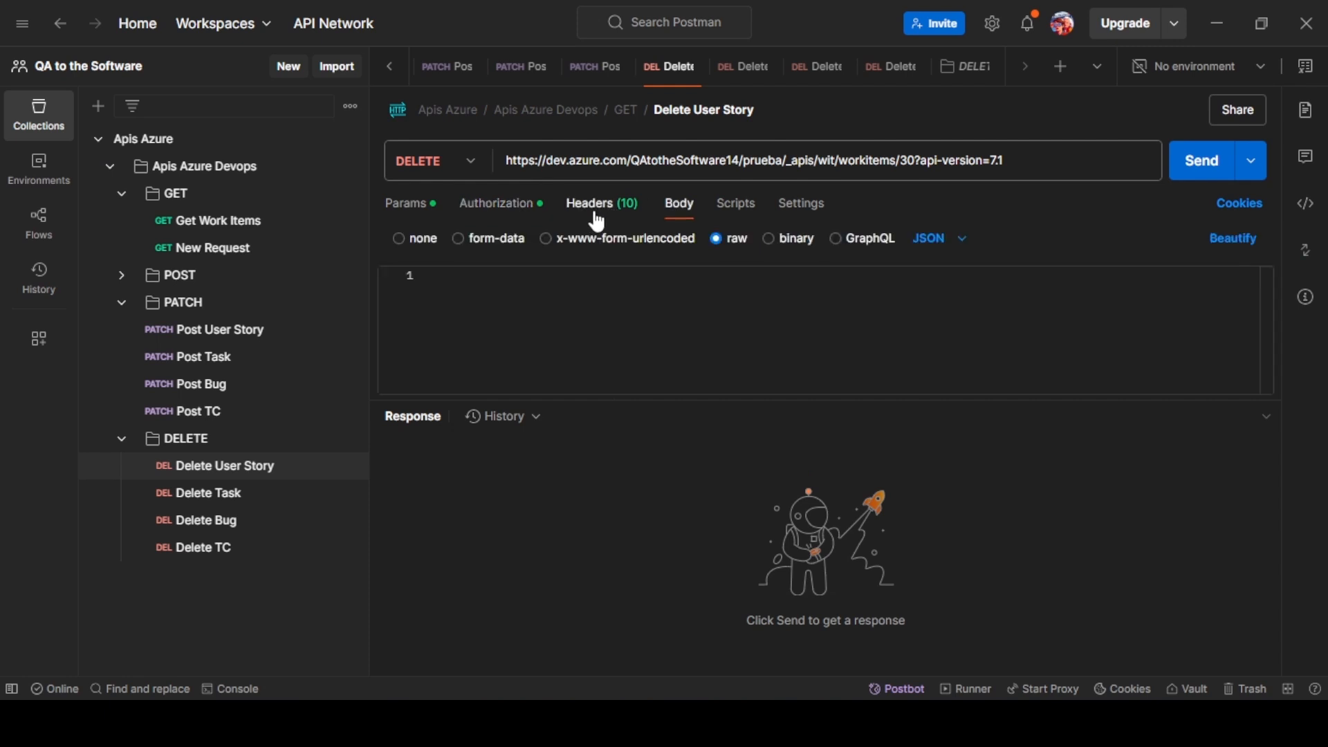
{"action": "left_click", "coordinate": [418, 207]}
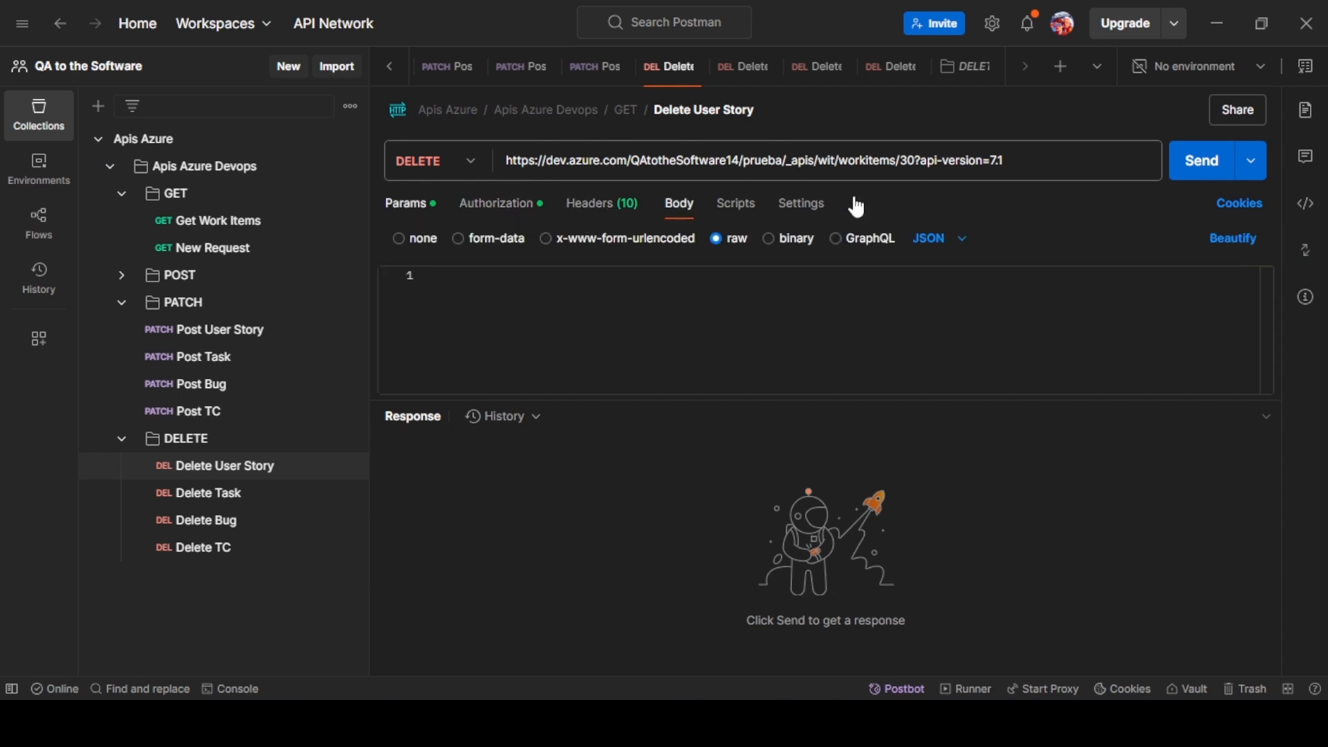
{"action": "left_click", "coordinate": [1203, 177]}
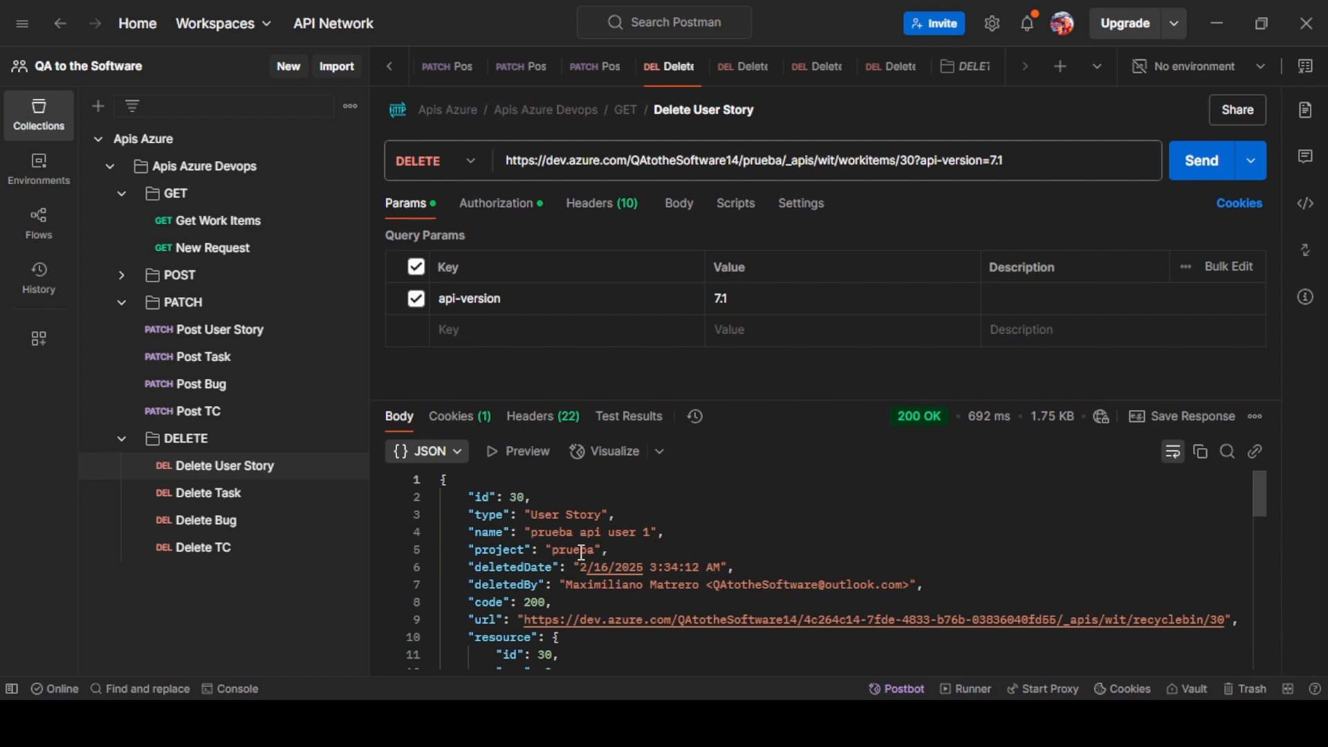
Reload the recently updated work items in Azure DevOps and filter them by 30 to check the deletion, then clear the filter.
{"action": "key", "text": "alt+Tab"}
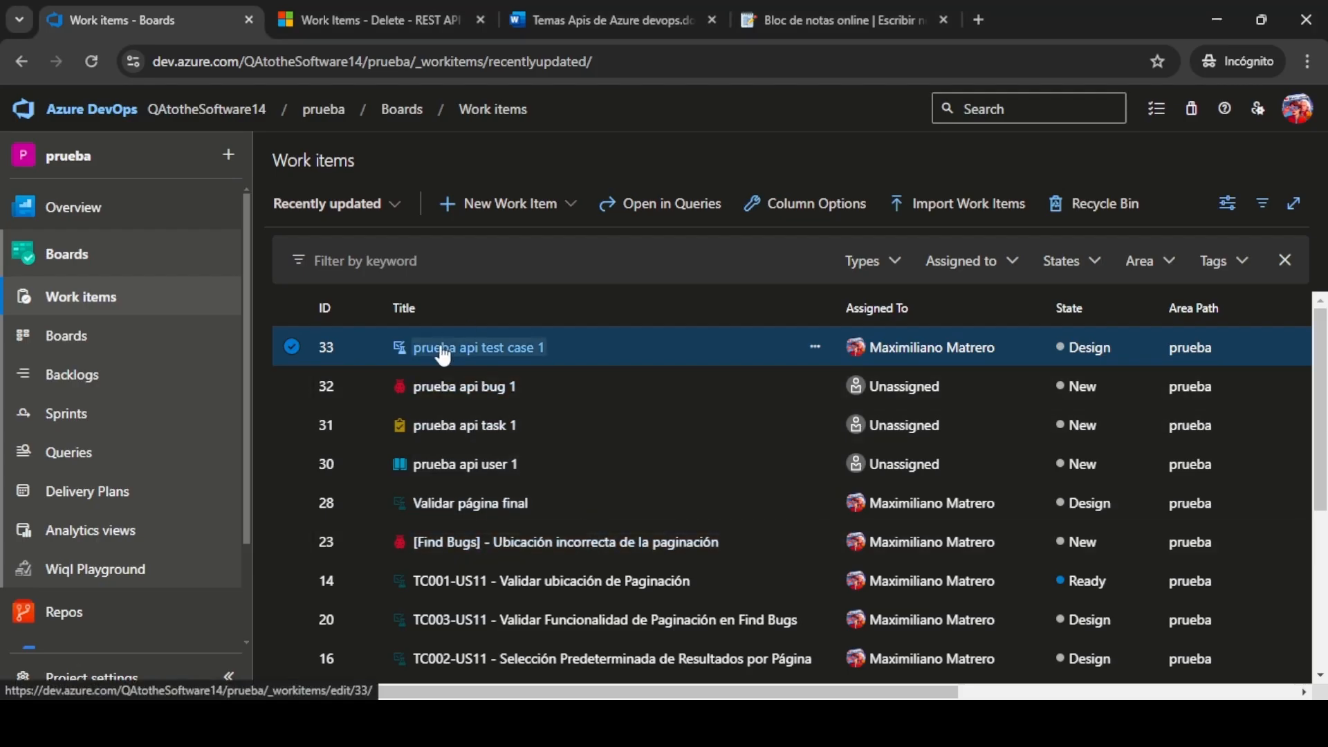
{"action": "left_click", "coordinate": [622, 66]}
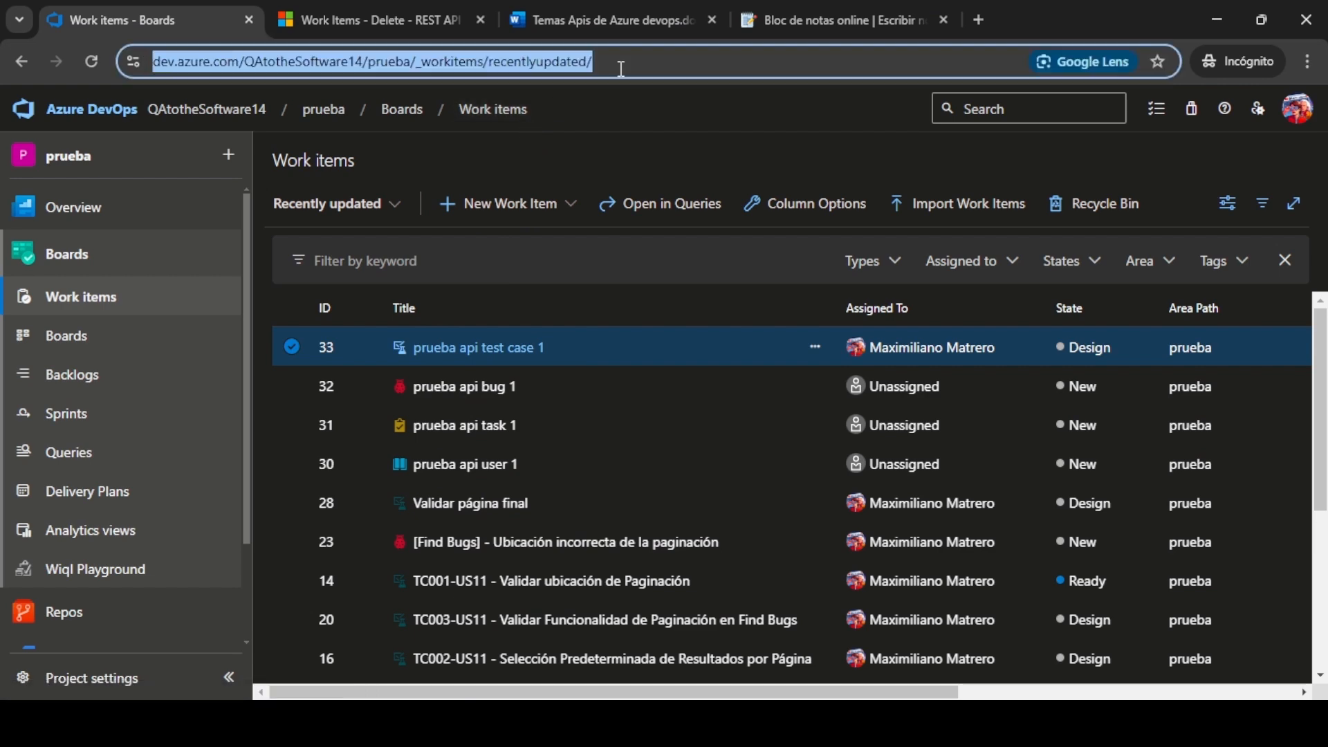
{"action": "key", "text": "Return"}
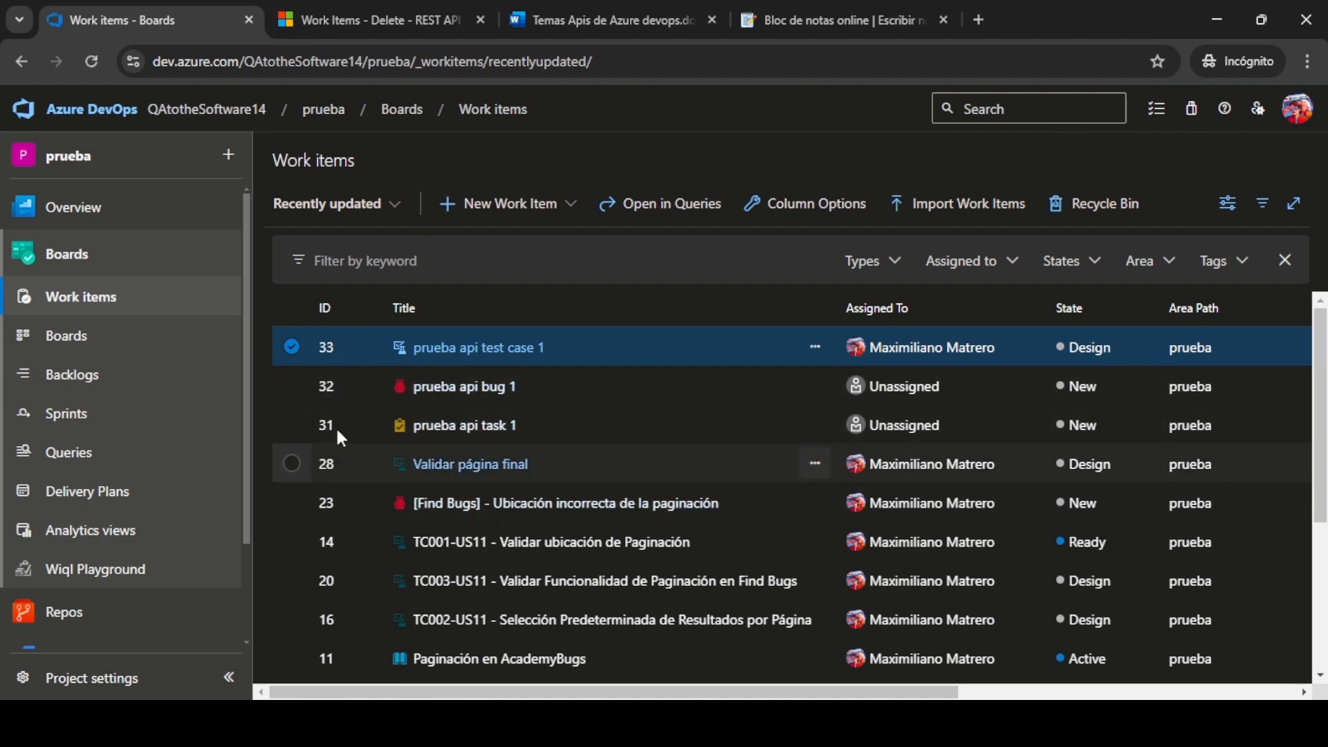
{"action": "left_click", "coordinate": [356, 263]}
{"action": "type", "text": "30"}
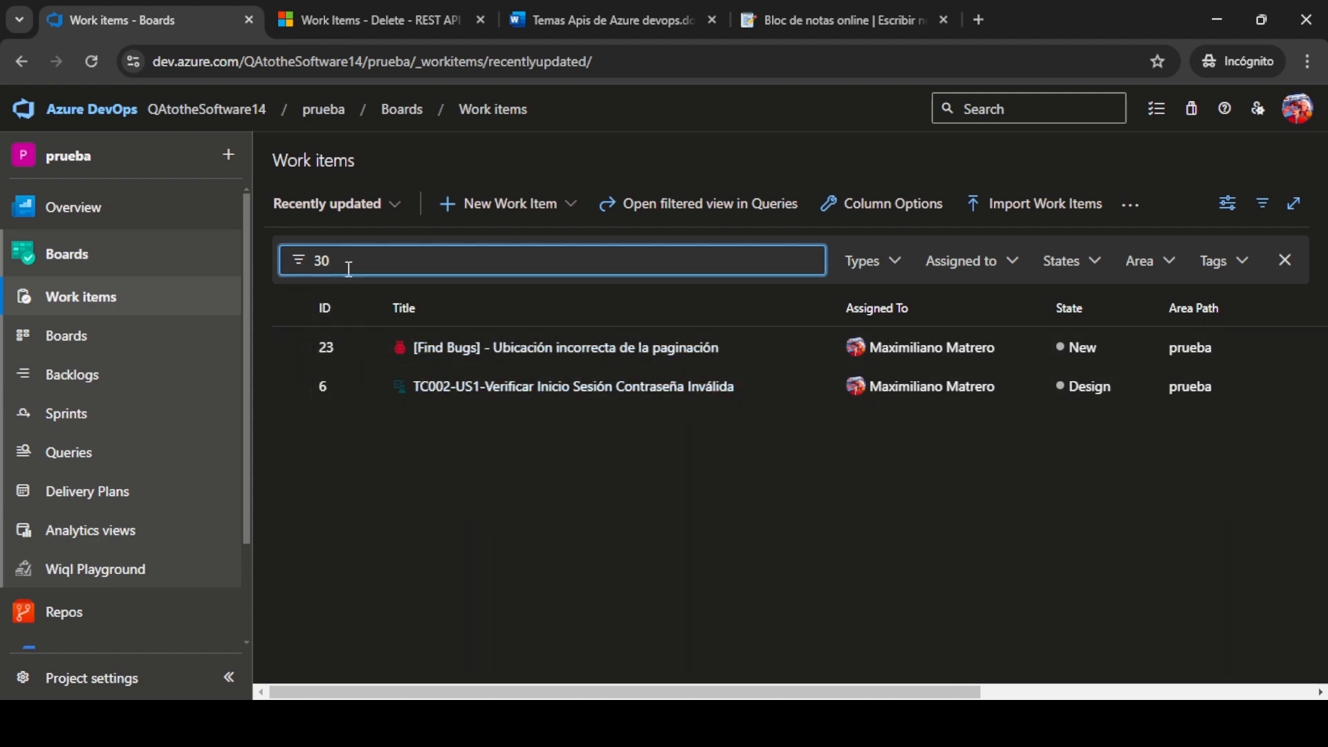
{"action": "key", "text": "BackSpace"}
{"action": "key", "text": "BackSpace"}
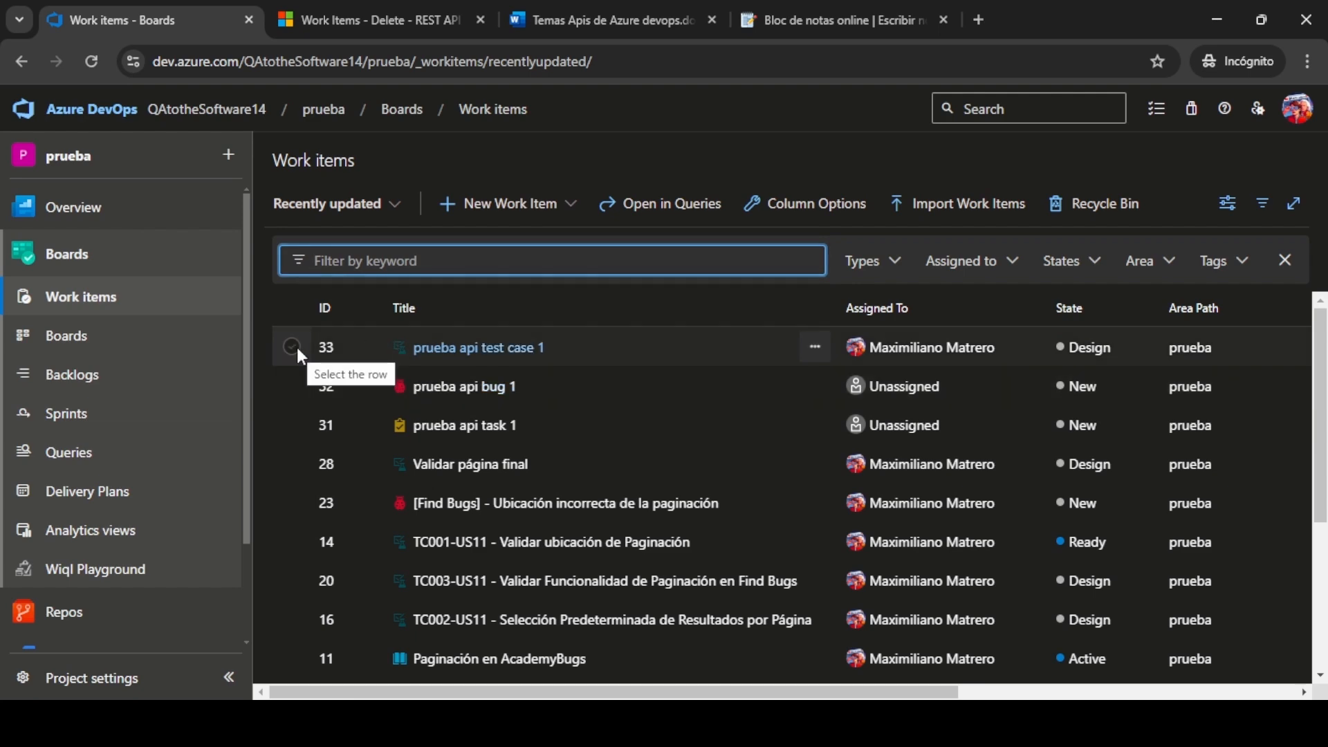
Switch to Postman and copy the Content-Type header value application/json-patch+json from the Delete User Story request.
{"action": "key", "text": "alt+Tab"}
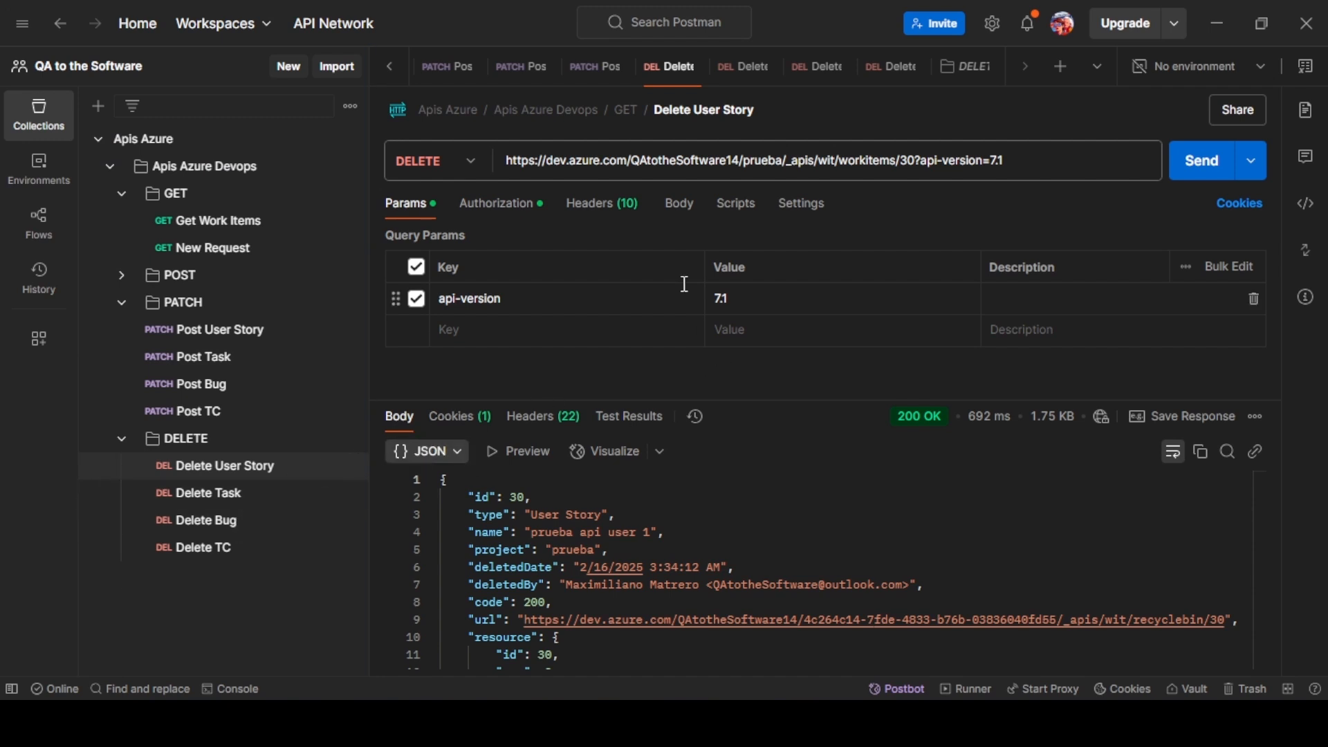
{"action": "left_click", "coordinate": [602, 204]}
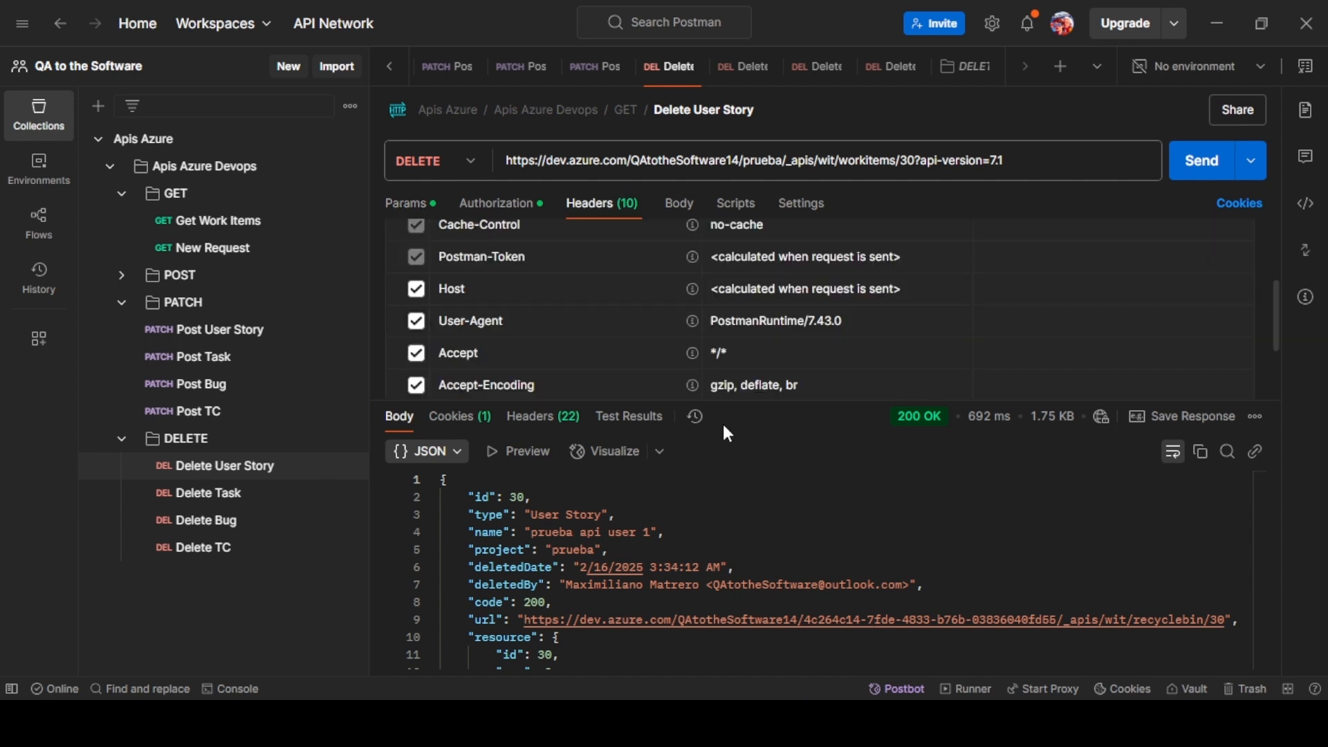
{"action": "scroll", "coordinate": [729, 386], "scroll_direction": "down", "scroll_amount": 3}
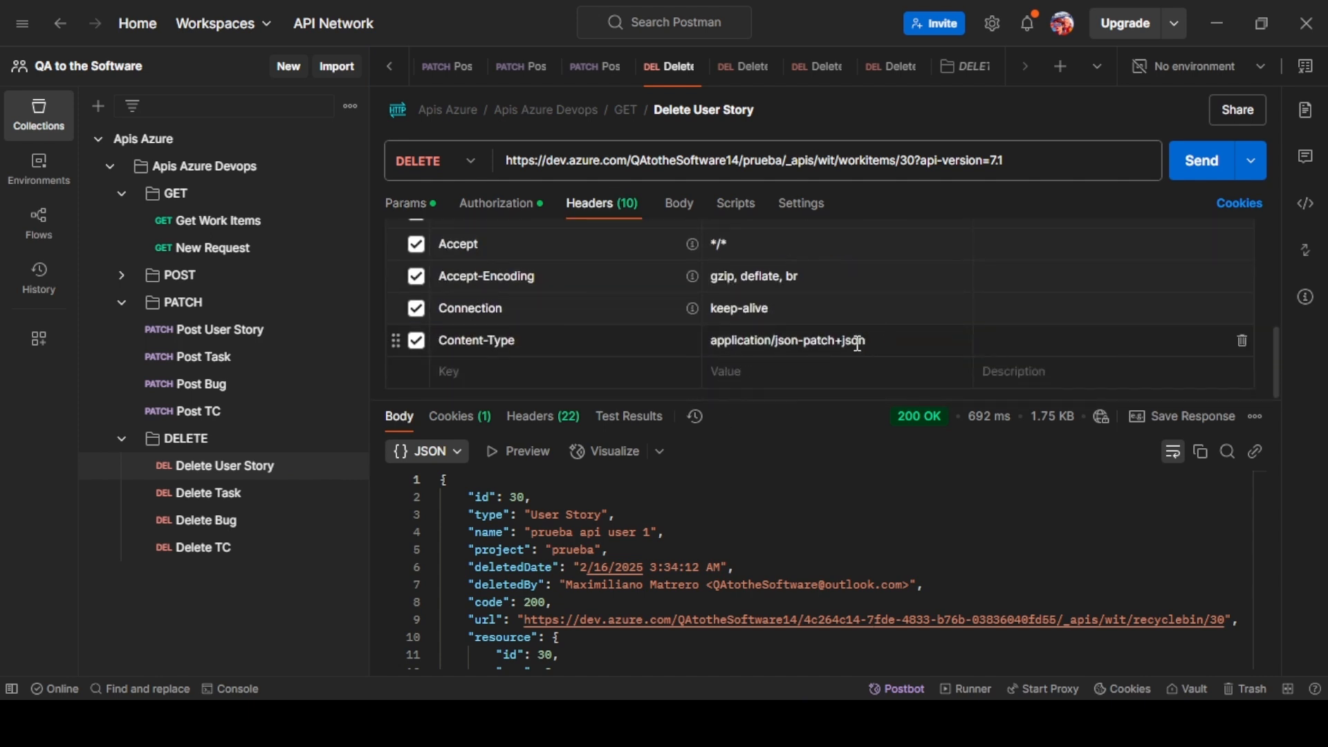
{"action": "scroll", "coordinate": [878, 342], "scroll_direction": "up", "scroll_amount": 1}
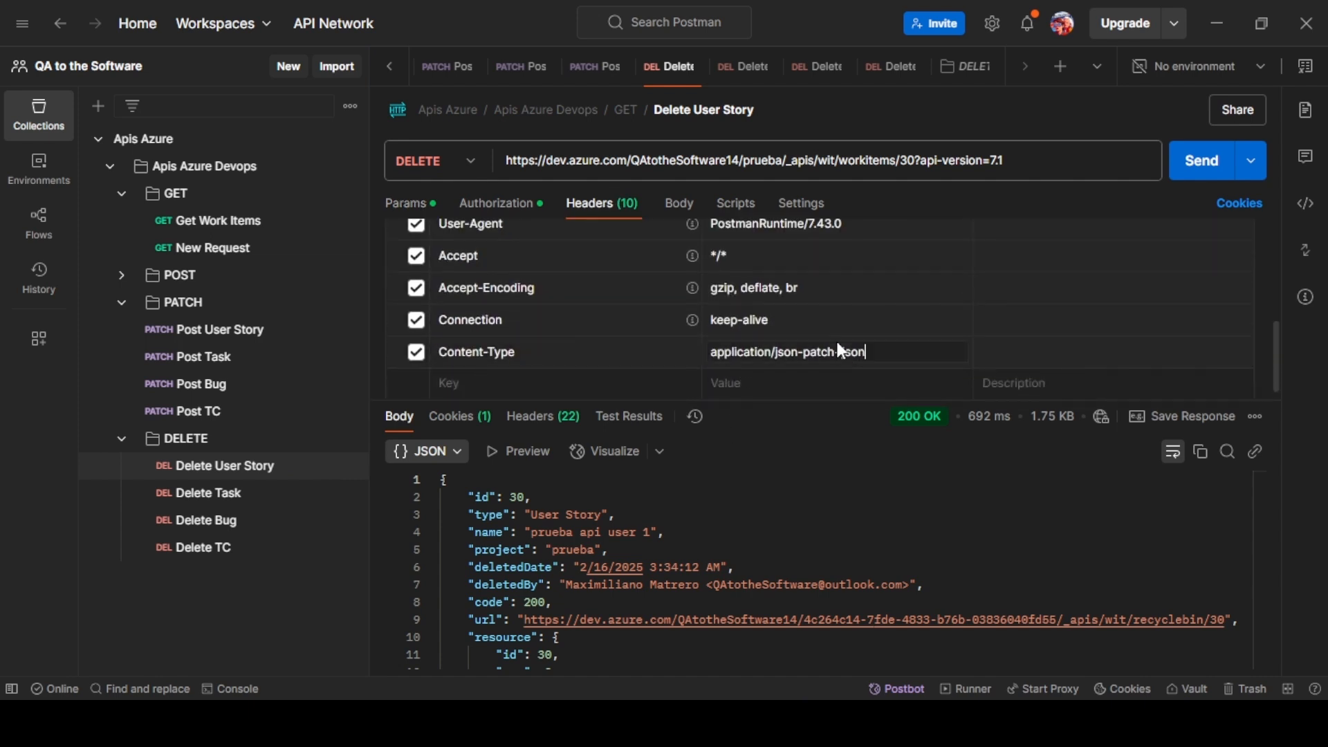
{"action": "left_click", "coordinate": [797, 357]}
{"action": "left_click_drag", "start_coordinate": [871, 353], "coordinate": [714, 360]}
{"action": "key", "text": "ctrl+c"}
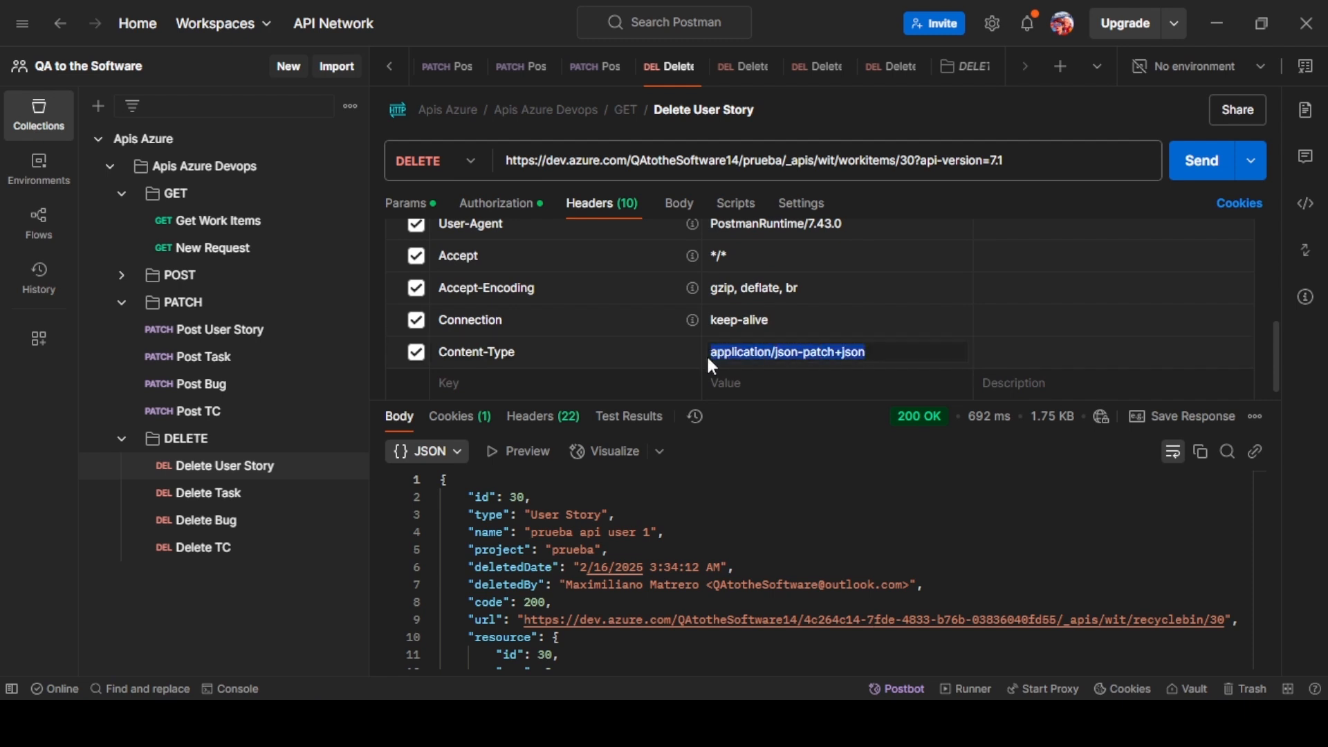
Add a Content-Type header with the copied value application/json-patch+json to the Delete Task request.
{"action": "left_click", "coordinate": [224, 503]}
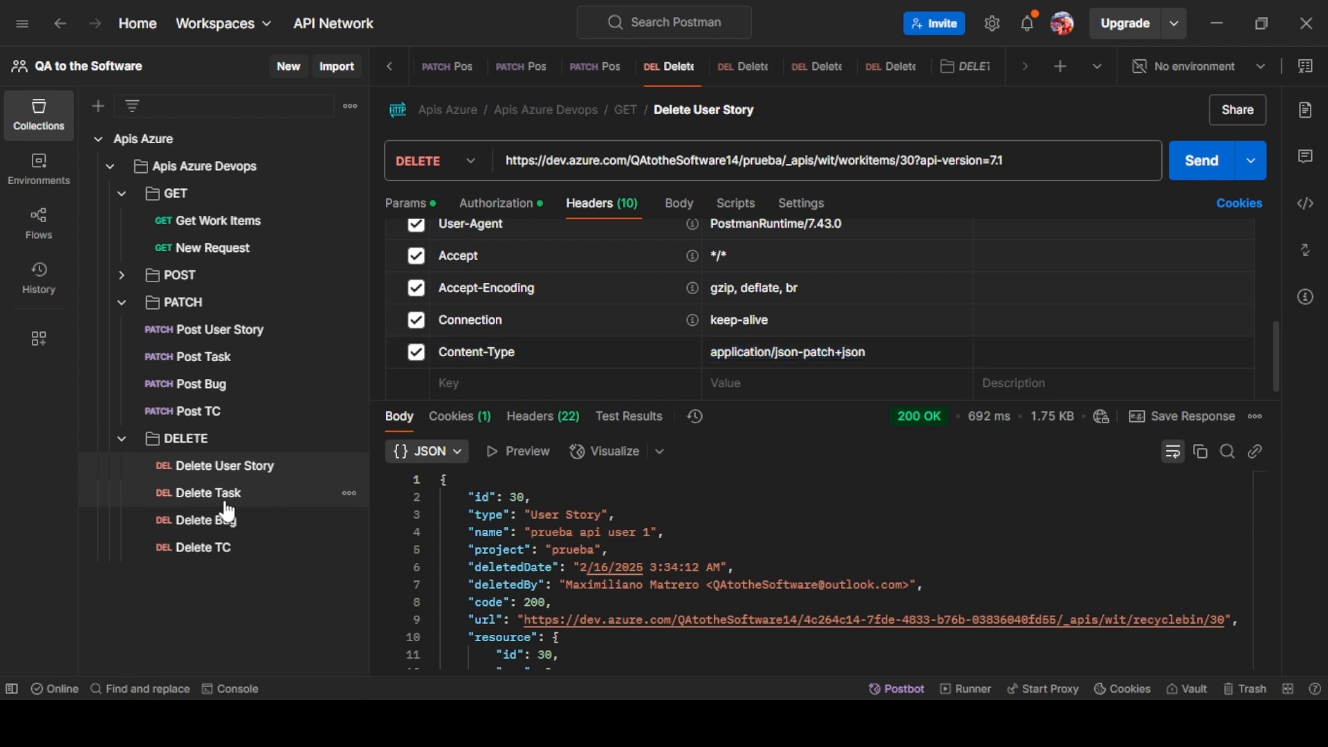
{"action": "left_click", "coordinate": [243, 497]}
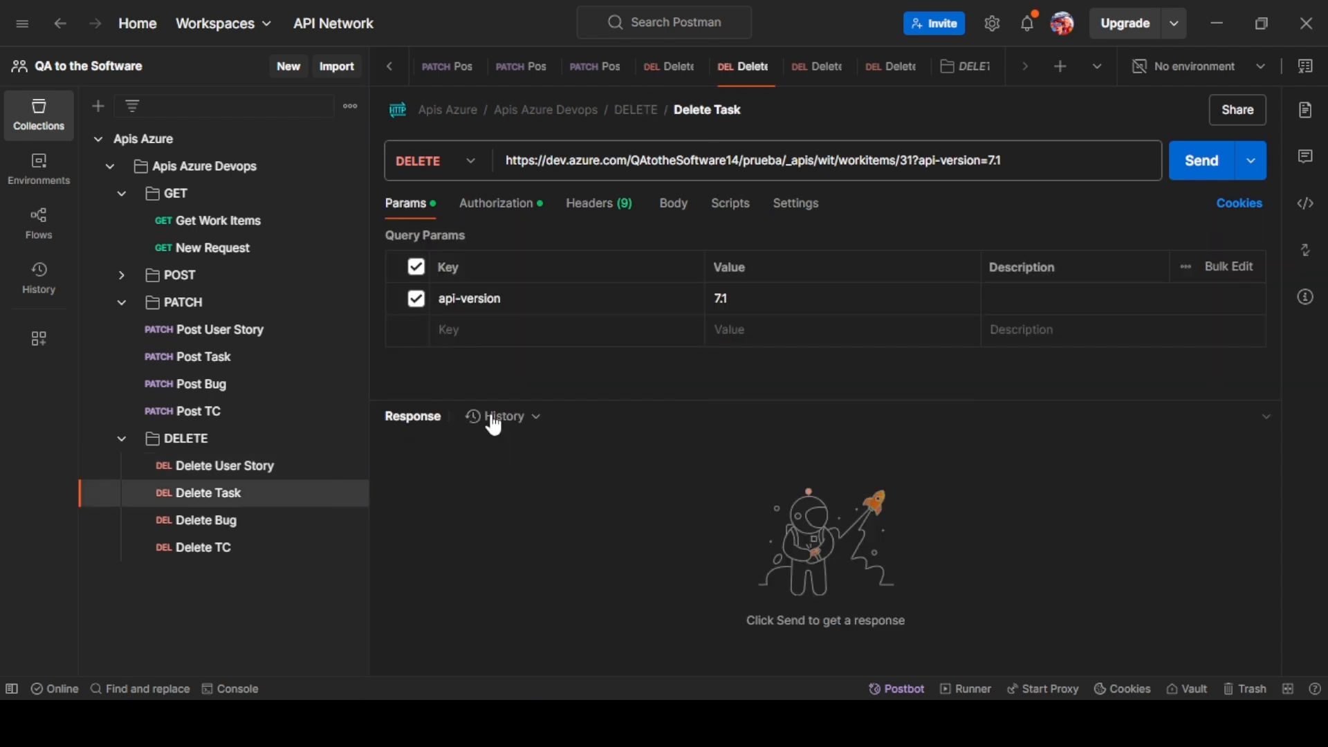
{"action": "left_click", "coordinate": [603, 207]}
{"action": "scroll", "coordinate": [539, 379], "scroll_direction": "up", "scroll_amount": 1}
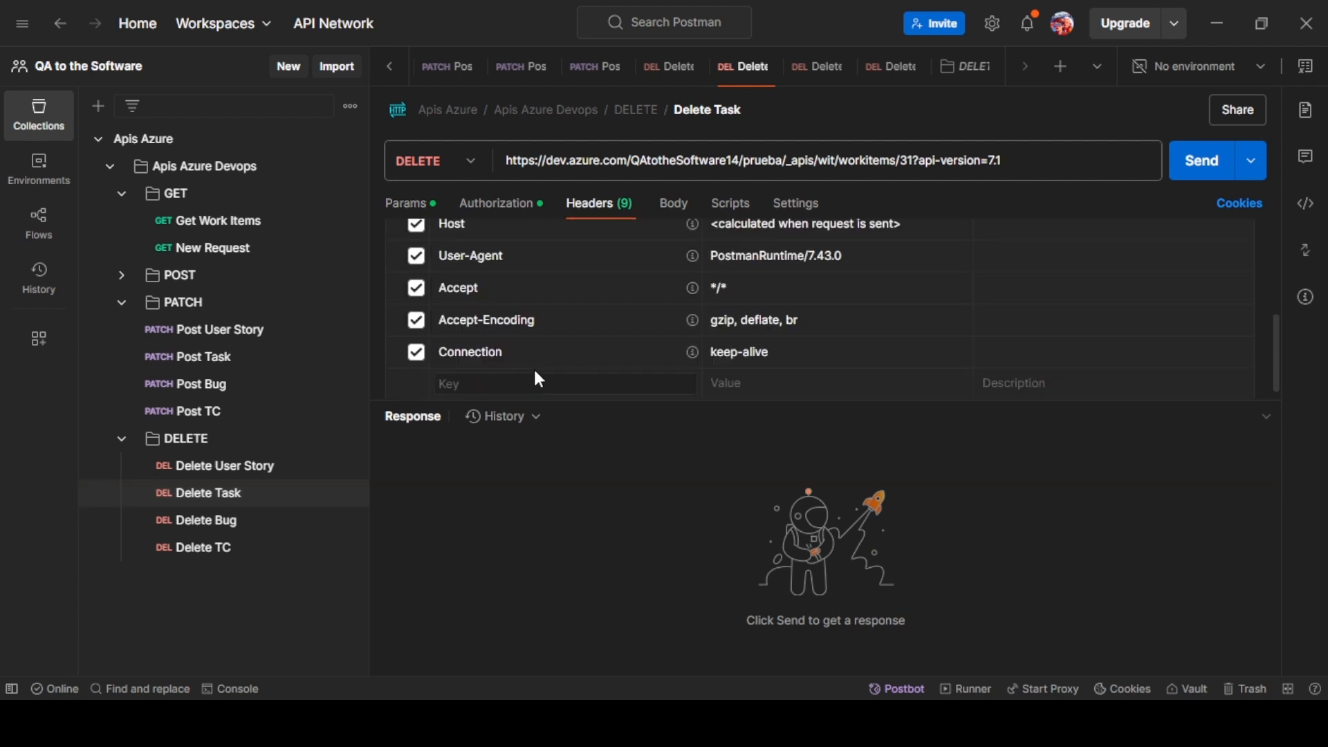
{"action": "type", "text": "content"}
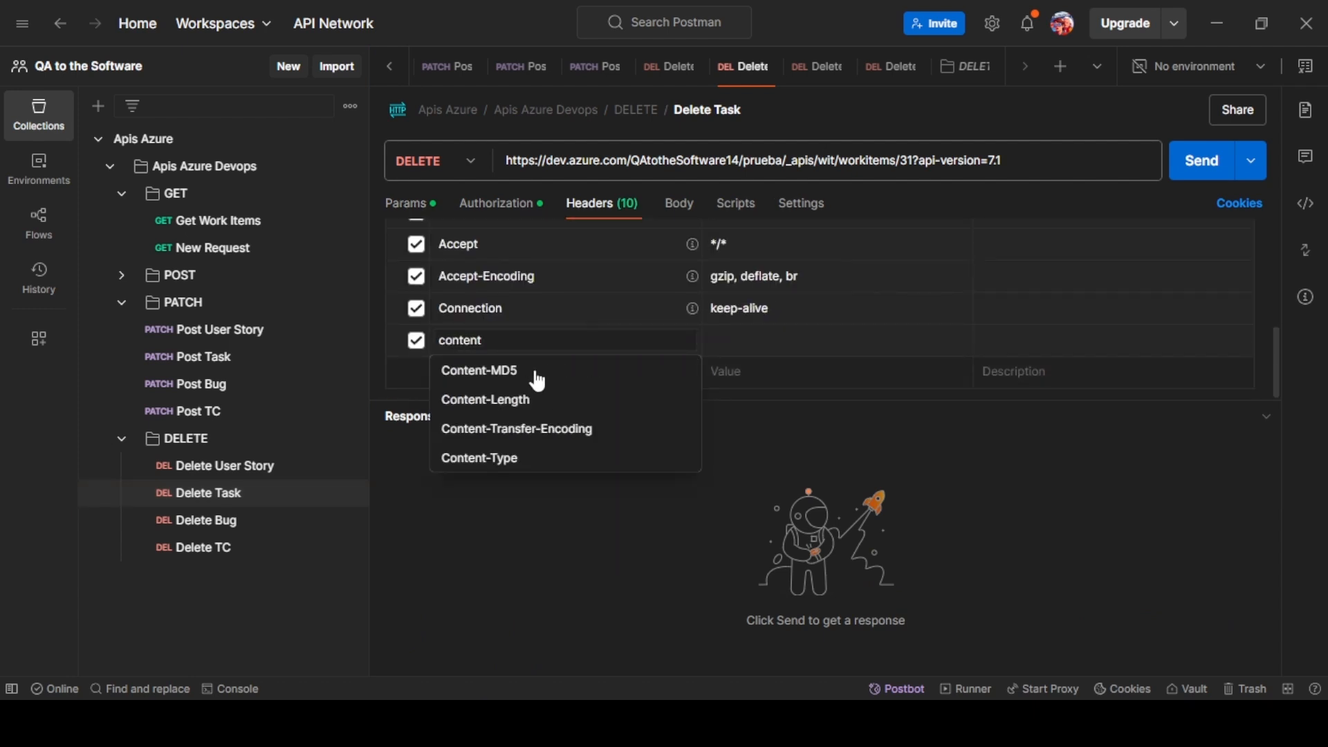
{"action": "left_click", "coordinate": [522, 460]}
{"action": "scroll", "coordinate": [747, 348], "scroll_direction": "up", "scroll_amount": 1}
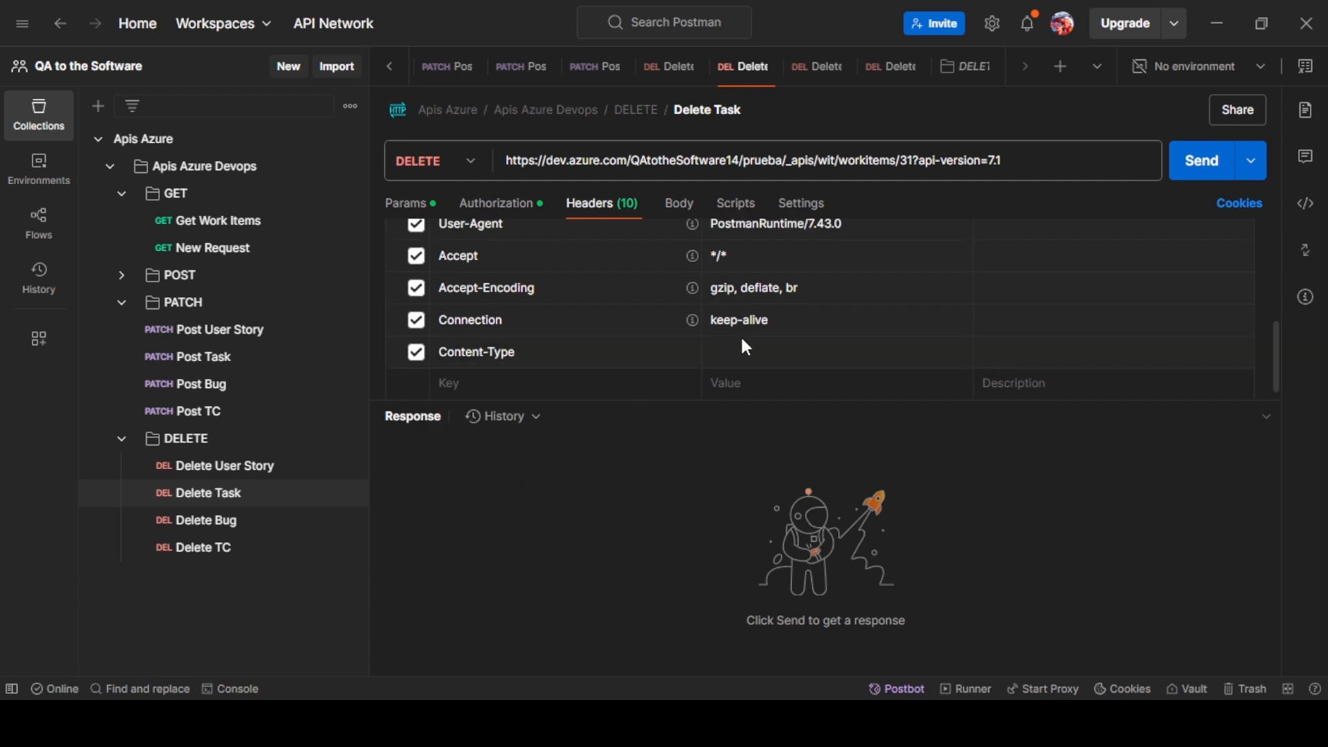
{"action": "key", "text": "ctrl+v"}
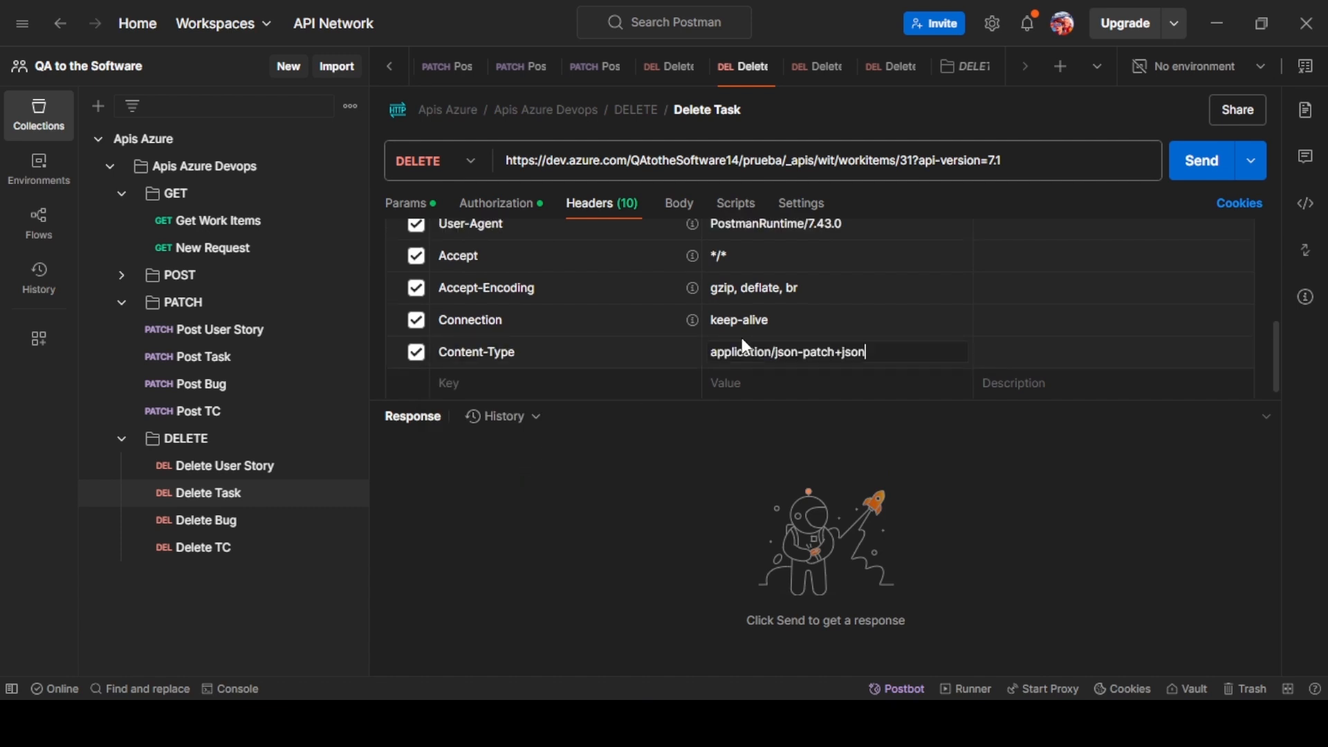
{"action": "left_click", "coordinate": [670, 459]}
{"action": "scroll", "coordinate": [665, 379], "scroll_direction": "up", "scroll_amount": 5}
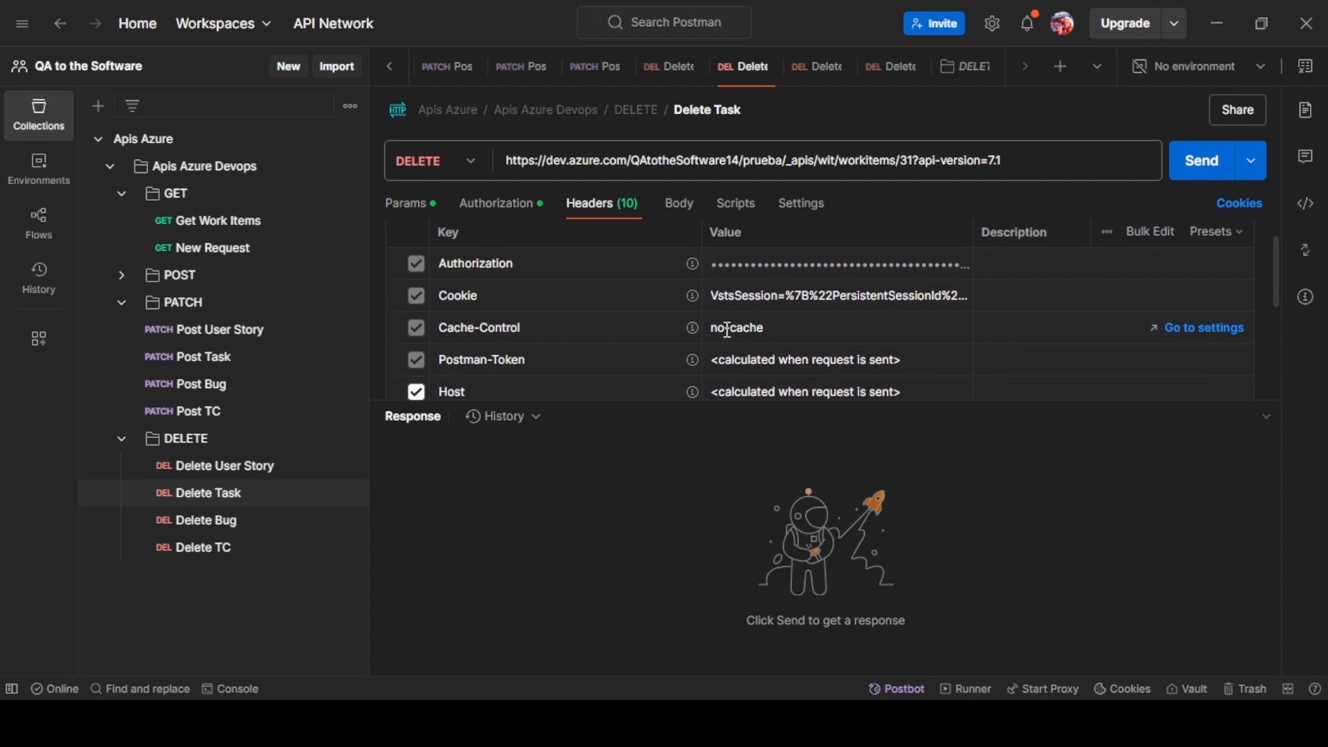
Check the task's ID in Azure DevOps, and send Postman's Delete Task request for work item 31.
{"action": "left_click", "coordinate": [413, 204]}
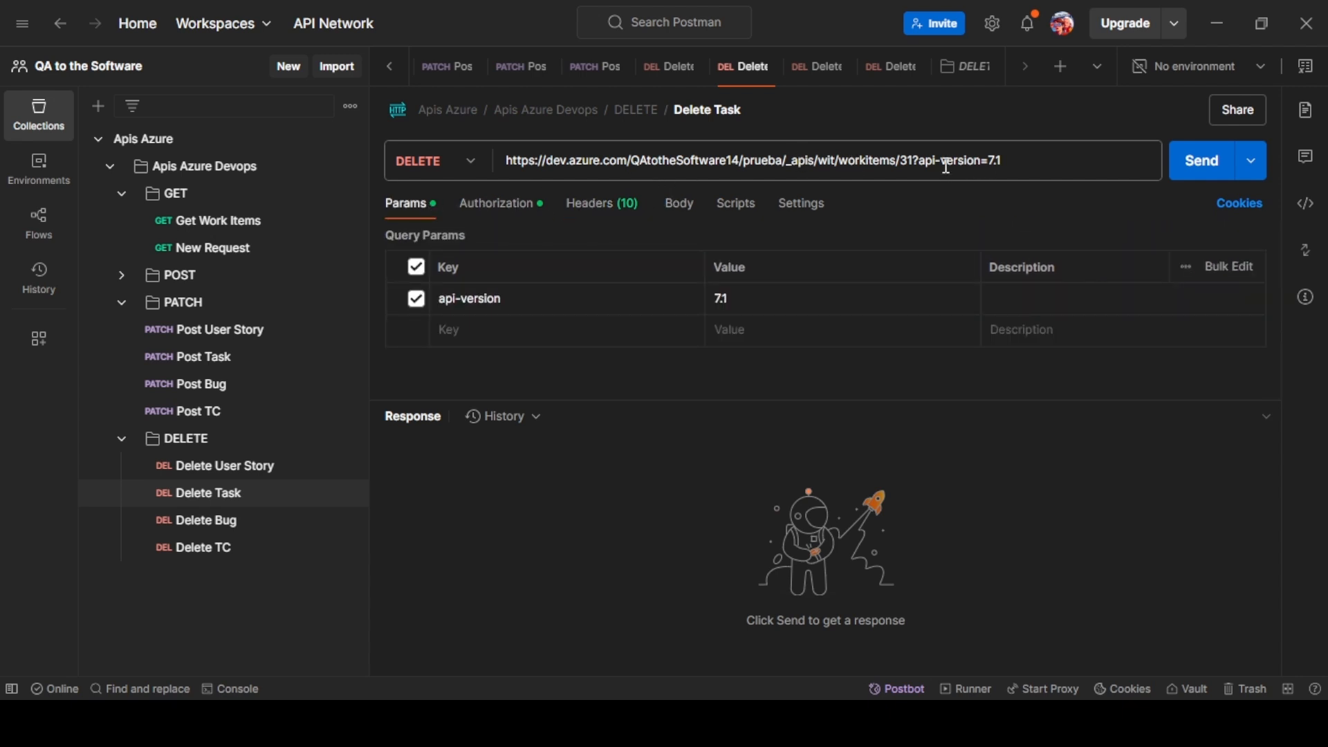
{"action": "key", "text": "alt+Tab"}
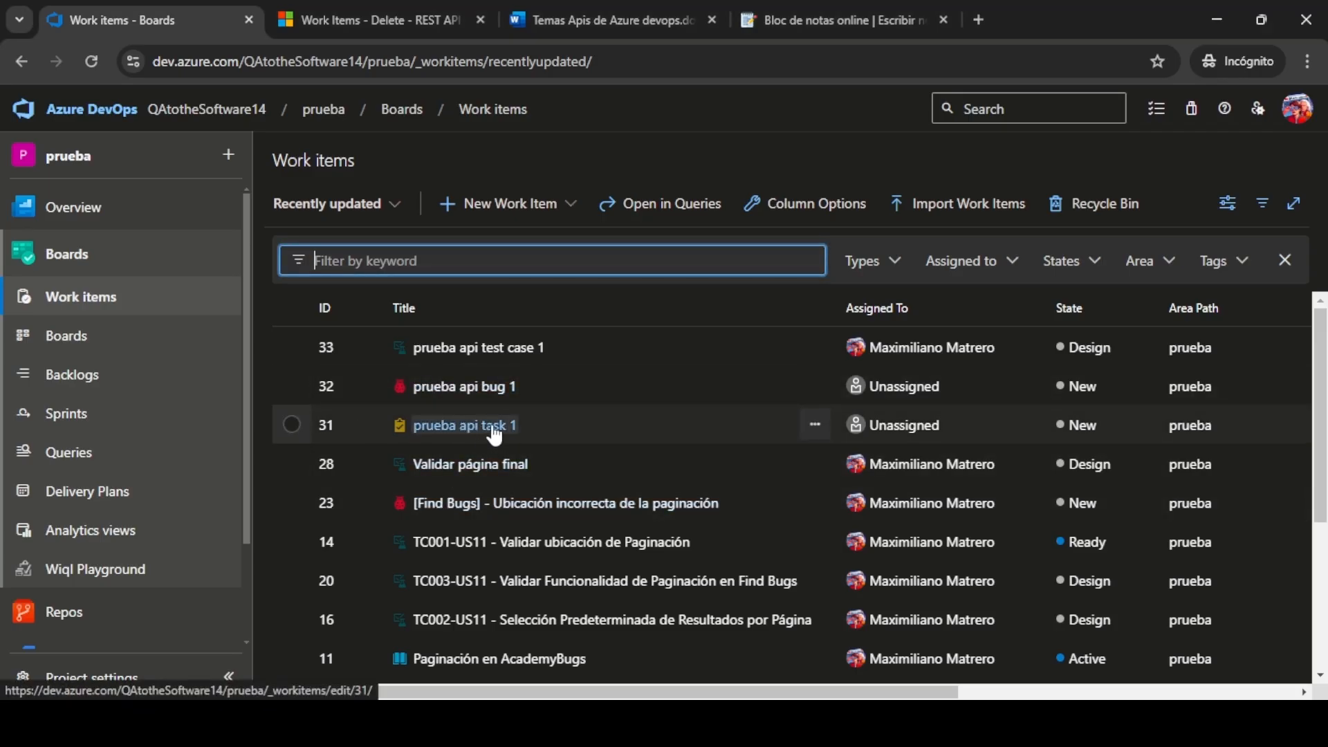
{"action": "key", "text": "alt+Tab"}
{"action": "left_click", "coordinate": [1189, 184]}
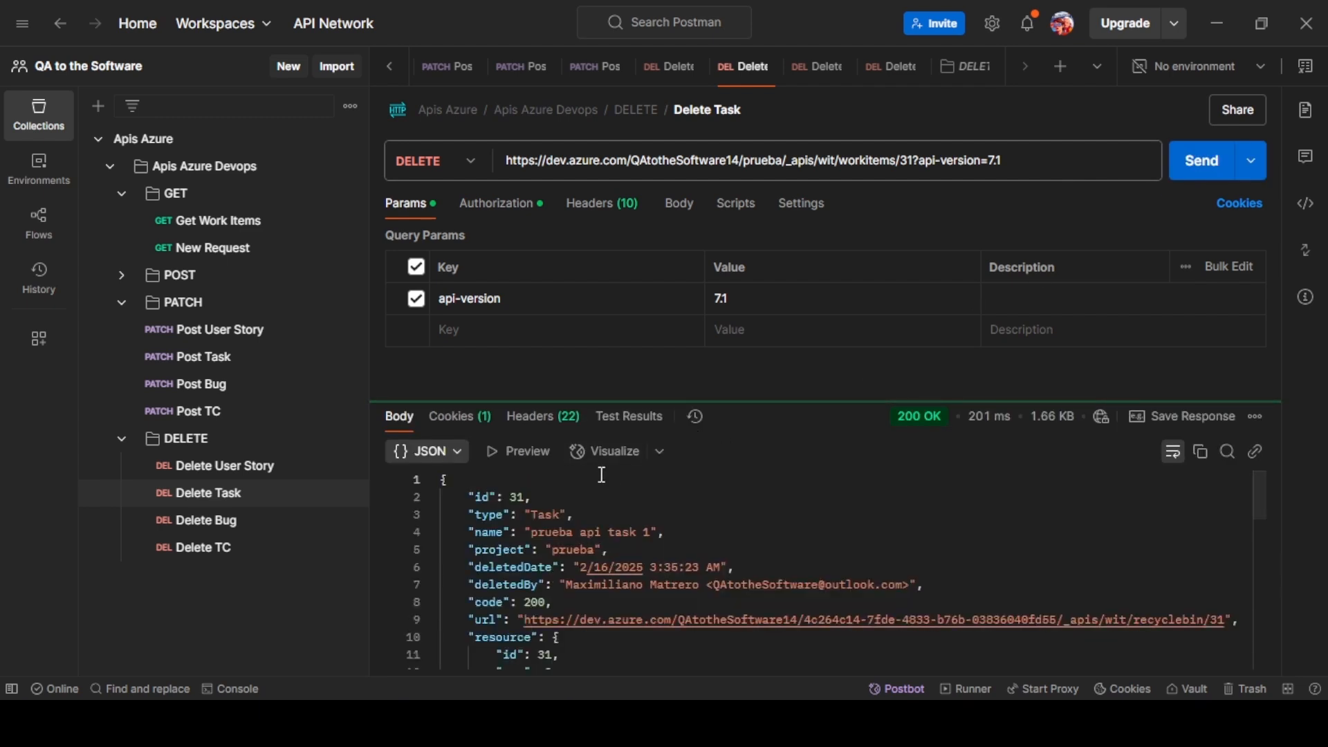
Reload the recently updated work items in Azure DevOps and filter them by 31 to check the deletion, then clear the filter.
{"action": "key", "text": "alt+Tab"}
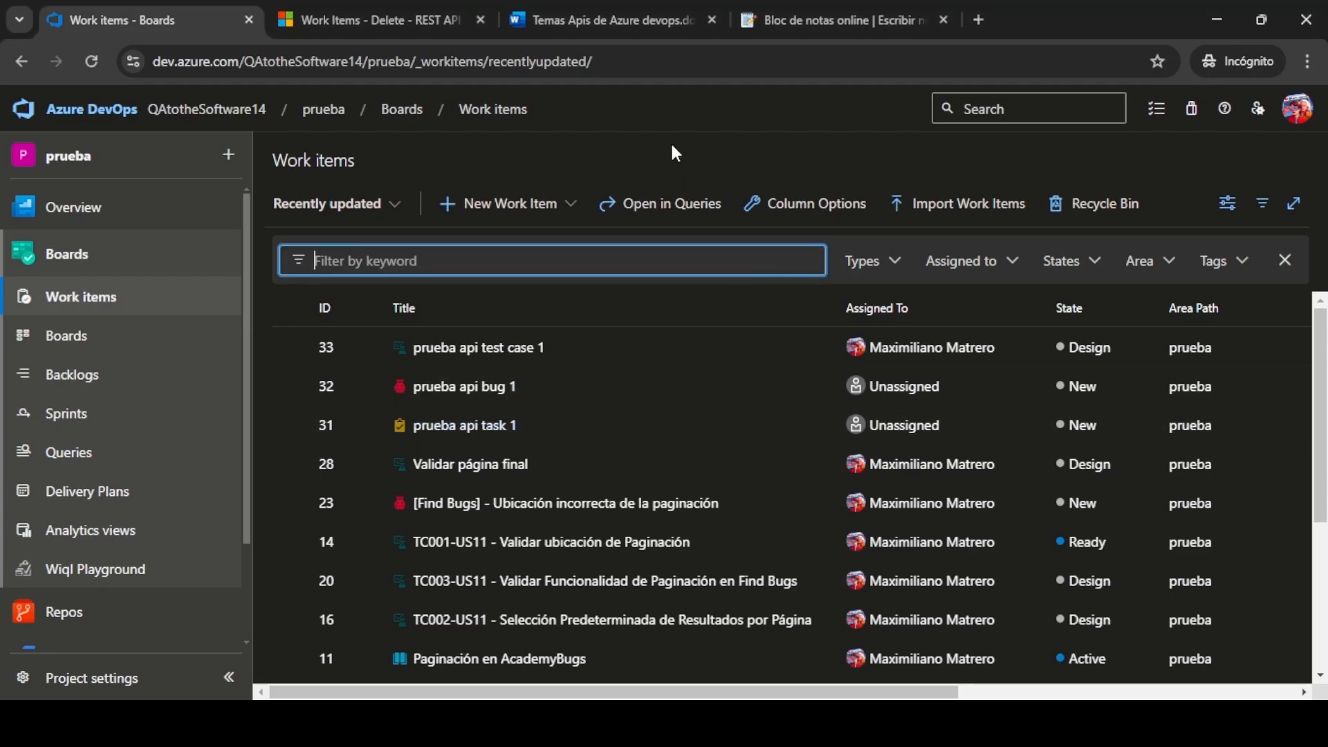
{"action": "left_click", "coordinate": [637, 62]}
{"action": "key", "text": "Return"}
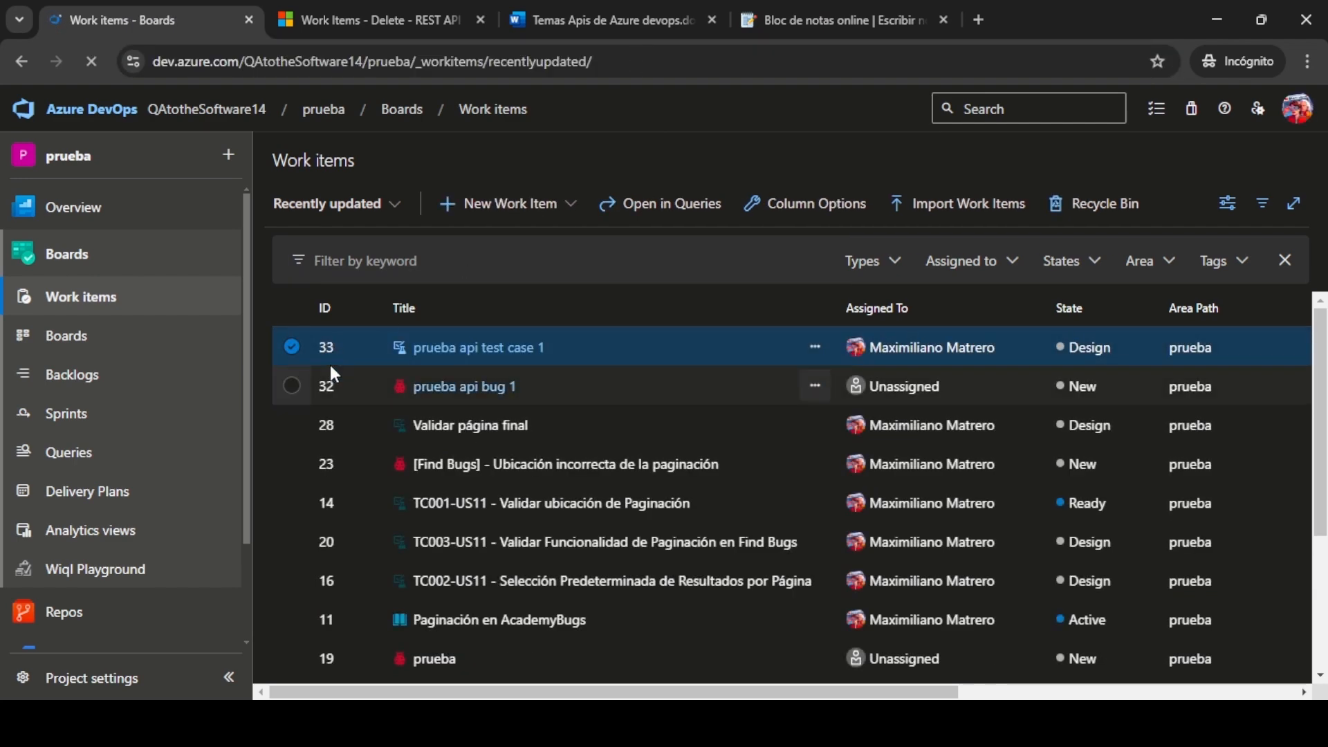
{"action": "left_click", "coordinate": [339, 266]}
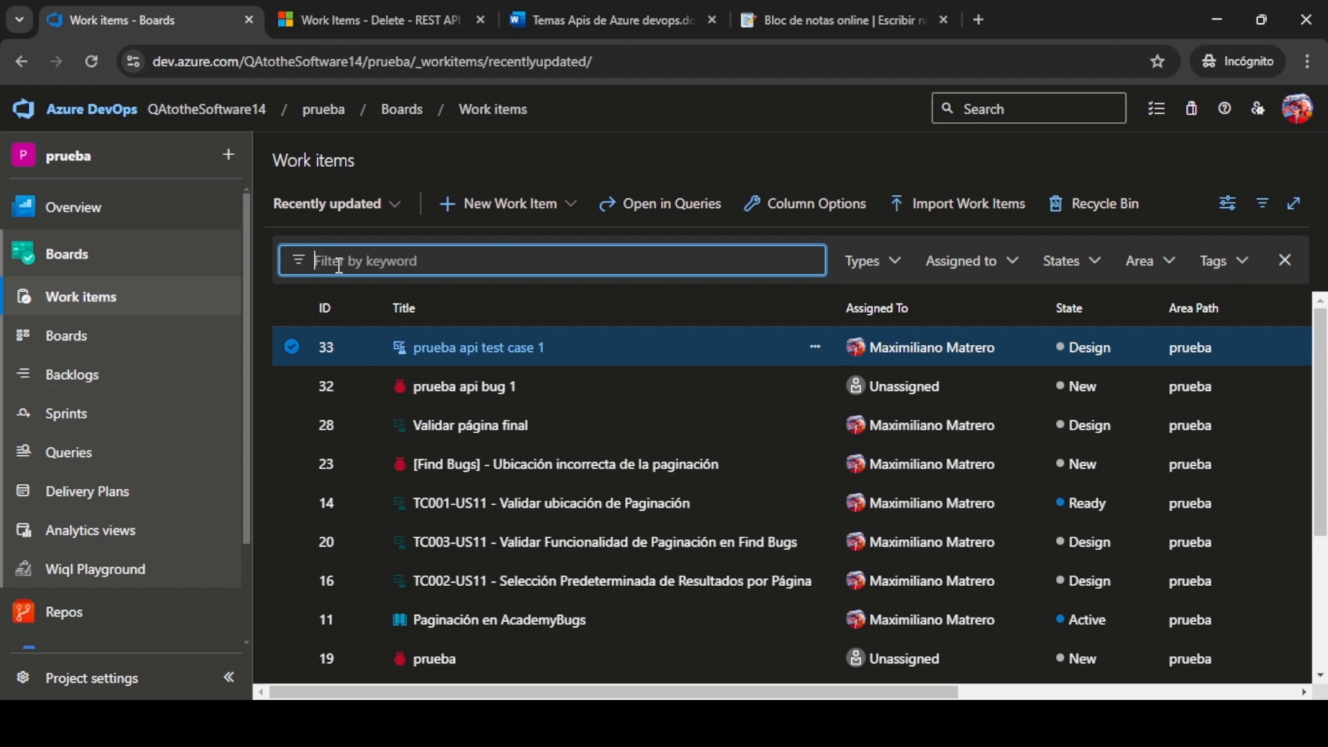
{"action": "type", "text": "31"}
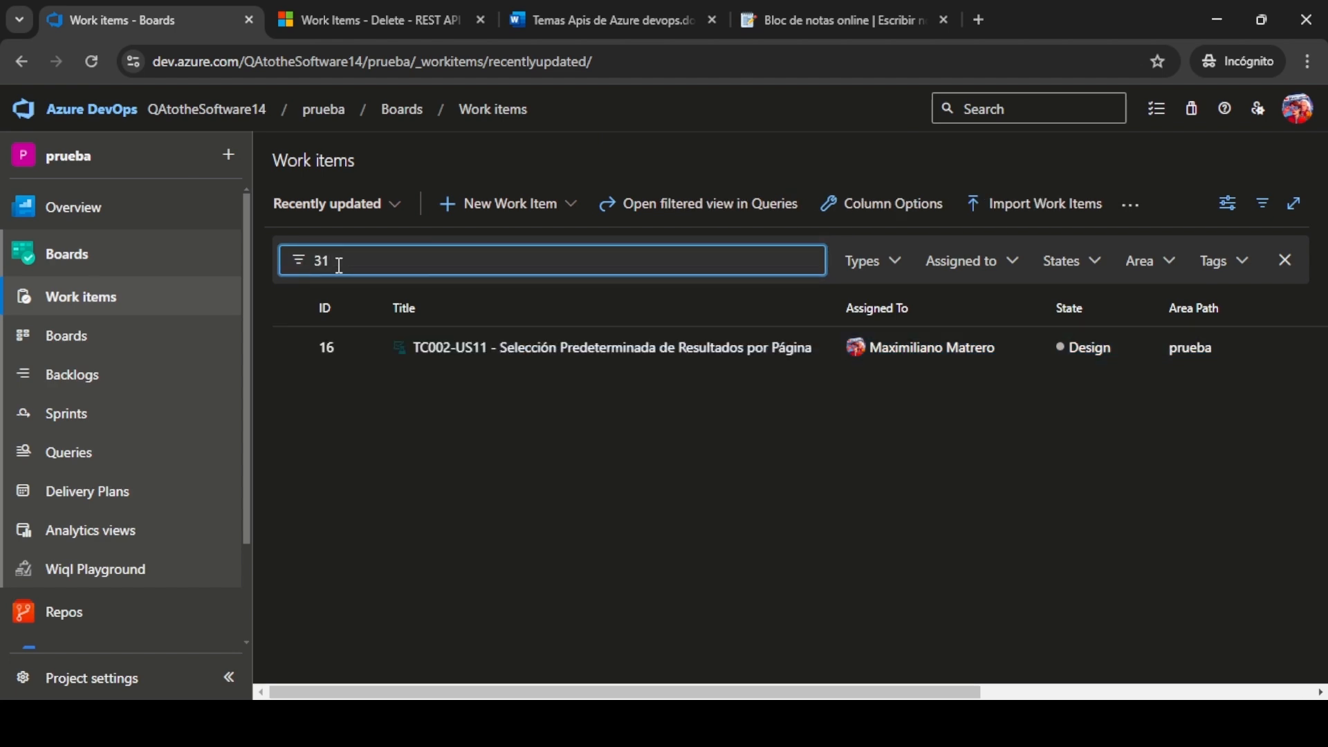
{"action": "key", "text": "BackSpace"}
{"action": "key", "text": "BackSpace"}
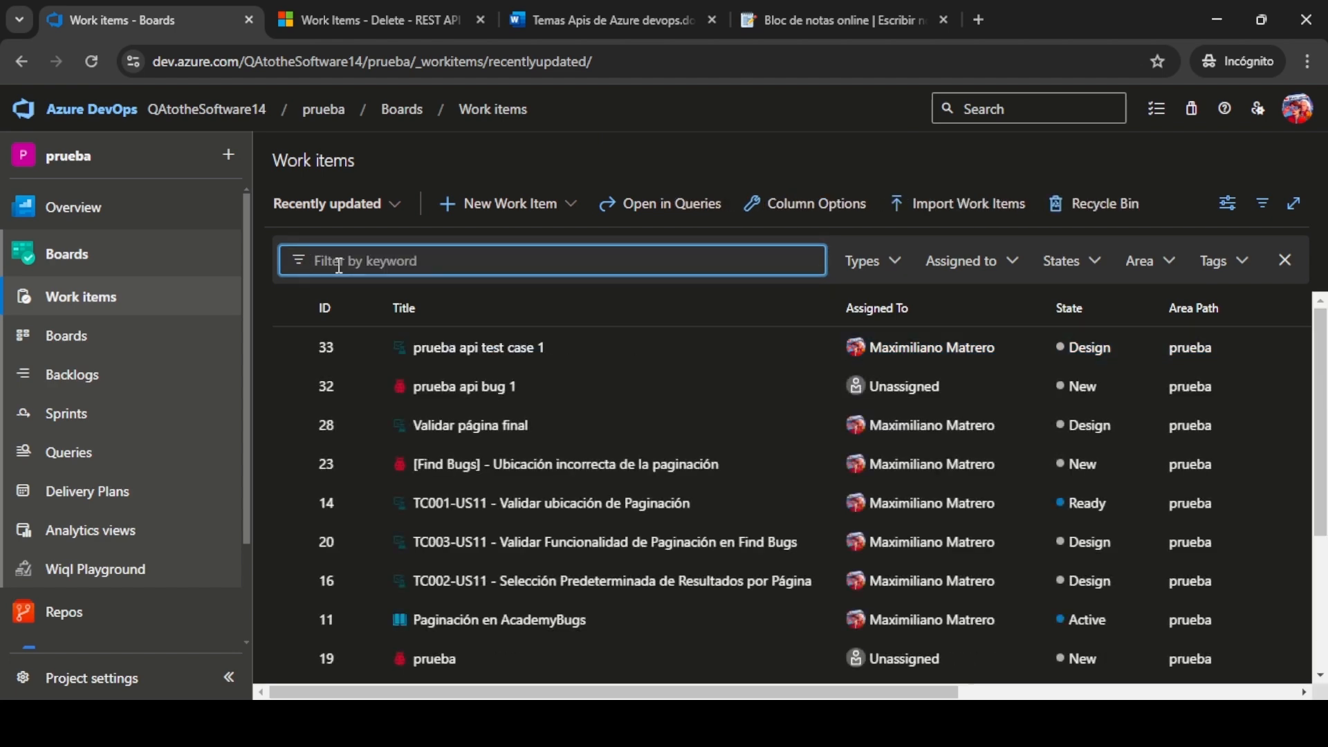
In Postman, add a Content-Type header of application/json-patch+json to the Delete Bug request and send it for work item 32.
{"action": "key", "text": "alt+Tab"}
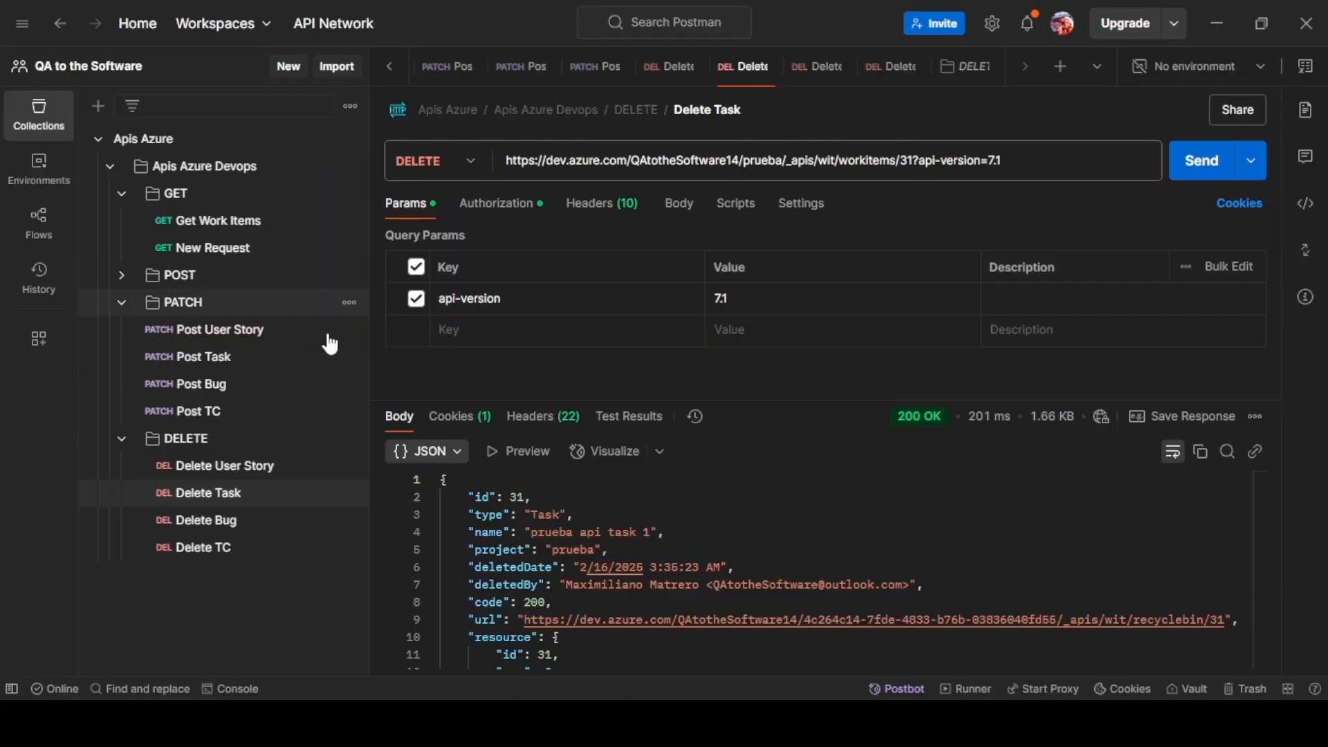
{"action": "left_click", "coordinate": [231, 533]}
{"action": "left_click", "coordinate": [611, 206]}
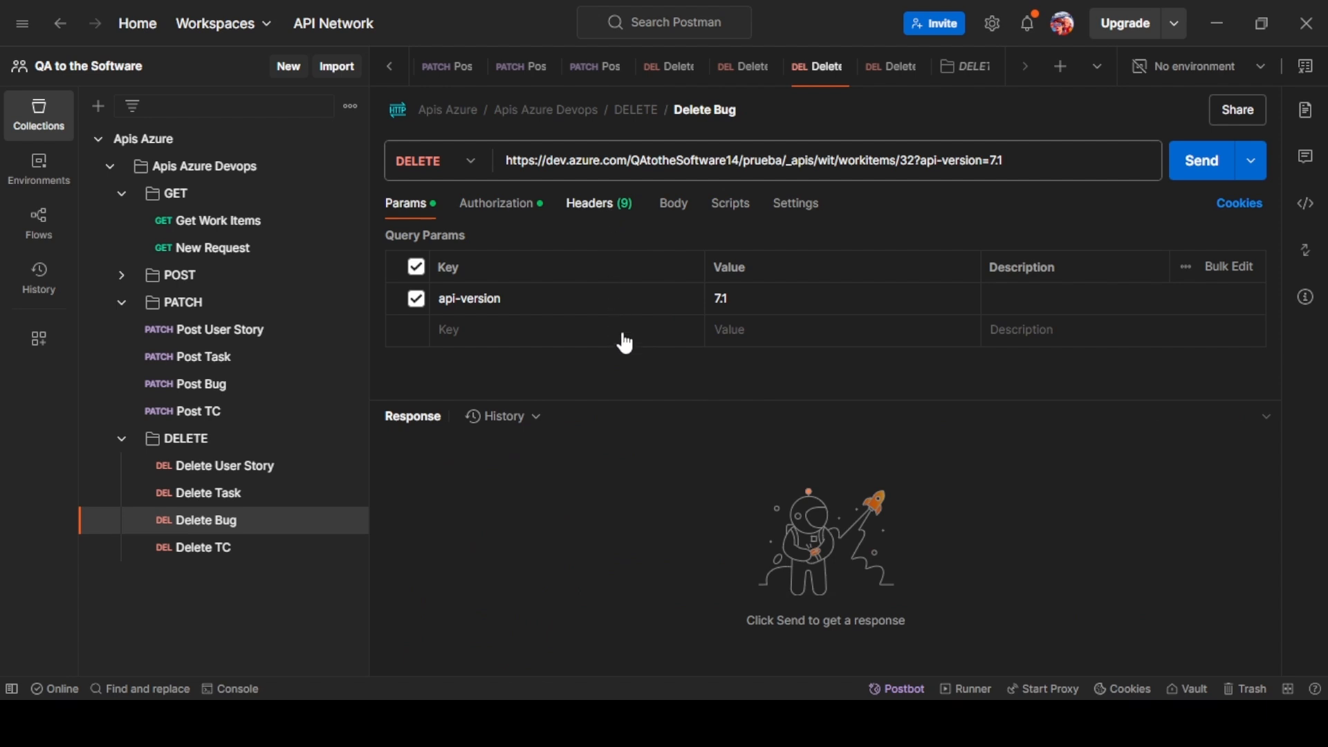
{"action": "left_click", "coordinate": [575, 380]}
{"action": "type", "text": "content"}
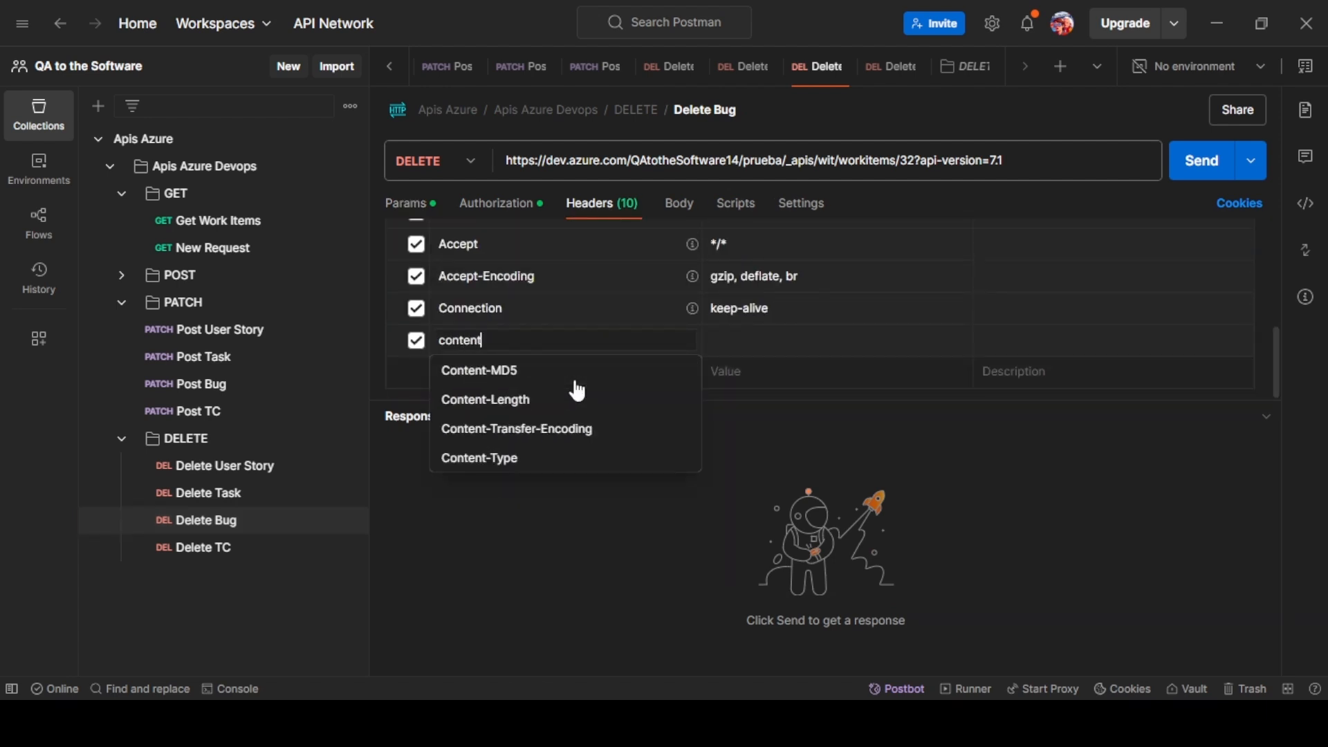
{"action": "left_click", "coordinate": [493, 457]}
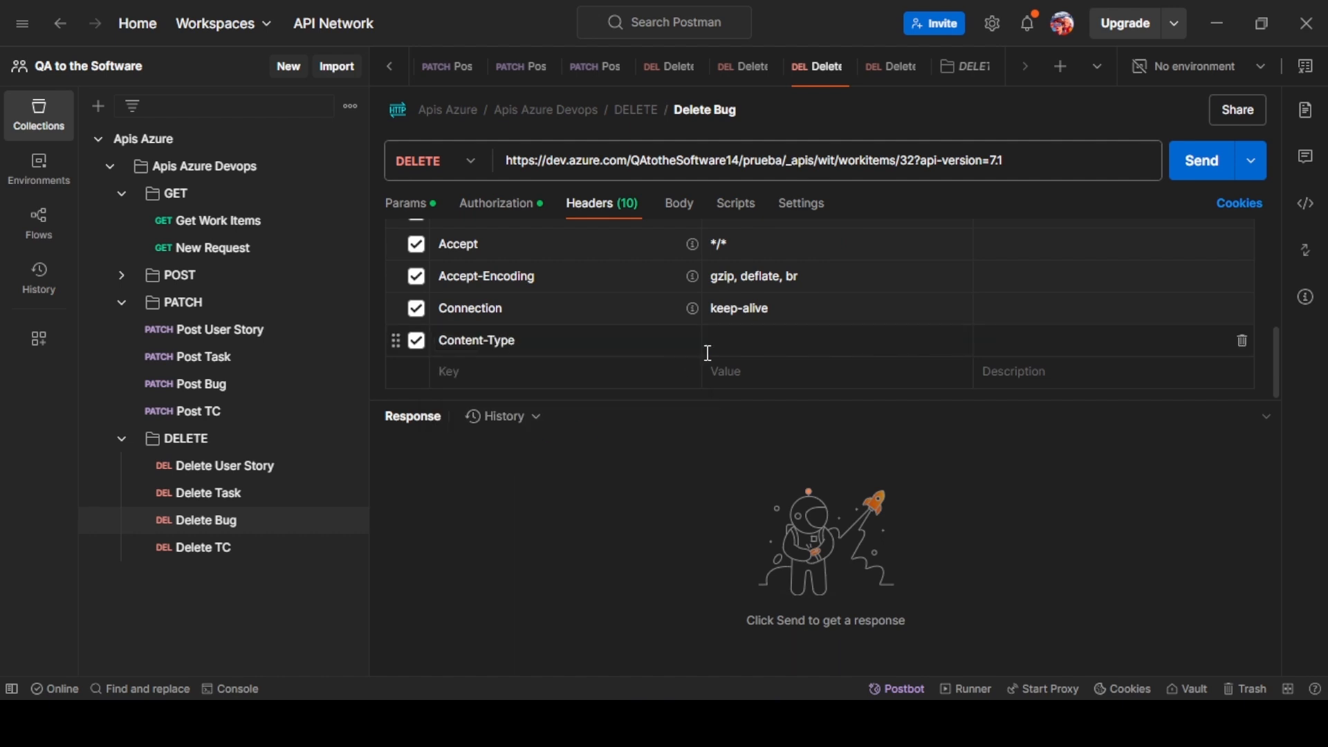
{"action": "left_click", "coordinate": [733, 350]}
{"action": "type", "text": "application/json-patch+json"}
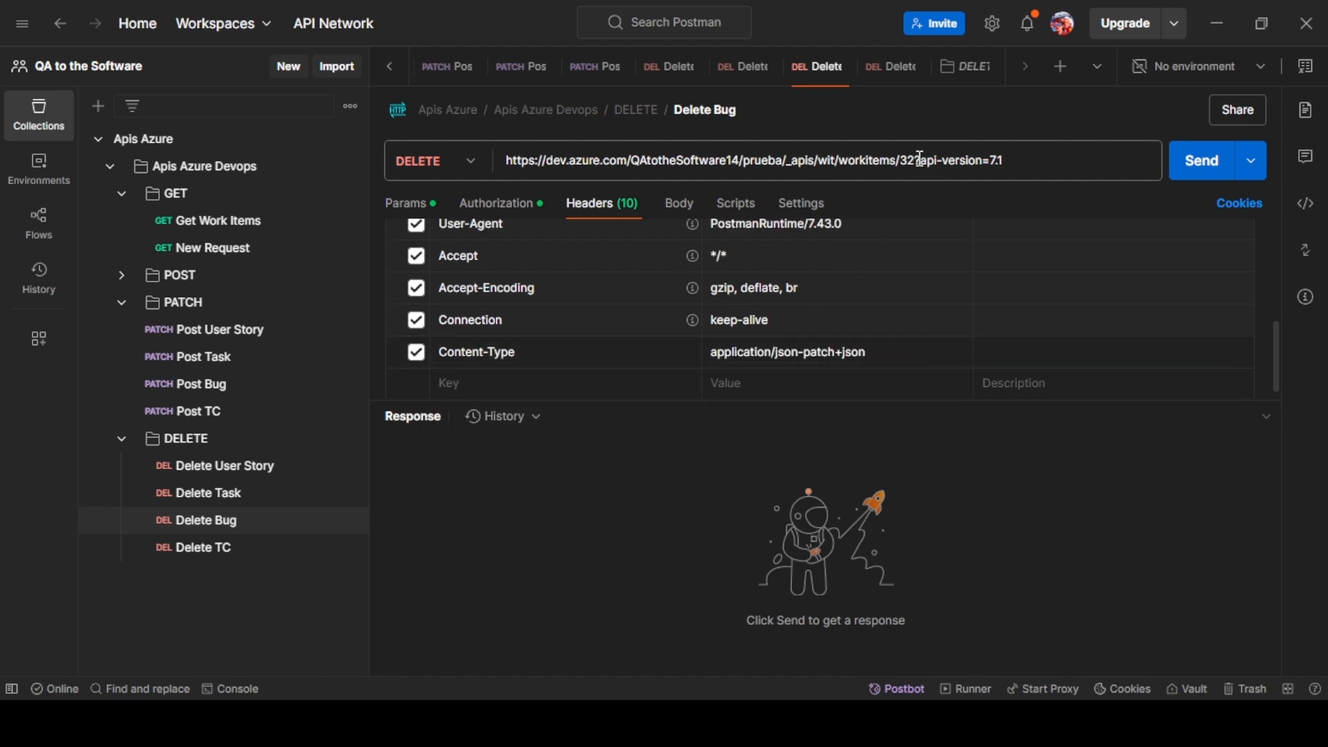
{"action": "left_click", "coordinate": [1192, 173]}
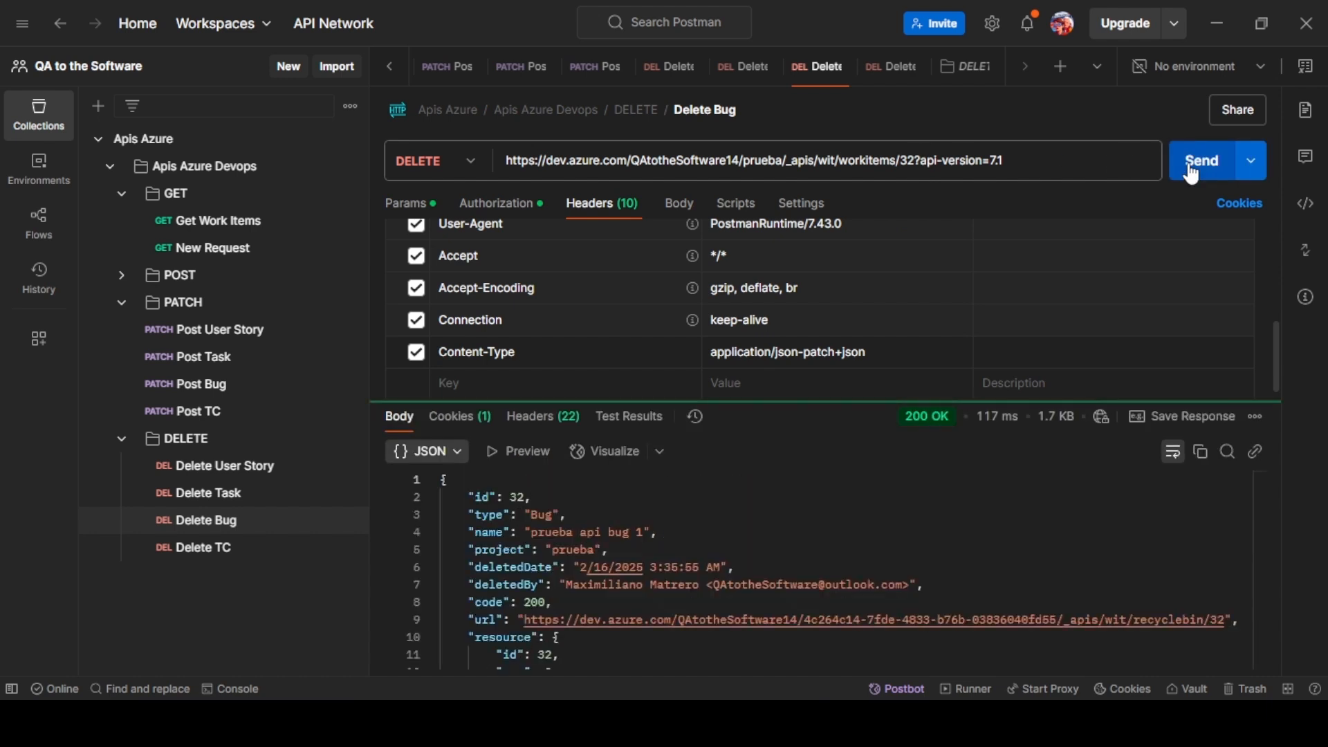
Reload the recently updated work items in Azure DevOps and filter them by 32 to check the bug's deletion, then clear the filter.
{"action": "key", "text": "alt+Tab"}
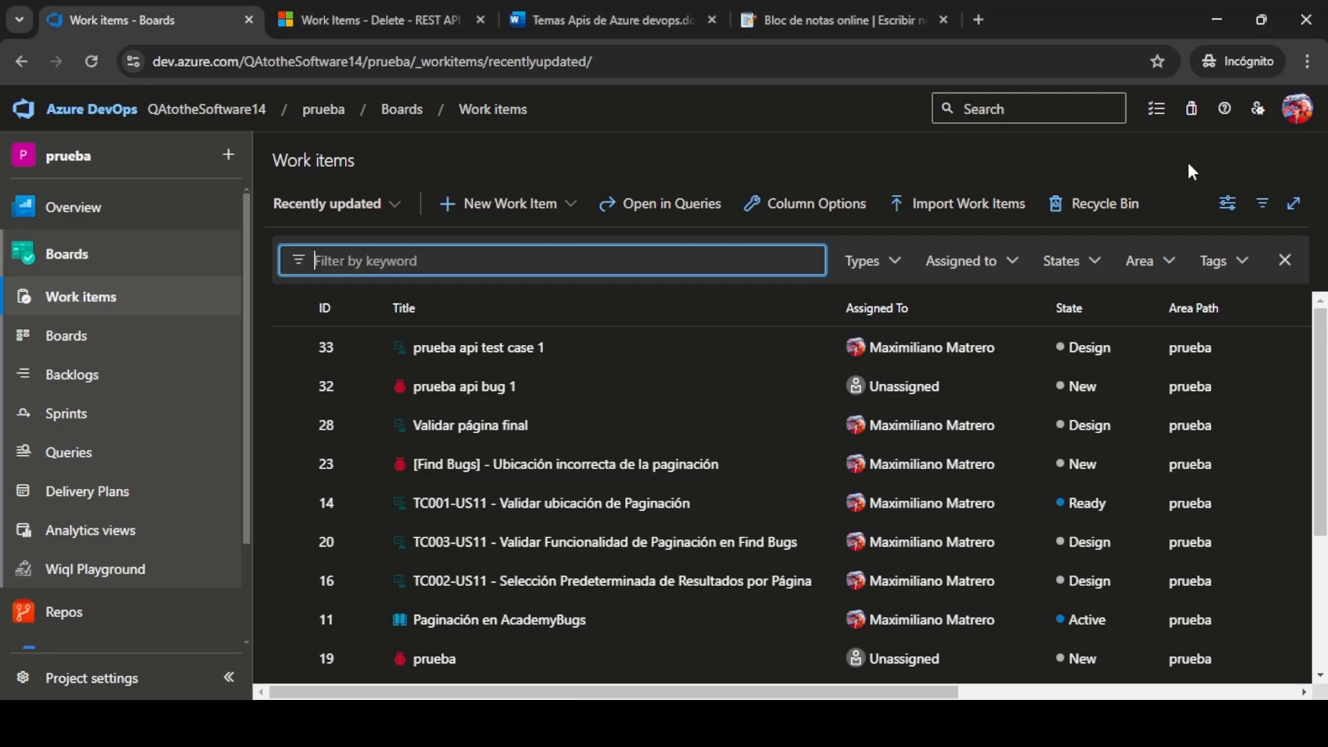
{"action": "left_click", "coordinate": [622, 68]}
{"action": "key", "text": "Return"}
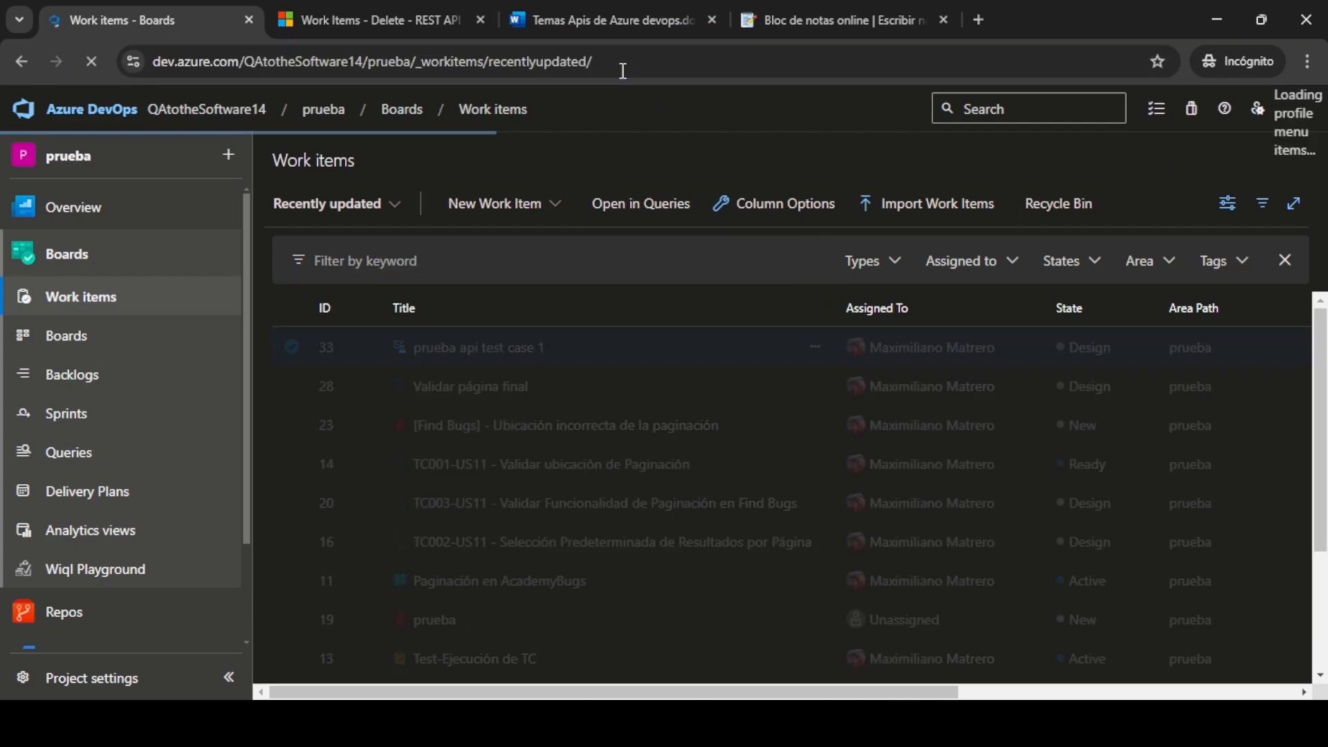
{"action": "left_click", "coordinate": [350, 262]}
{"action": "type", "text": "32"}
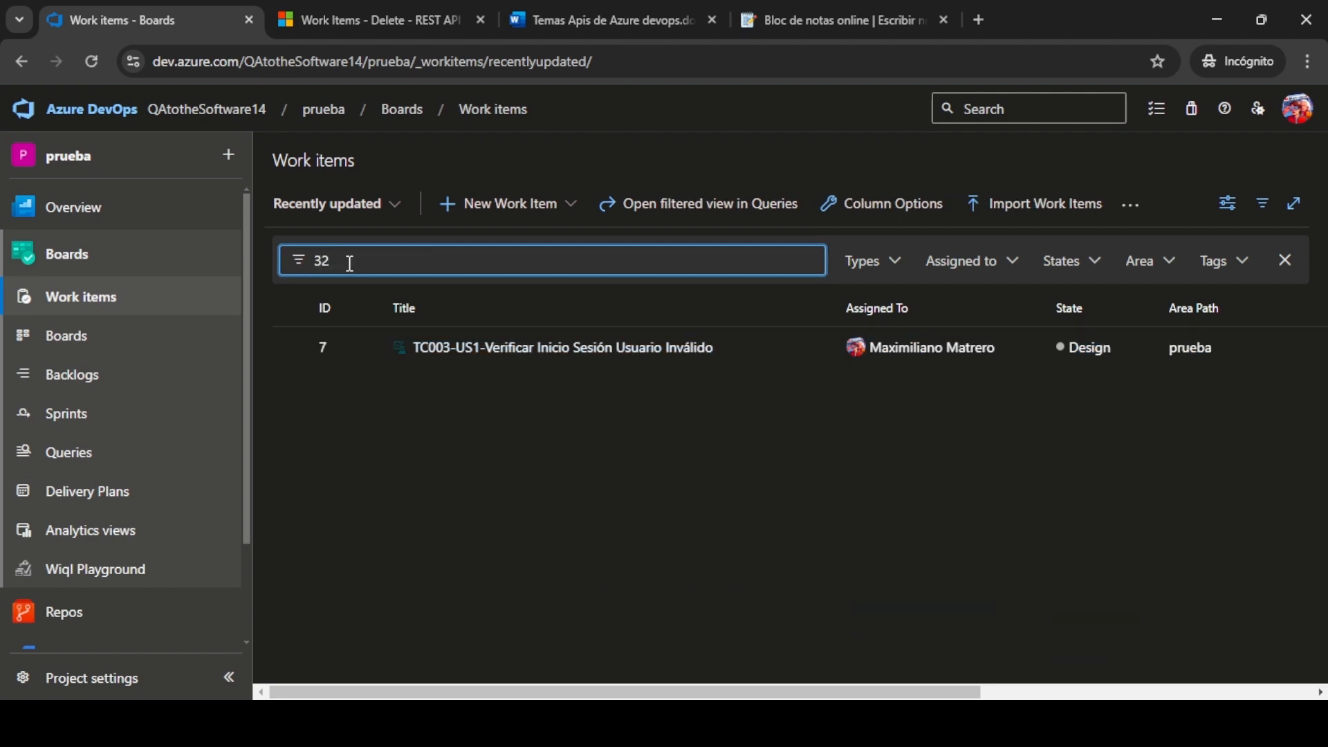
{"action": "key", "text": "BackSpace"}
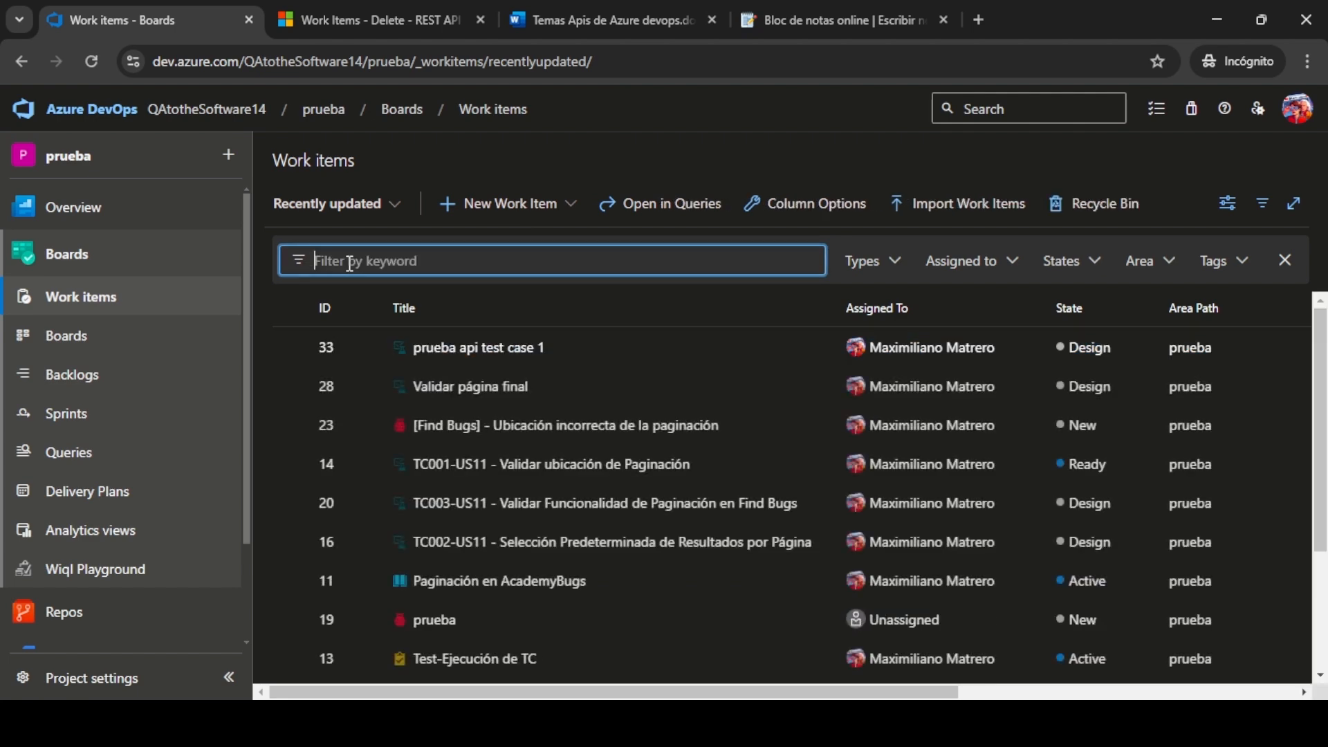
Switch to Postman, open the Delete TC request and send it for test case 33.
{"action": "key", "text": "alt+Tab"}
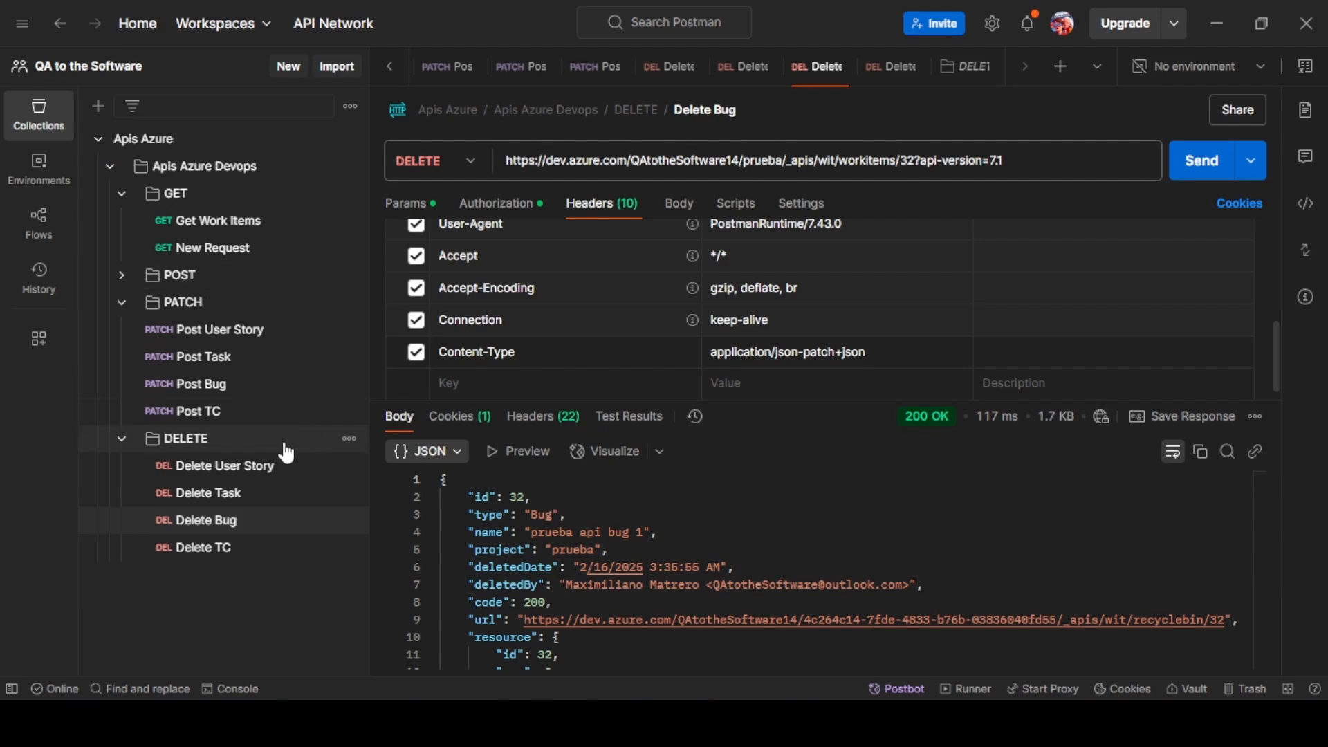
{"action": "left_click", "coordinate": [233, 555]}
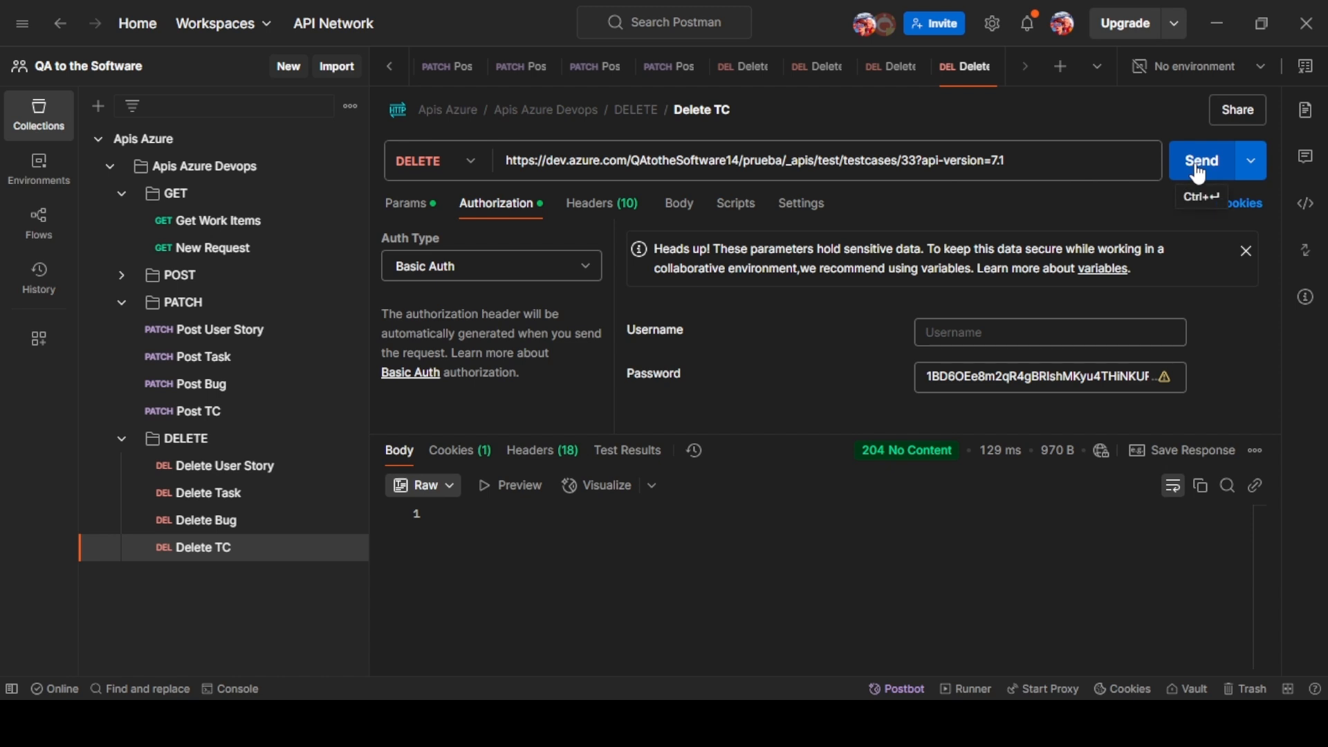
{"action": "mouse_move", "coordinate": [892, 465]}
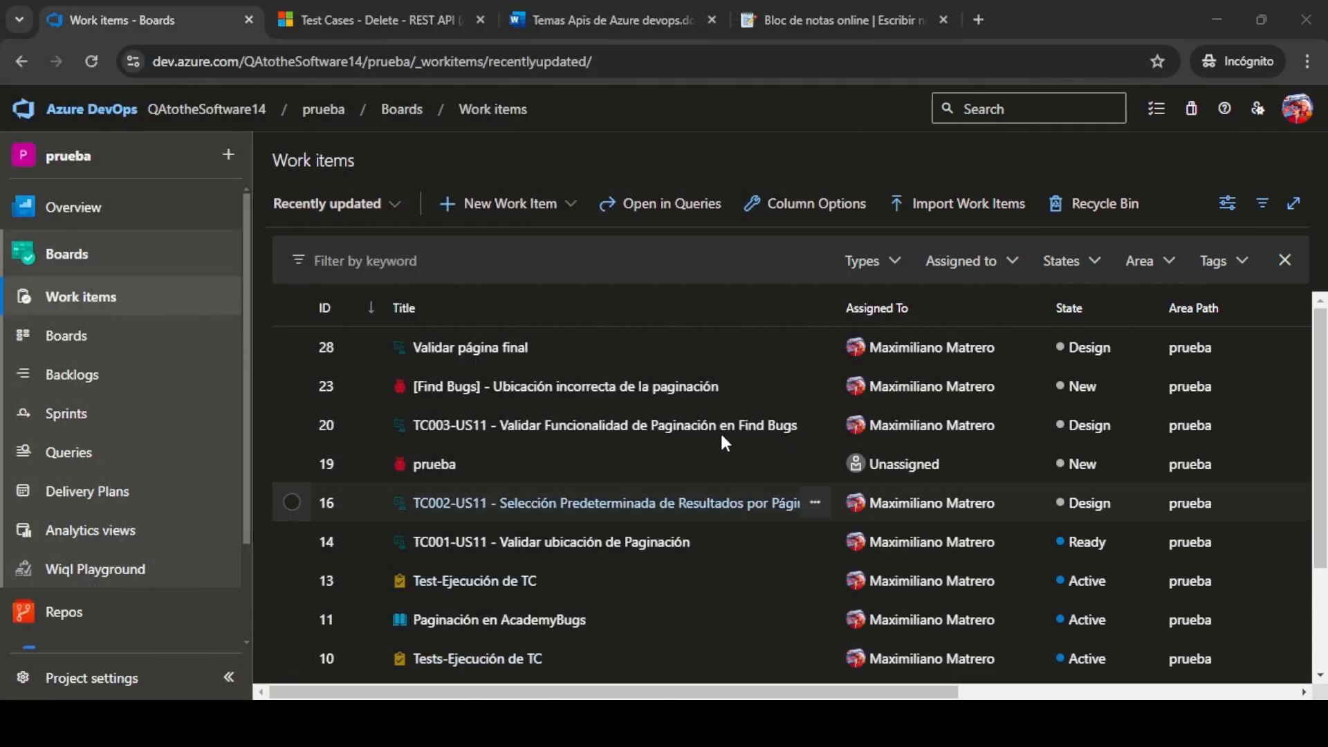
Filter the recently updated work items in Azure DevOps by 33 to check the test case's deletion.
{"action": "left_click", "coordinate": [421, 260]}
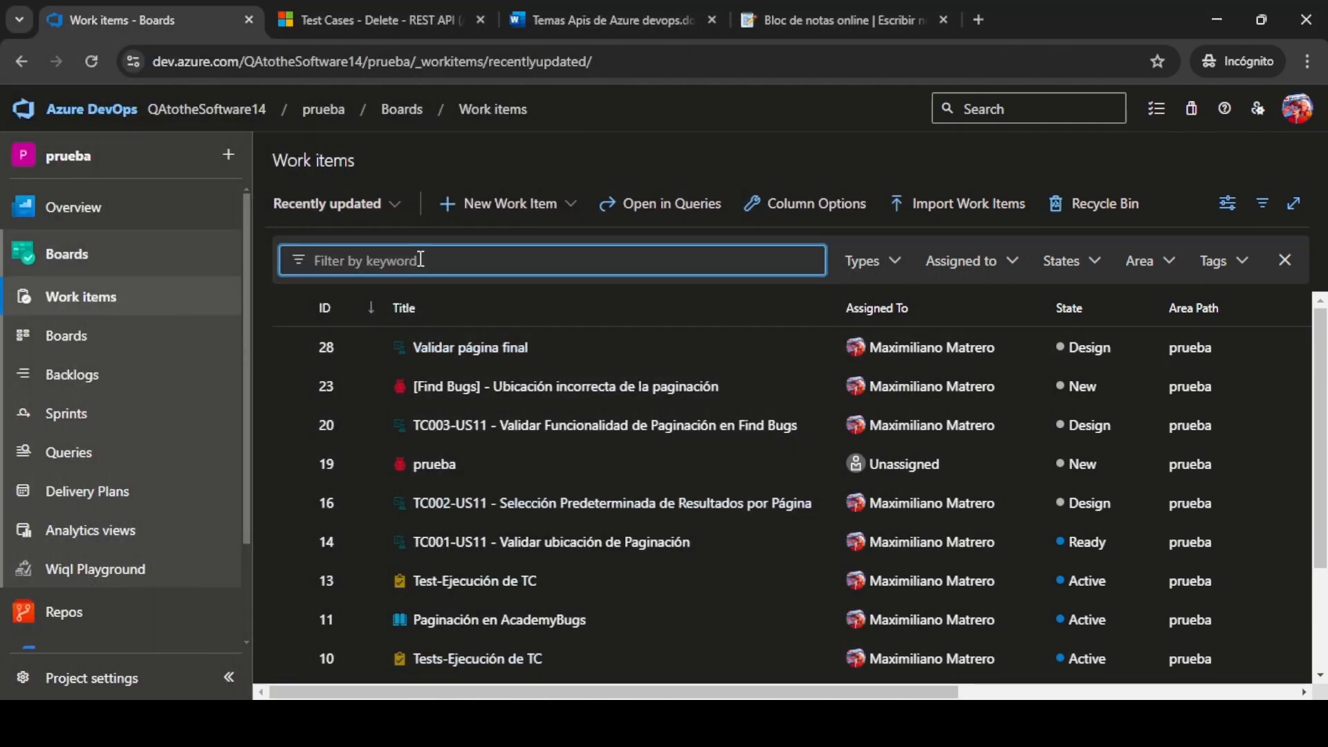
{"action": "type", "text": "33"}
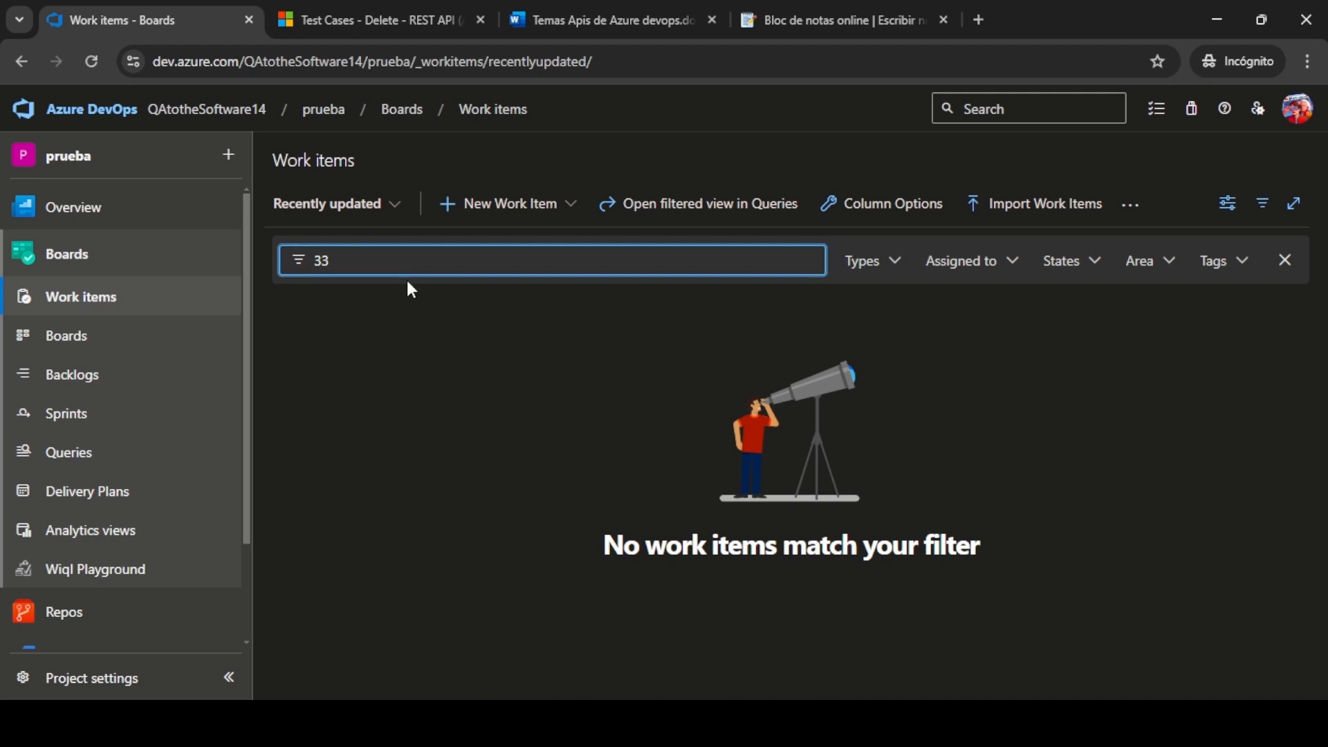
Review the request URL and URI parameters in the Test Cases - Delete REST API documentation.
{"action": "left_click", "coordinate": [366, 25]}
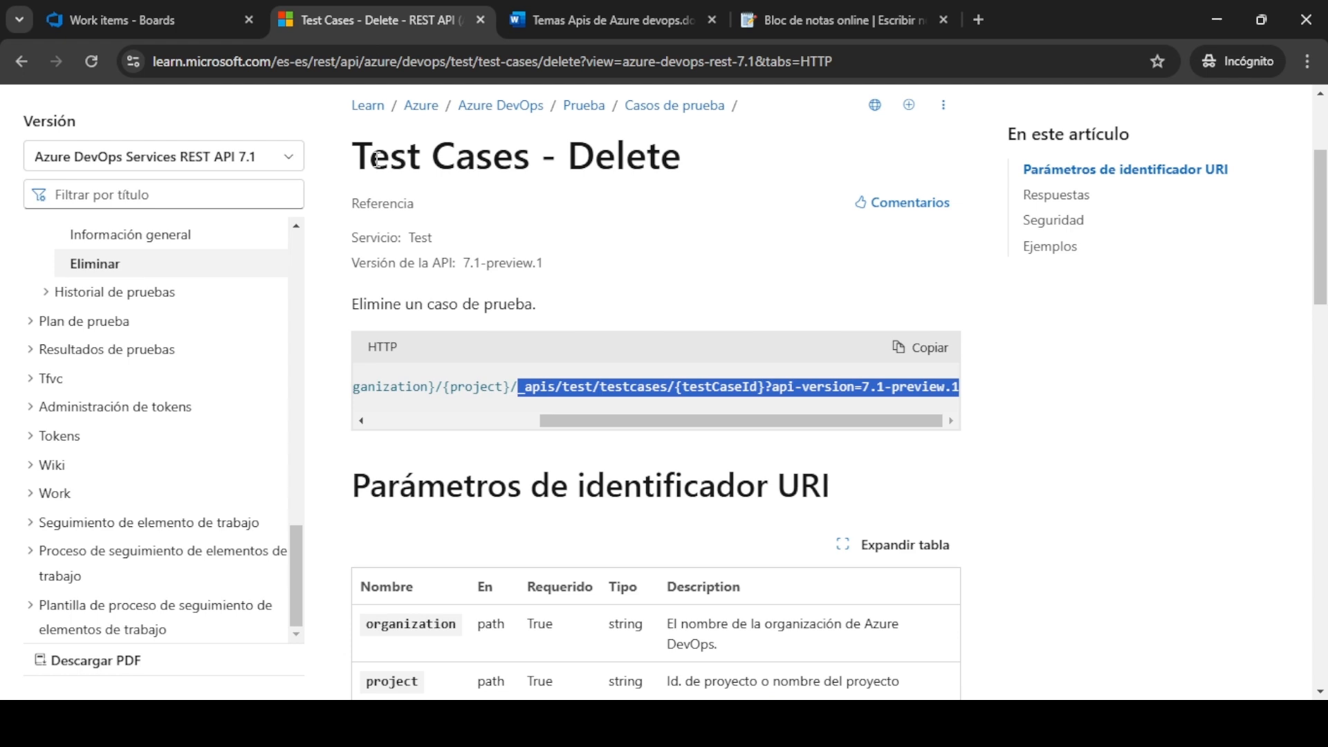
{"action": "left_click_drag", "start_coordinate": [636, 423], "coordinate": [462, 426]}
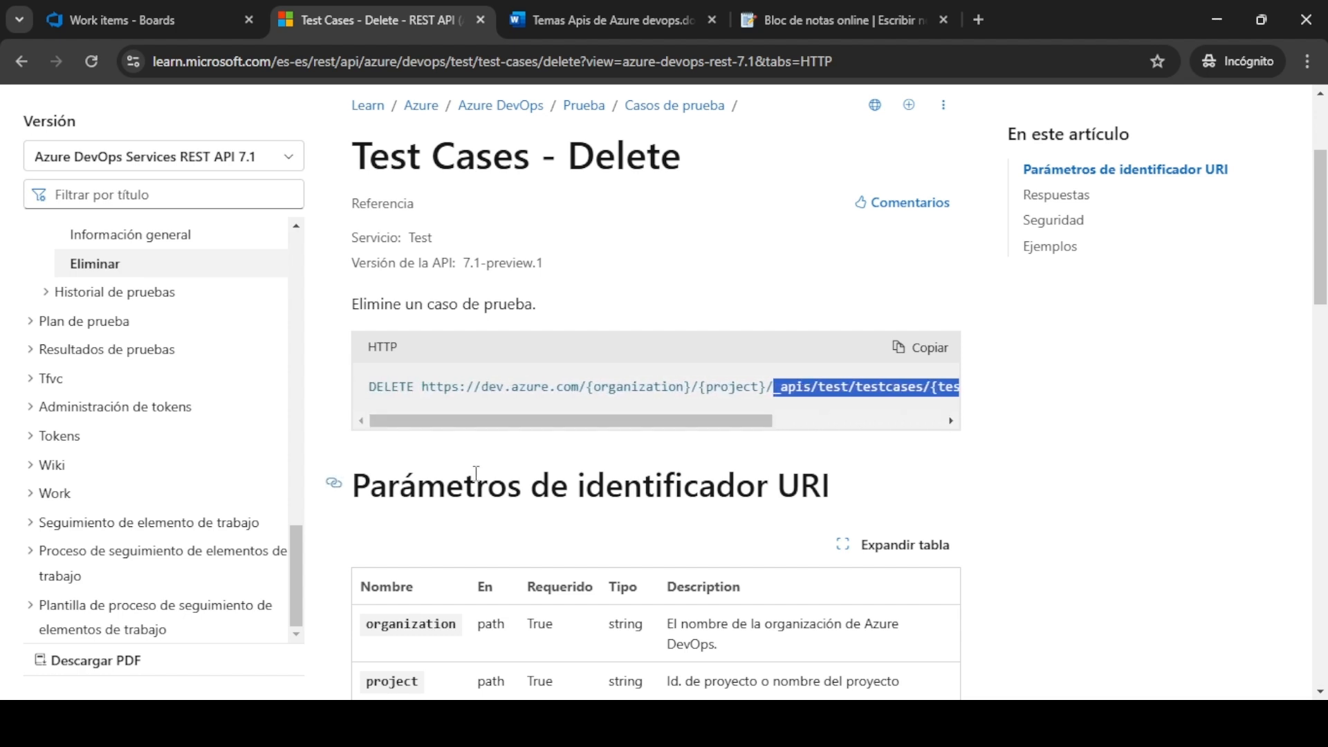
{"action": "scroll", "coordinate": [476, 469], "scroll_direction": "down", "scroll_amount": 3}
{"action": "scroll", "coordinate": [475, 469], "scroll_direction": "up", "scroll_amount": 1}
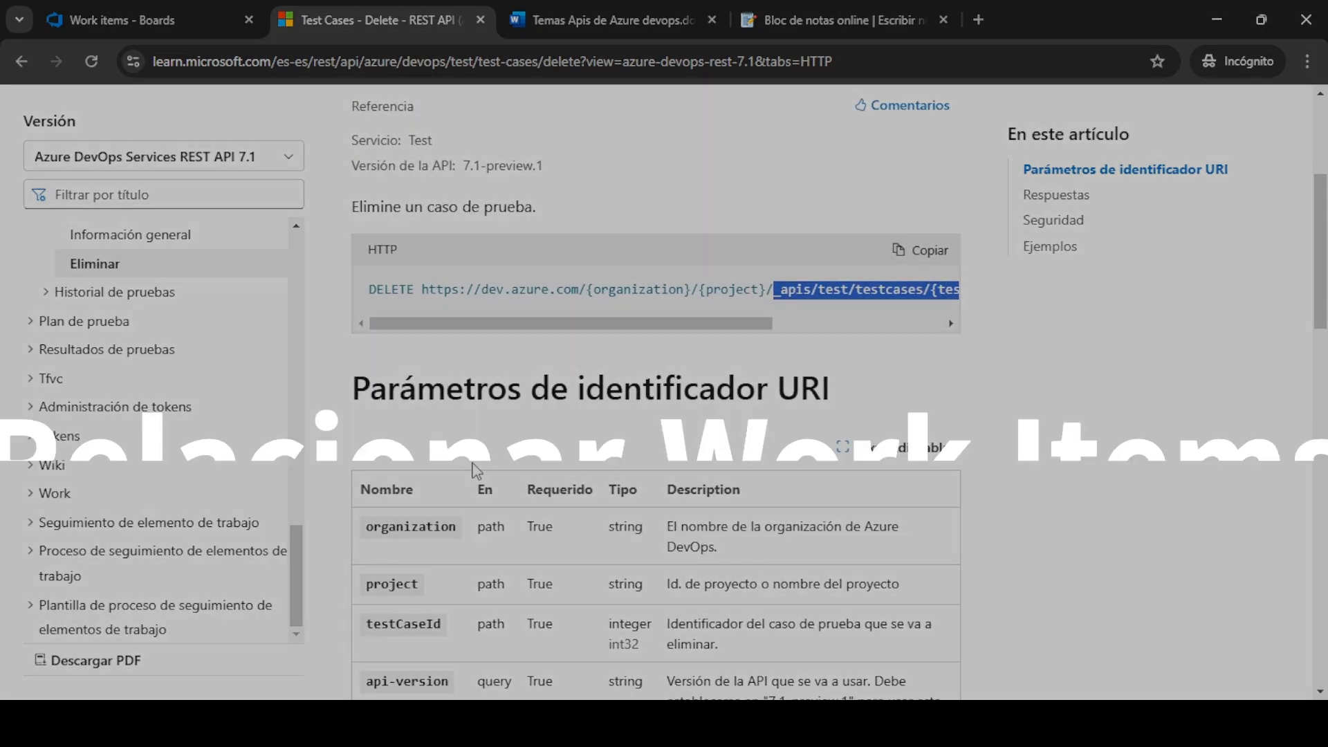
{"action": "scroll", "coordinate": [475, 470], "scroll_direction": "down", "scroll_amount": 3}
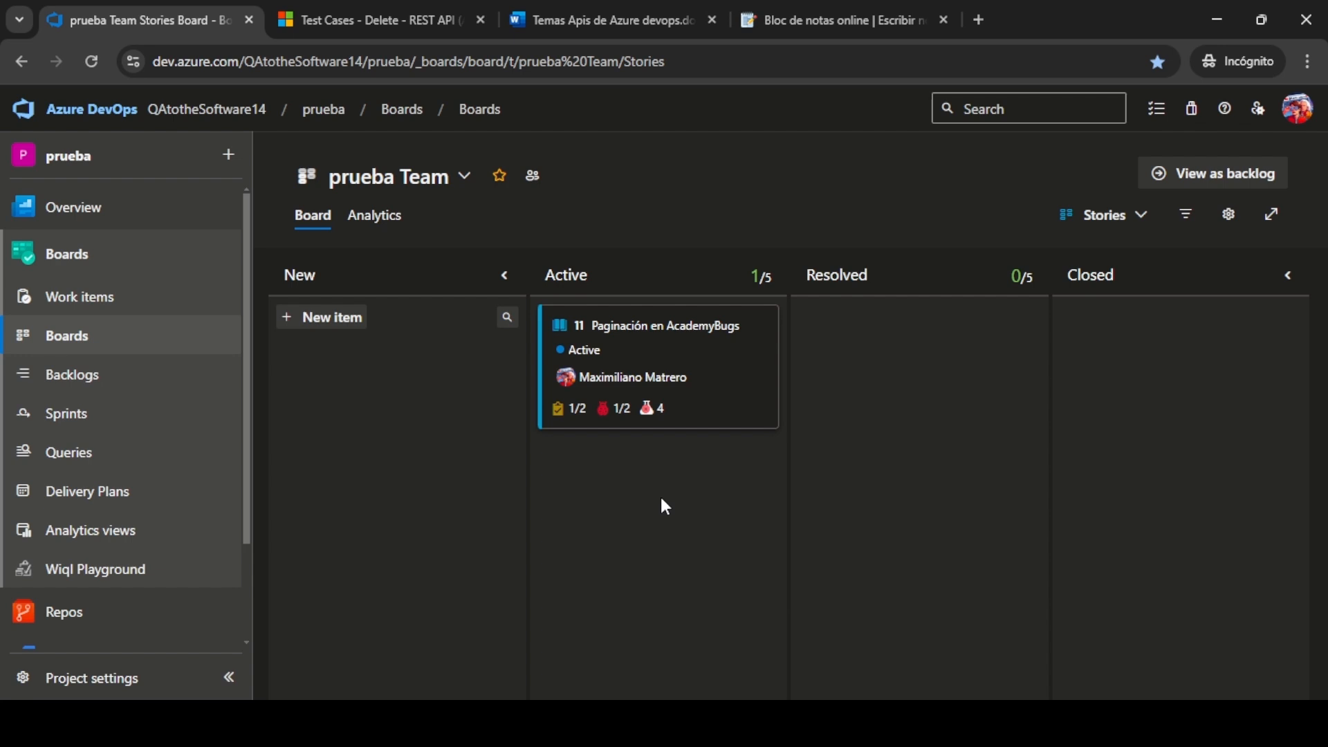
Switch to Postman and review the headers, authorization and body of the Post TC dentro de US request.
{"action": "left_click", "coordinate": [595, 723]}
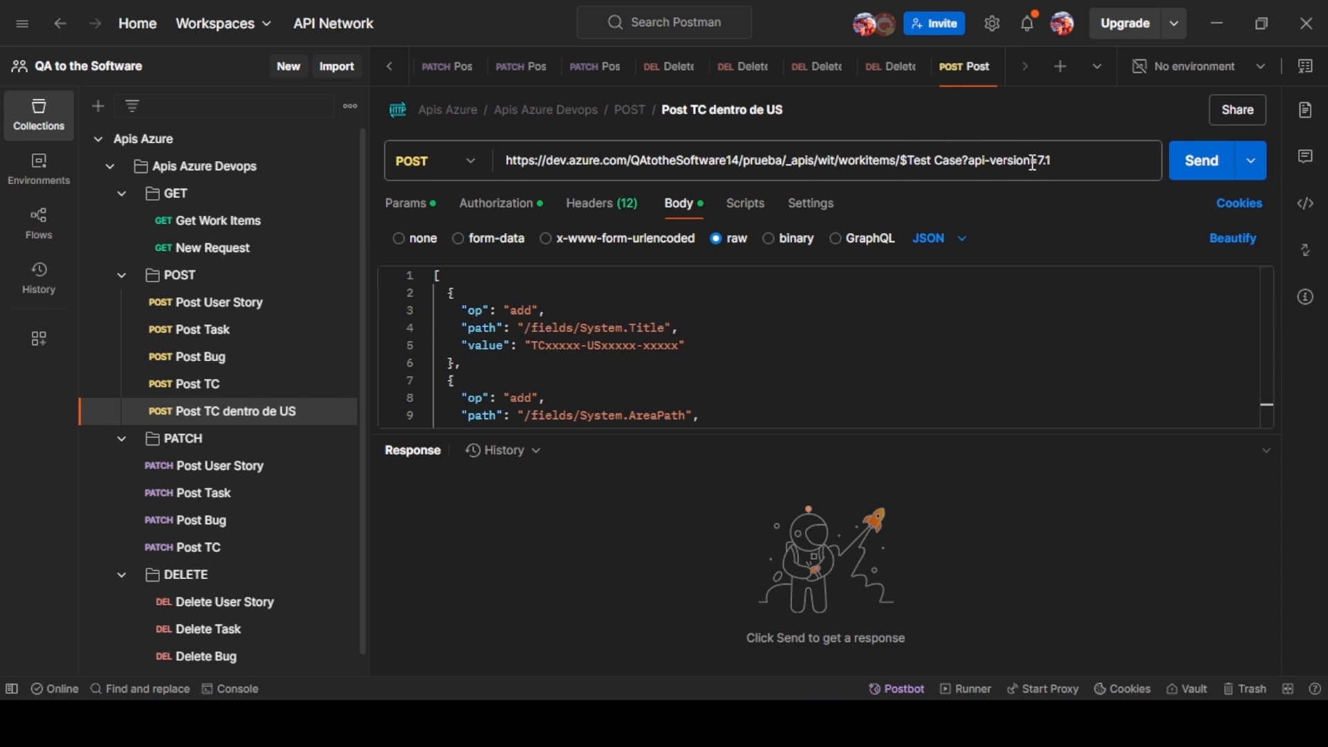
{"action": "left_click", "coordinate": [606, 211]}
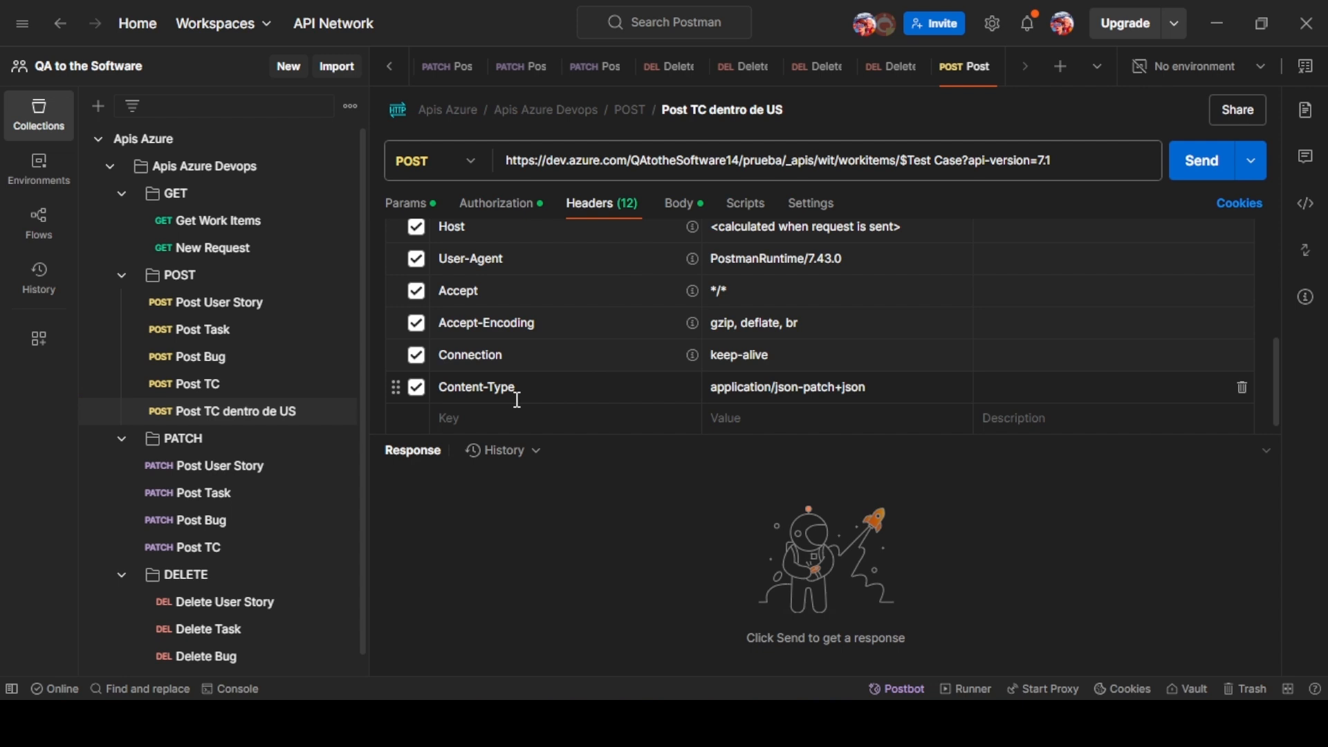
{"action": "left_click", "coordinate": [497, 208]}
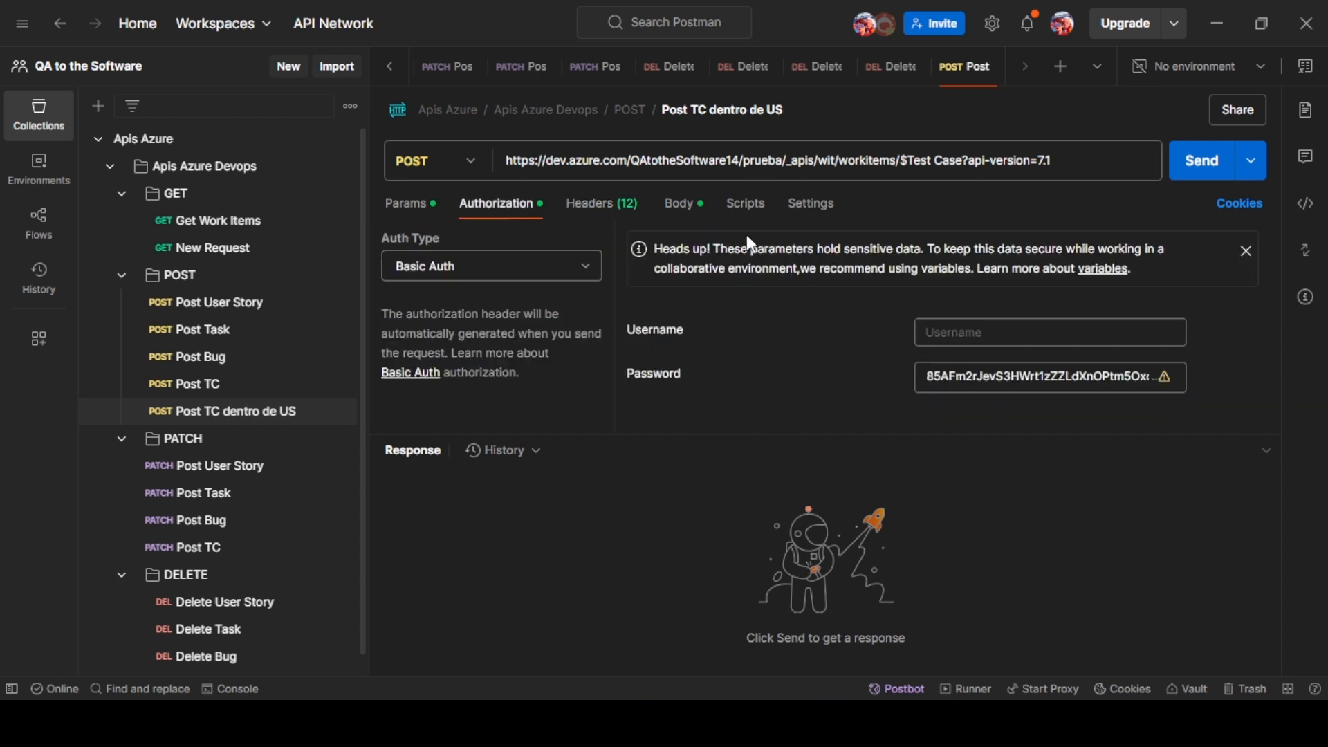
{"action": "left_click", "coordinate": [681, 204]}
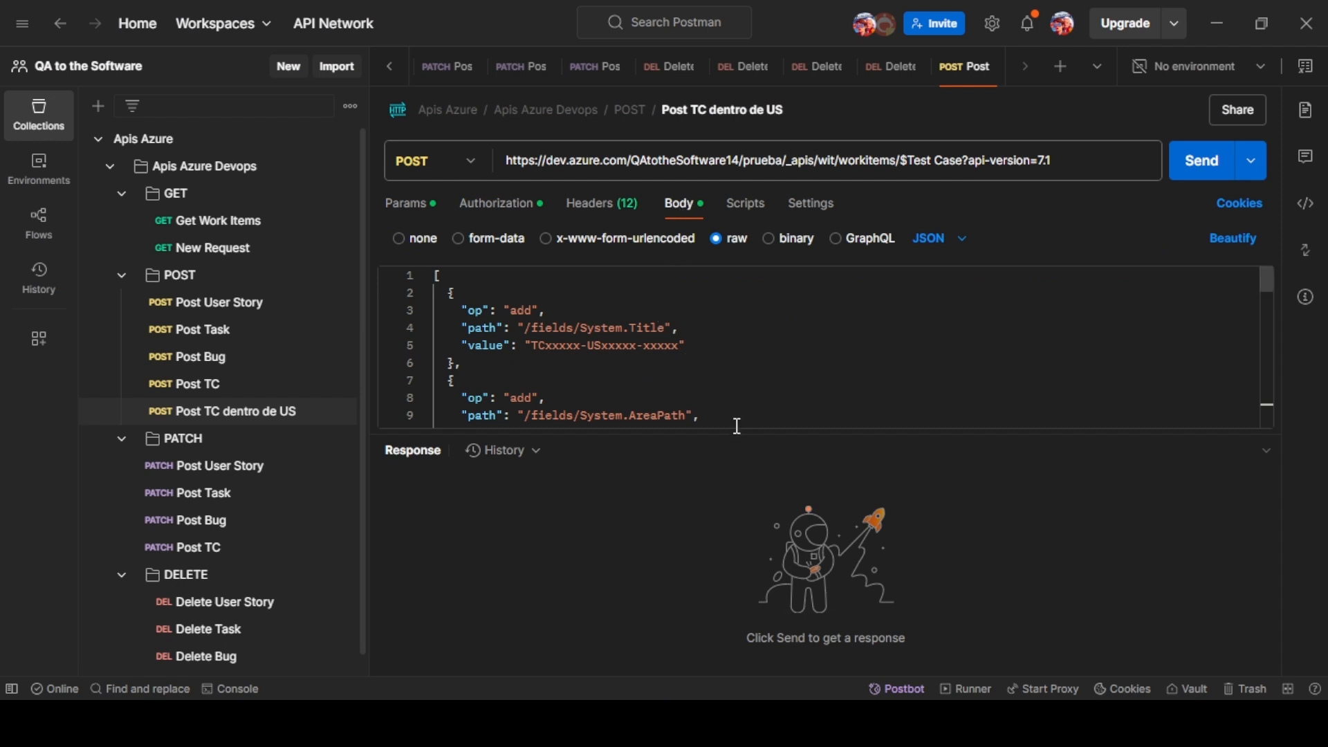
{"action": "left_click_drag", "start_coordinate": [735, 434], "coordinate": [716, 510]}
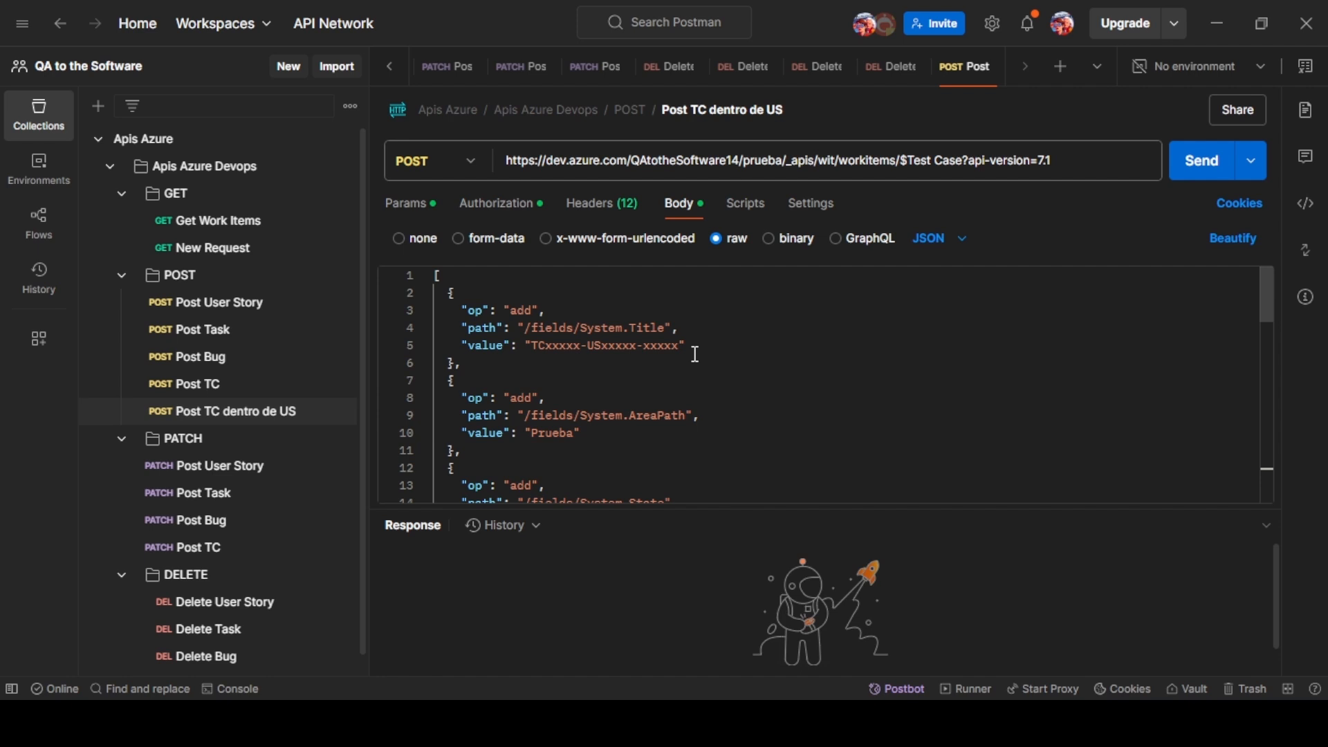
Replace the test case placeholder in the title with 04, checking user story 11's existing tests on the Azure DevOps board.
{"action": "left_click", "coordinate": [581, 346]}
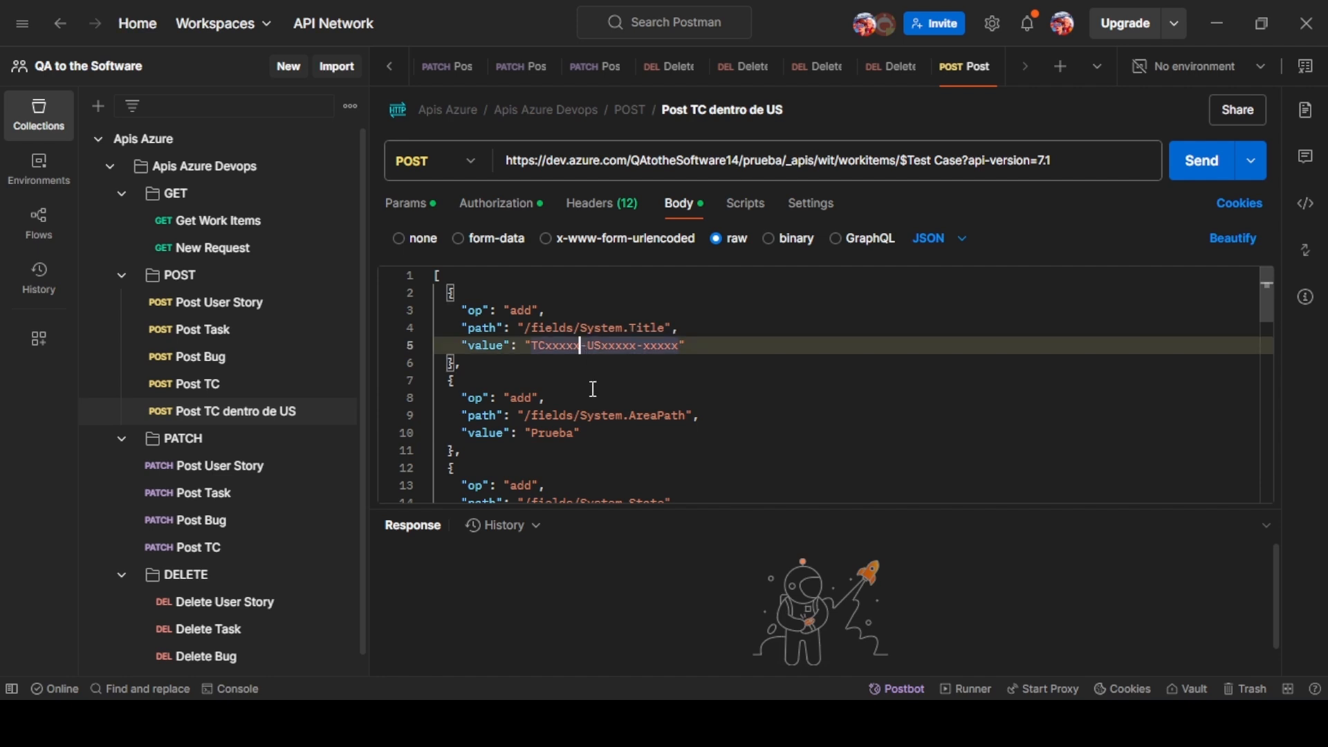
{"action": "key", "text": "BackSpace"}
{"action": "key", "text": "BackSpace"}
{"action": "key", "text": "BackSpace"}
{"action": "key", "text": "BackSpace"}
{"action": "key", "text": "BackSpace"}
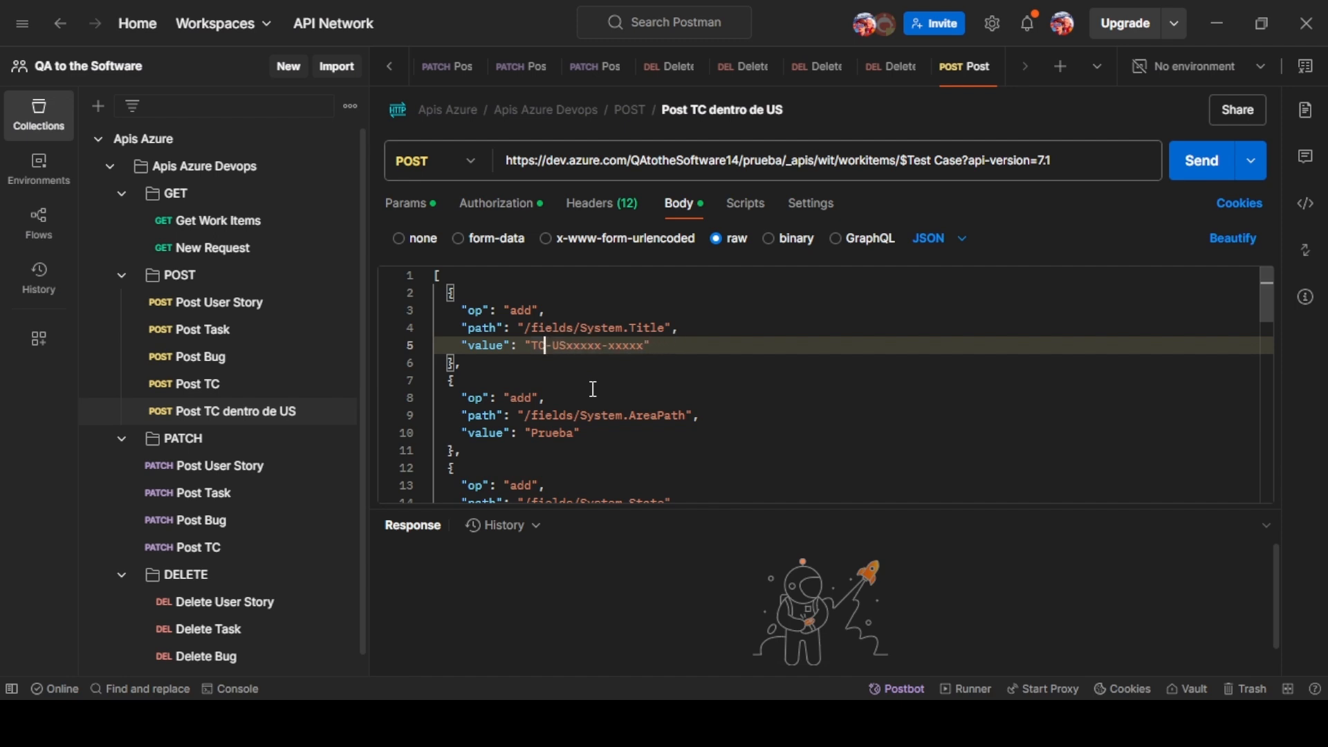
{"action": "type", "text": "06"}
{"action": "key", "text": "alt+Tab"}
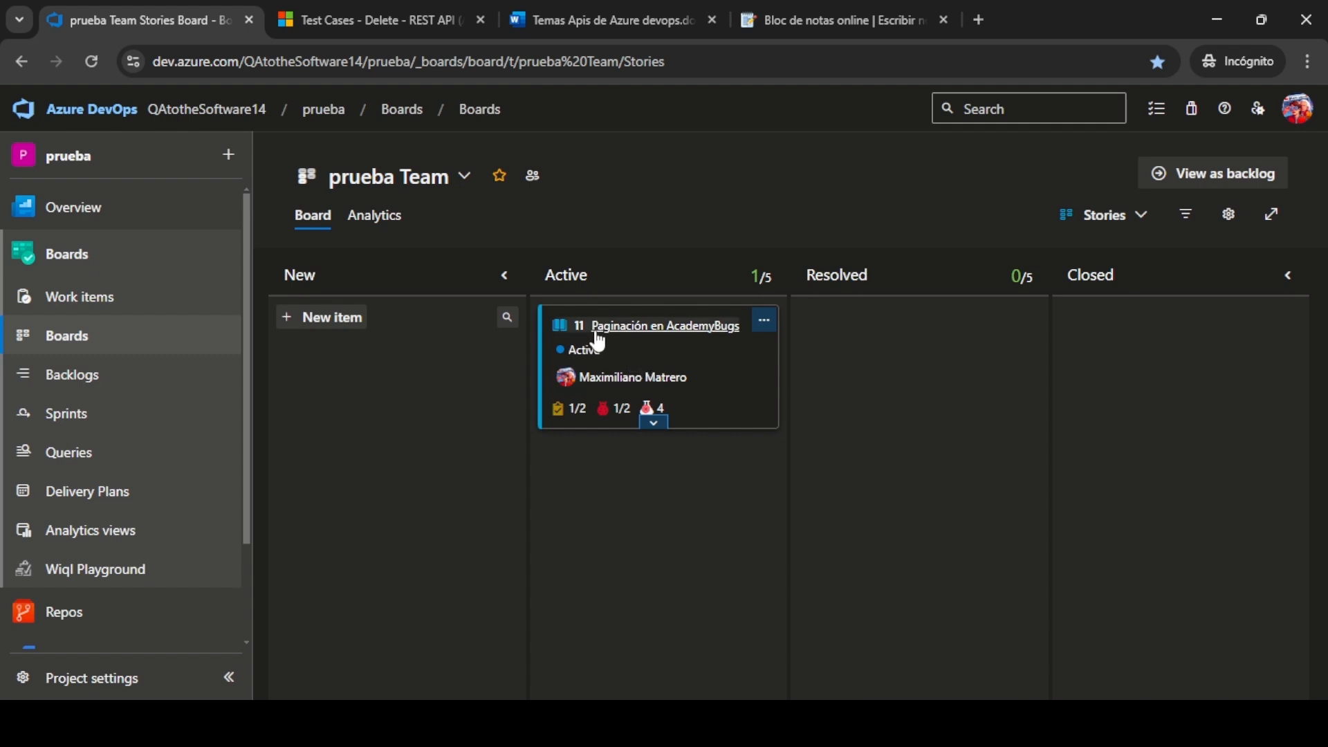
{"action": "left_click", "coordinate": [647, 410]}
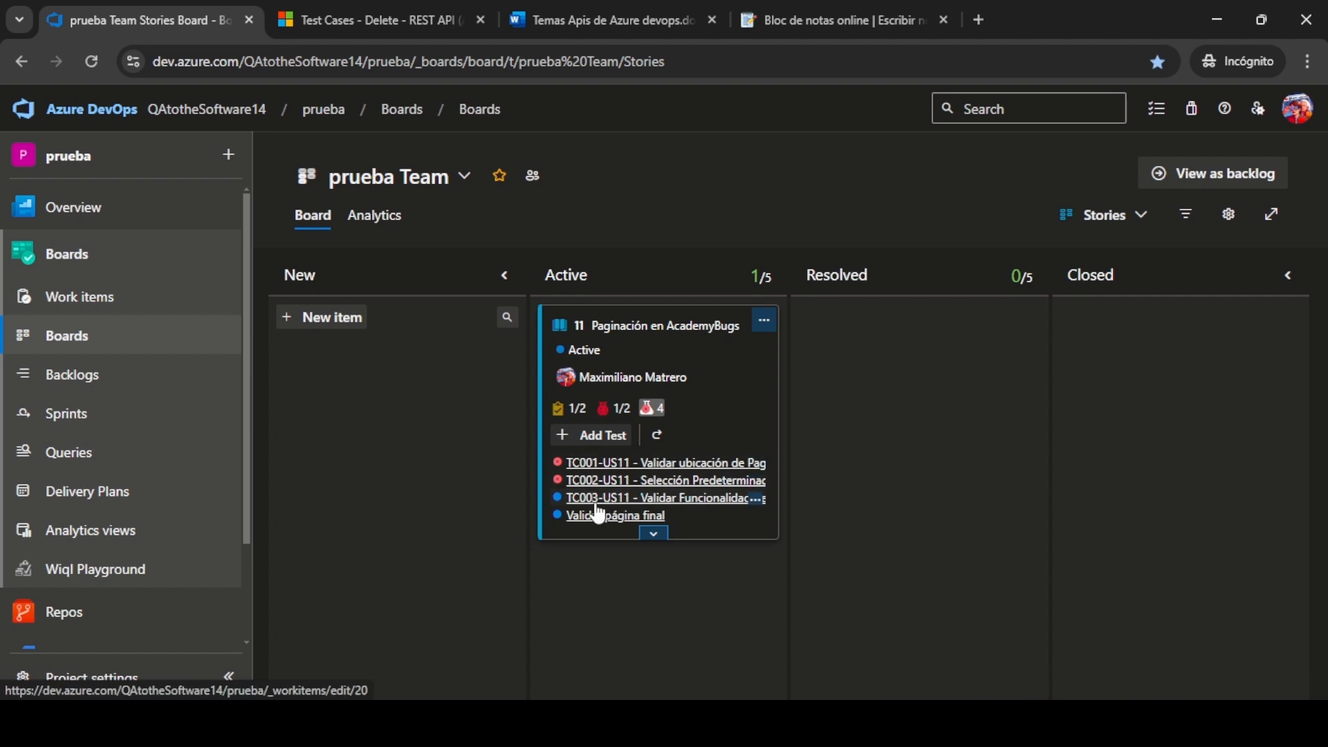
{"action": "key", "text": "alt+Tab"}
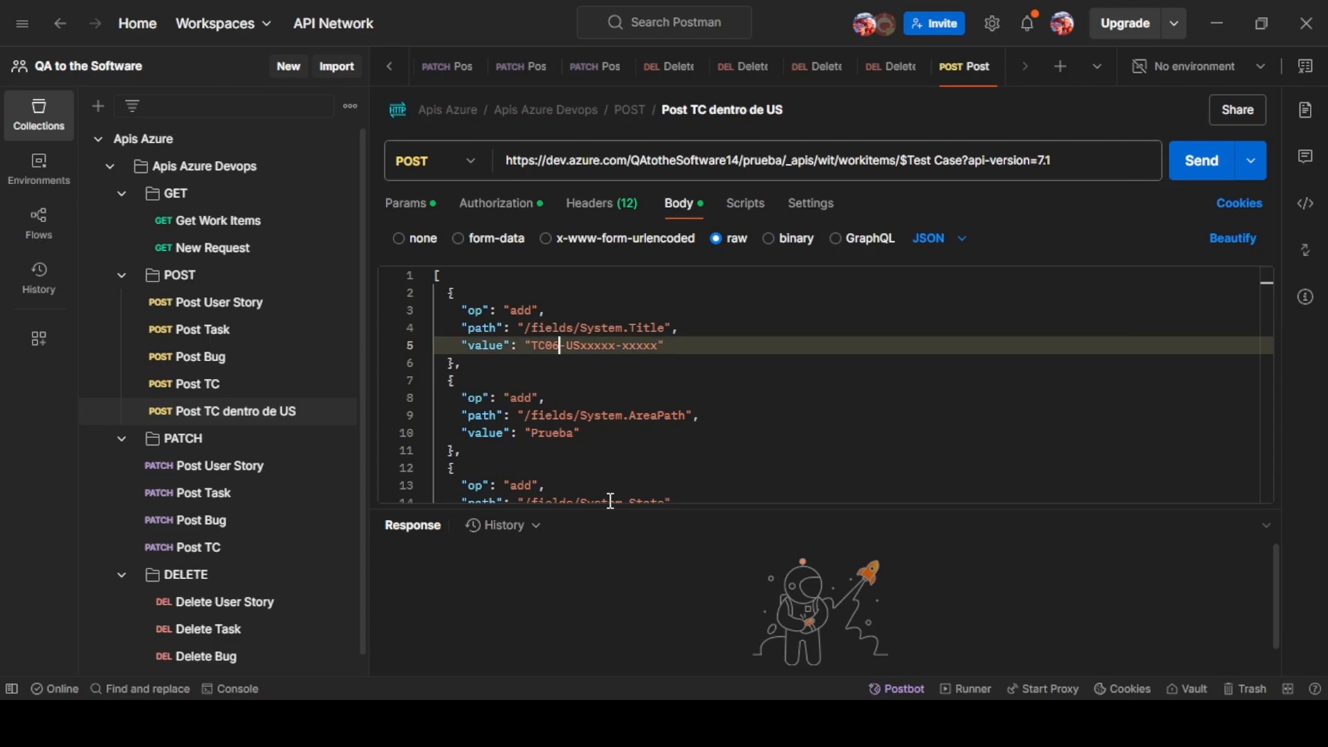
{"action": "key", "text": "BackSpace"}
{"action": "type", "text": "4"}
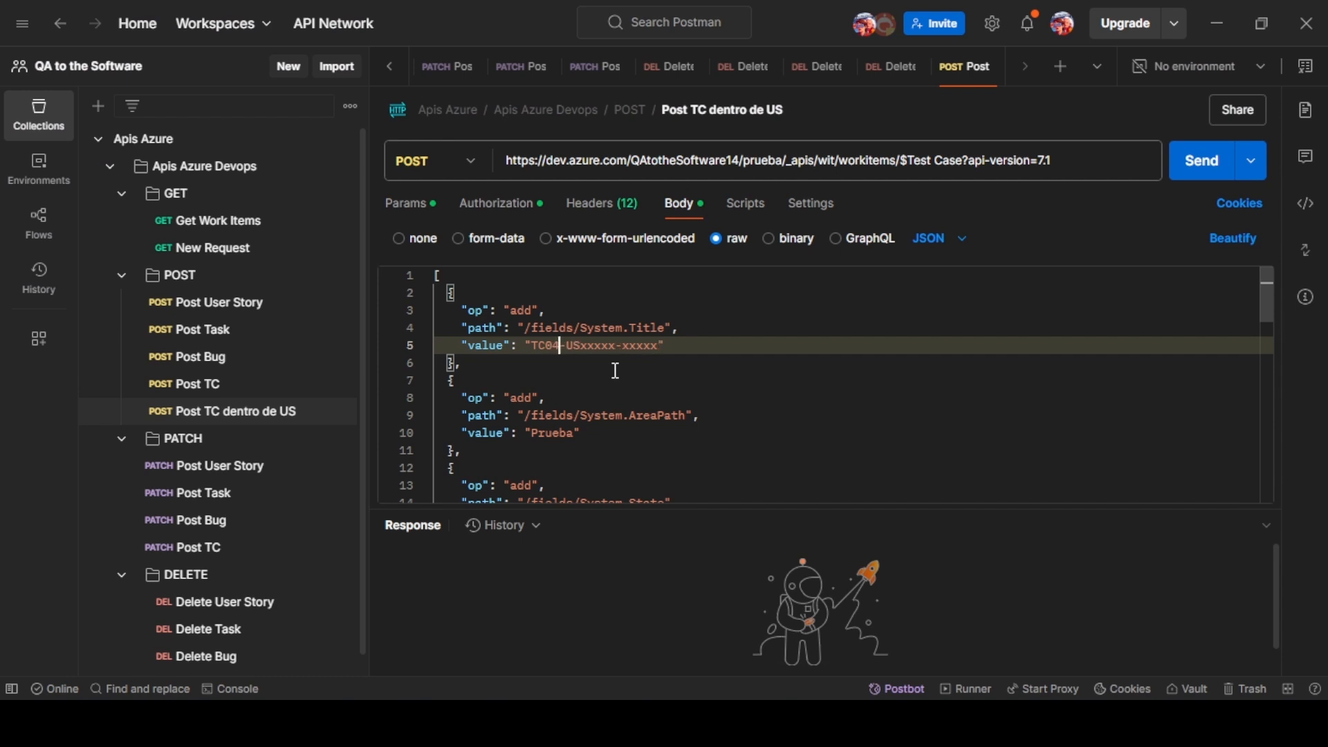
Complete the System.Title value as "TC04-US11-tc relacionado" by replacing the user story and name placeholders.
{"action": "left_click", "coordinate": [616, 346]}
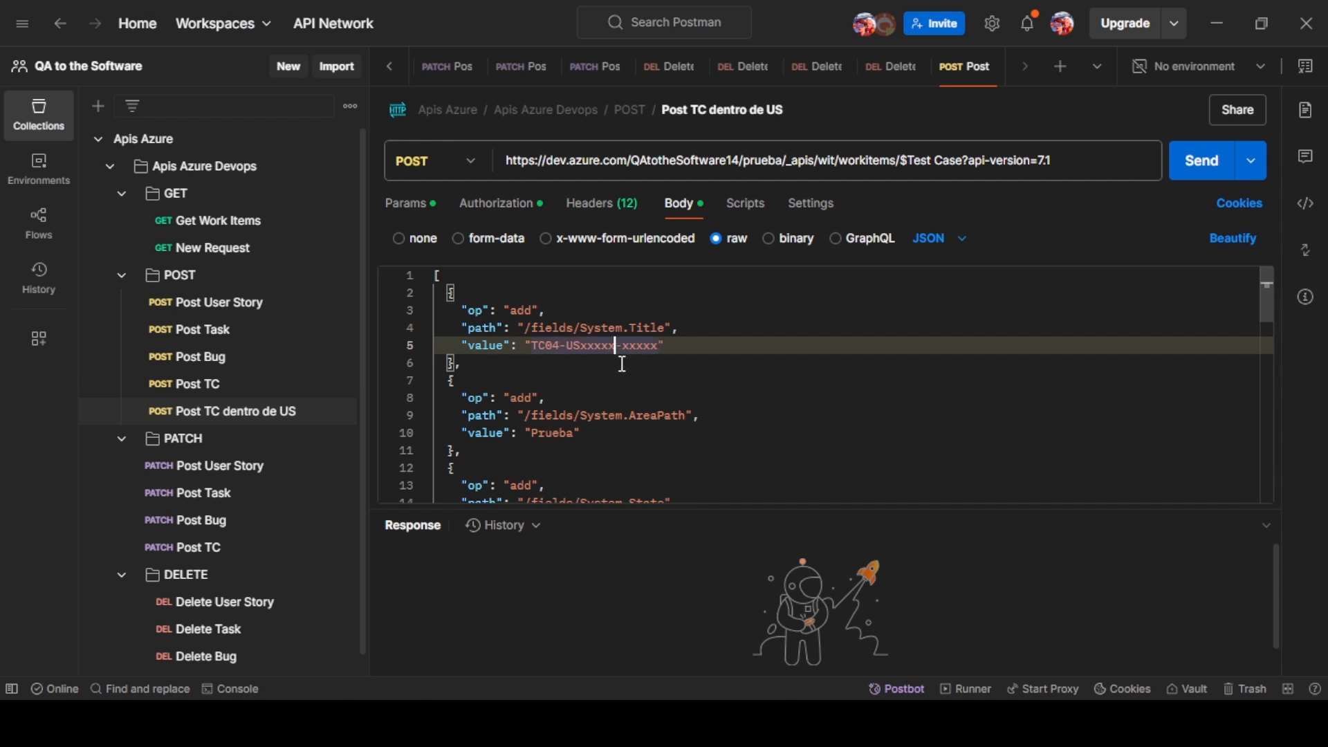
{"action": "key", "text": "BackSpace"}
{"action": "key", "text": "BackSpace"}
{"action": "key", "text": "BackSpace"}
{"action": "key", "text": "BackSpace"}
{"action": "key", "text": "BackSpace"}
{"action": "type", "text": "11"}
{"action": "double_click", "coordinate": [621, 348]}
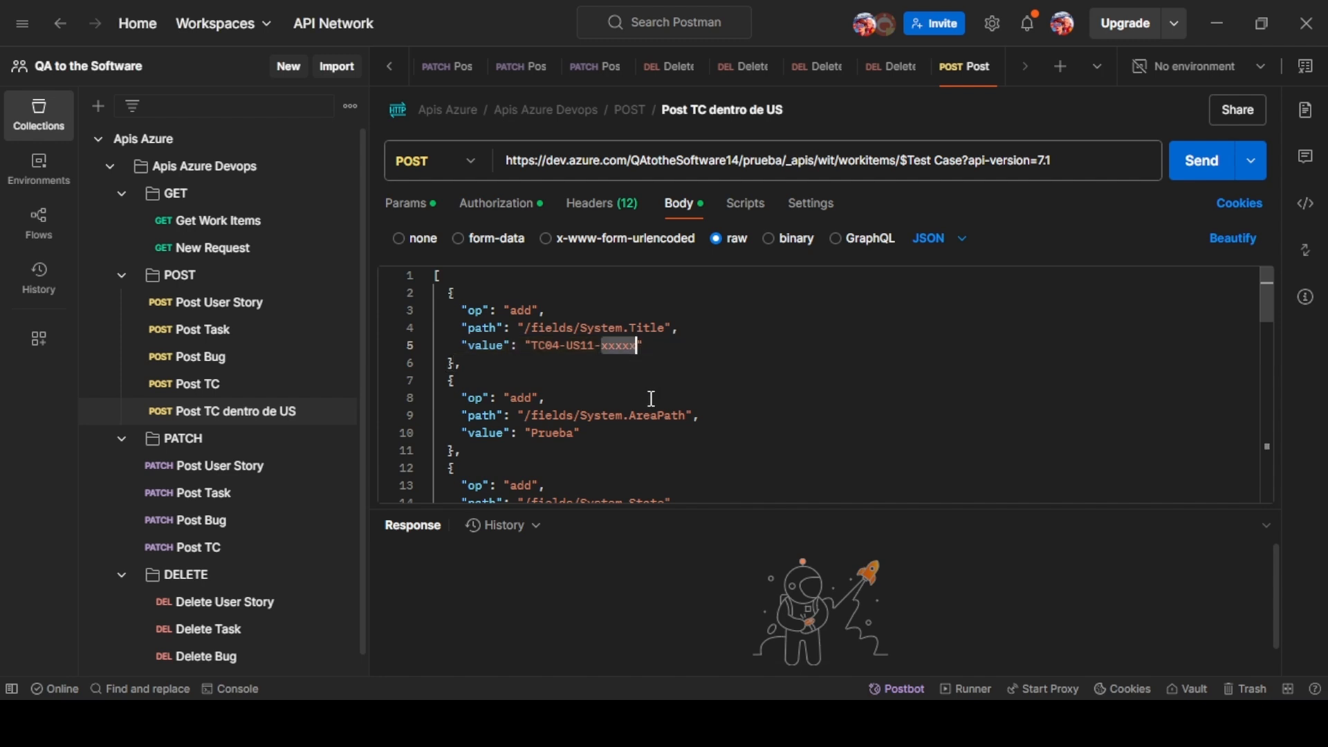
{"action": "type", "text": "tc relaco"}
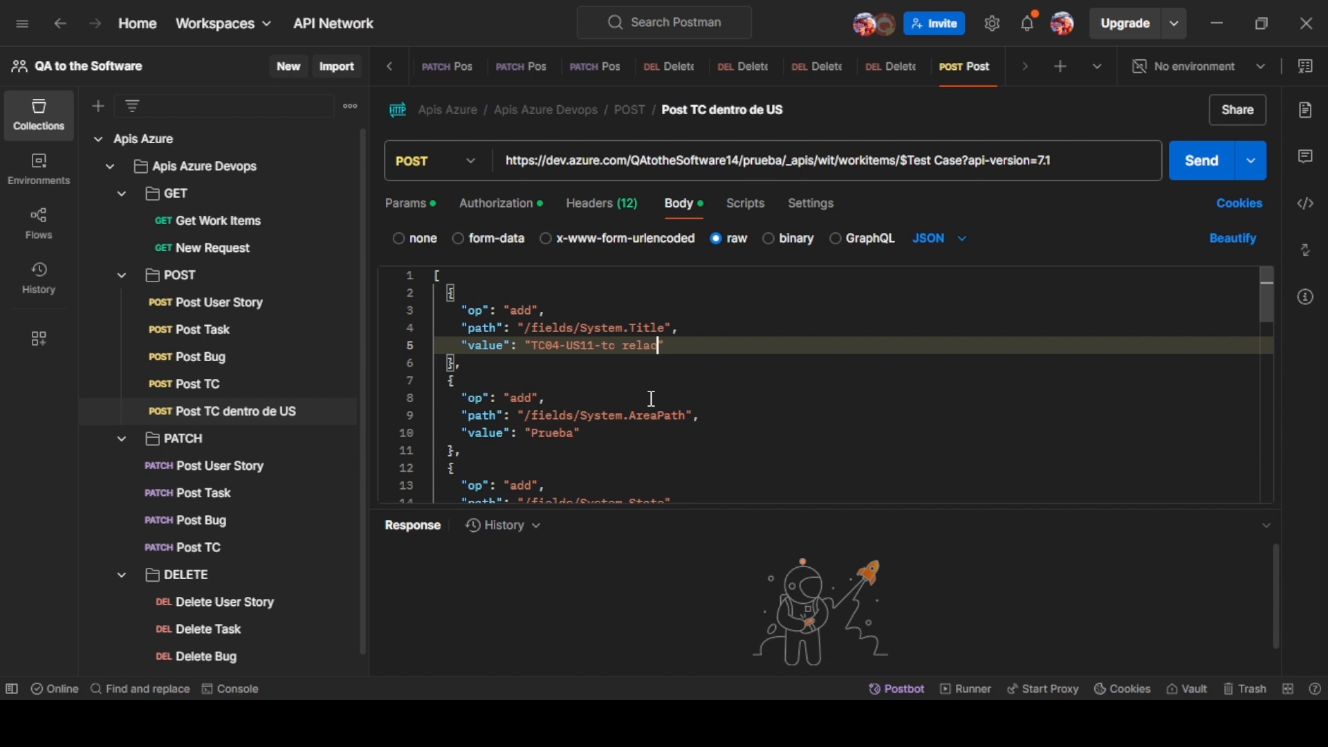
{"action": "key", "text": "BackSpace"}
{"action": "type", "text": "ionado"}
Examine the body's area path, state, description and test steps fields, and the relation type of the linked work item.
{"action": "left_click", "coordinate": [596, 433]}
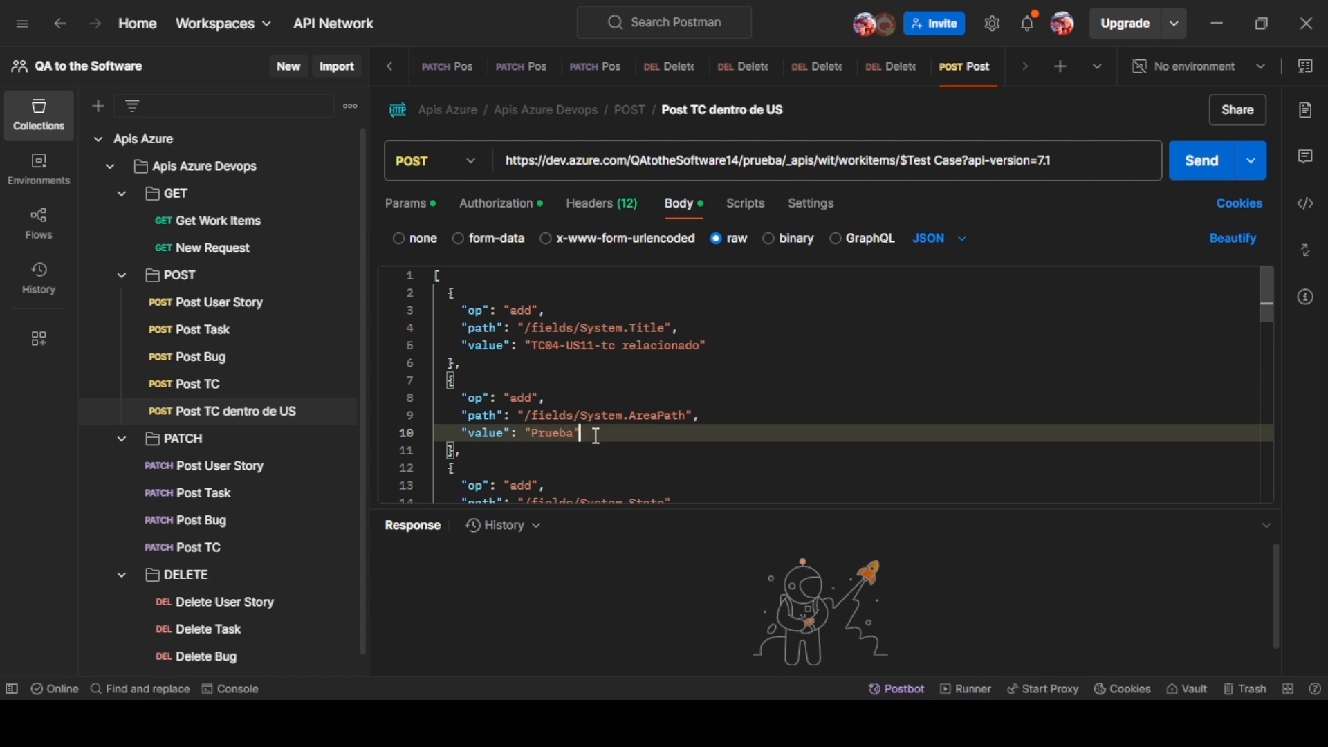
{"action": "scroll", "coordinate": [595, 434], "scroll_direction": "down", "scroll_amount": 1}
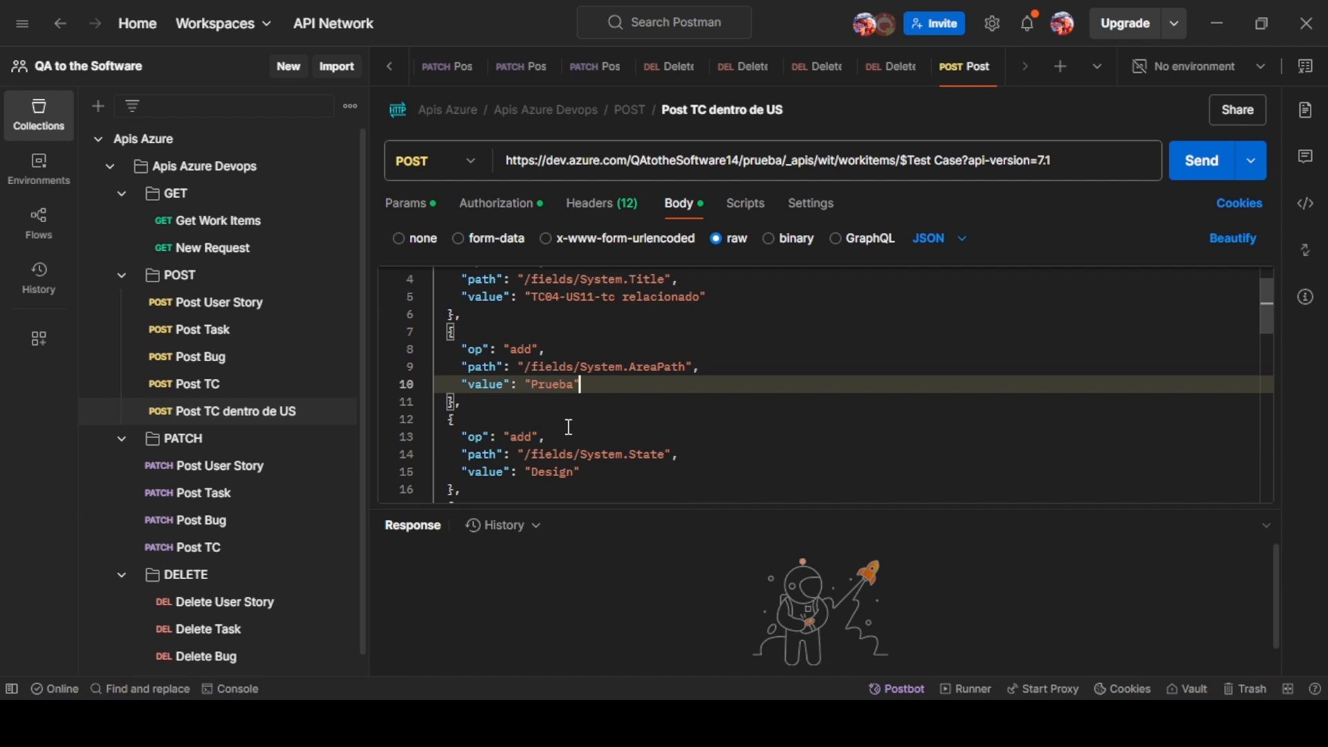
{"action": "scroll", "coordinate": [556, 454], "scroll_direction": "down", "scroll_amount": 1}
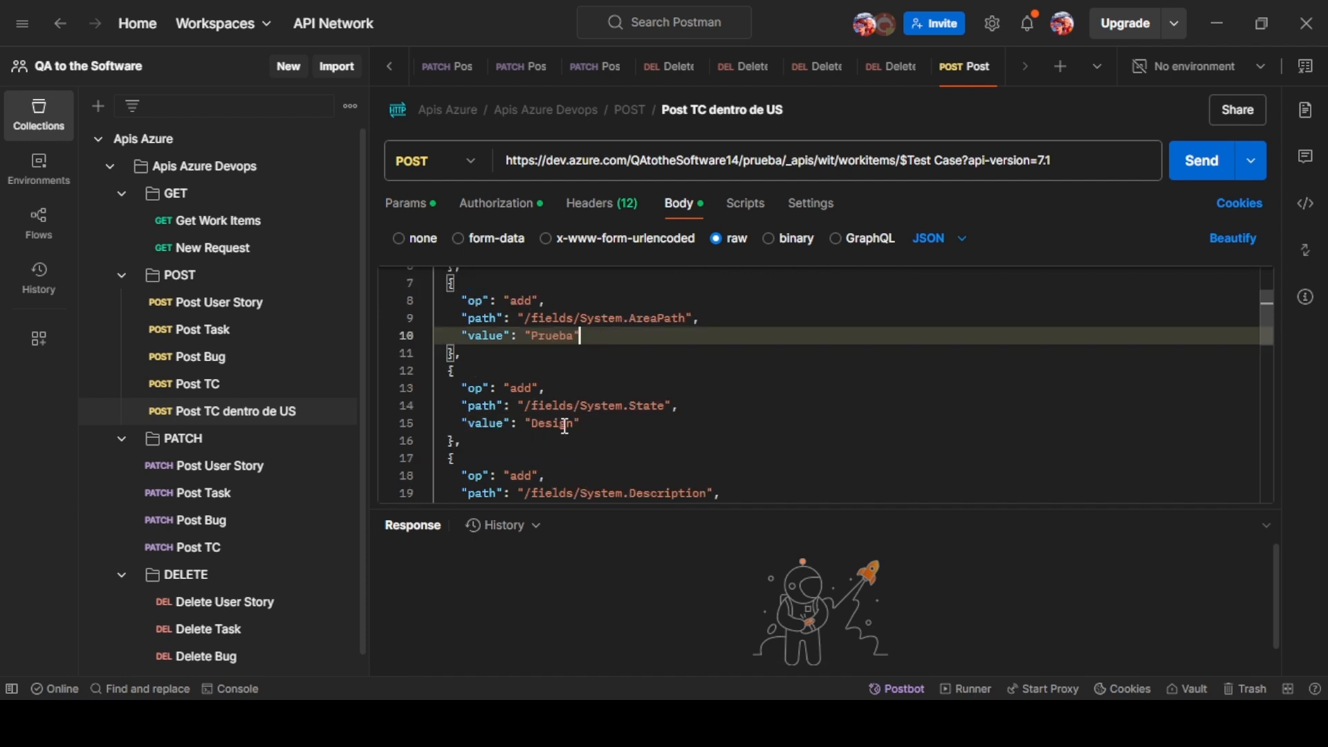
{"action": "scroll", "coordinate": [559, 426], "scroll_direction": "down", "scroll_amount": 1}
{"action": "scroll", "coordinate": [559, 426], "scroll_direction": "down", "scroll_amount": 1}
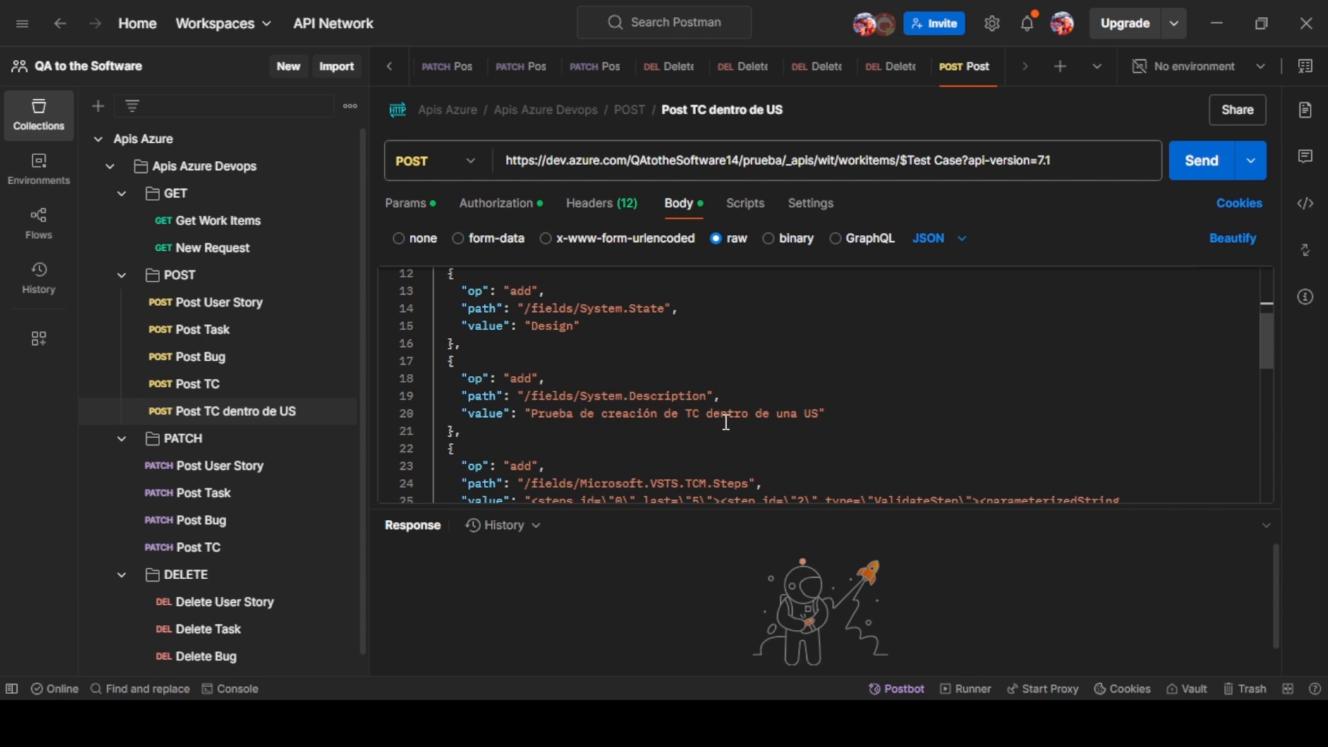
{"action": "scroll", "coordinate": [726, 422], "scroll_direction": "down", "scroll_amount": 1}
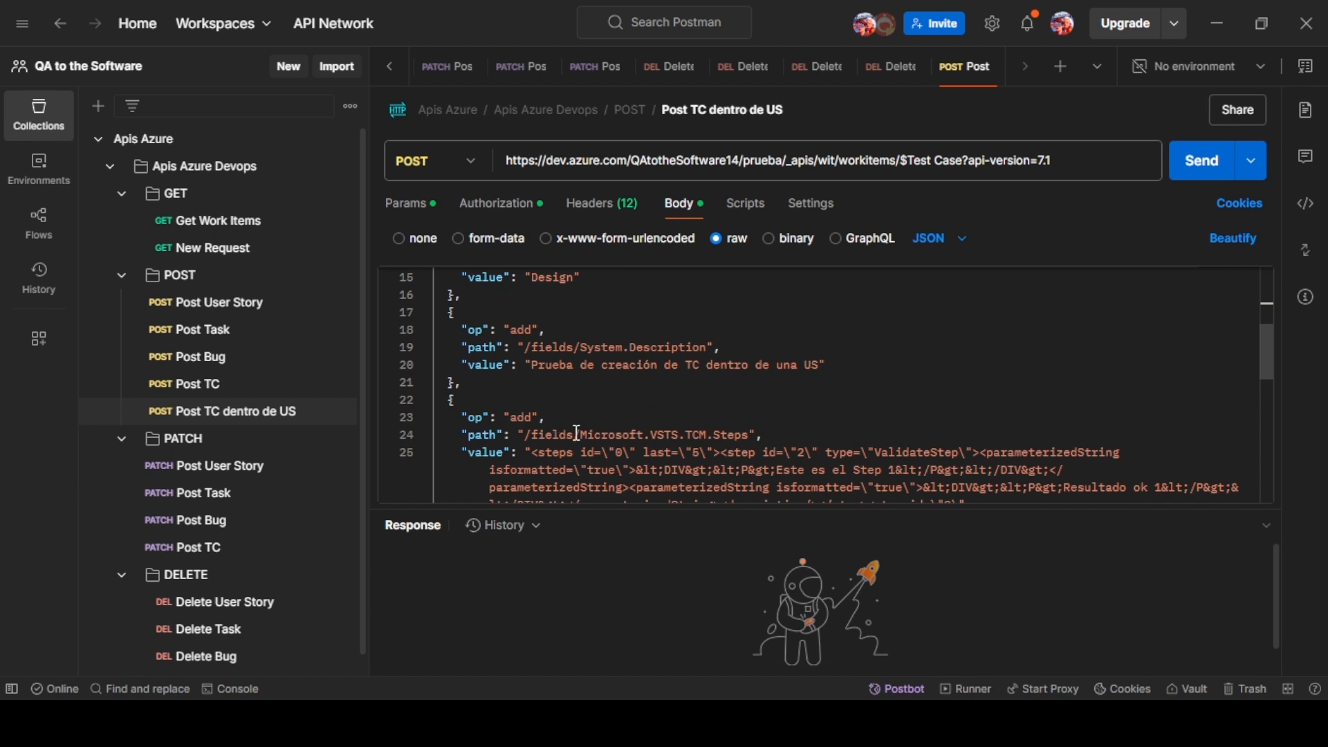
{"action": "scroll", "coordinate": [623, 436], "scroll_direction": "down", "scroll_amount": 1}
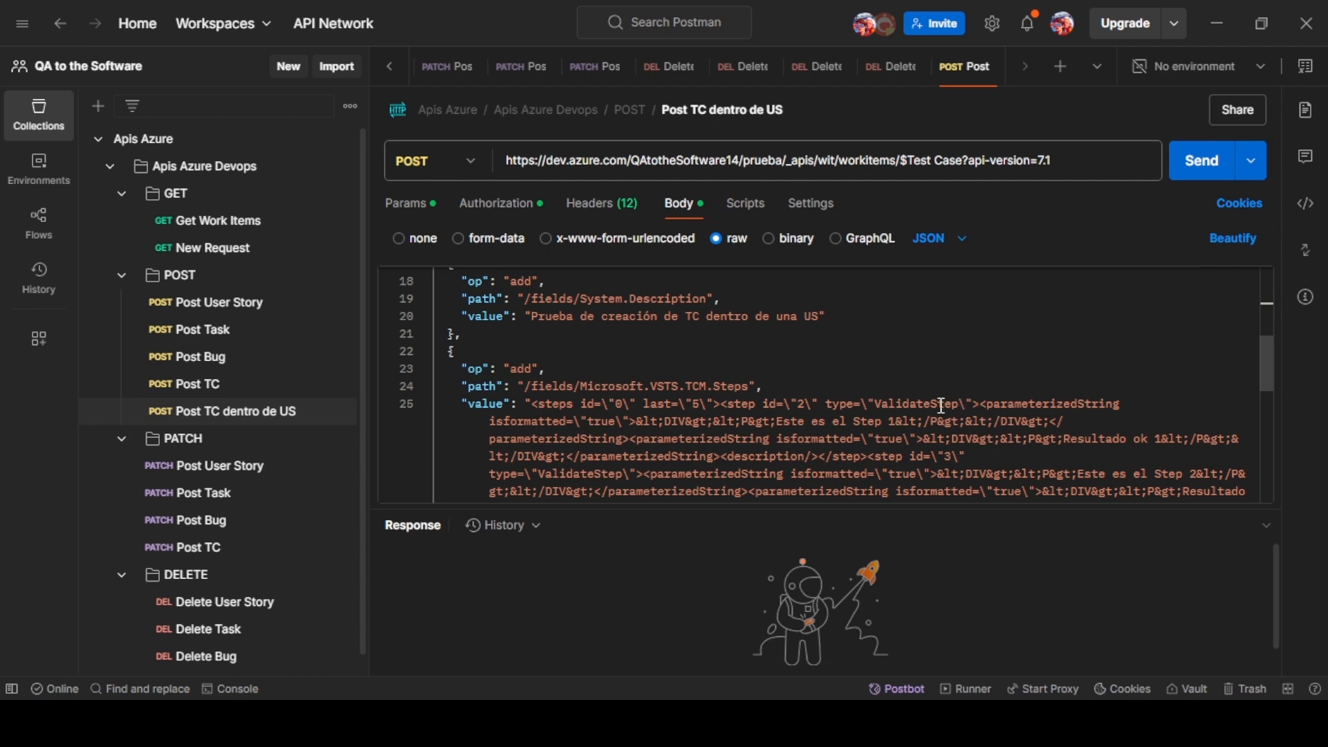
{"action": "scroll", "coordinate": [942, 406], "scroll_direction": "down", "scroll_amount": 1}
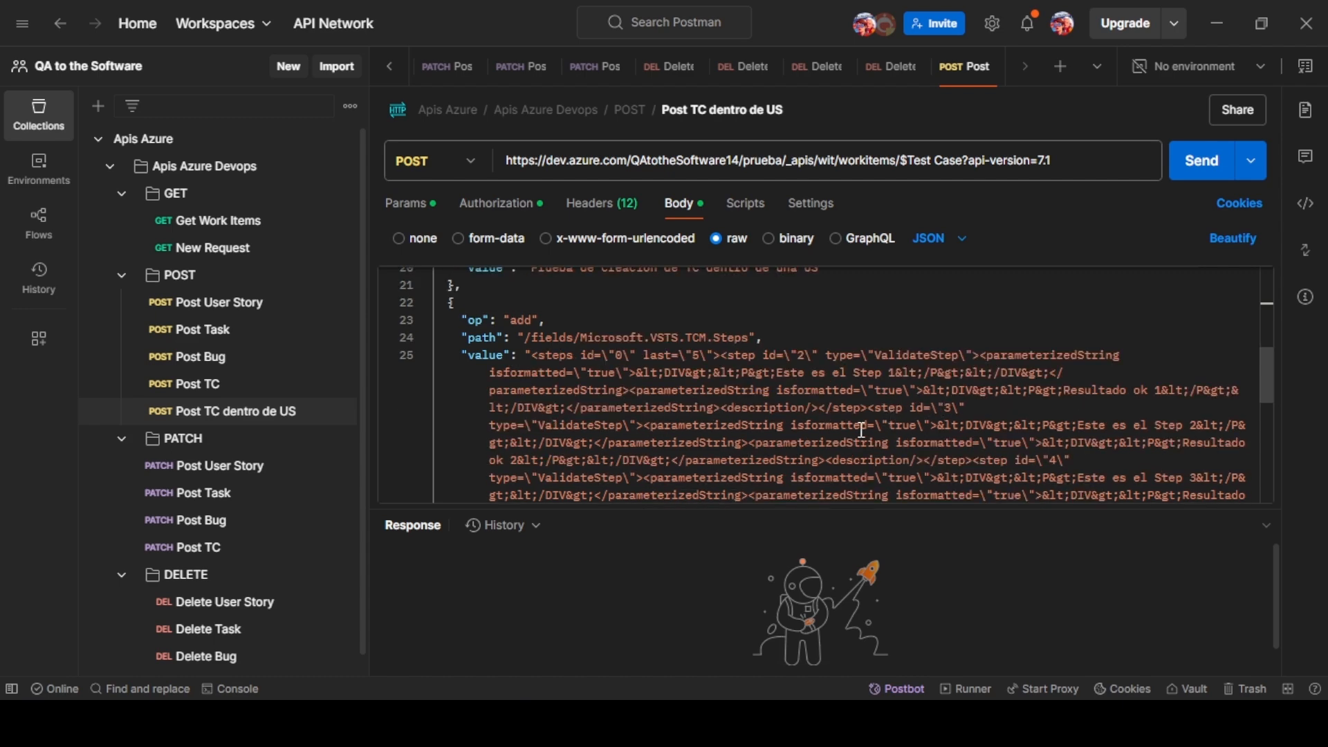
{"action": "scroll", "coordinate": [863, 430], "scroll_direction": "down", "scroll_amount": 1}
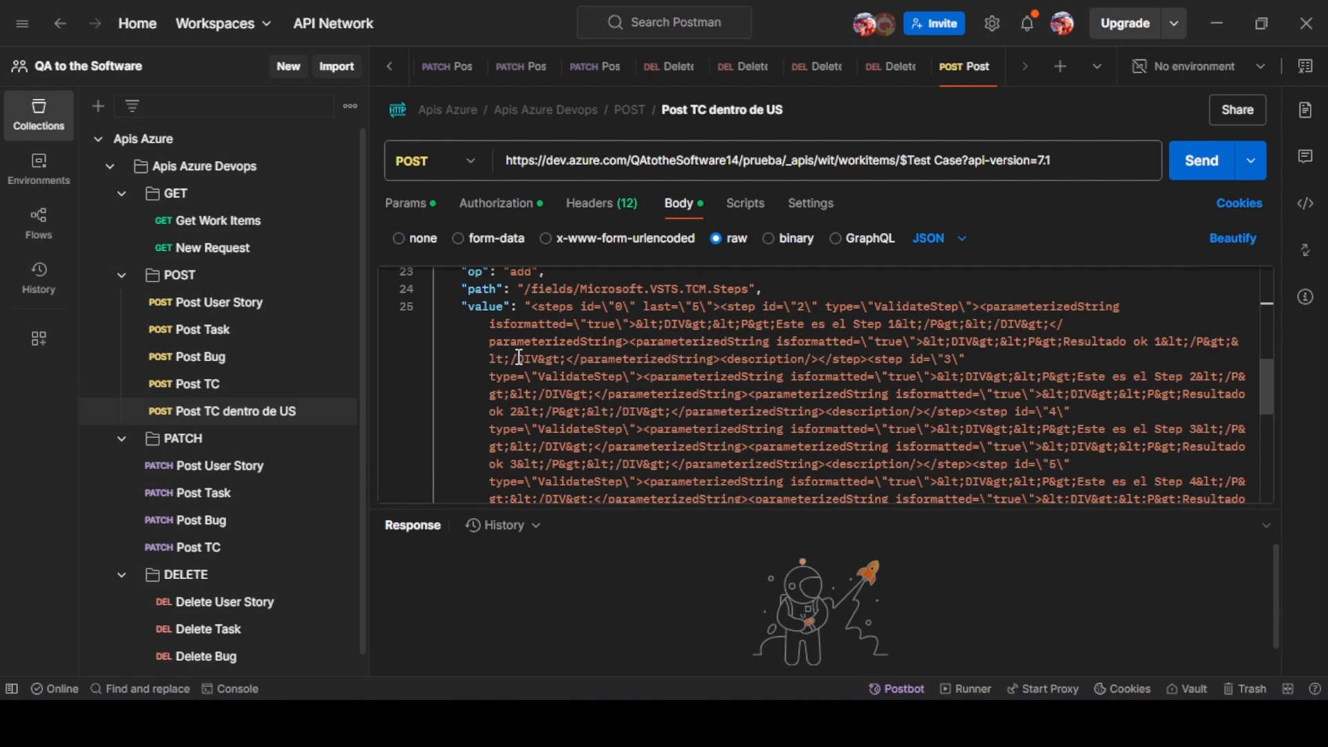
{"action": "scroll", "coordinate": [519, 354], "scroll_direction": "down", "scroll_amount": 2}
{"action": "scroll", "coordinate": [519, 357], "scroll_direction": "down", "scroll_amount": 2}
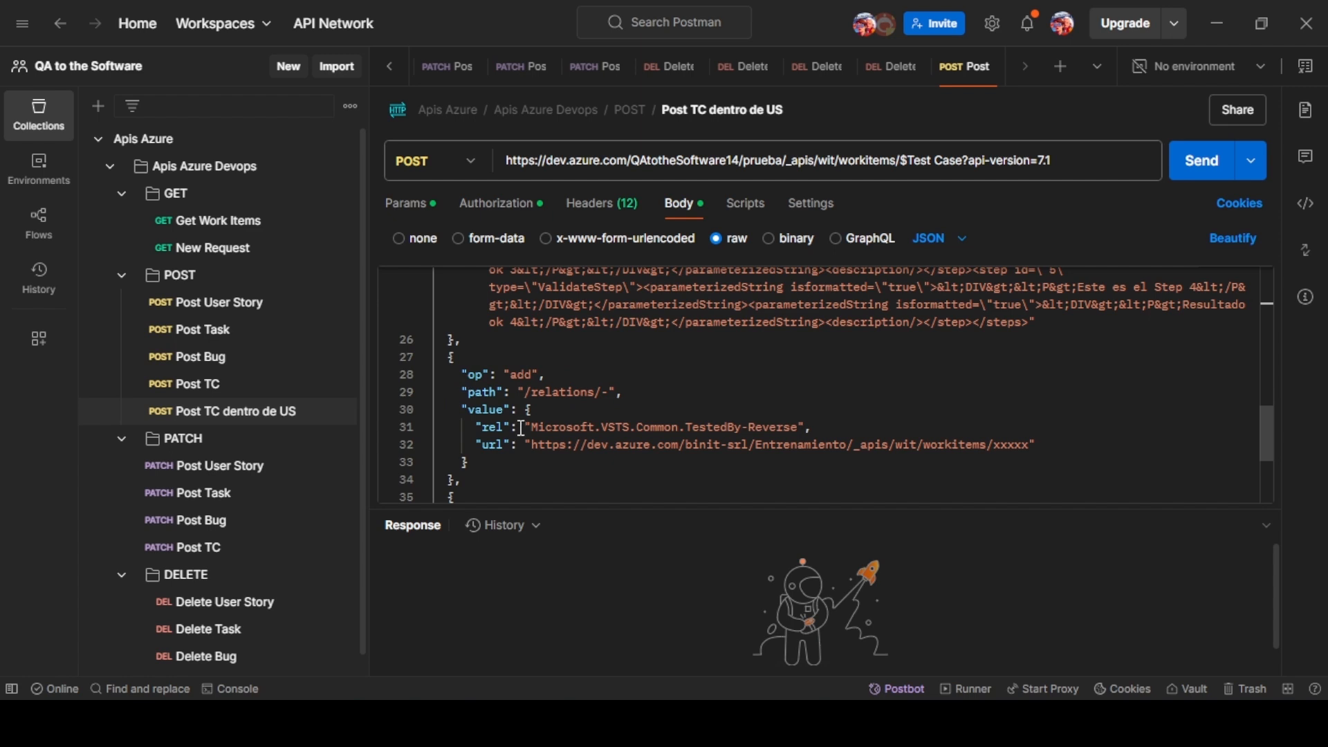
{"action": "double_click", "coordinate": [727, 425]}
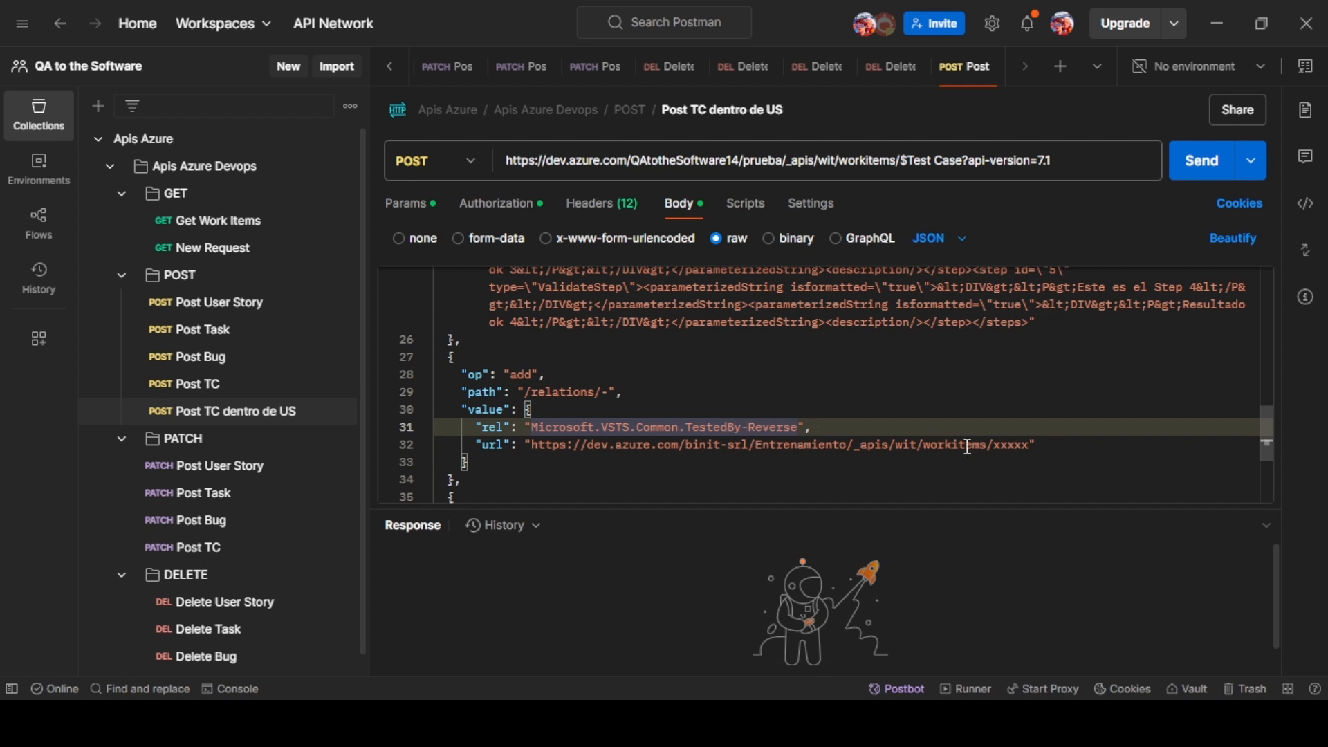
Set the work item ID in the relation URL to 11, checking the user story's number on the Azure DevOps board.
{"action": "double_click", "coordinate": [1020, 449]}
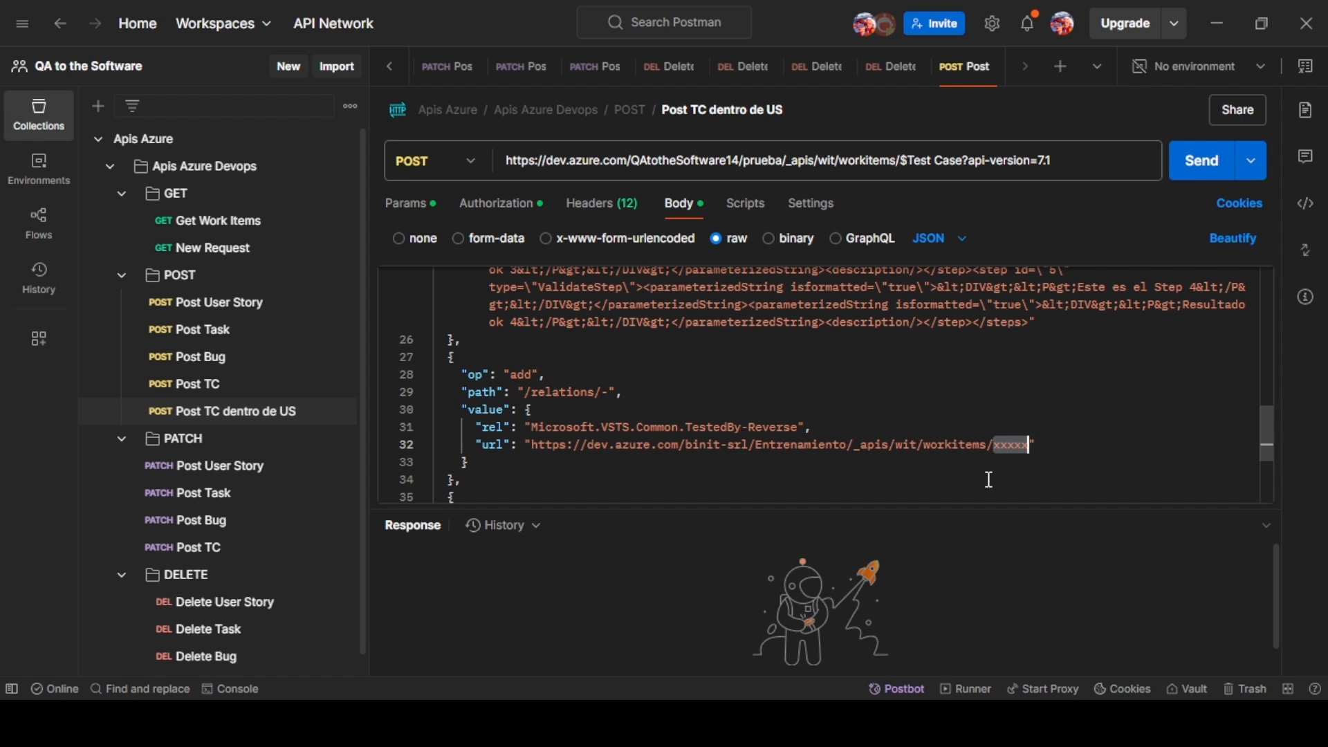
{"action": "key", "text": "alt+Tab"}
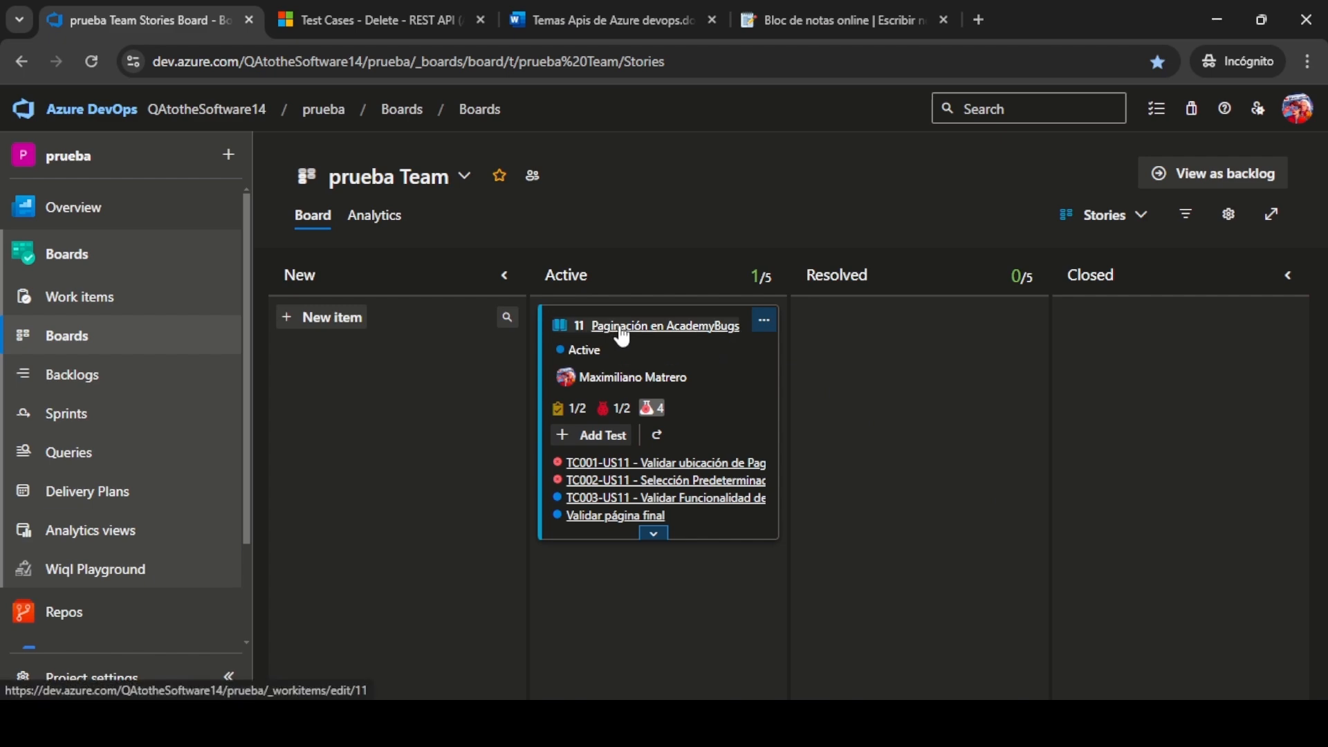
{"action": "key", "text": "alt+Tab"}
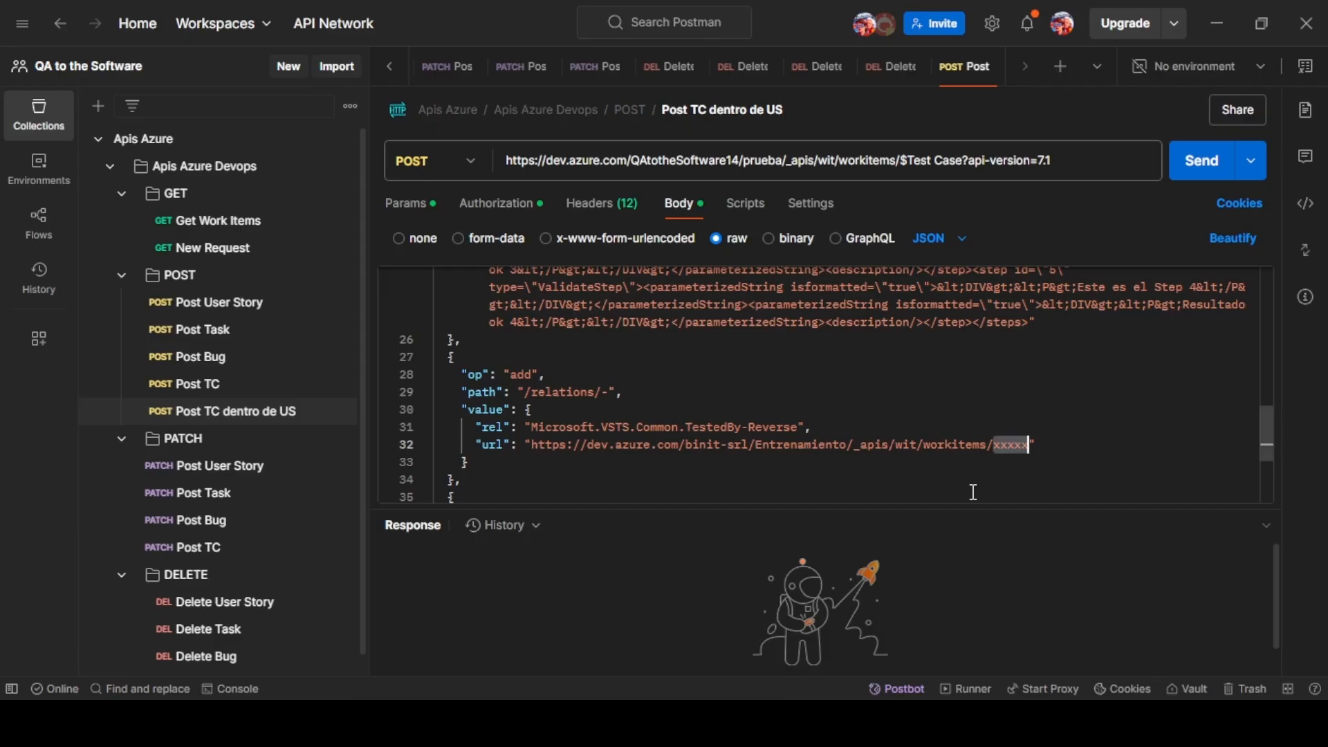
{"action": "type", "text": "11"}
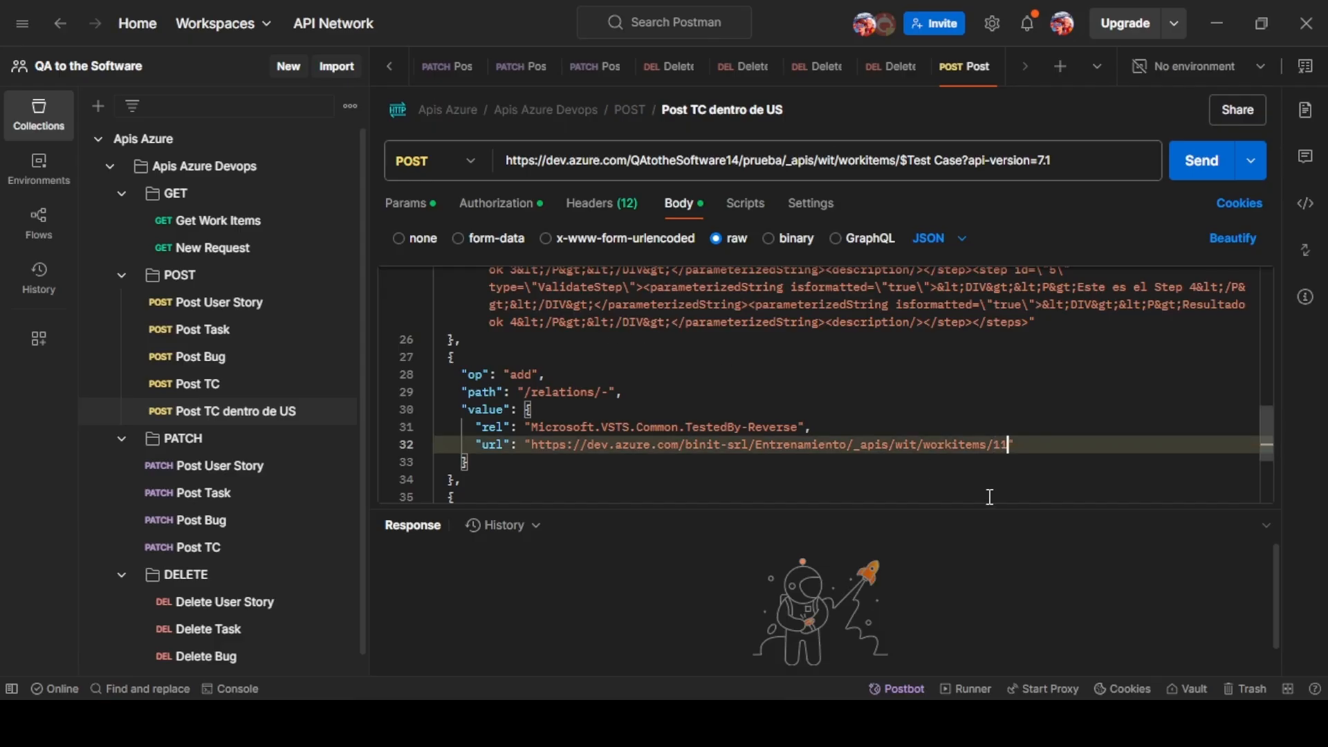
Check the System.Tags entry at the end of the request body and look back over the body to its beginning.
{"action": "scroll", "coordinate": [725, 453], "scroll_direction": "down", "scroll_amount": 1}
{"action": "scroll", "coordinate": [725, 454], "scroll_direction": "down", "scroll_amount": 1}
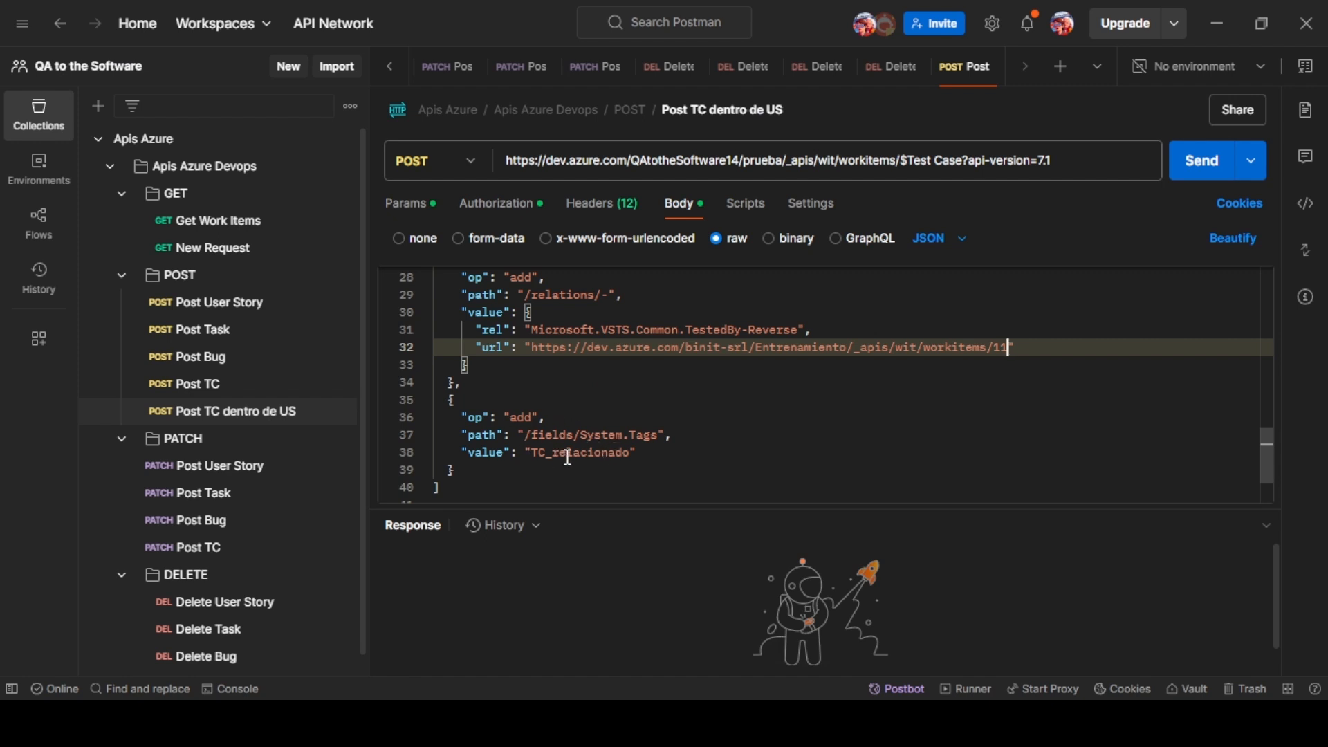
{"action": "scroll", "coordinate": [546, 433], "scroll_direction": "down", "scroll_amount": 1}
{"action": "scroll", "coordinate": [549, 435], "scroll_direction": "up", "scroll_amount": 1}
{"action": "scroll", "coordinate": [580, 414], "scroll_direction": "up", "scroll_amount": 3}
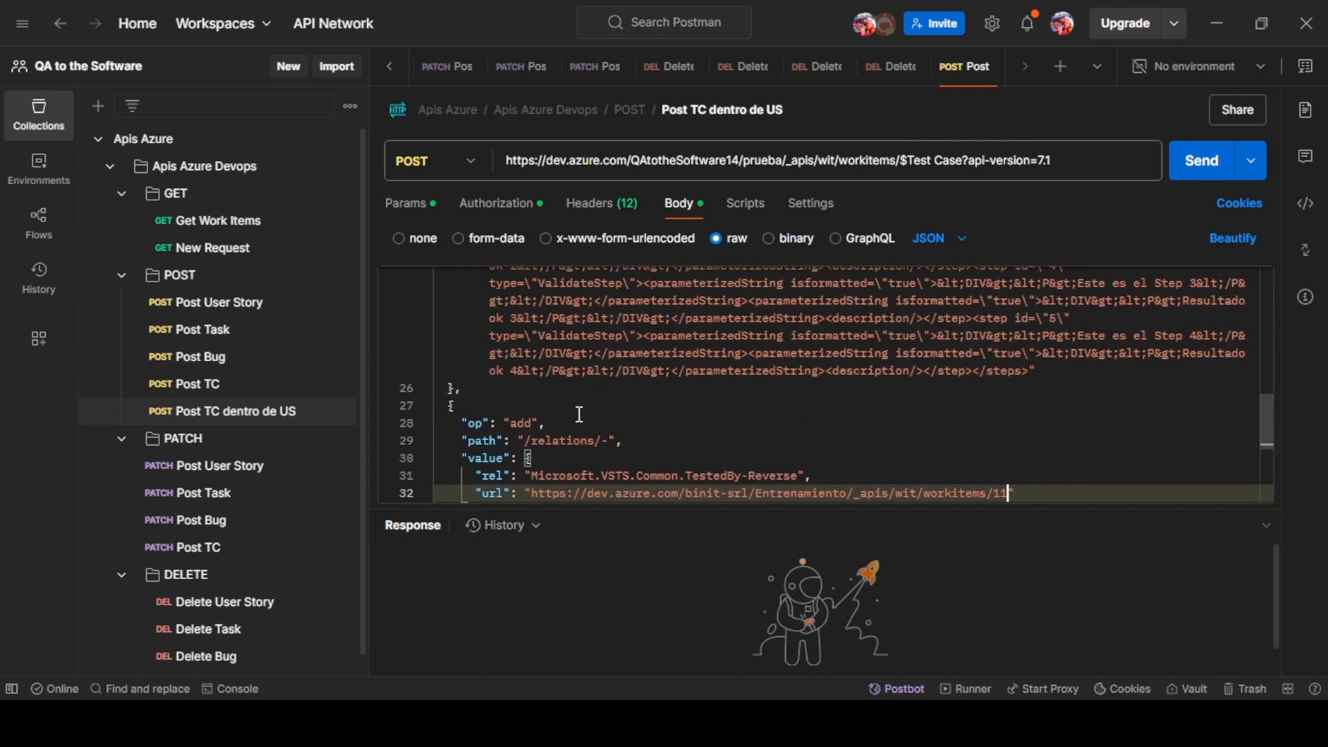
{"action": "scroll", "coordinate": [580, 415], "scroll_direction": "up", "scroll_amount": 10}
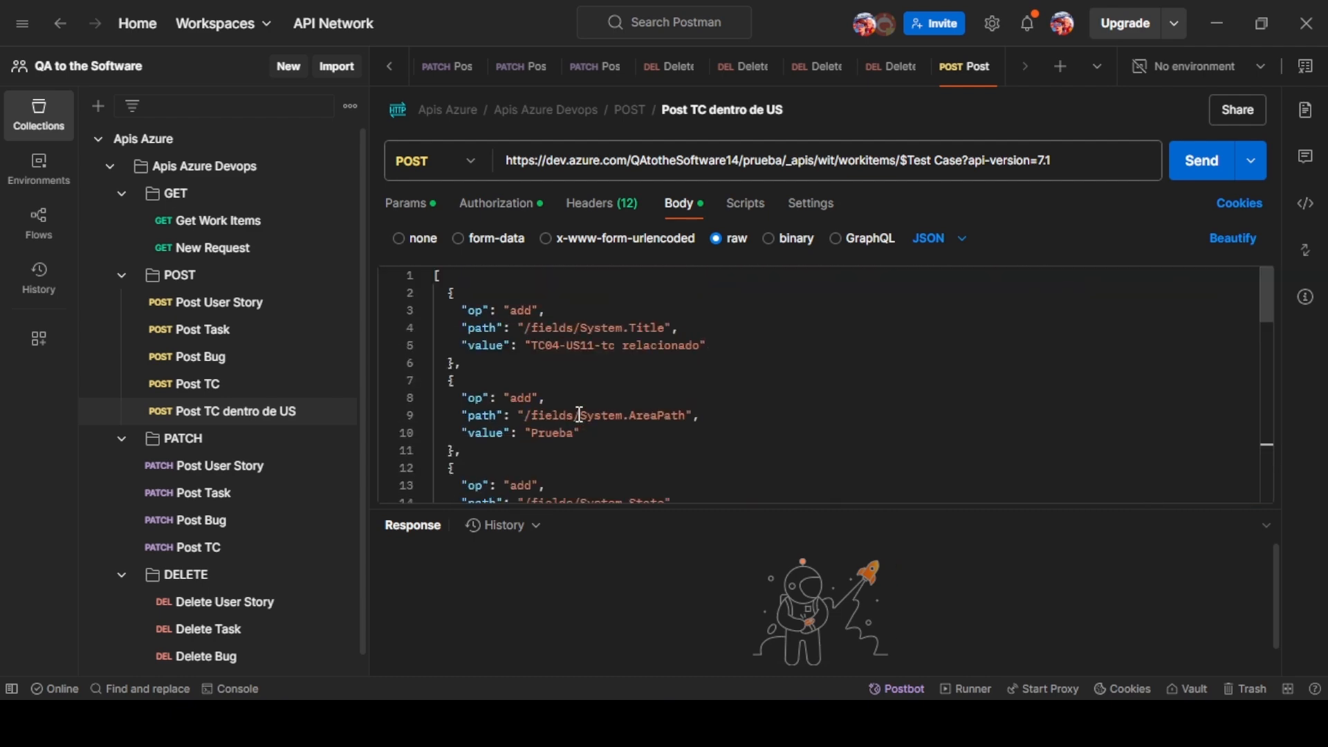
Send the Post TC dentro de US request and look through the start of the JSON response in an enlarged response area.
{"action": "left_click", "coordinate": [487, 291]}
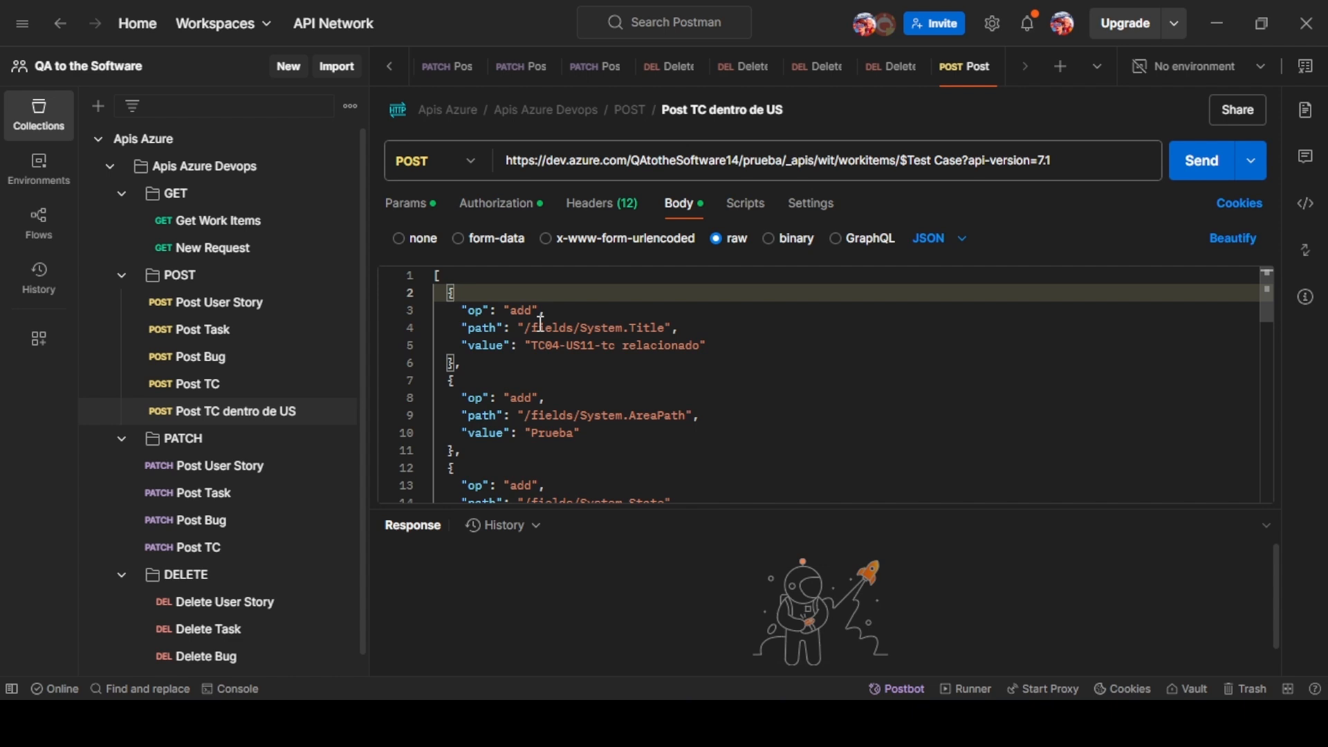
{"action": "left_click", "coordinate": [1196, 179]}
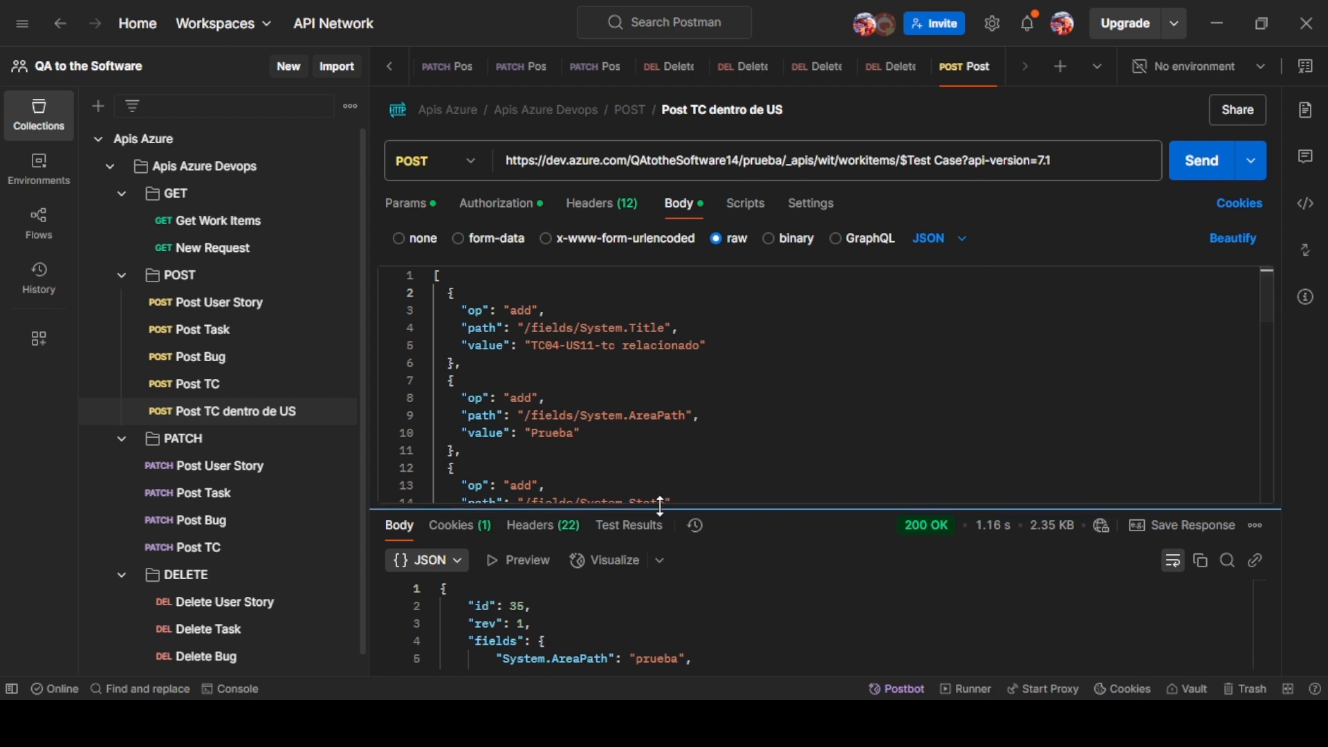
{"action": "left_click_drag", "start_coordinate": [661, 507], "coordinate": [658, 436]}
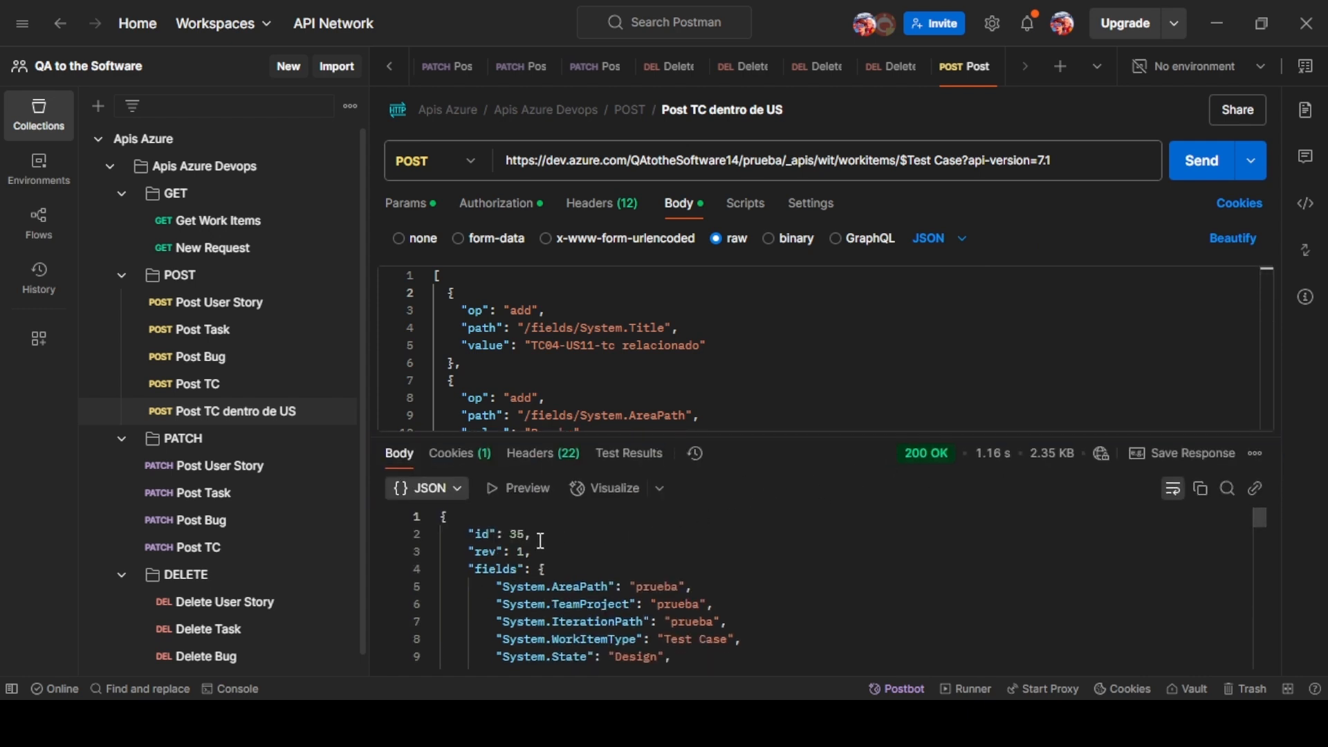
{"action": "scroll", "coordinate": [565, 555], "scroll_direction": "down", "scroll_amount": 5}
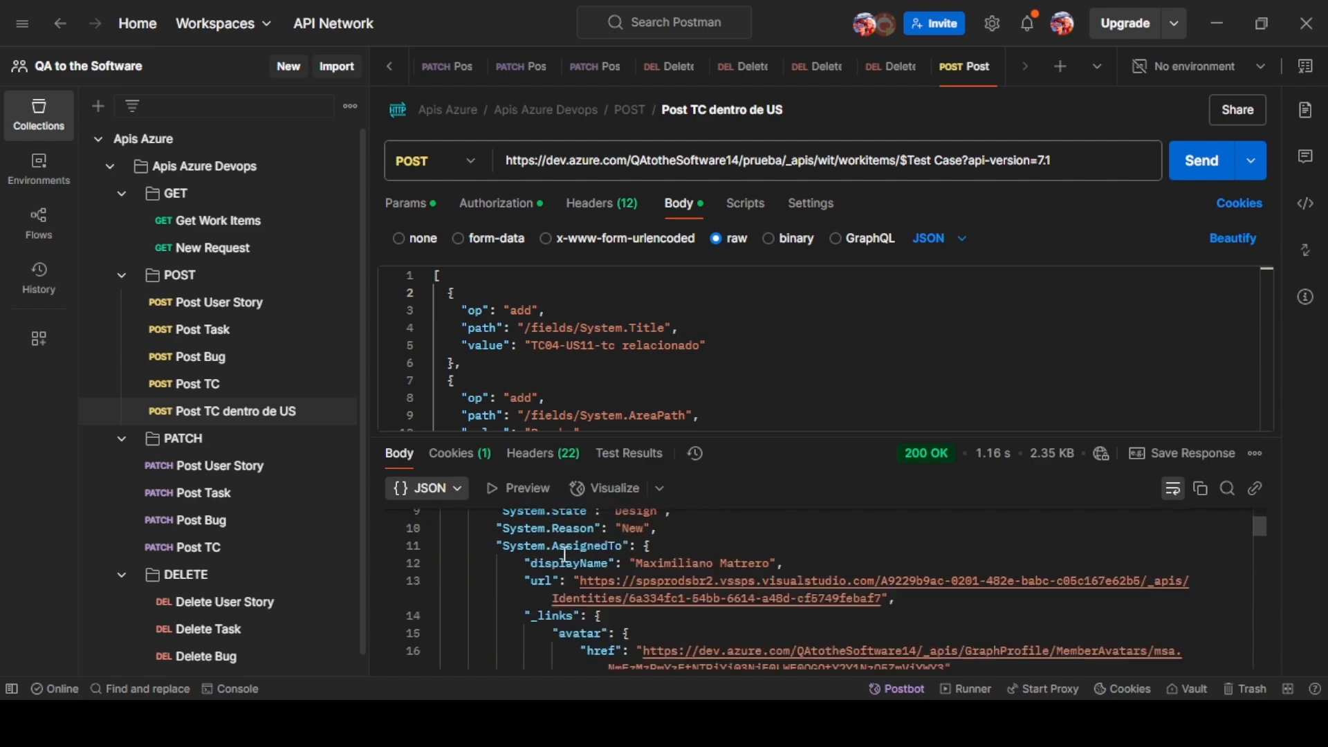
{"action": "scroll", "coordinate": [566, 554], "scroll_direction": "up", "scroll_amount": 6}
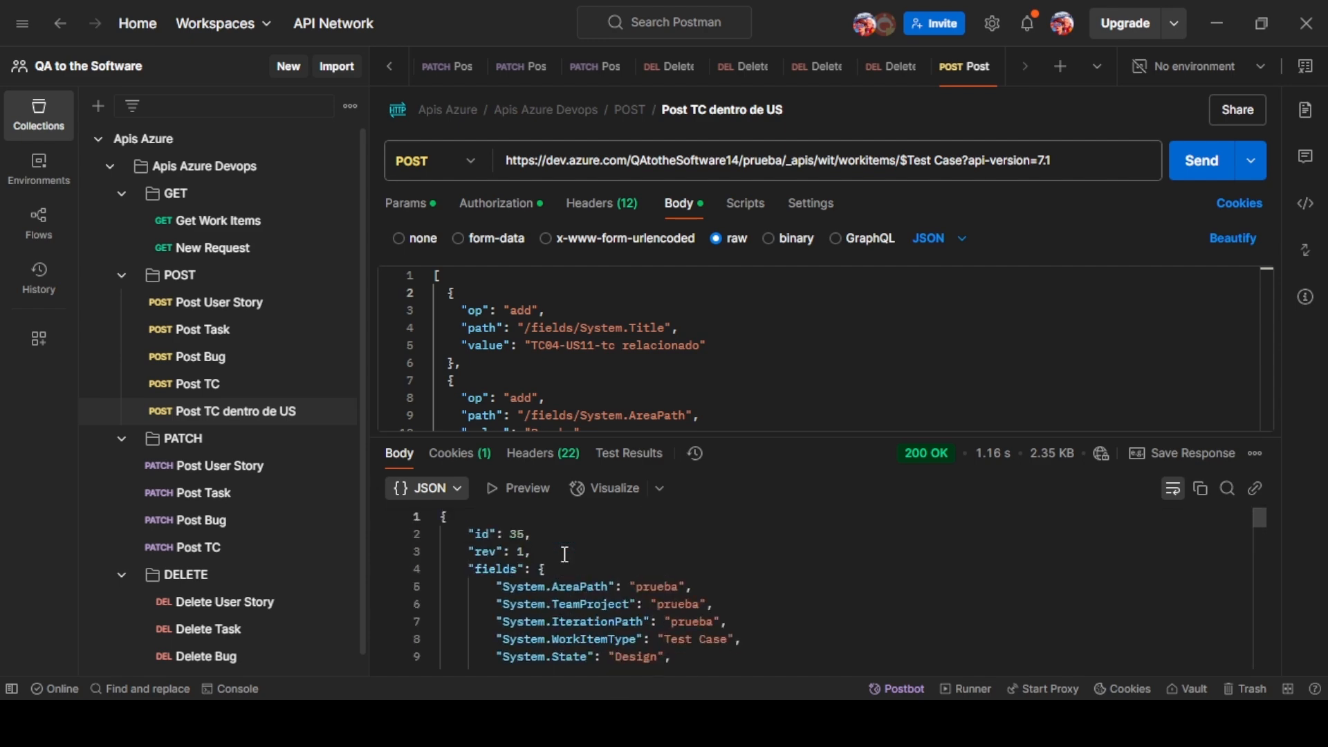
Switch to the Azure DevOps board in the browser, reload it and expand the test list on user story 11.
{"action": "key", "text": "alt+Tab"}
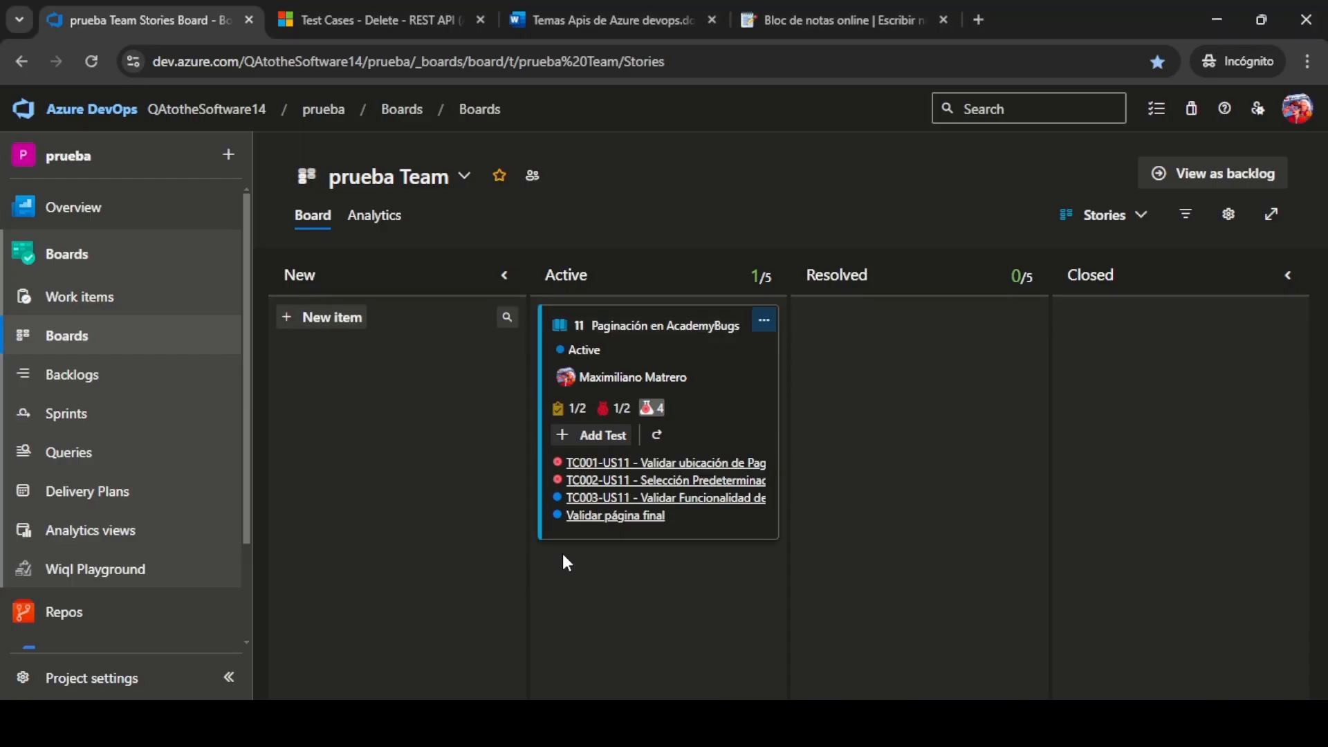
{"action": "left_click", "coordinate": [671, 62]}
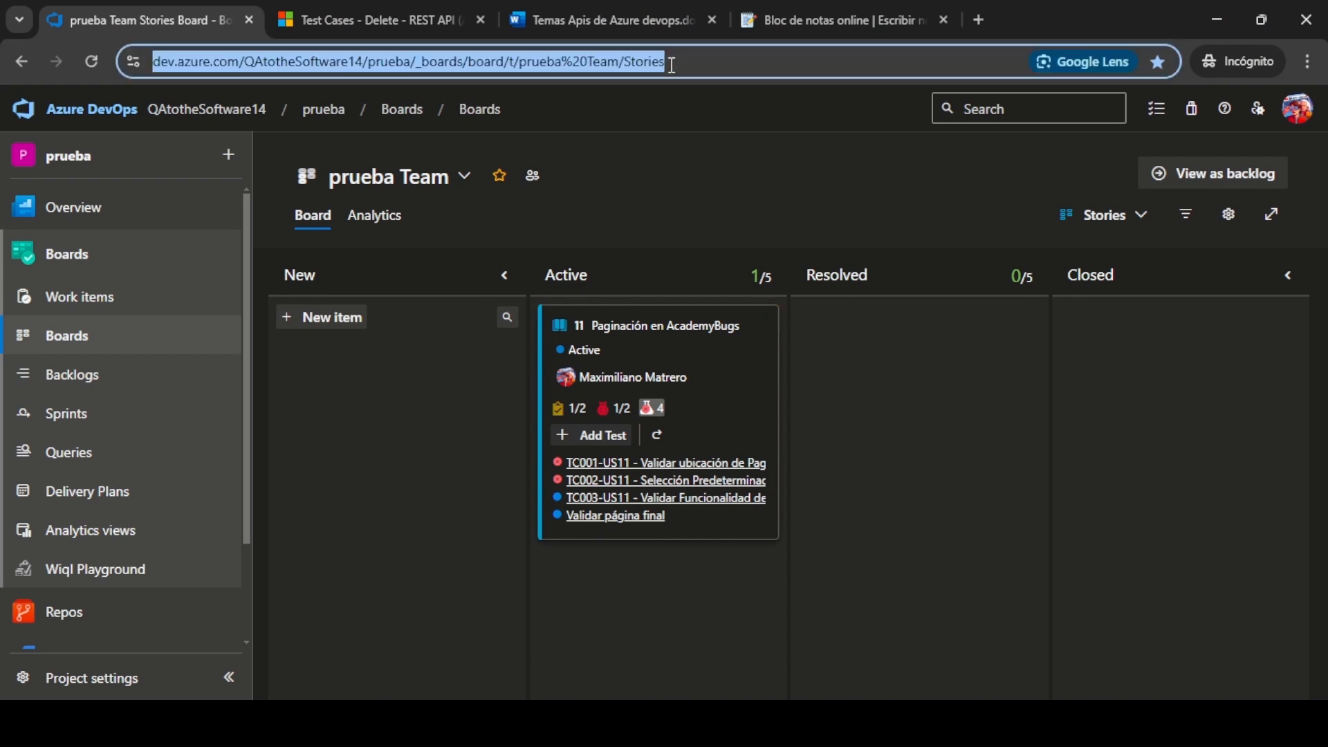
{"action": "key", "text": "Return"}
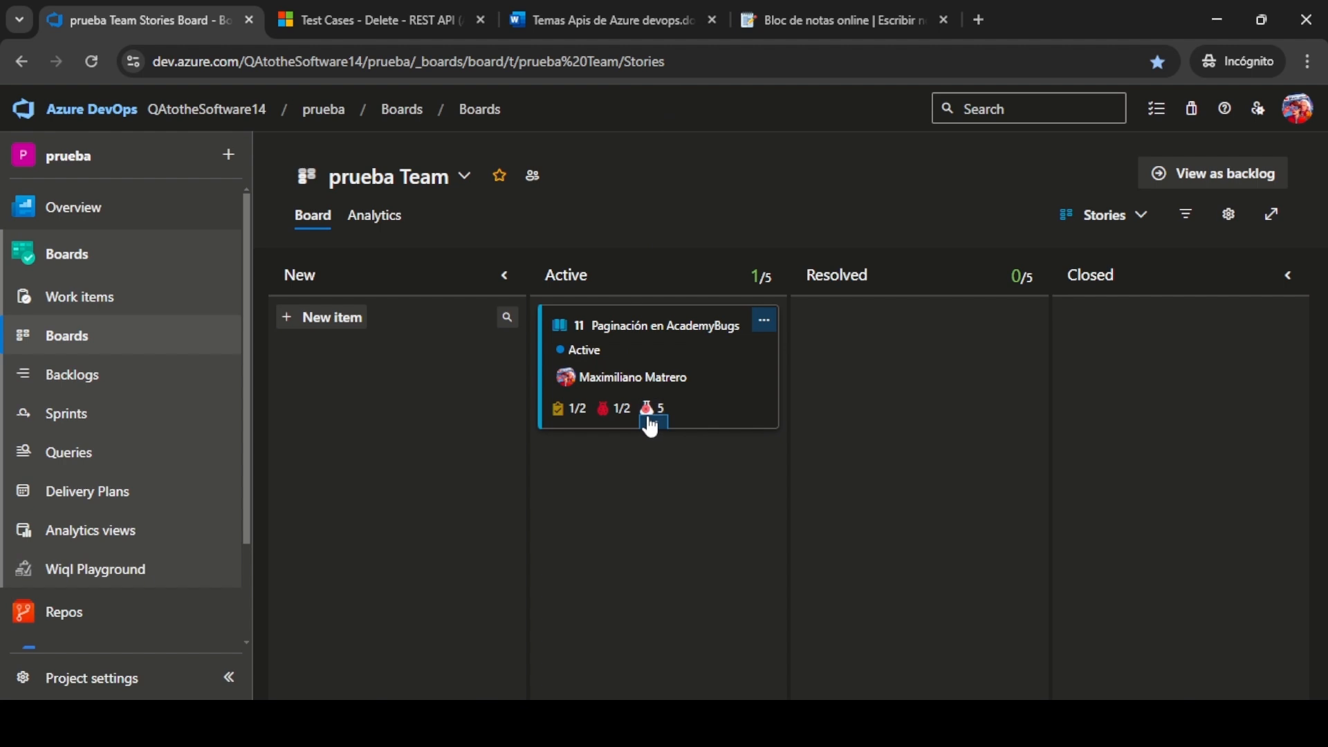
{"action": "left_click", "coordinate": [649, 415]}
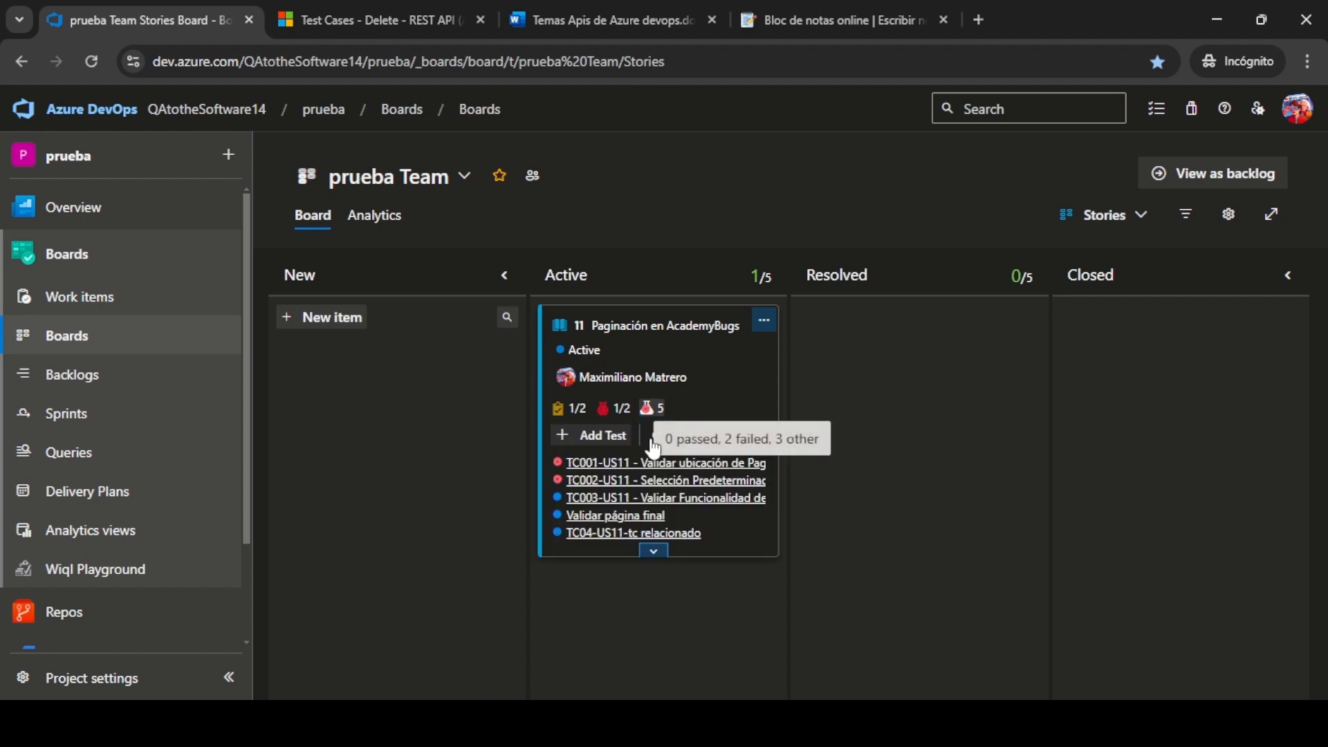
Open the TC04-US11-tc relacionado test case and check its steps and related work item.
{"action": "left_click", "coordinate": [589, 535]}
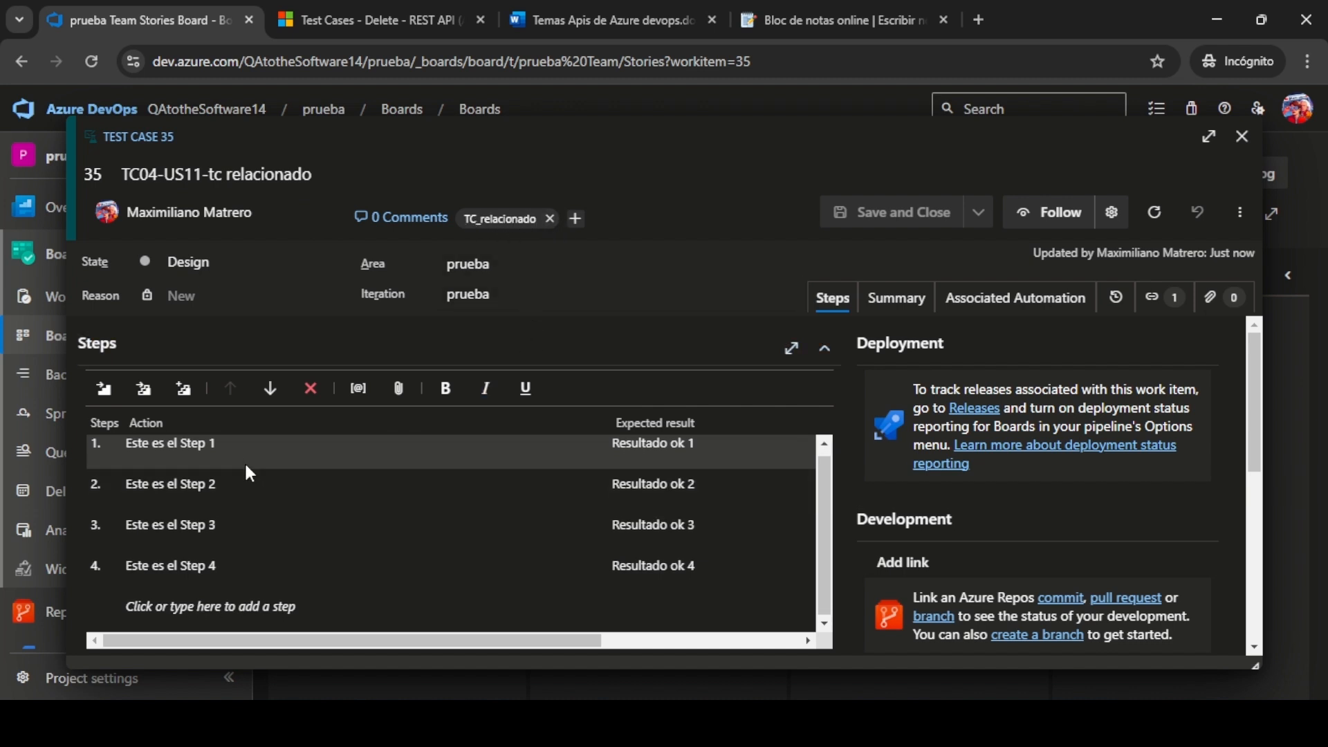
{"action": "scroll", "coordinate": [253, 512], "scroll_direction": "down", "scroll_amount": 2}
{"action": "scroll", "coordinate": [255, 519], "scroll_direction": "down", "scroll_amount": 5}
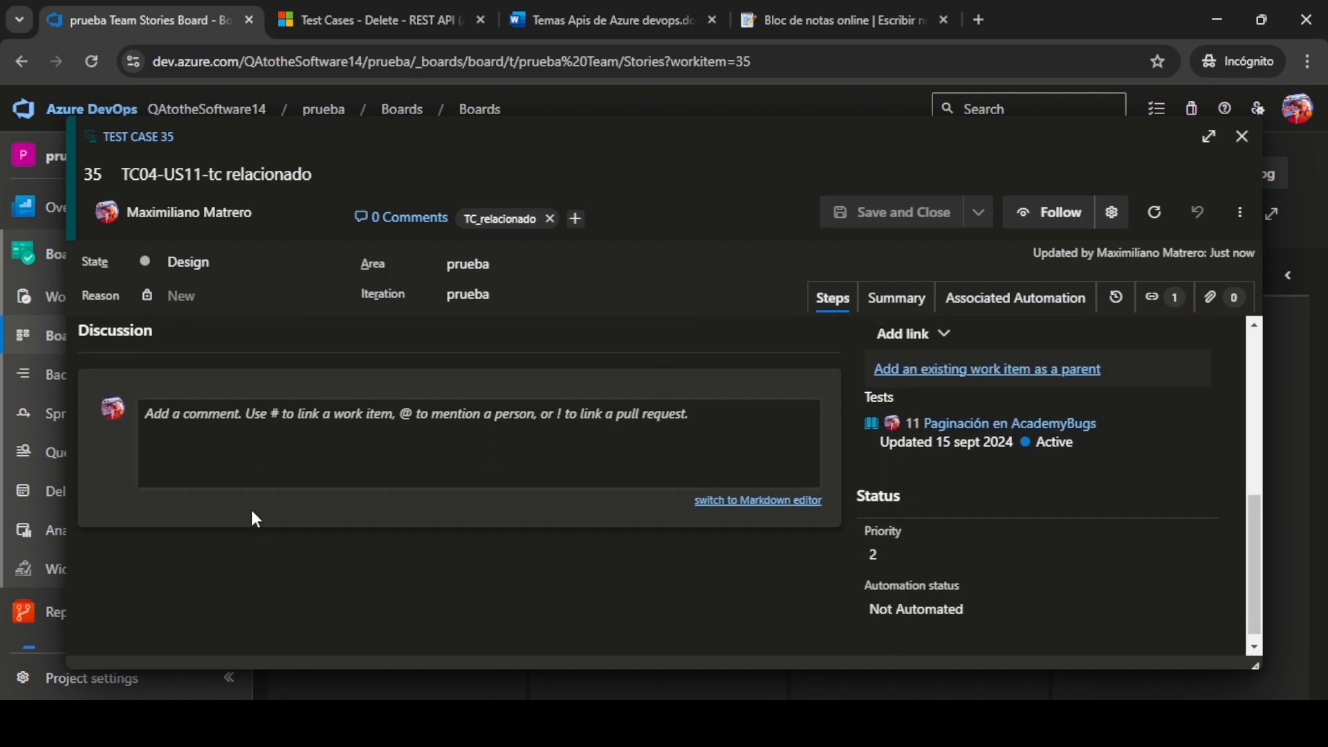
{"action": "scroll", "coordinate": [256, 519], "scroll_direction": "up", "scroll_amount": 6}
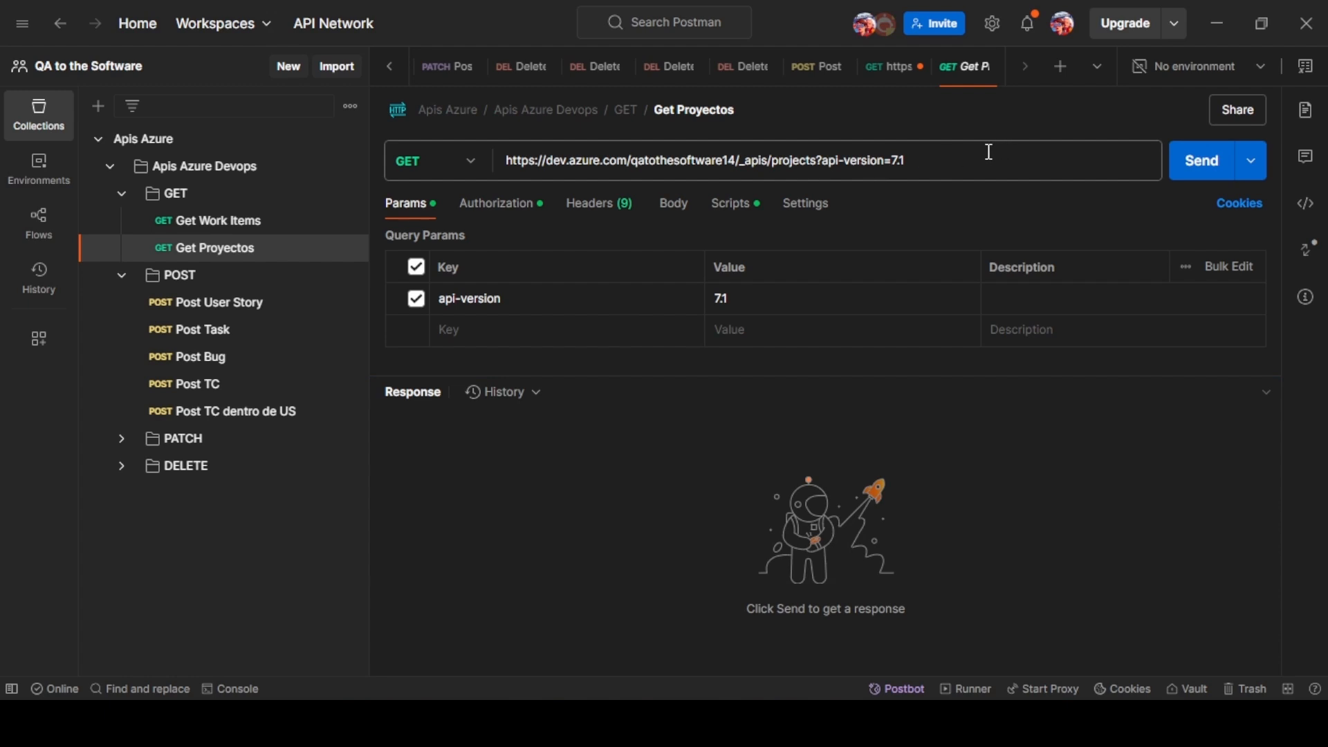
Send the Get Proyectos request in Postman and enlarge the response area to read the returned JSON.
{"action": "left_click", "coordinate": [1207, 164]}
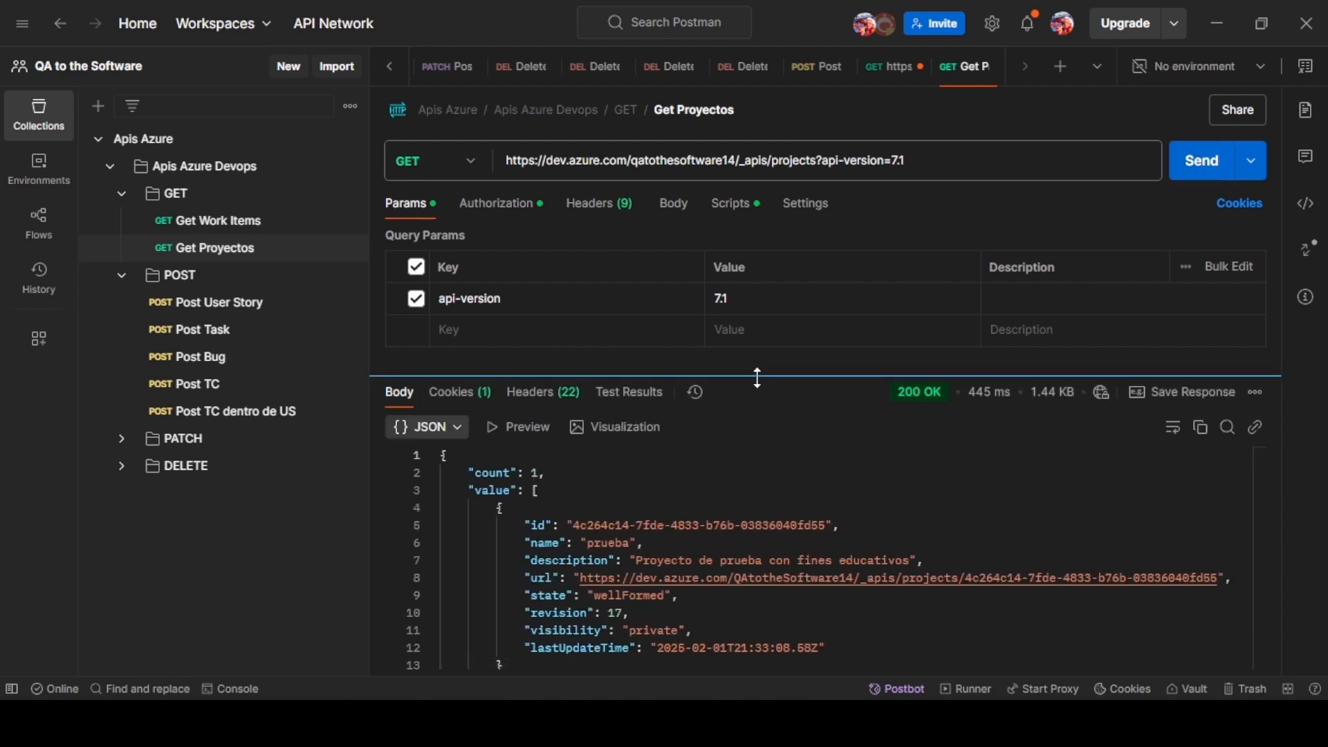
{"action": "left_click_drag", "start_coordinate": [759, 377], "coordinate": [759, 331]}
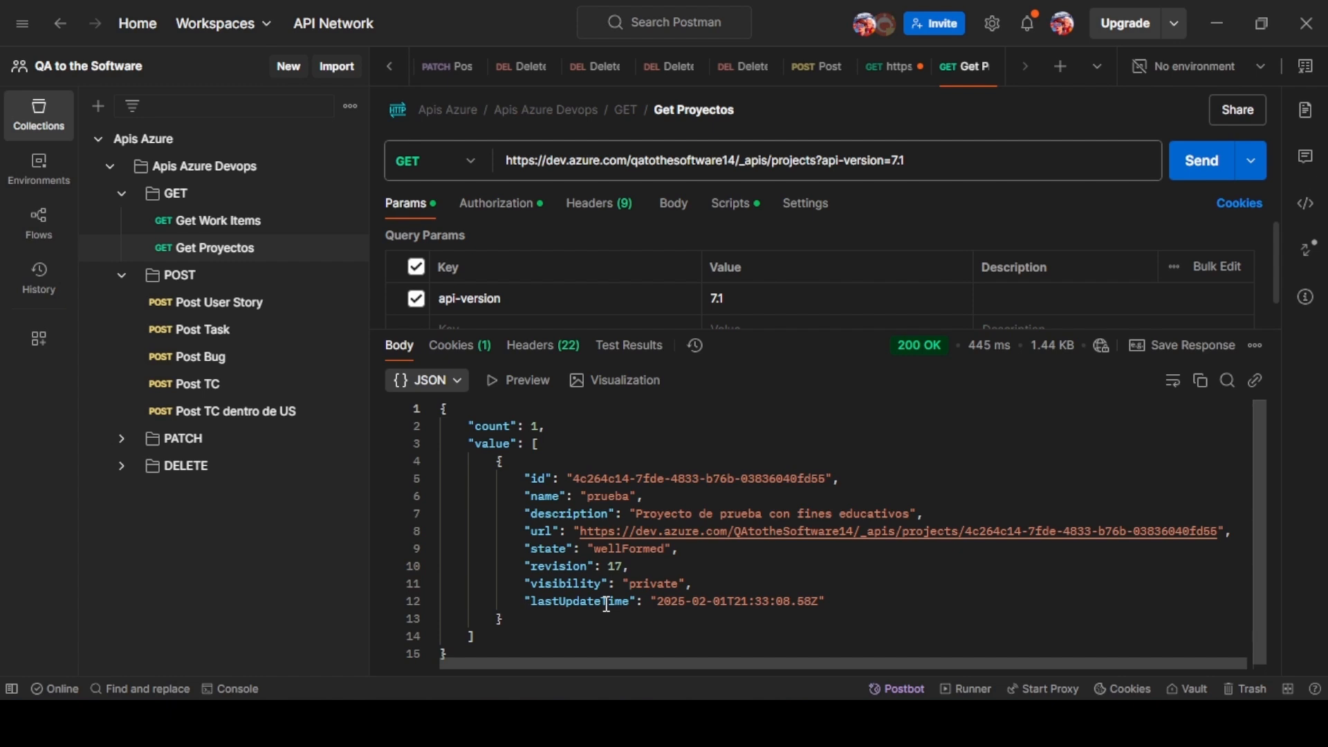
Switch to Visual Studio Code and examine bajada_excel_postman.py, from the API URL and access token to the Excel export.
{"action": "mouse_move", "coordinate": [551, 723]}
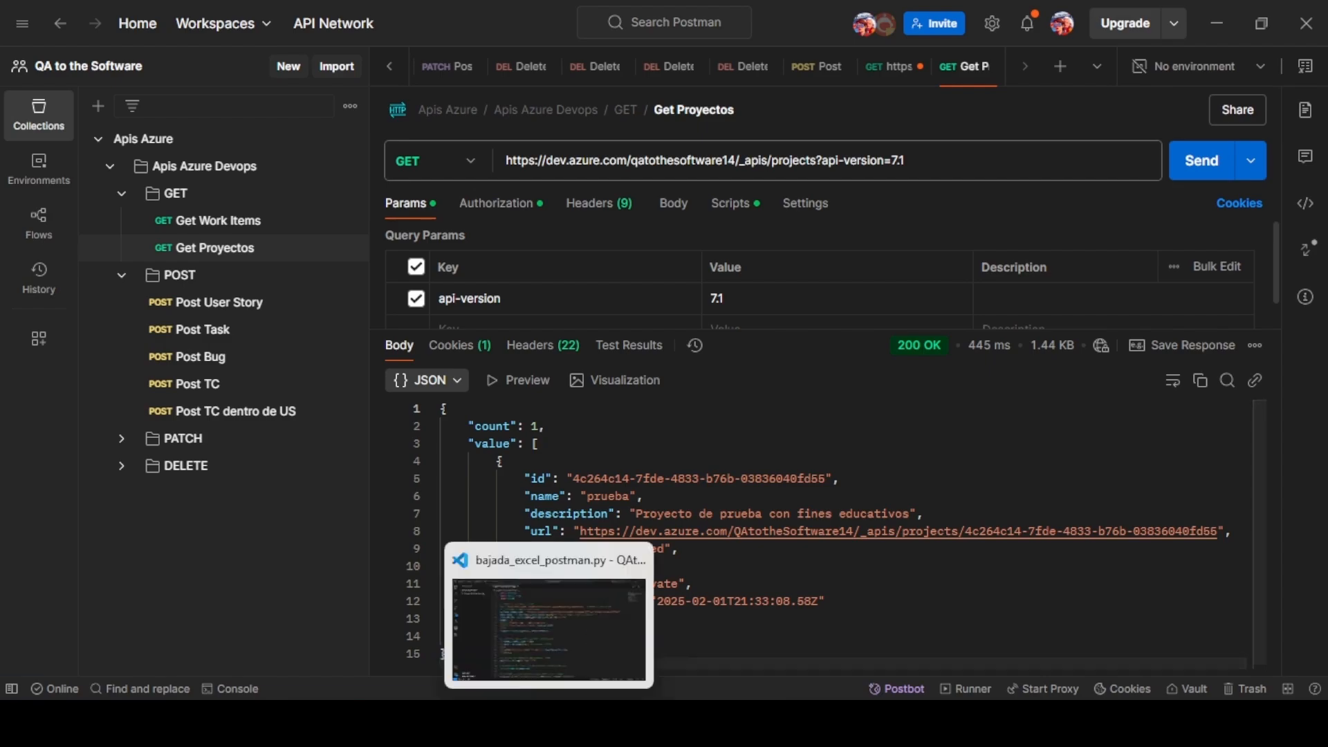
{"action": "left_click", "coordinate": [578, 676]}
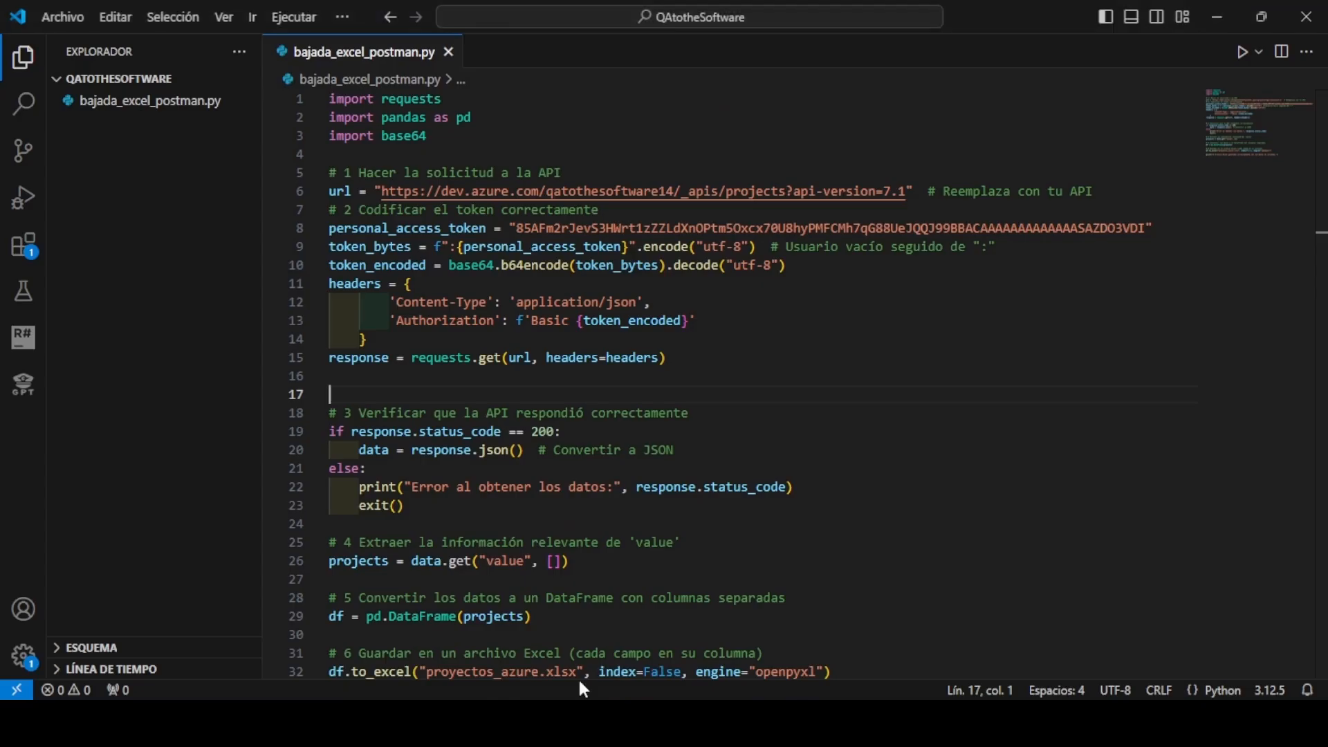
{"action": "left_click", "coordinate": [548, 153]}
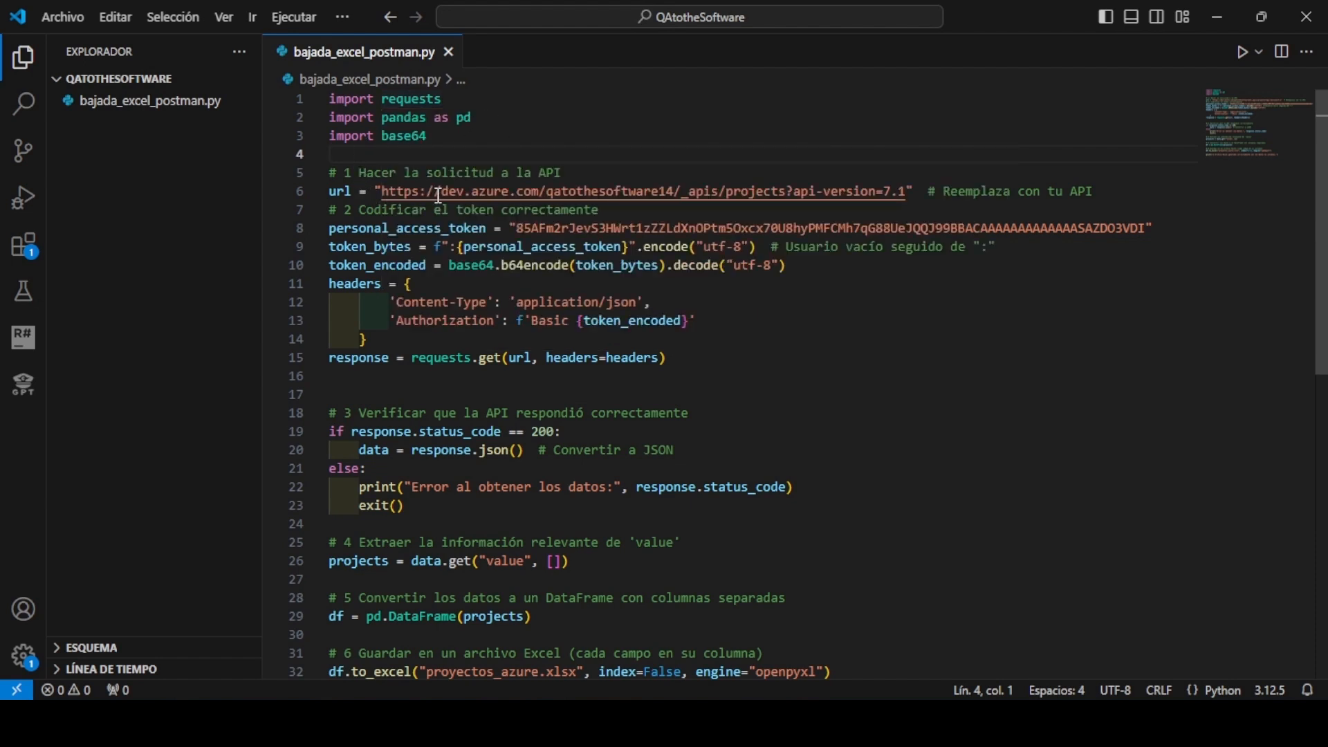
{"action": "left_click", "coordinate": [614, 229]}
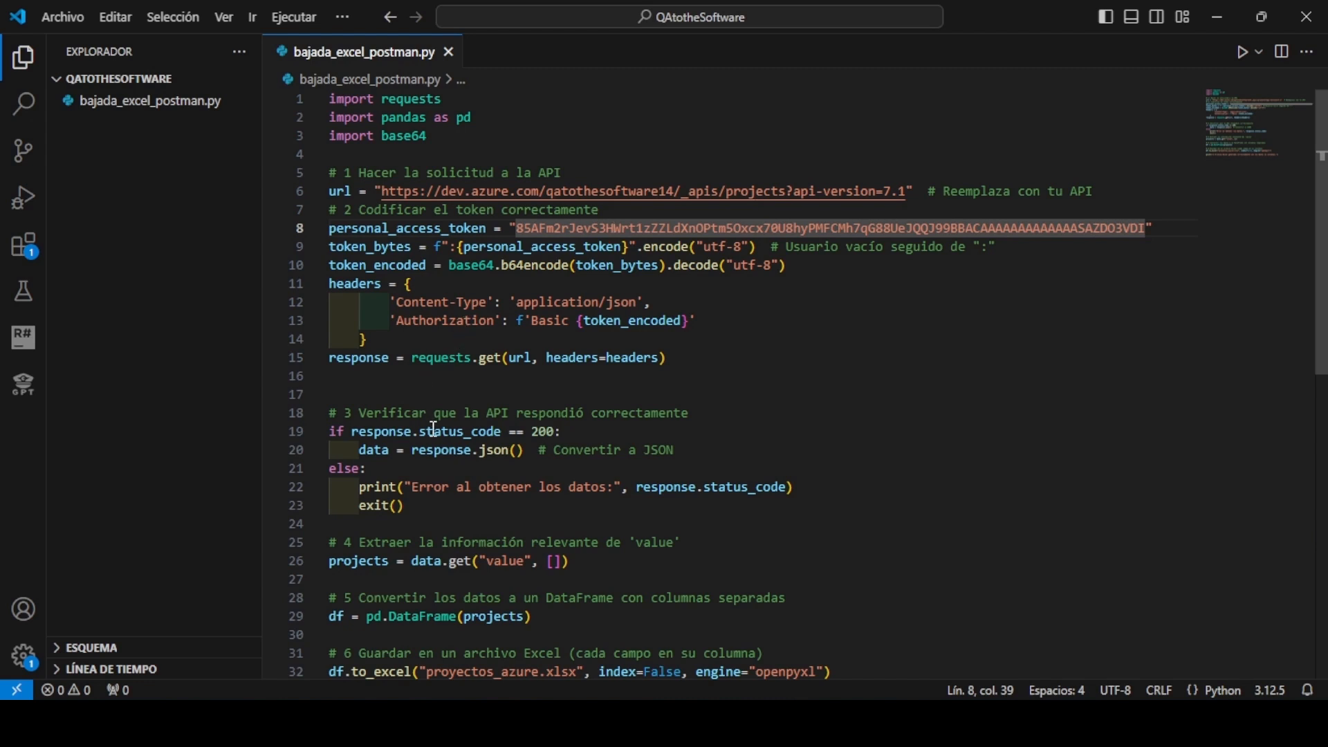
{"action": "scroll", "coordinate": [430, 414], "scroll_direction": "down", "scroll_amount": 1}
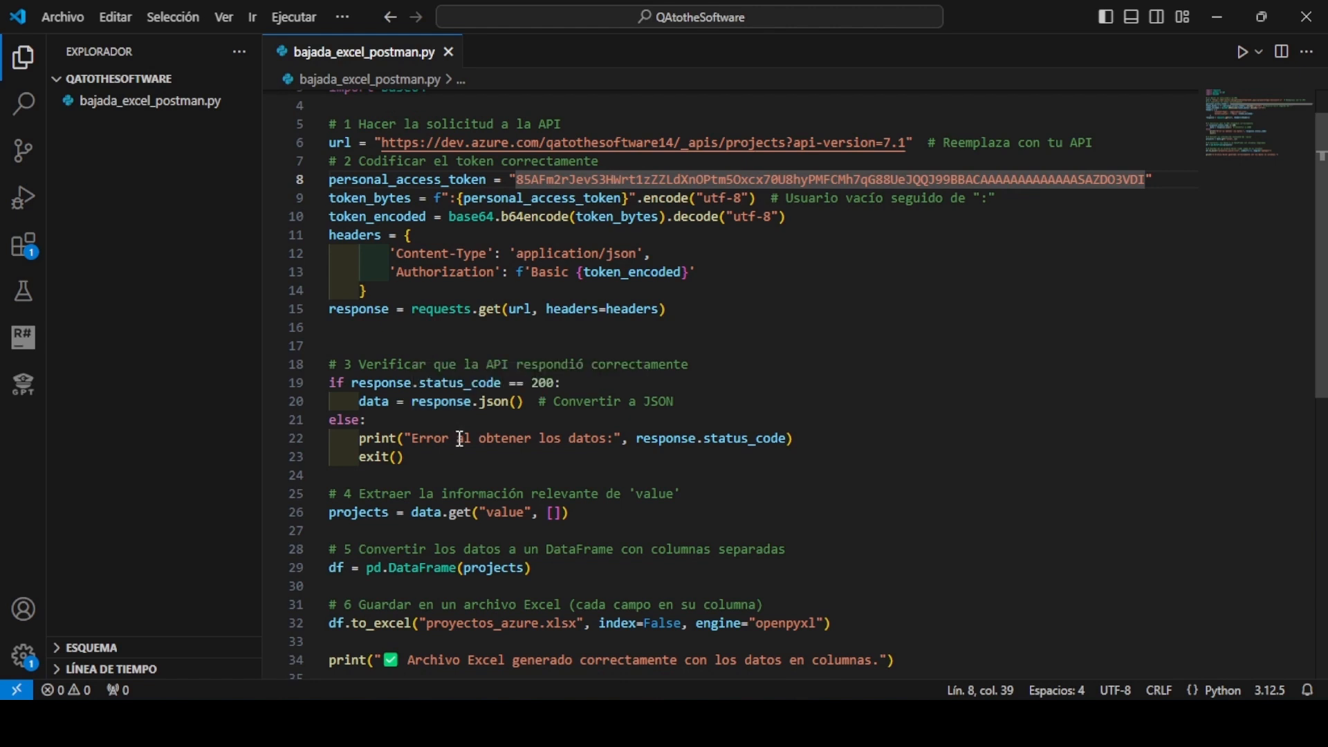
{"action": "scroll", "coordinate": [460, 440], "scroll_direction": "down", "scroll_amount": 1}
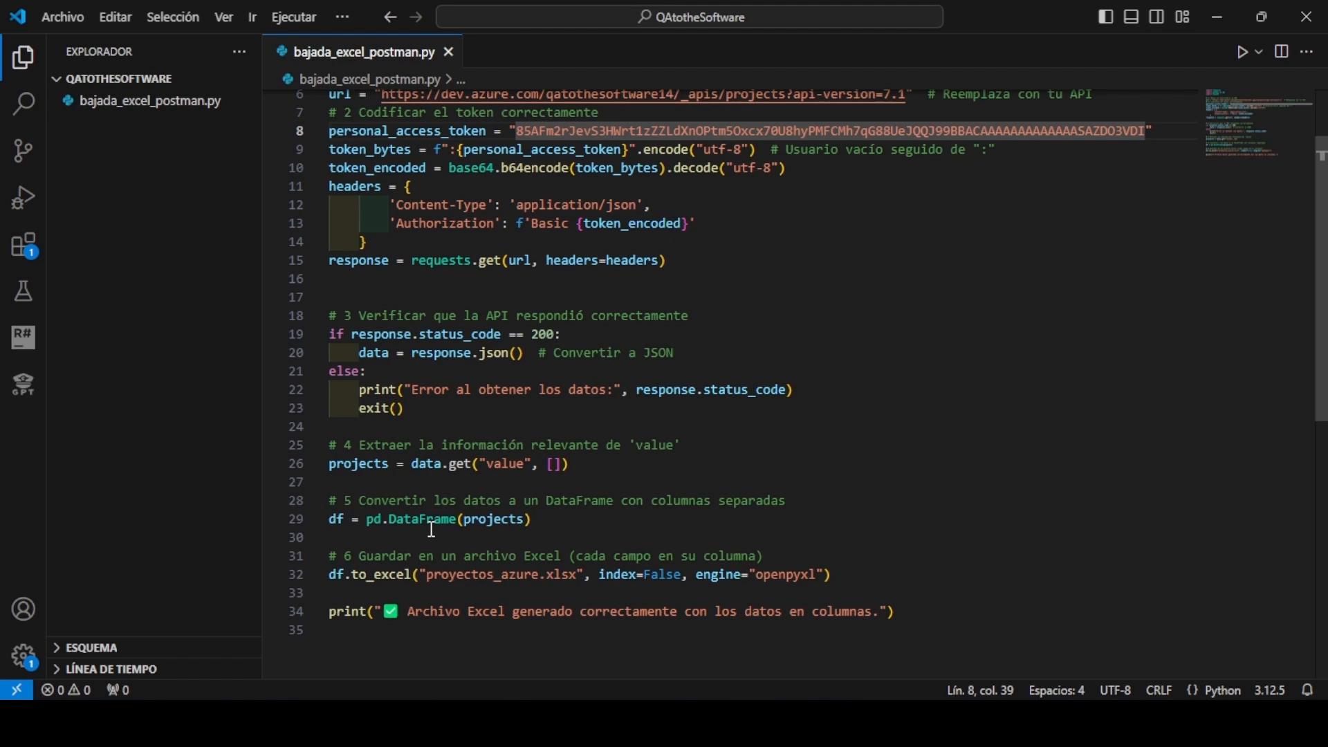
{"action": "scroll", "coordinate": [431, 530], "scroll_direction": "down", "scroll_amount": 1}
{"action": "scroll", "coordinate": [432, 529], "scroll_direction": "up", "scroll_amount": 2}
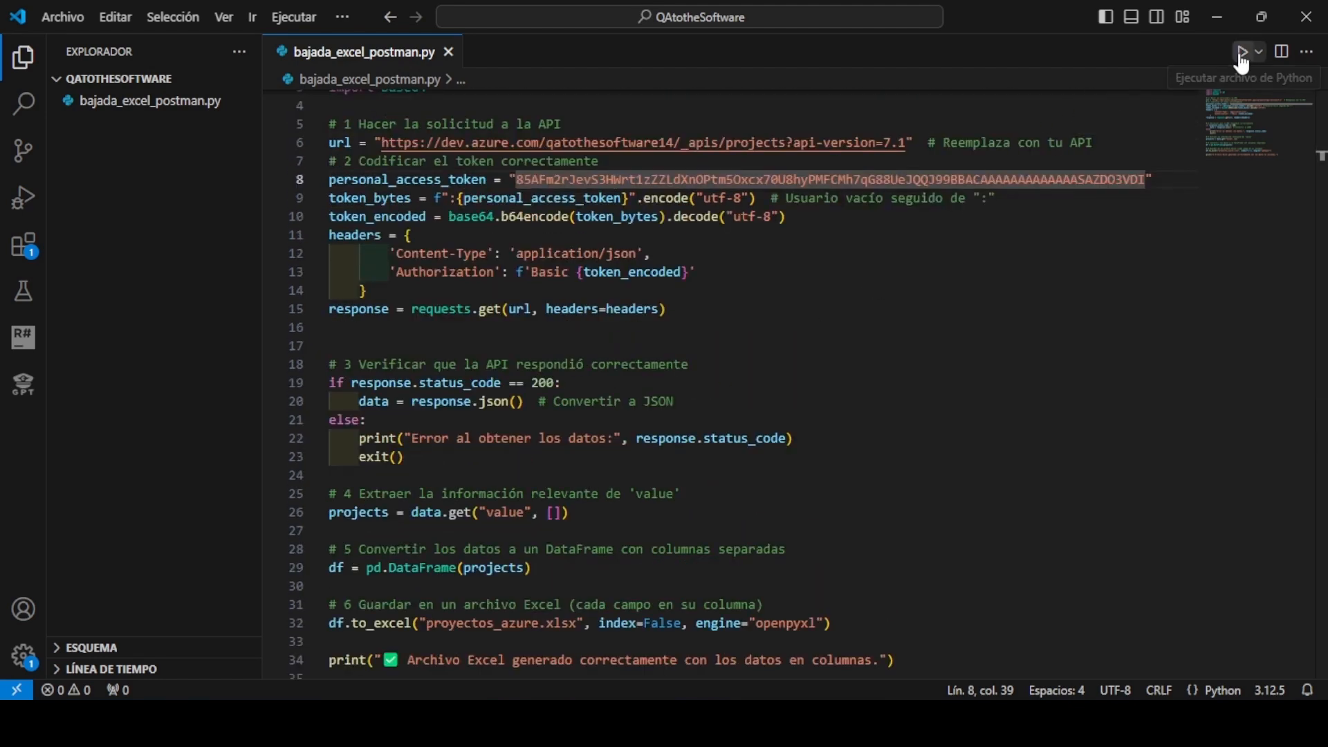
Run the bajada_excel_postman.py script and open the generated proyectos_azure spreadsheet from the QAtotheSoftware folder.
{"action": "left_click", "coordinate": [1240, 55]}
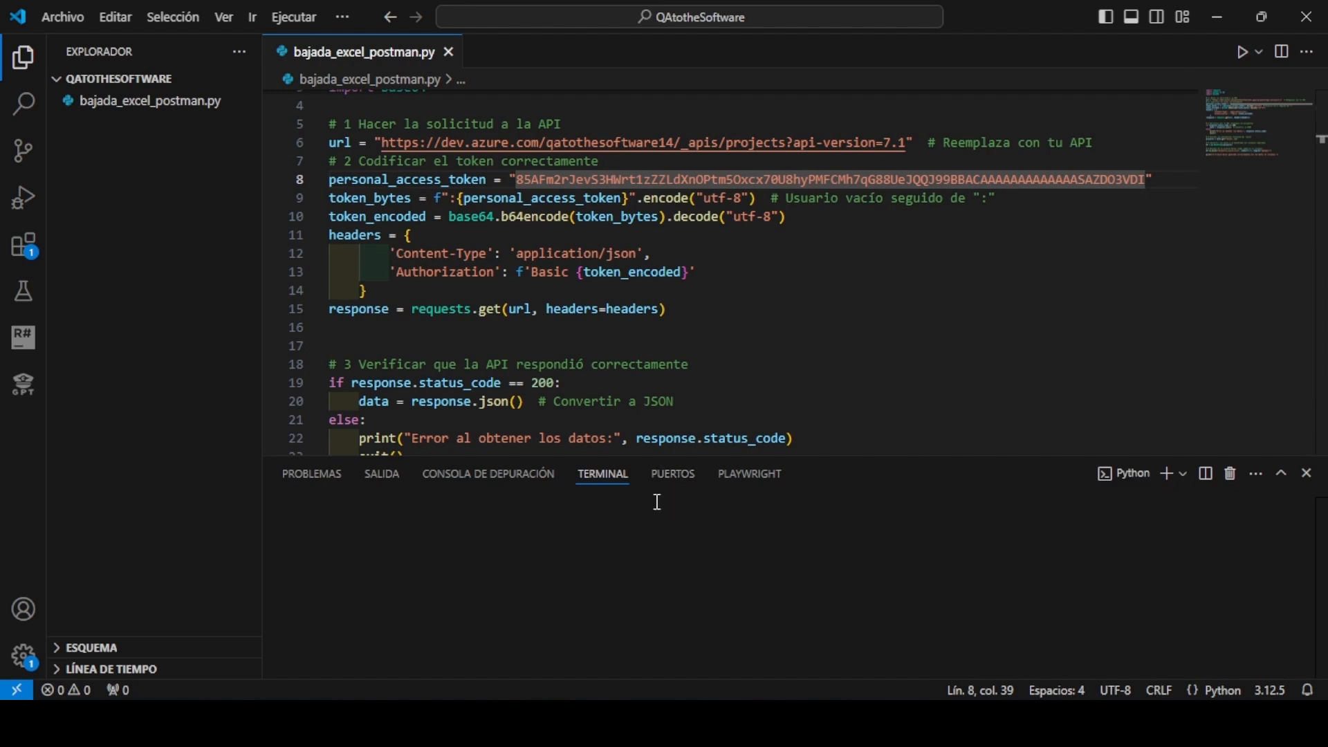
{"action": "scroll", "coordinate": [623, 383], "scroll_direction": "down", "scroll_amount": 3}
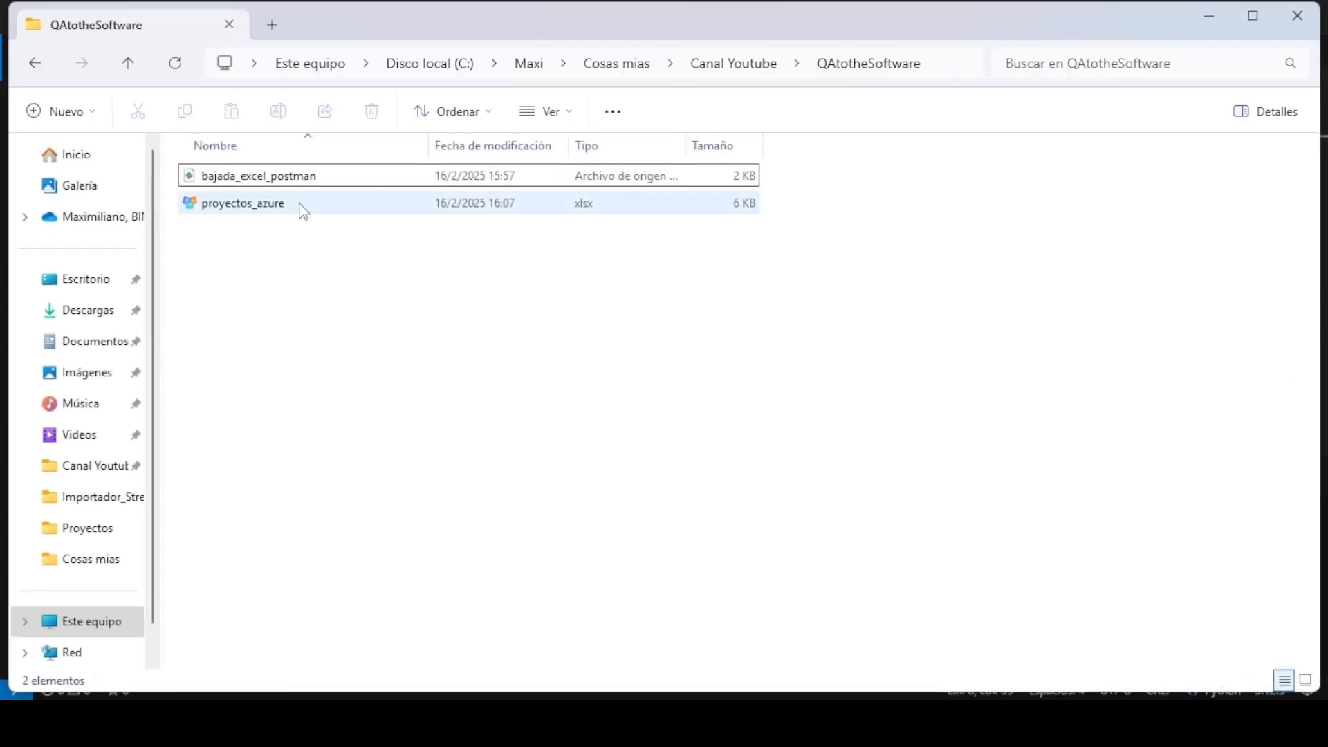
{"action": "left_click", "coordinate": [270, 208]}
{"action": "double_click", "coordinate": [270, 207]}
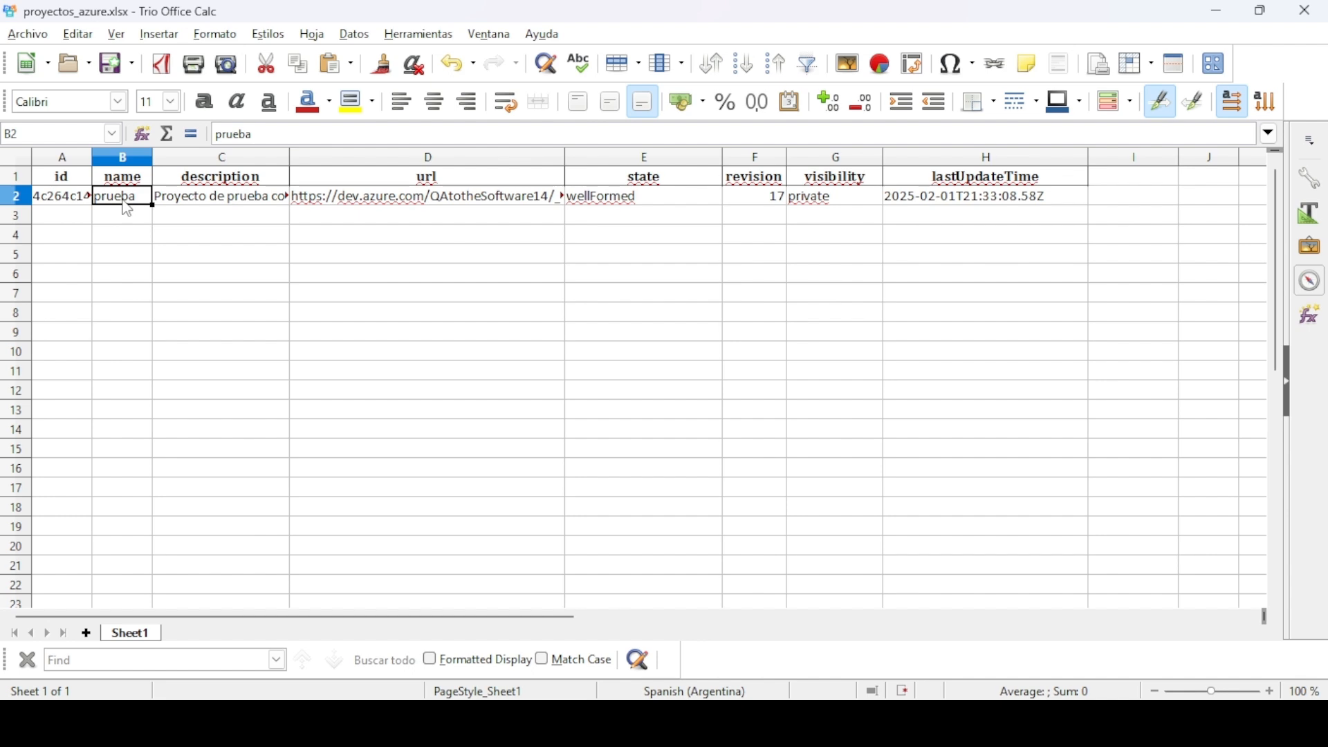
Check the exported project's description, url, state, revision, visibility and lastUpdateTime cells in row 2.
{"action": "left_click", "coordinate": [223, 199]}
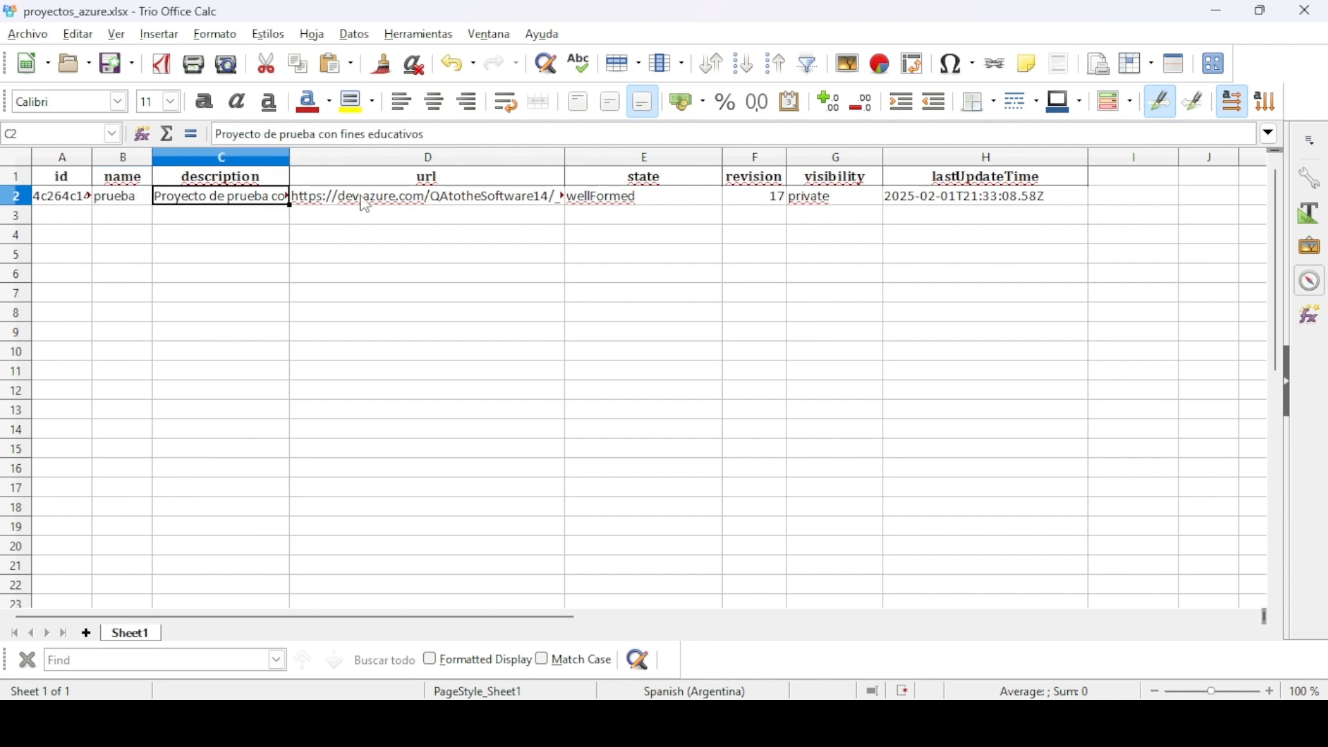
{"action": "left_click", "coordinate": [395, 196]}
{"action": "left_click", "coordinate": [617, 202]}
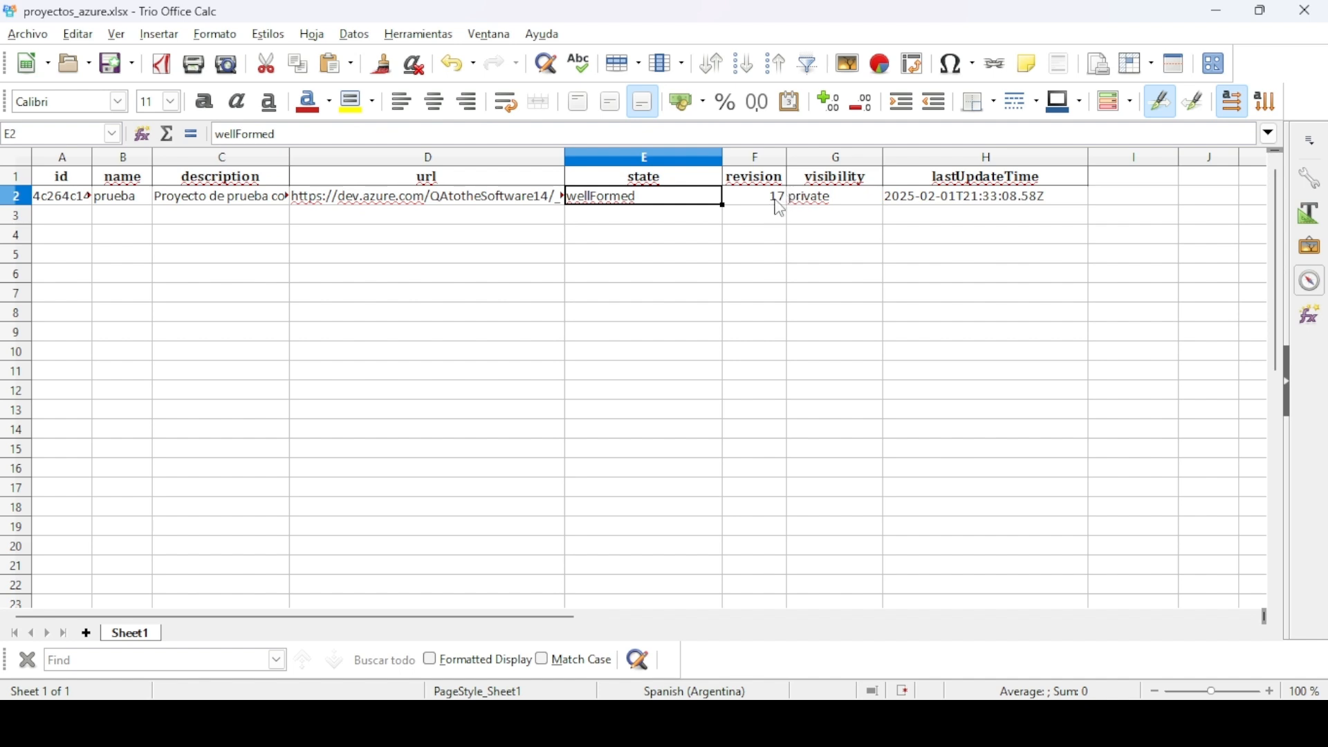
{"action": "left_click", "coordinate": [777, 200]}
{"action": "left_click", "coordinate": [843, 202]}
{"action": "left_click", "coordinate": [955, 204]}
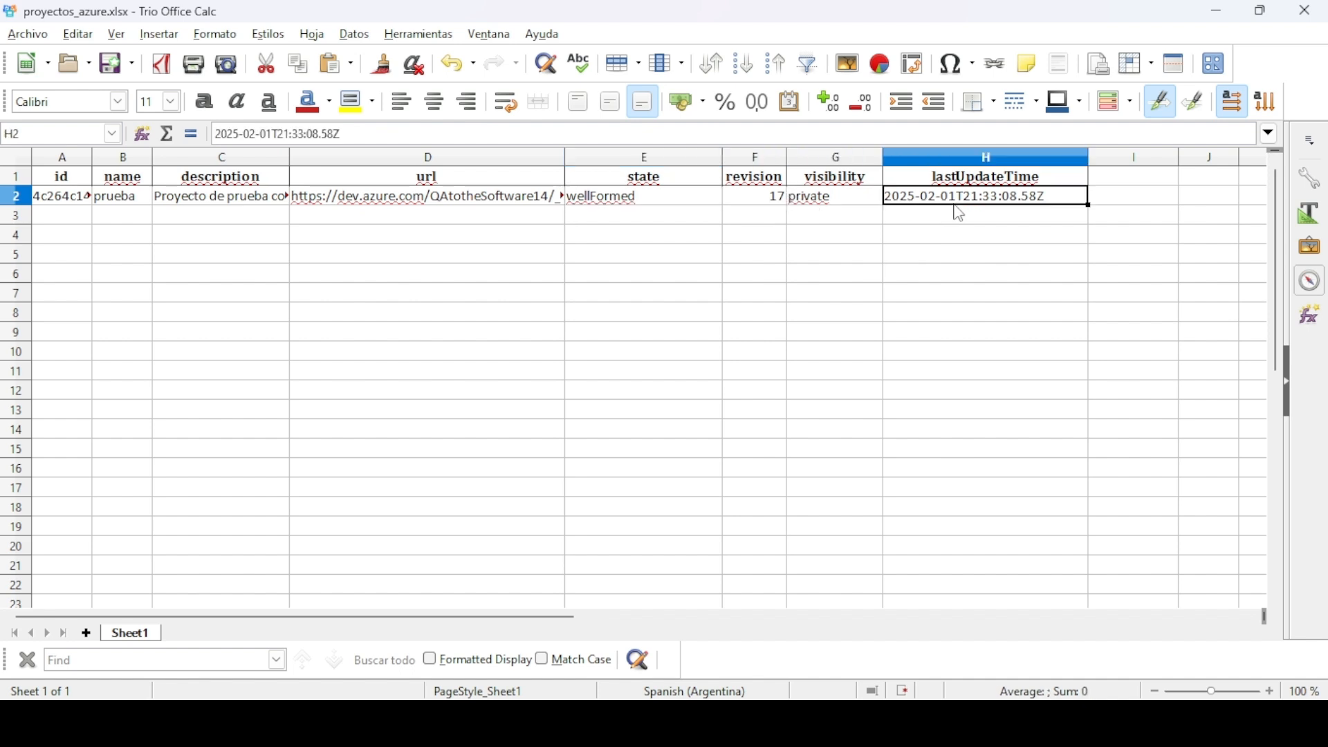